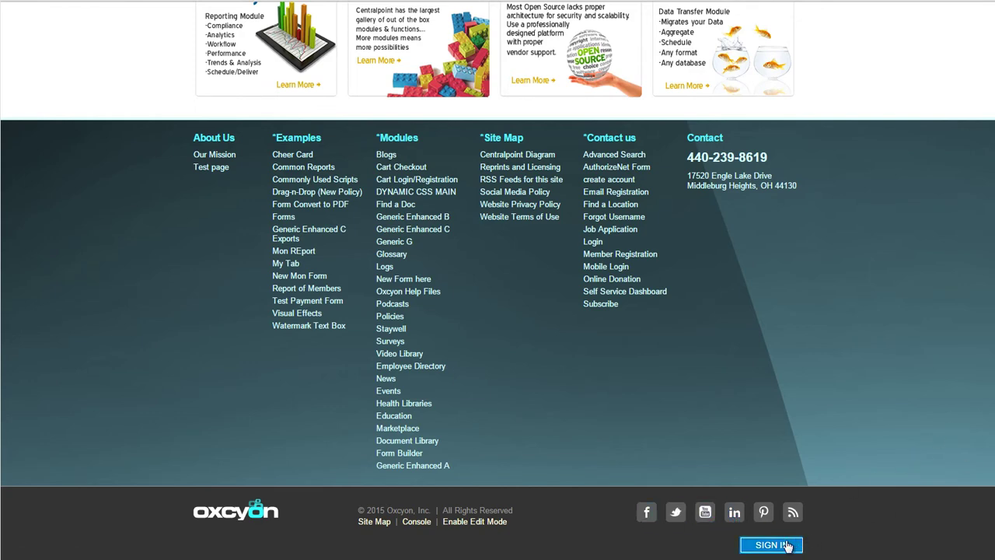
Jump to the top of the home page and narrow the browser to phone width
{"action": "key", "text": "Home"}
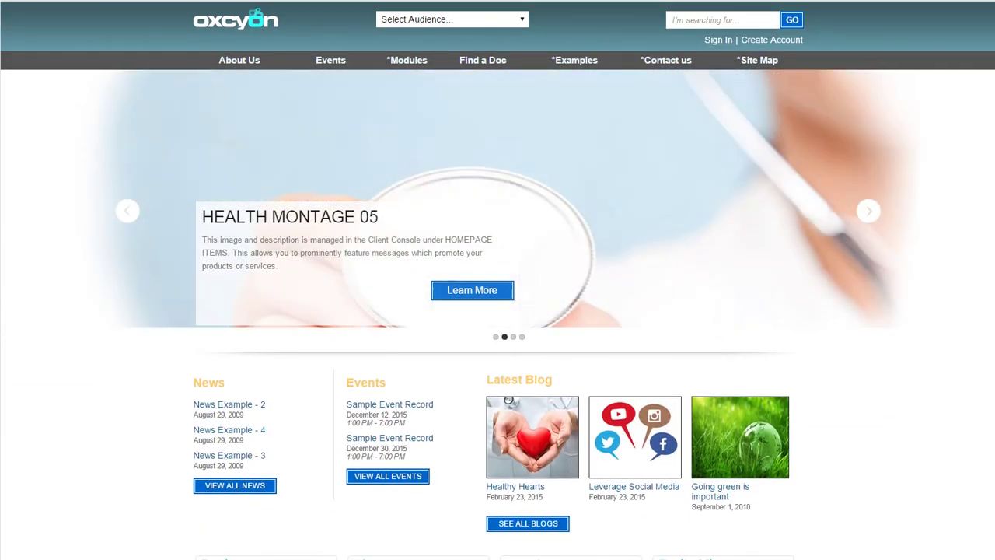
{"action": "mouse_move", "coordinate": [981, 179]}
{"action": "left_mouse_down"}
{"action": "mouse_move", "coordinate": [768, 191]}
{"action": "mouse_move", "coordinate": [487, 185]}
{"action": "mouse_move", "coordinate": [225, 163]}
{"action": "left_mouse_up"}
Browse the mobile menu's Modules, News and About Us sections, then restore the full-width layout
{"action": "left_click", "coordinate": [16, 25]}
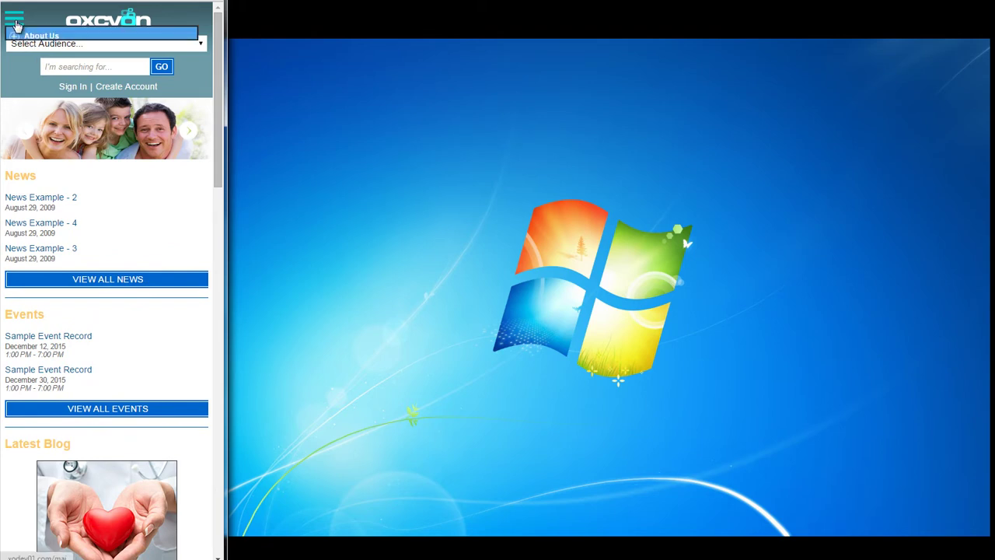
{"action": "left_click", "coordinate": [15, 56]}
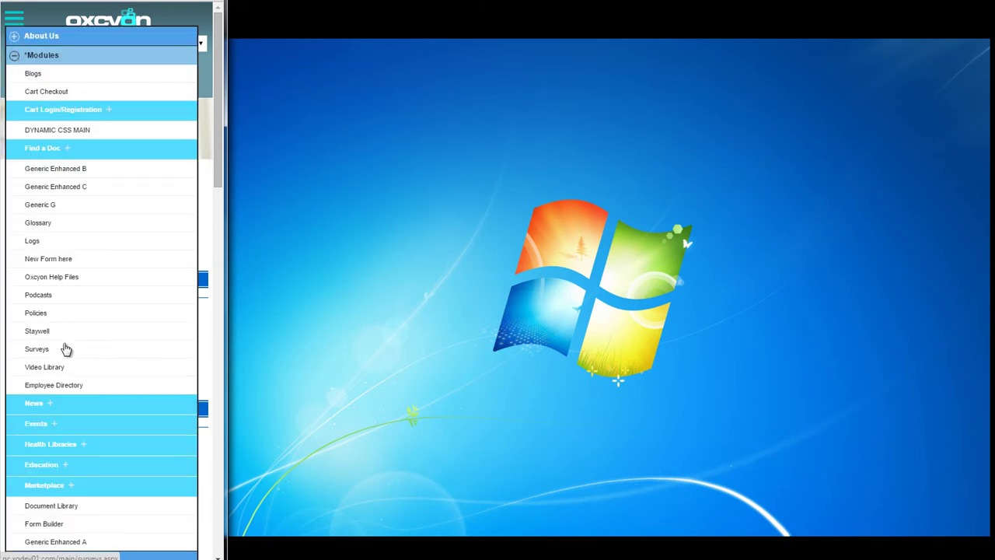
{"action": "left_click", "coordinate": [46, 408]}
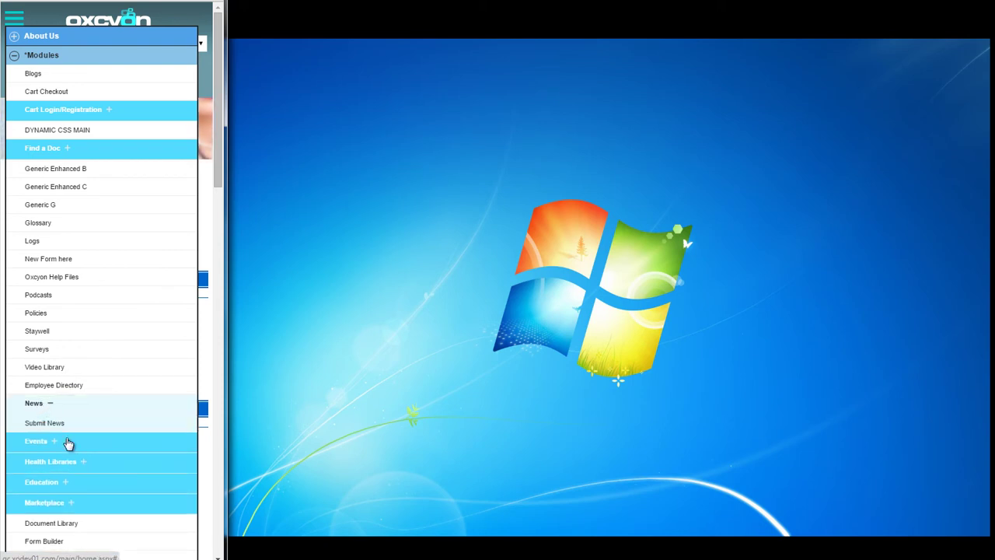
{"action": "left_click", "coordinate": [15, 39]}
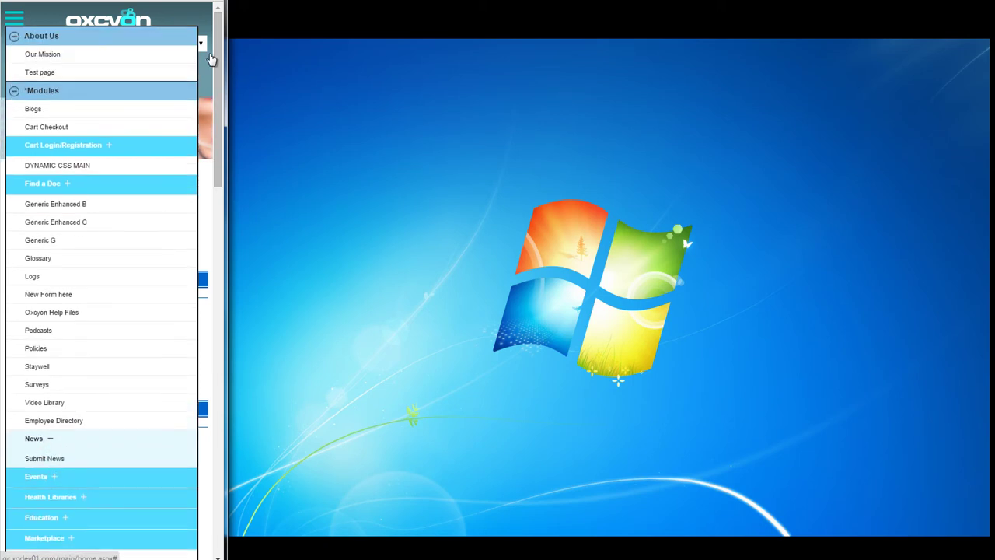
{"action": "left_click", "coordinate": [16, 36]}
{"action": "left_click", "coordinate": [21, 15]}
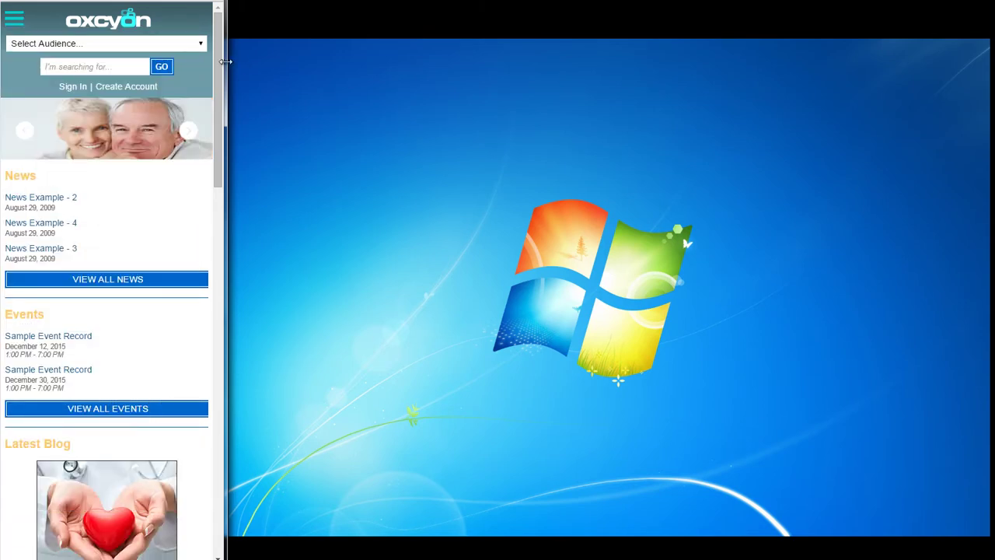
{"action": "left_click_drag", "start_coordinate": [222, 68], "coordinate": [993, 98]}
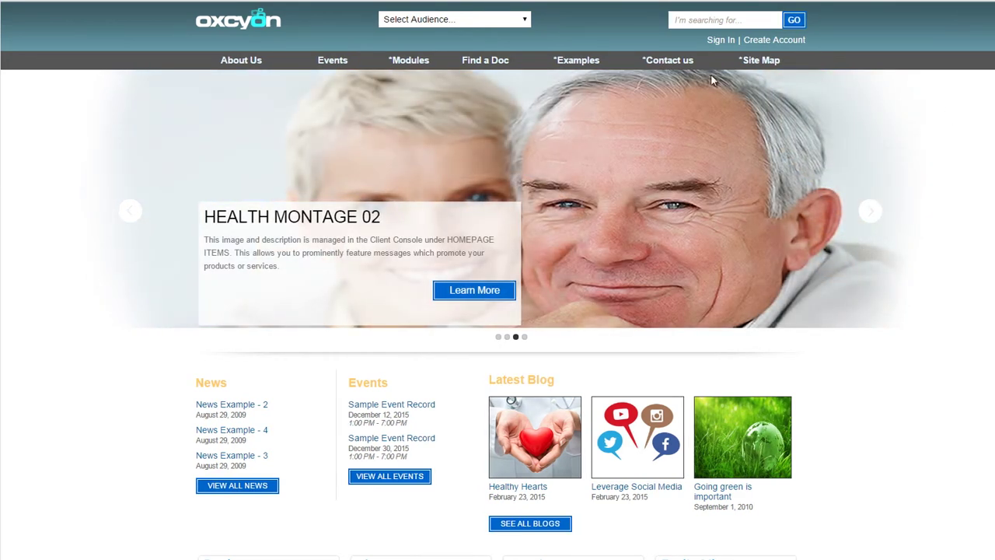
Open the Generic Enhanced A module page and enter, then clear, the ZIP code 90210
{"action": "mouse_move", "coordinate": [406, 71]}
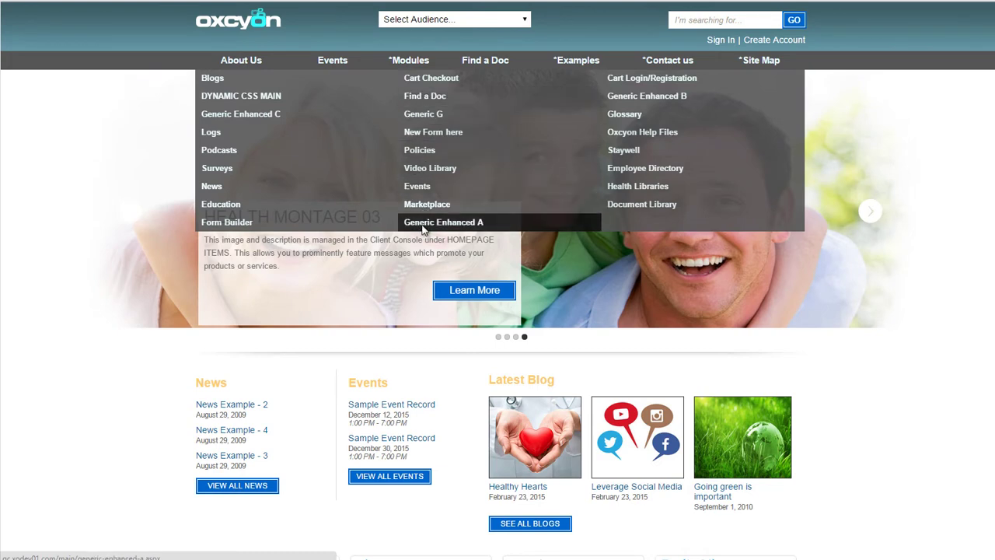
{"action": "left_click", "coordinate": [423, 225]}
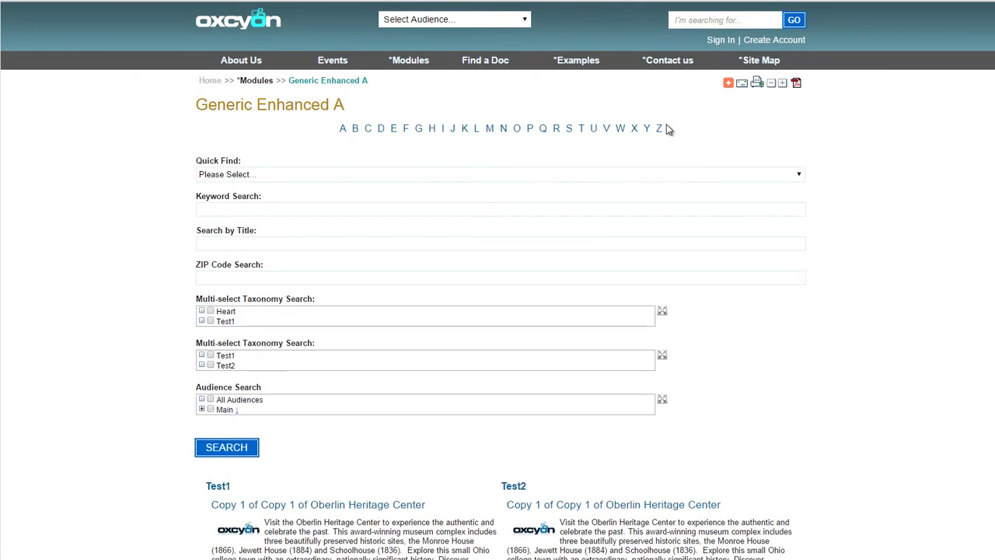
{"action": "left_click", "coordinate": [249, 278]}
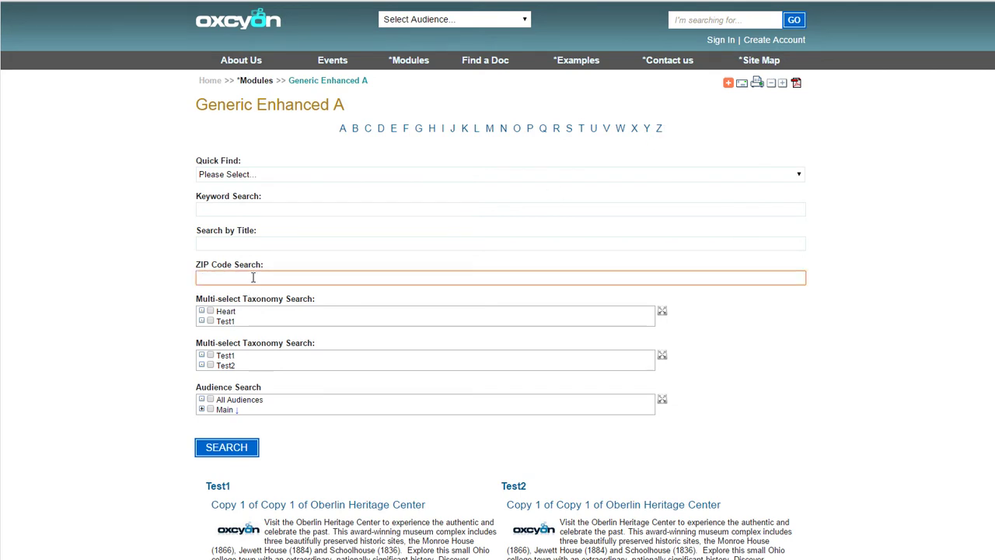
{"action": "type", "text": "90210"}
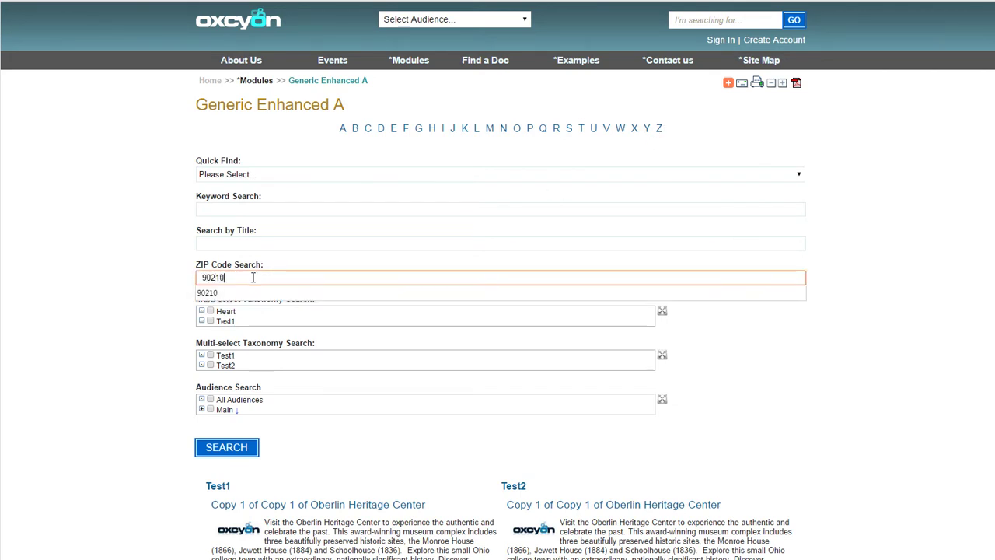
{"action": "left_click_drag", "start_coordinate": [228, 278], "coordinate": [57, 282]}
{"action": "key", "text": "BackSpace"}
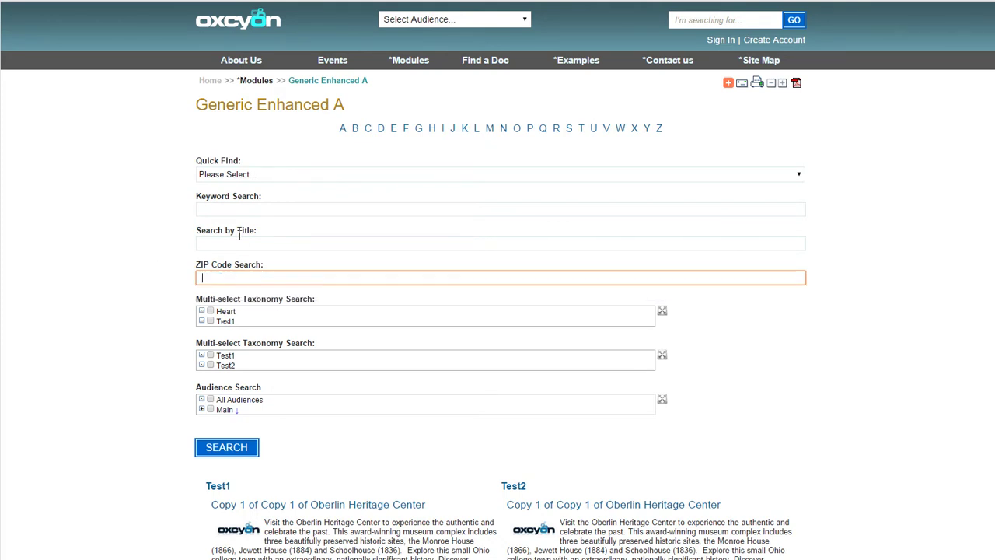
Type 'eco' into Search by Title, then clear the field again
{"action": "left_click", "coordinate": [236, 245]}
{"action": "type", "text": "ec"}
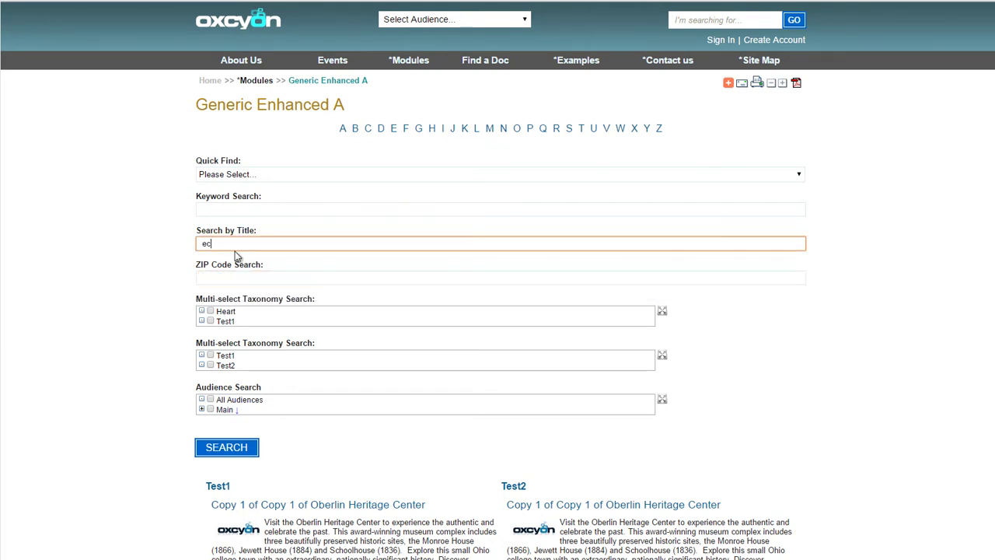
{"action": "type", "text": "omm"}
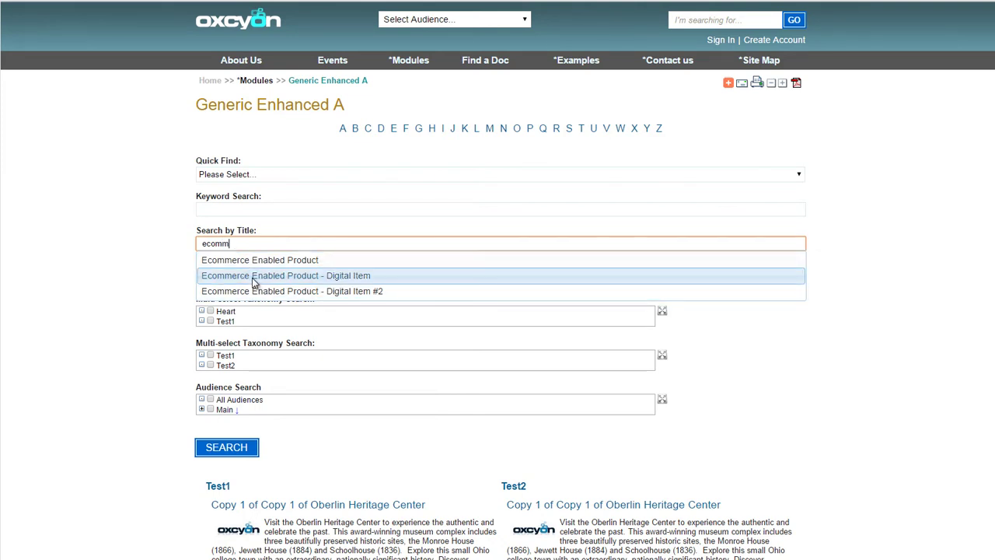
{"action": "key", "text": "ctrl+a"}
{"action": "key", "text": "BackSpace"}
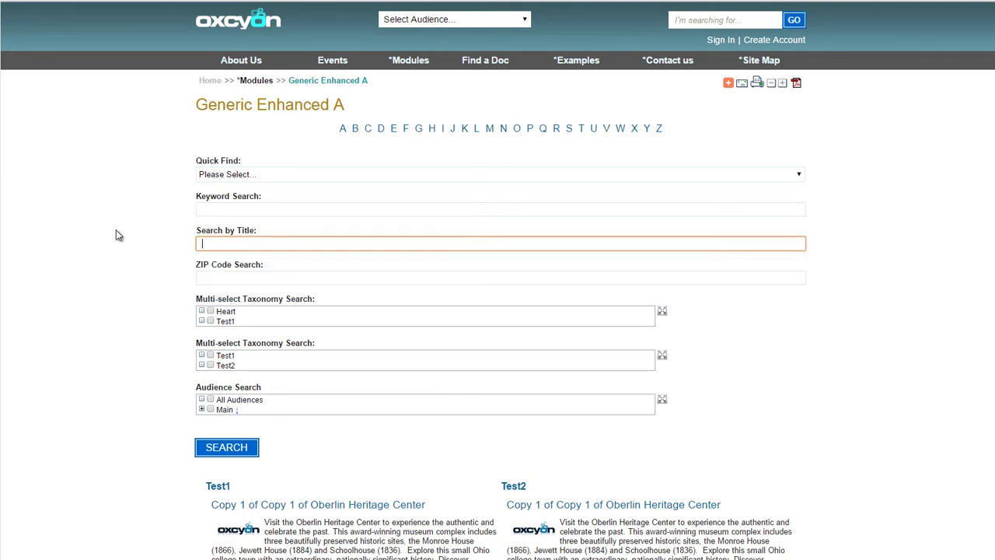
{"action": "scroll", "coordinate": [992, 196], "scroll_direction": "down", "scroll_amount": 5}
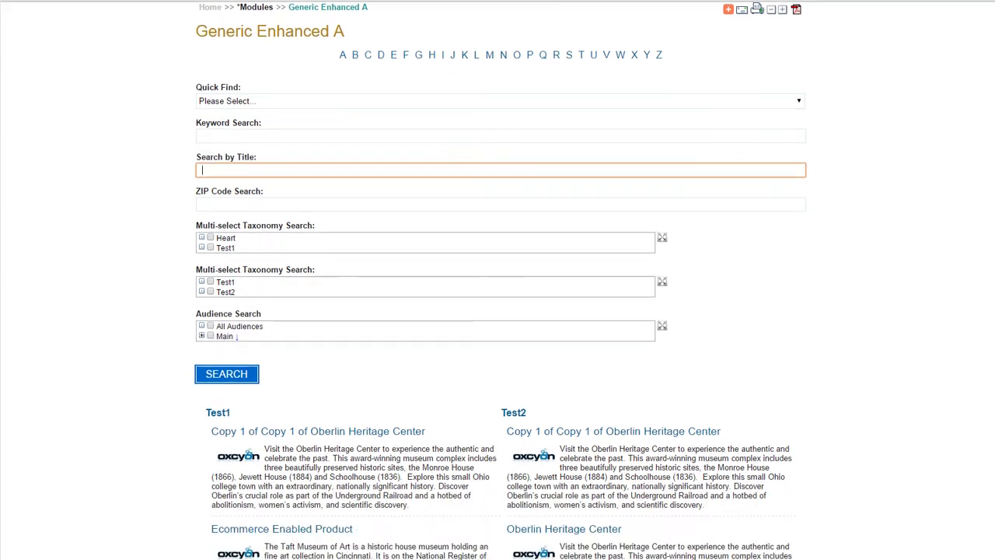
{"action": "scroll", "coordinate": [991, 196], "scroll_direction": "up", "scroll_amount": 5}
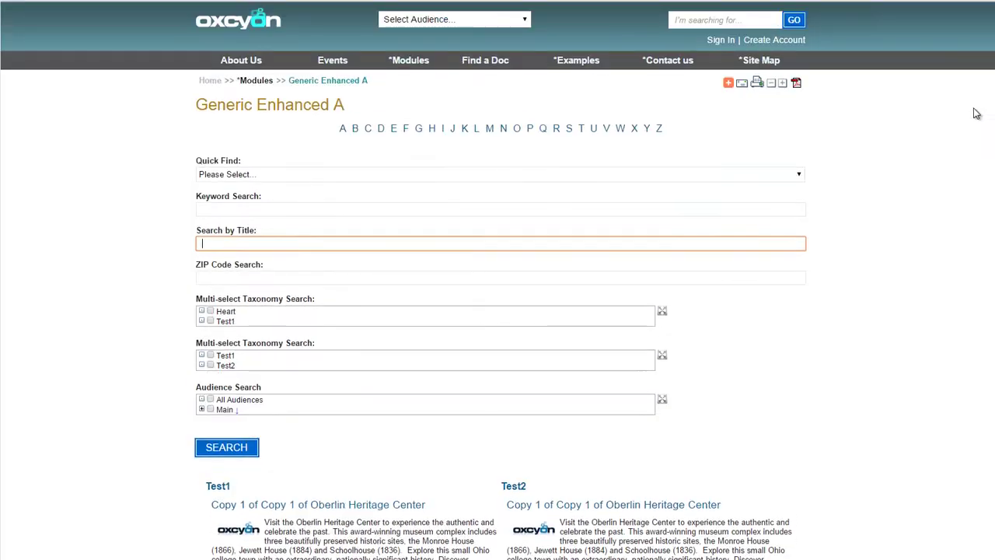
List all records, switch the map to Satellite and zoom in on the Ohio markers
{"action": "left_click", "coordinate": [211, 448]}
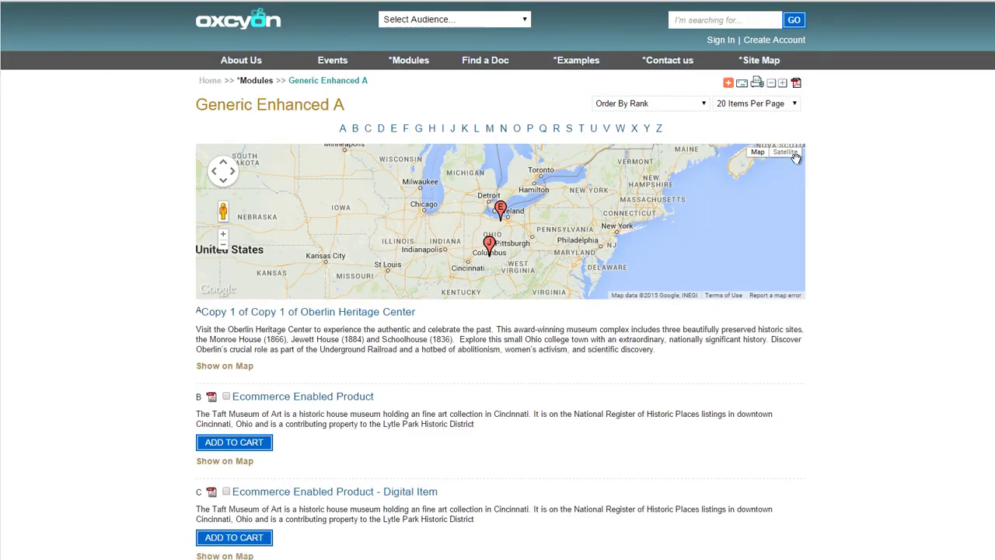
{"action": "left_click", "coordinate": [791, 154]}
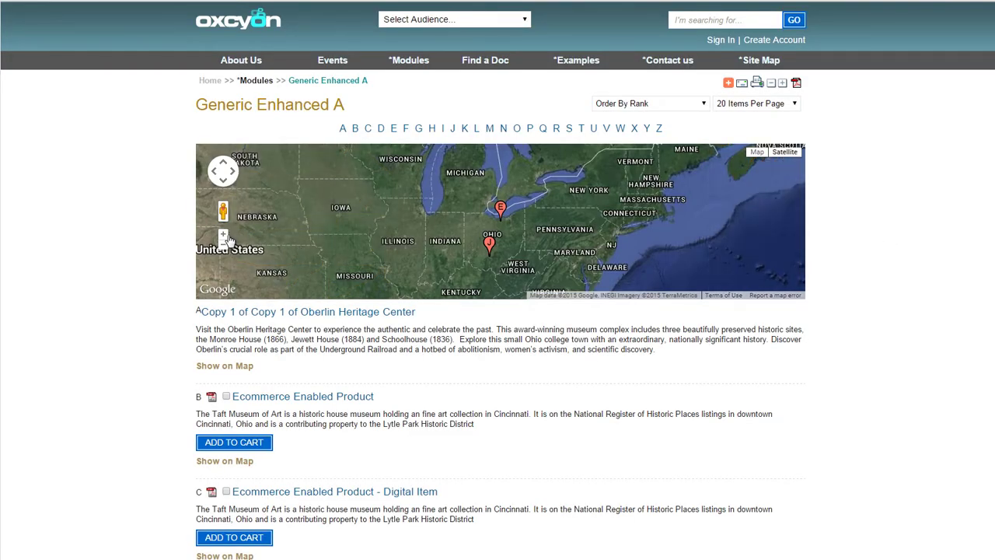
{"action": "left_click", "coordinate": [223, 234]}
{"action": "left_click", "coordinate": [223, 235]}
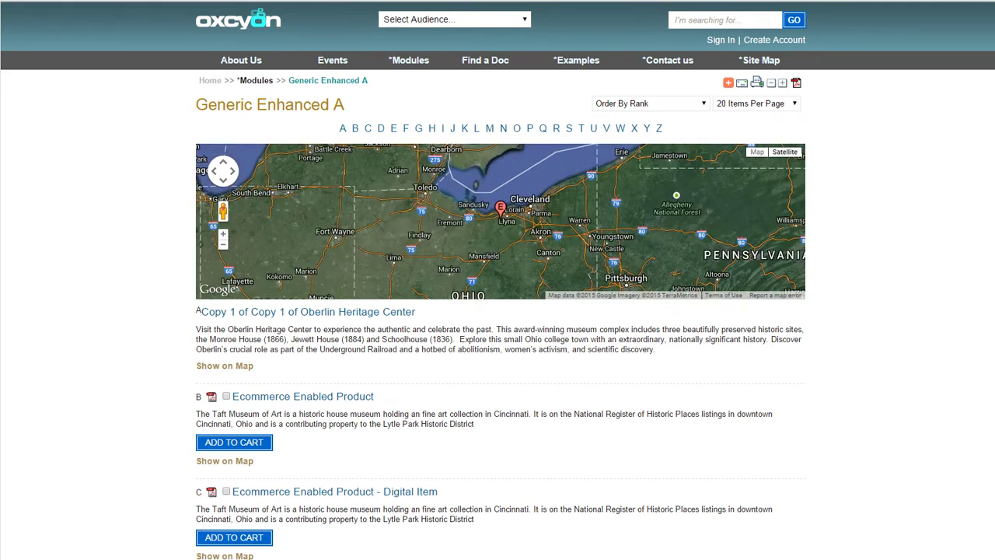
Tick the Digital Item and Oberlin Heritage Center records and download them as a zip with Oberlin_Map
{"action": "scroll", "coordinate": [922, 224], "scroll_direction": "down", "scroll_amount": 4}
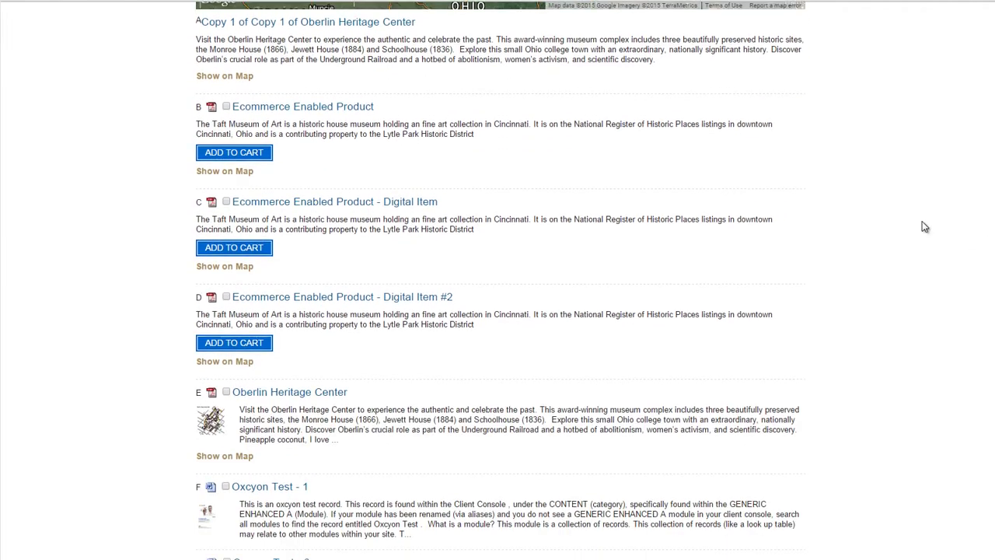
{"action": "left_click", "coordinate": [226, 202]}
{"action": "left_click", "coordinate": [226, 392]}
{"action": "scroll", "coordinate": [509, 414], "scroll_direction": "down", "scroll_amount": 7}
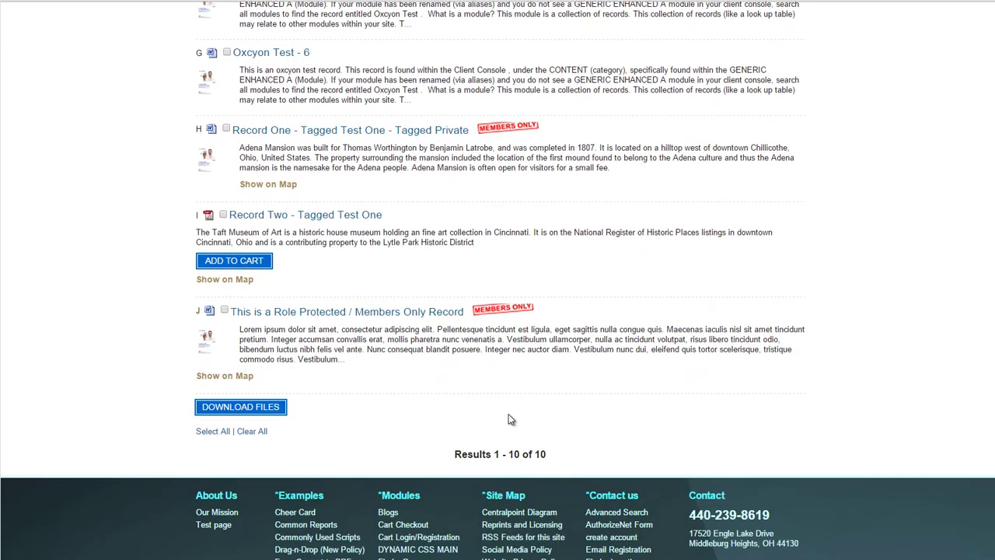
{"action": "left_click", "coordinate": [274, 408]}
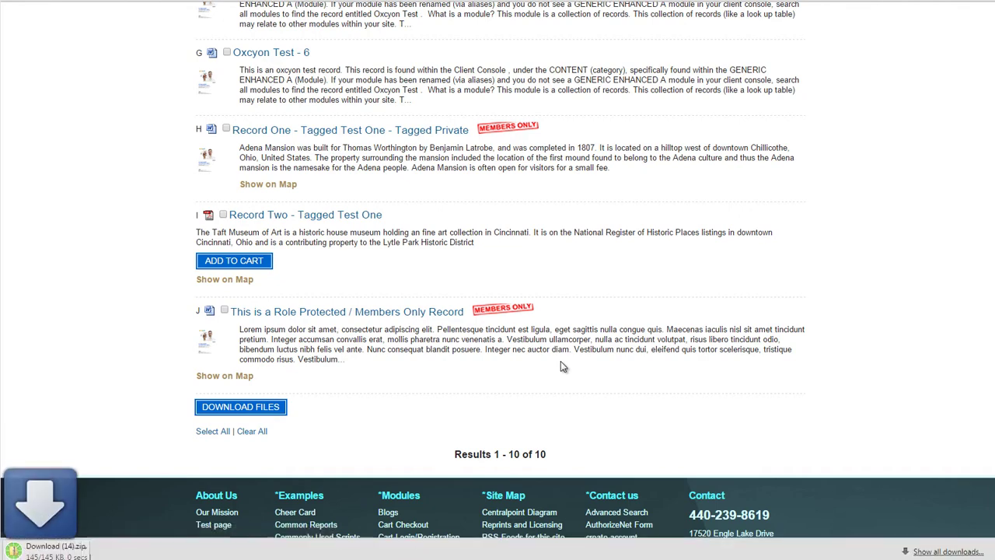
{"action": "left_click", "coordinate": [75, 551]}
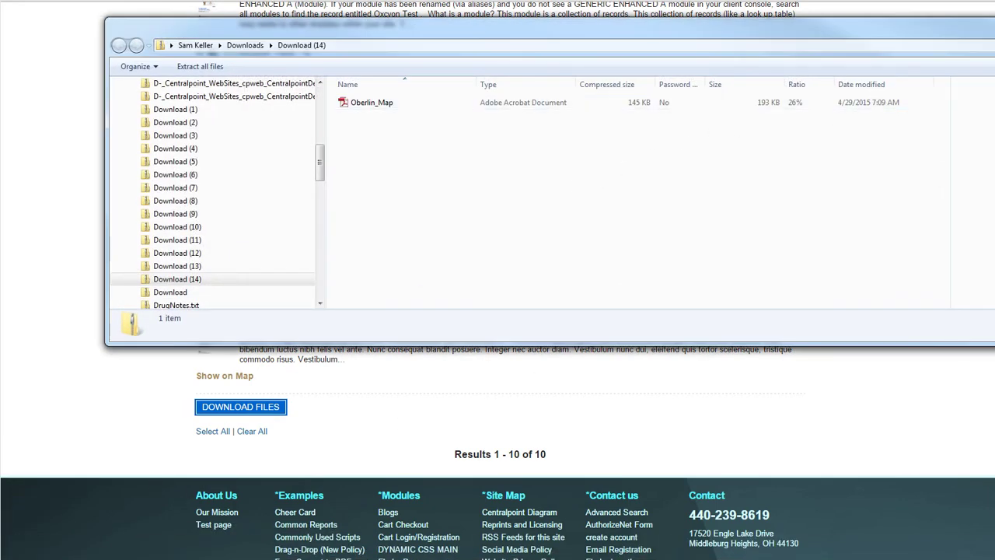
{"action": "left_click", "coordinate": [994, 23]}
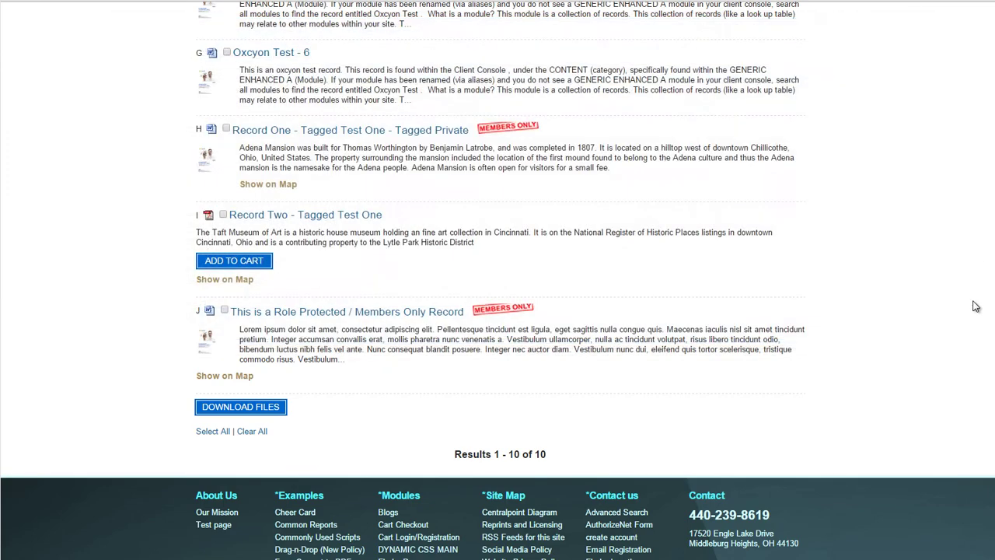
{"action": "scroll", "coordinate": [680, 267], "scroll_direction": "up", "scroll_amount": 20}
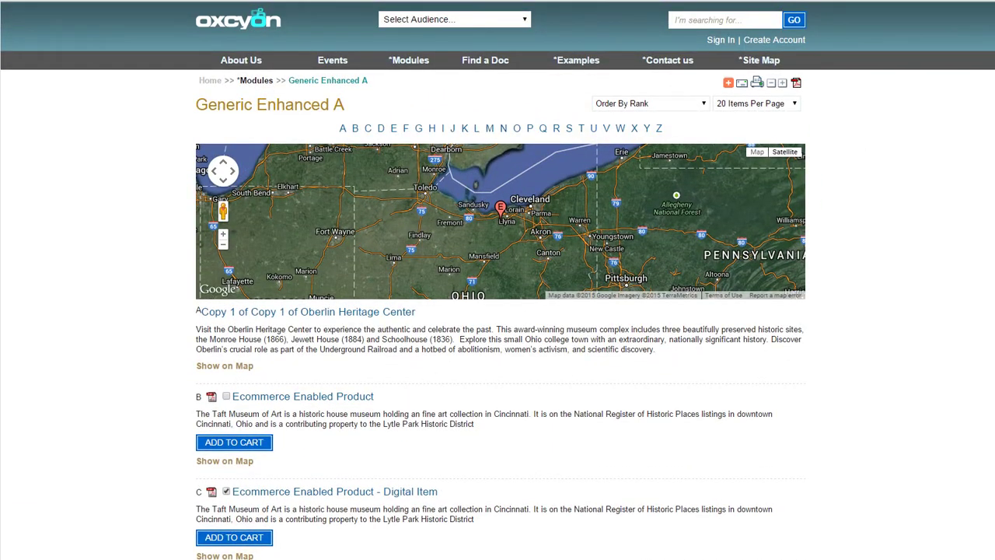
{"action": "left_click", "coordinate": [738, 109]}
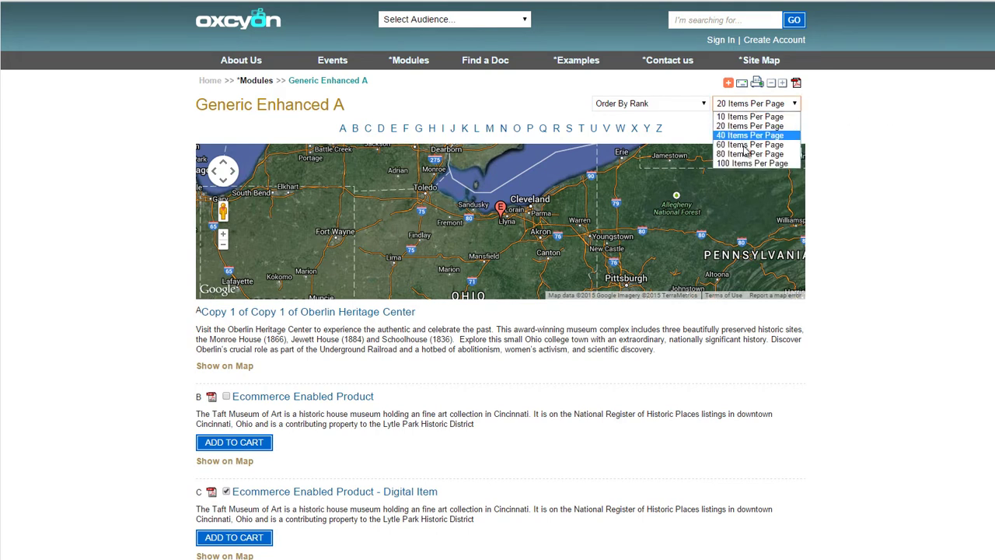
{"action": "left_click", "coordinate": [816, 92]}
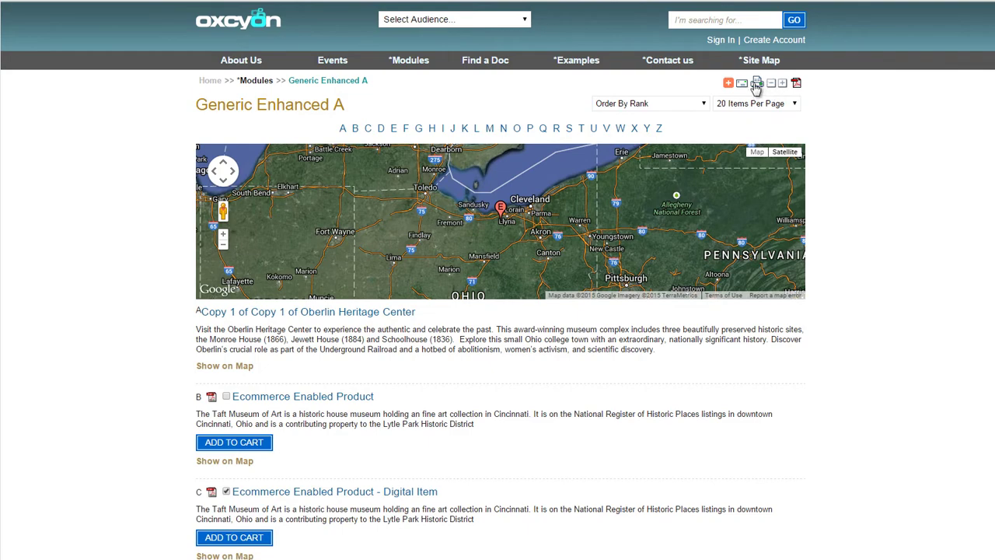
{"action": "mouse_move", "coordinate": [729, 83]}
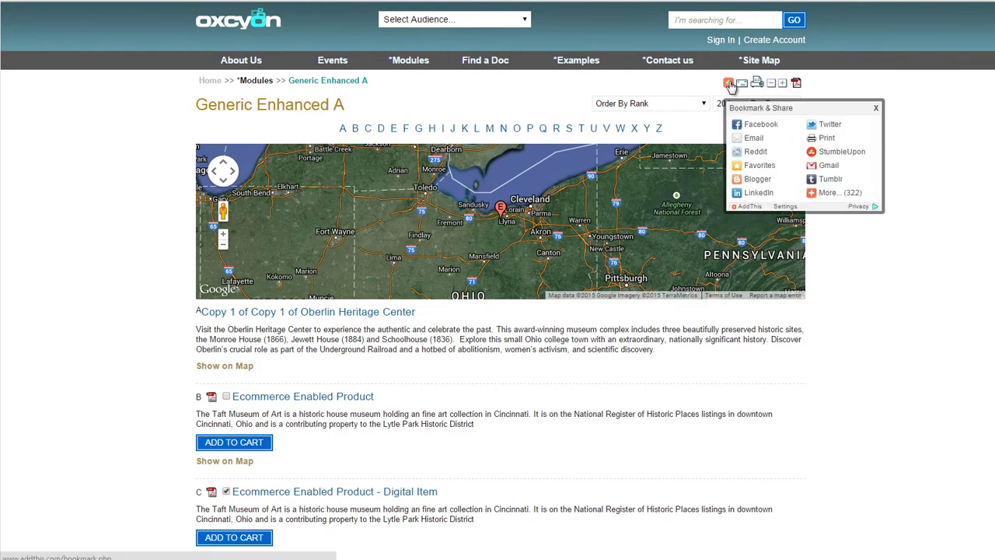
{"action": "scroll", "coordinate": [991, 373], "scroll_direction": "down", "scroll_amount": 10}
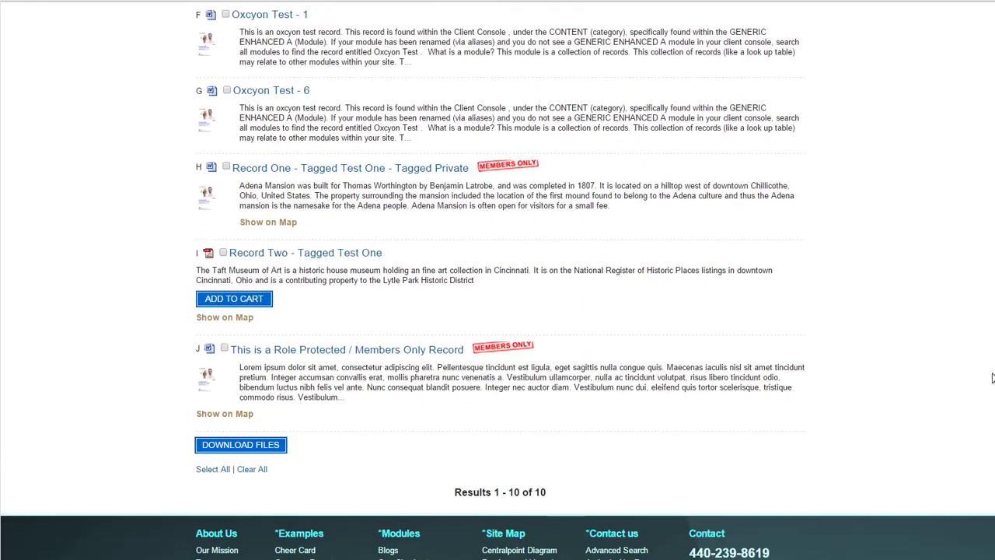
{"action": "scroll", "coordinate": [991, 373], "scroll_direction": "up", "scroll_amount": 3}
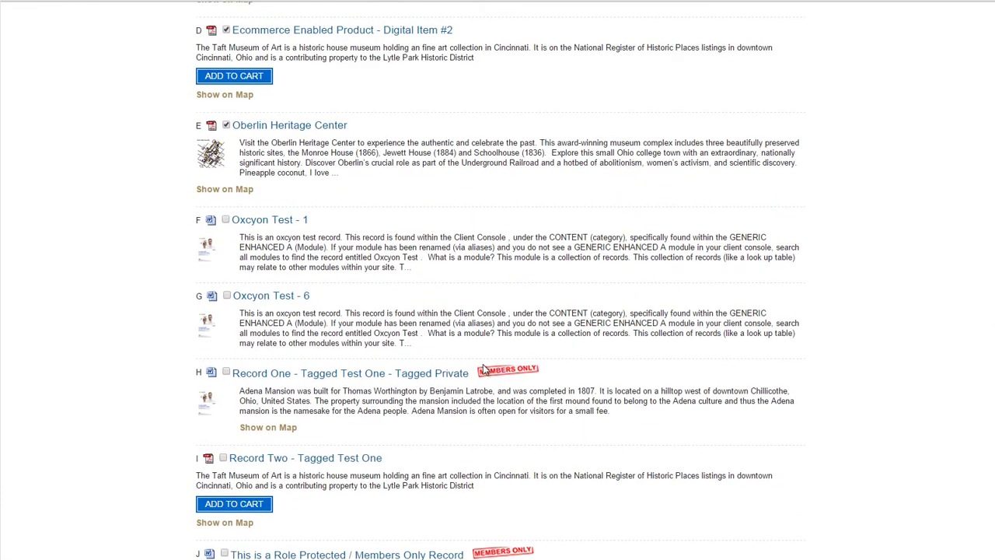
{"action": "left_click", "coordinate": [412, 373]}
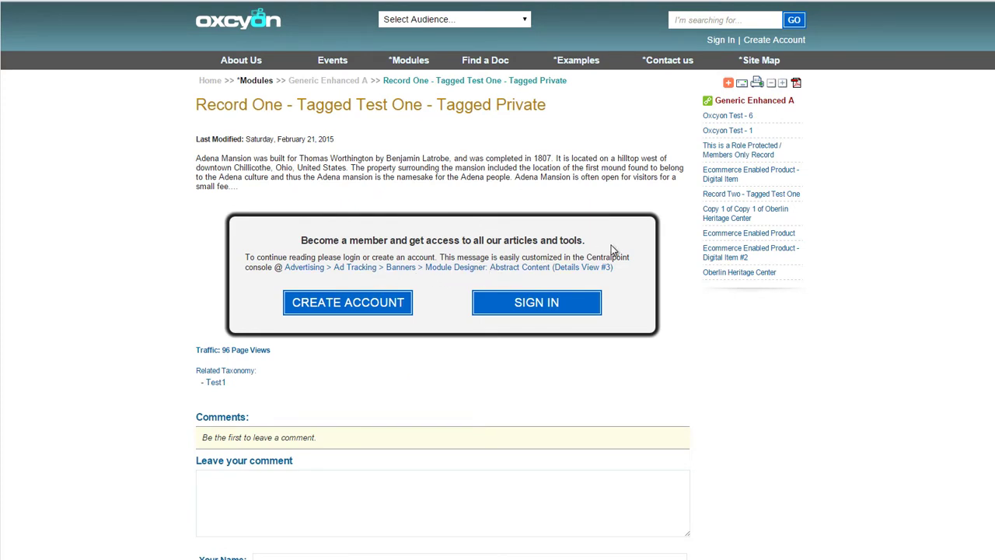
{"action": "left_click_drag", "start_coordinate": [611, 249], "coordinate": [285, 235]}
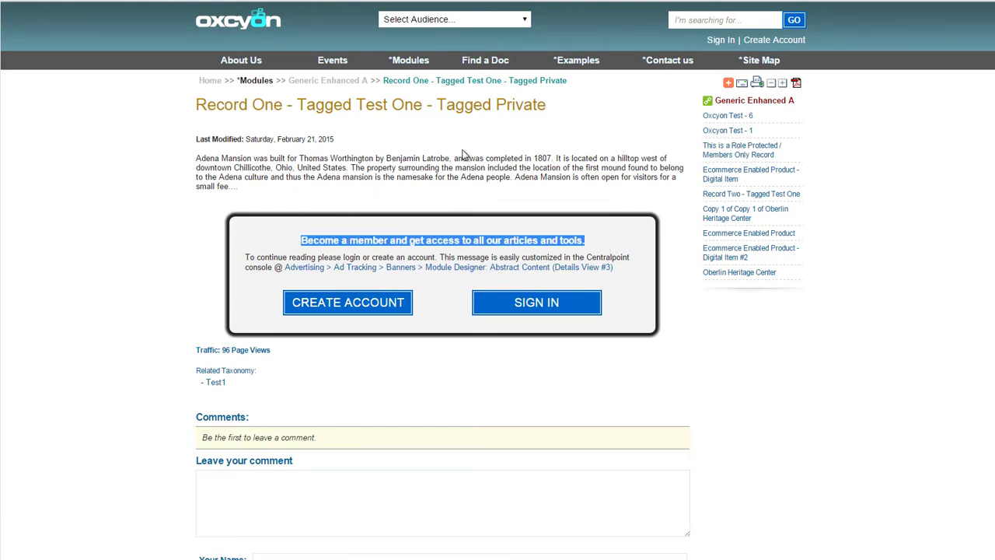
{"action": "key", "text": "alt+Left"}
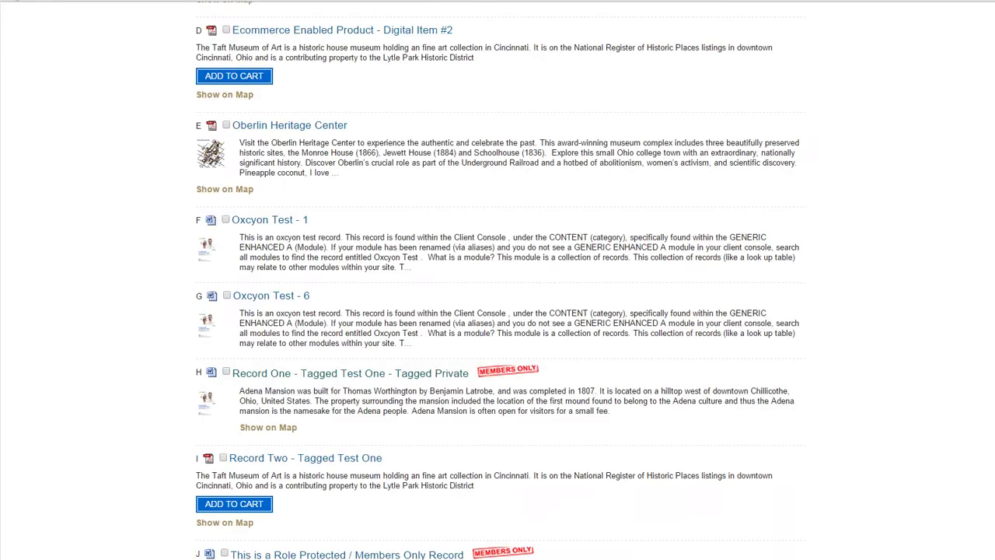
Open the Oberlin Heritage Center record and try its Oberlin and coconut glossary links
{"action": "left_click", "coordinate": [255, 222]}
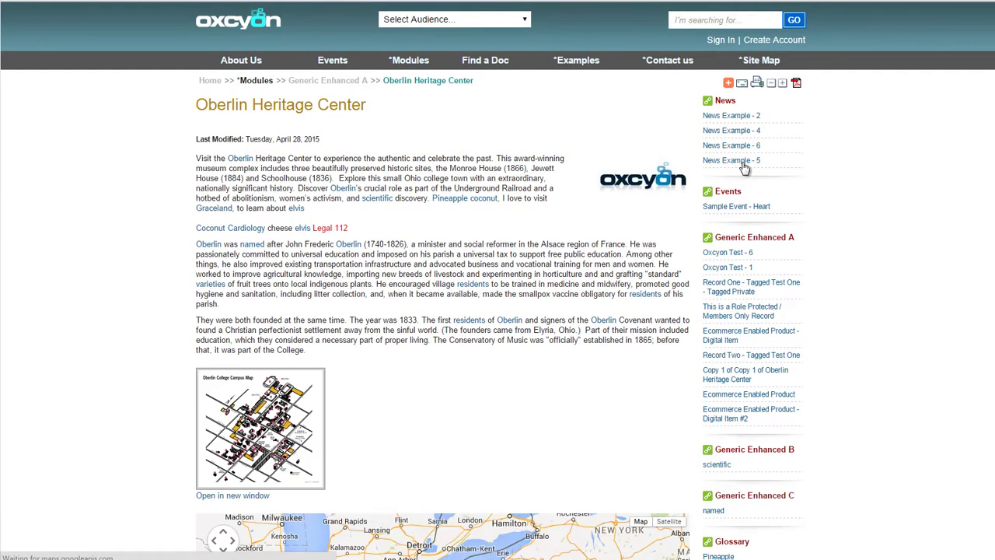
{"action": "left_click_drag", "start_coordinate": [367, 105], "coordinate": [193, 103]}
{"action": "left_click", "coordinate": [403, 226]}
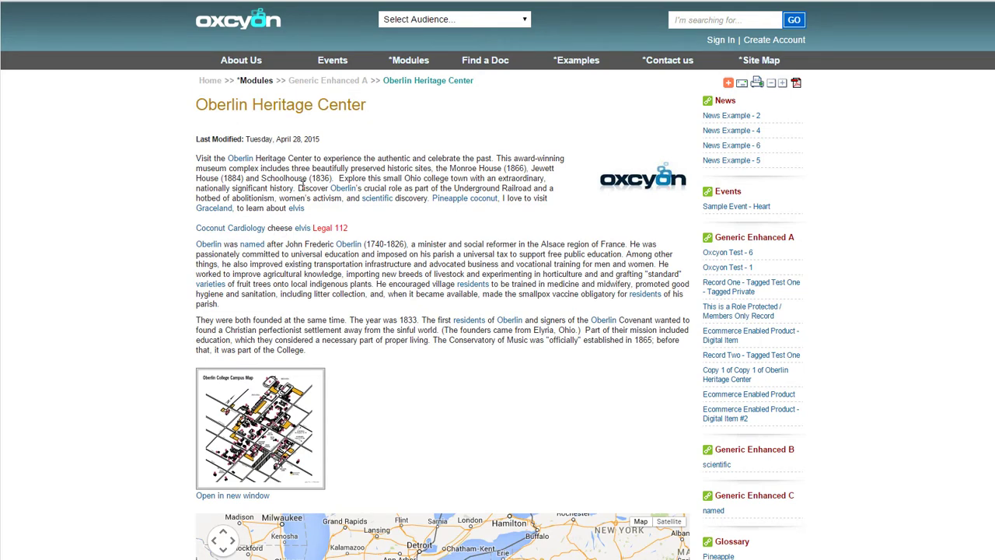
{"action": "left_click", "coordinate": [373, 202]}
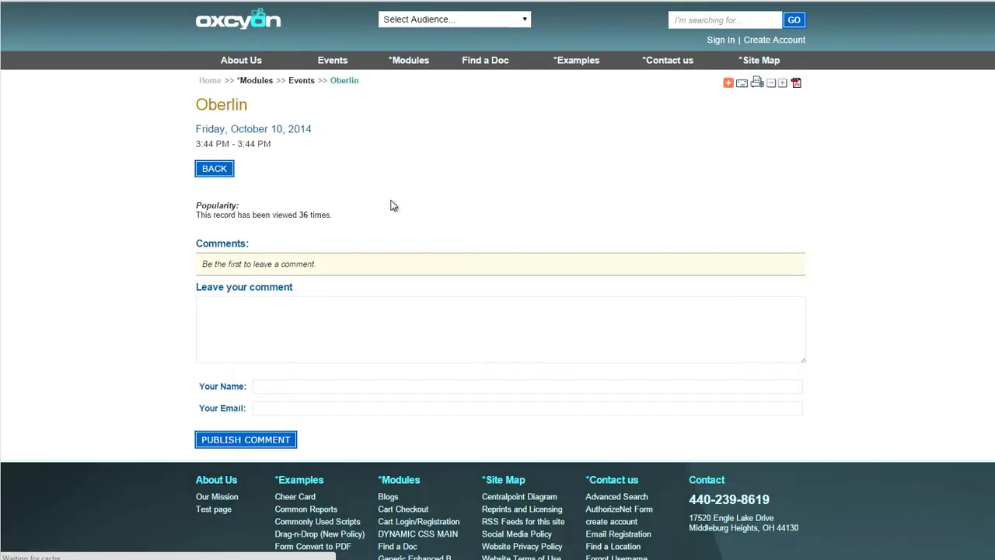
{"action": "left_click", "coordinate": [11, 1]}
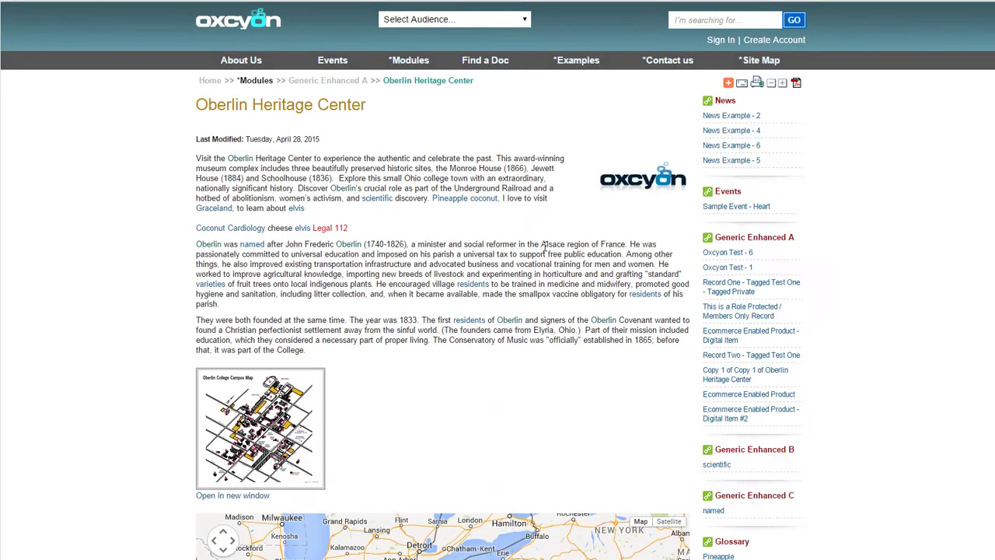
{"action": "left_click", "coordinate": [488, 199]}
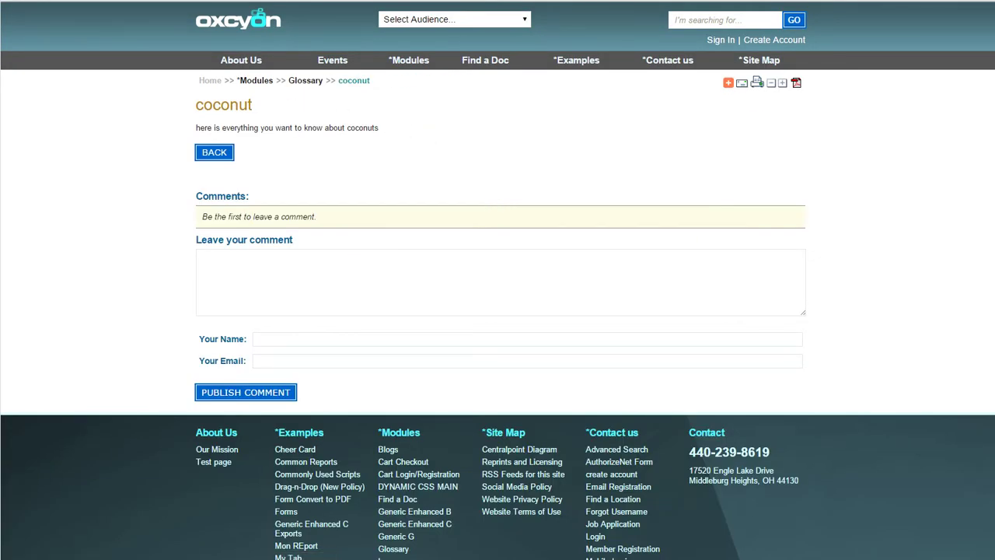
{"action": "left_click", "coordinate": [14, 1]}
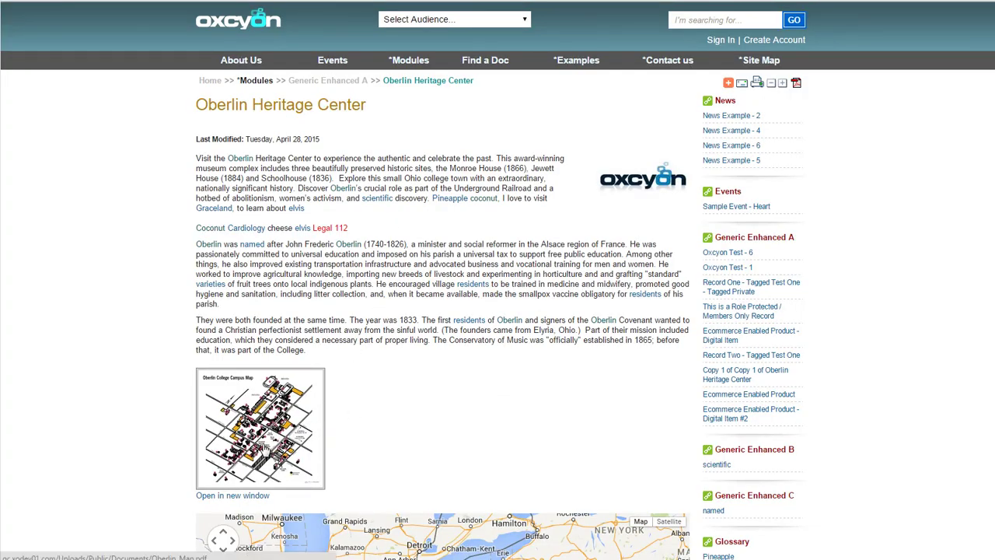
Download the campus map as Oberlin_Map (1).pdf and check the News Example - 2 and Sample Event - Heart links
{"action": "left_click", "coordinate": [264, 447]}
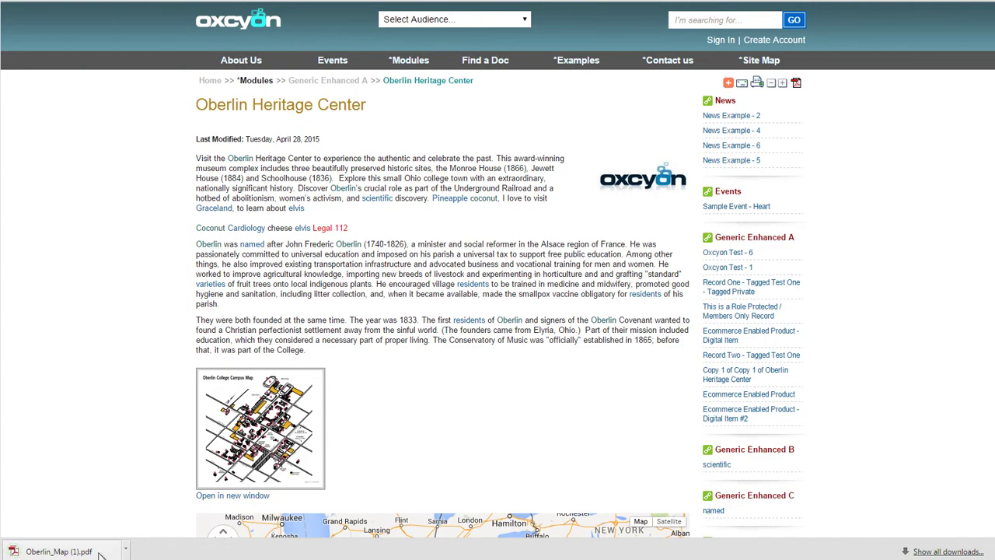
{"action": "left_click", "coordinate": [100, 553]}
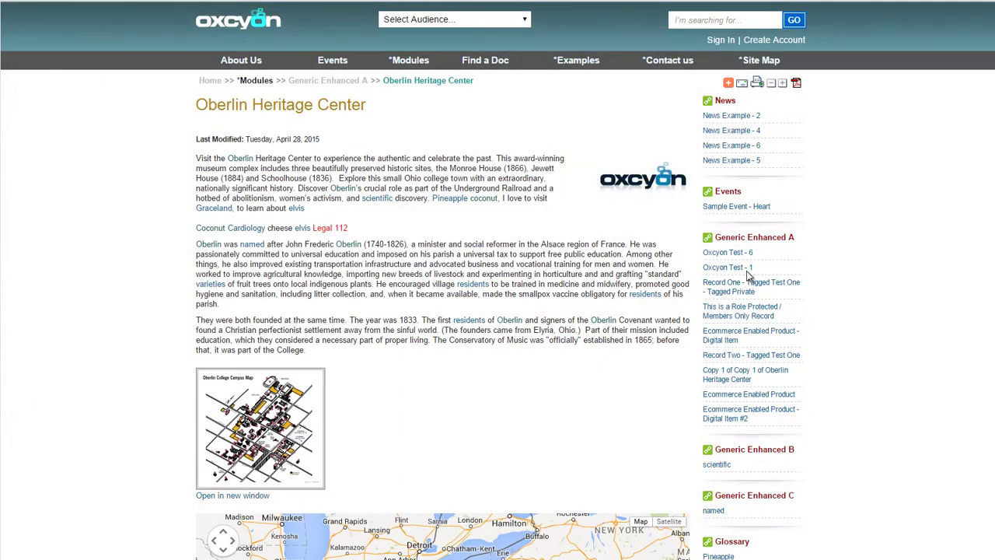
{"action": "left_click", "coordinate": [742, 120]}
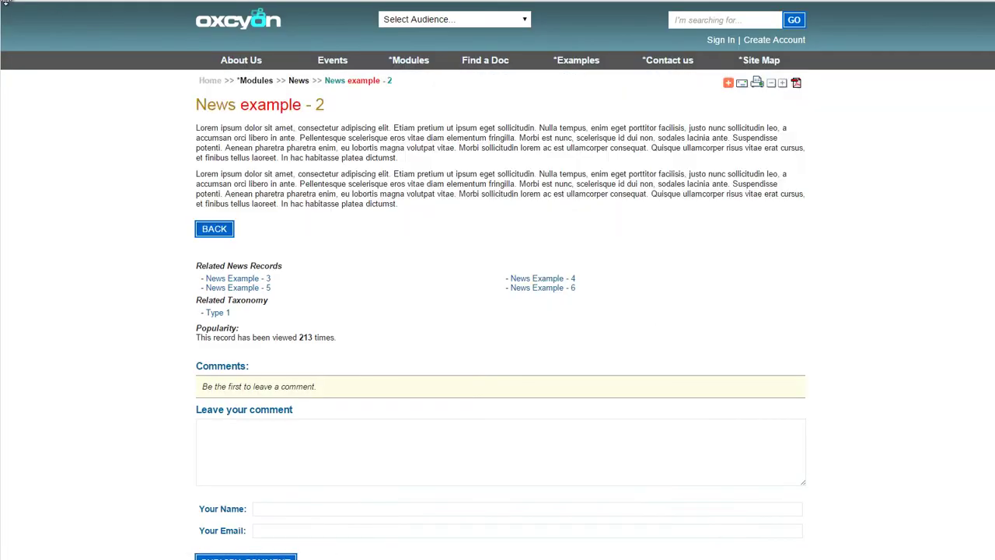
{"action": "left_click", "coordinate": [17, 1]}
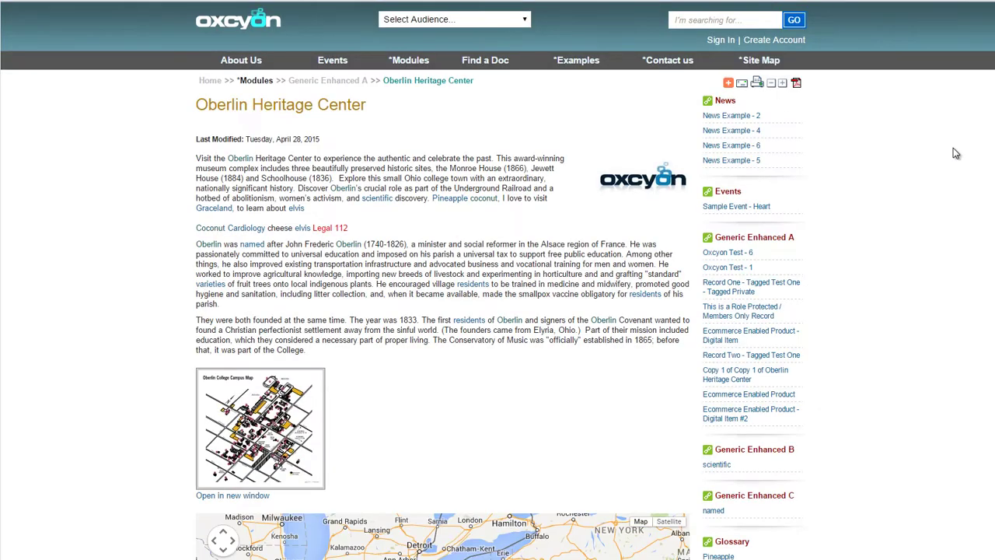
{"action": "scroll", "coordinate": [788, 133], "scroll_direction": "down", "scroll_amount": 1}
{"action": "left_click", "coordinate": [756, 134]}
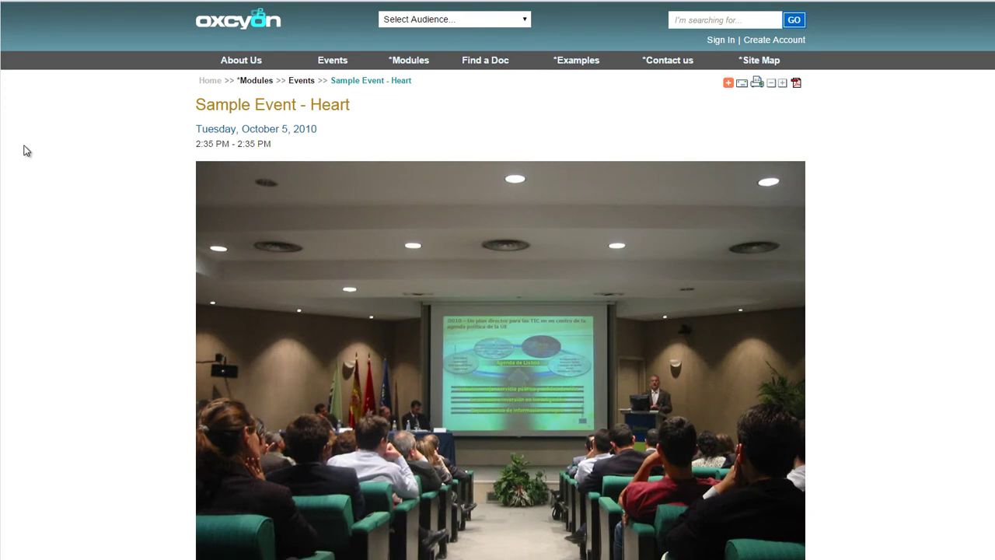
{"action": "left_click", "coordinate": [12, 1]}
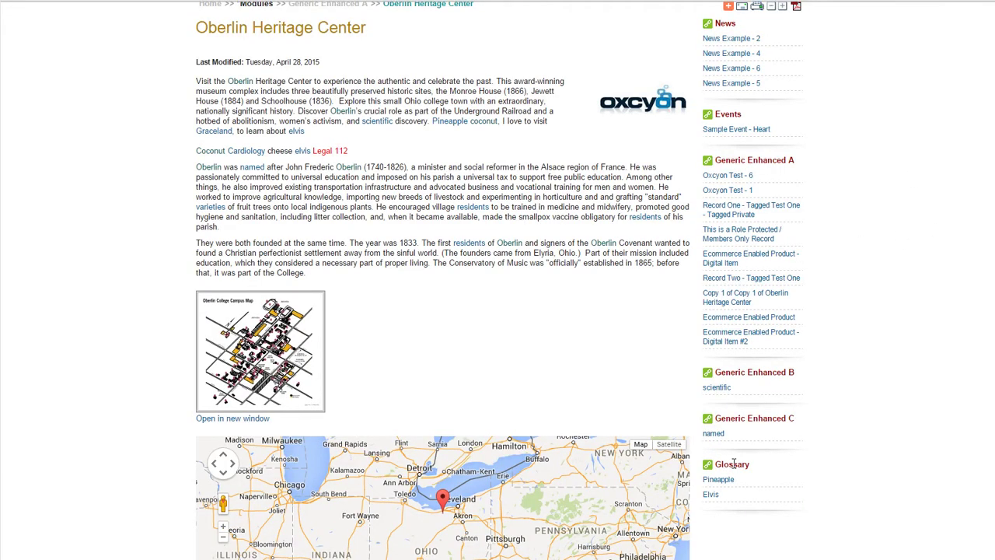
{"action": "scroll", "coordinate": [497, 280], "scroll_direction": "down", "scroll_amount": 5}
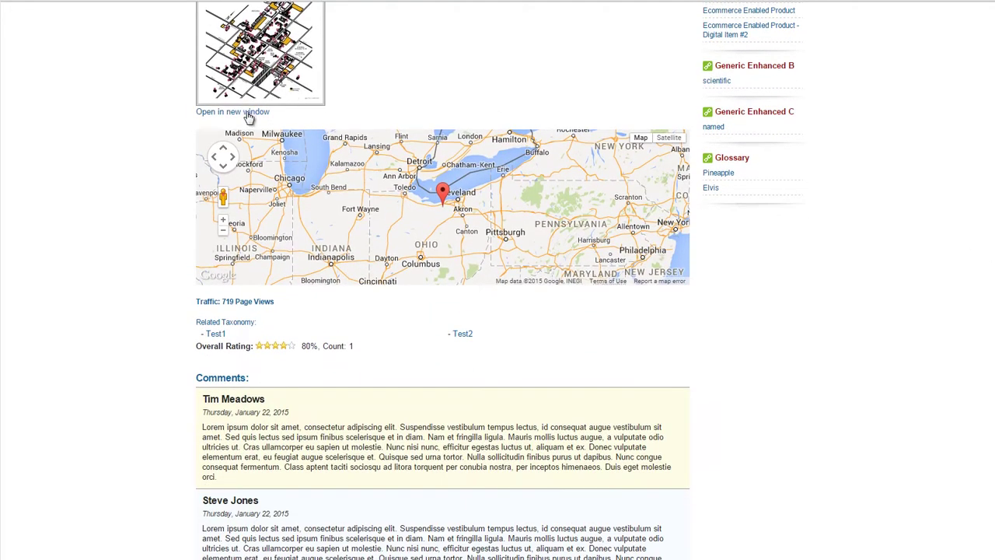
View the campus map in the overlay viewer, then close it
{"action": "left_click", "coordinate": [247, 112]}
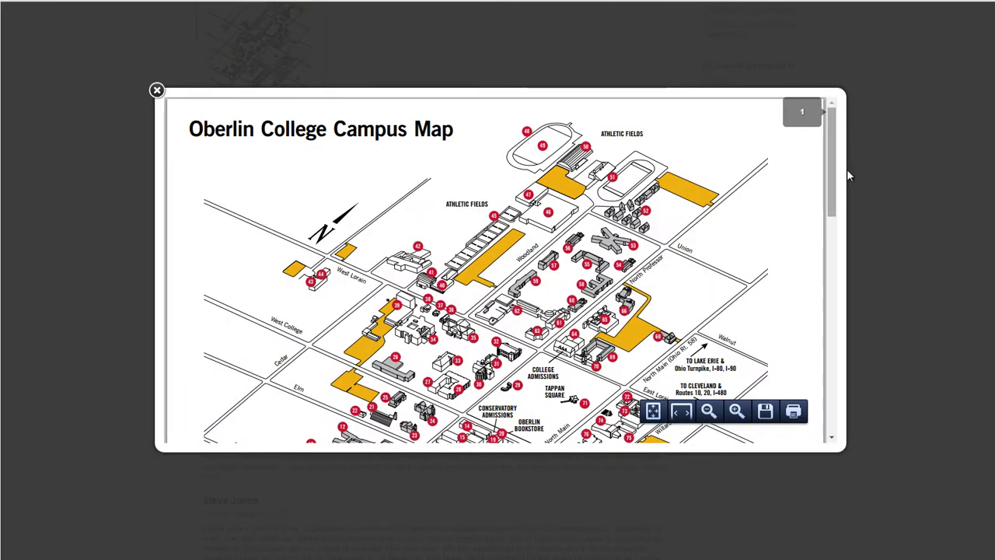
{"action": "left_click_drag", "start_coordinate": [831, 172], "coordinate": [826, 113]}
{"action": "left_click", "coordinate": [156, 91]}
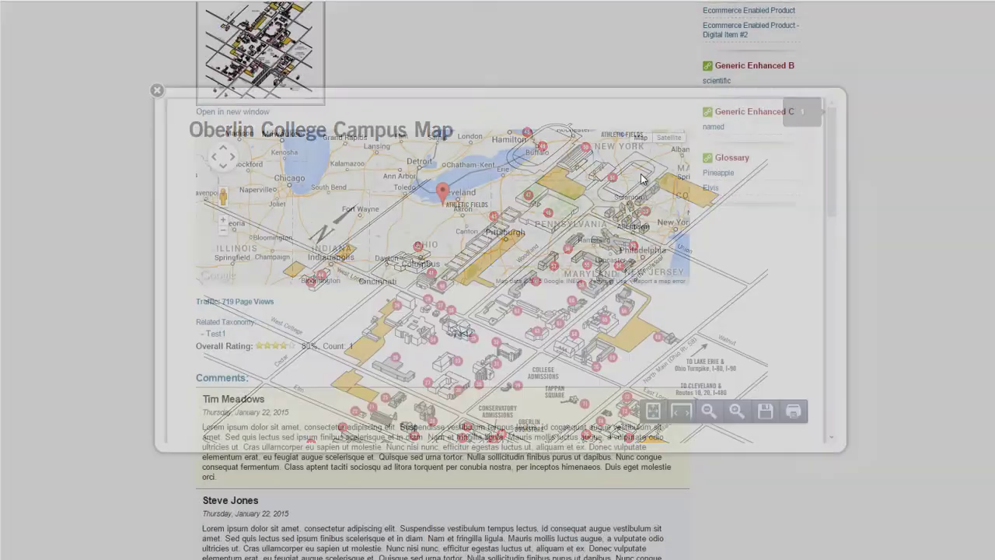
Write a comment starting 'This was' in the Leave your comment box
{"action": "scroll", "coordinate": [443, 280], "scroll_direction": "down", "scroll_amount": 3}
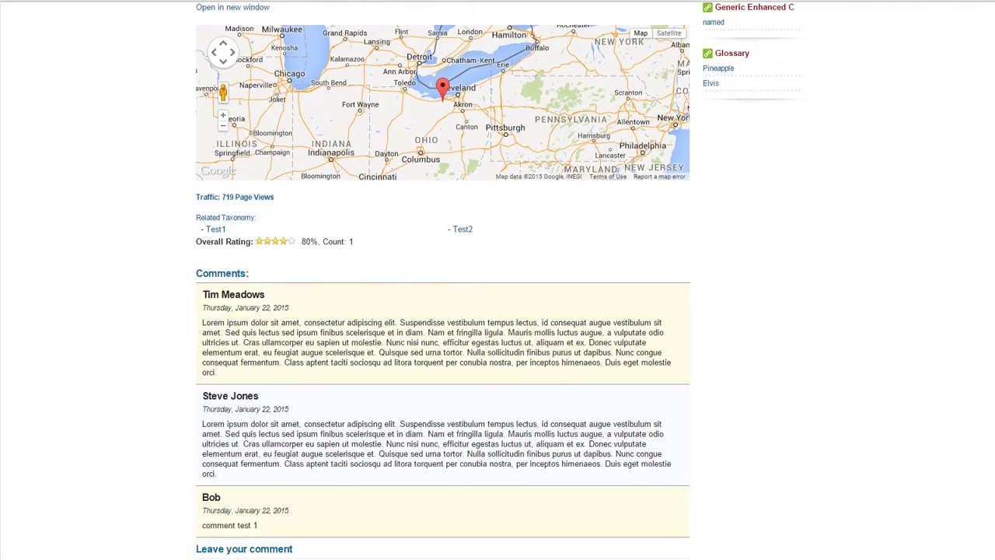
{"action": "left_click", "coordinate": [387, 458]}
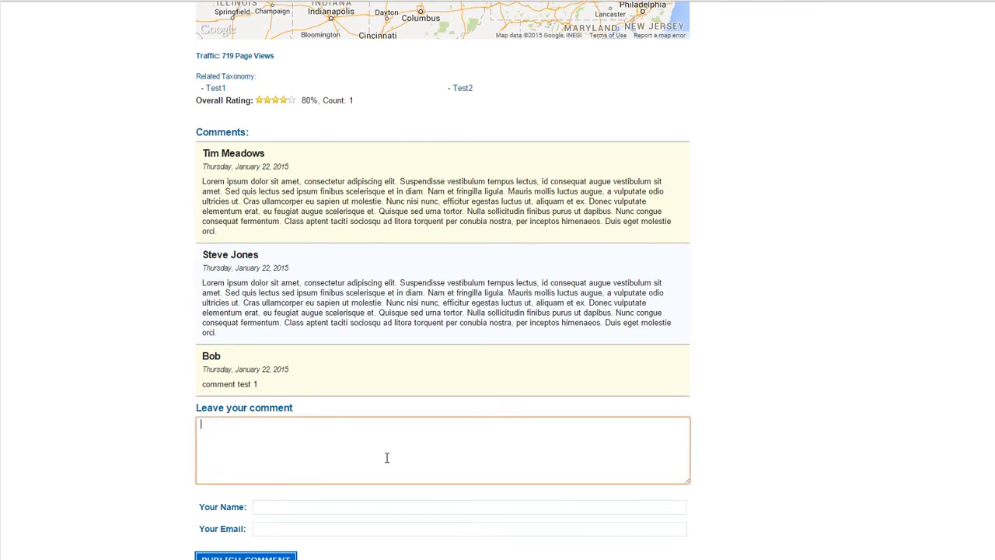
{"action": "type", "text": "This was"}
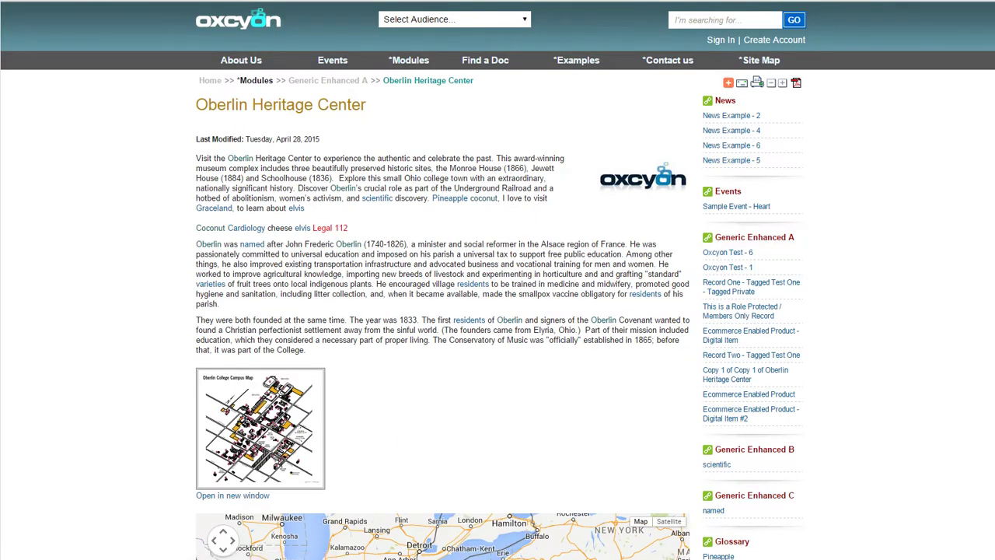
{"action": "scroll", "coordinate": [984, 303], "scroll_direction": "down", "scroll_amount": 8}
{"action": "scroll", "coordinate": [984, 326], "scroll_direction": "down", "scroll_amount": 1}
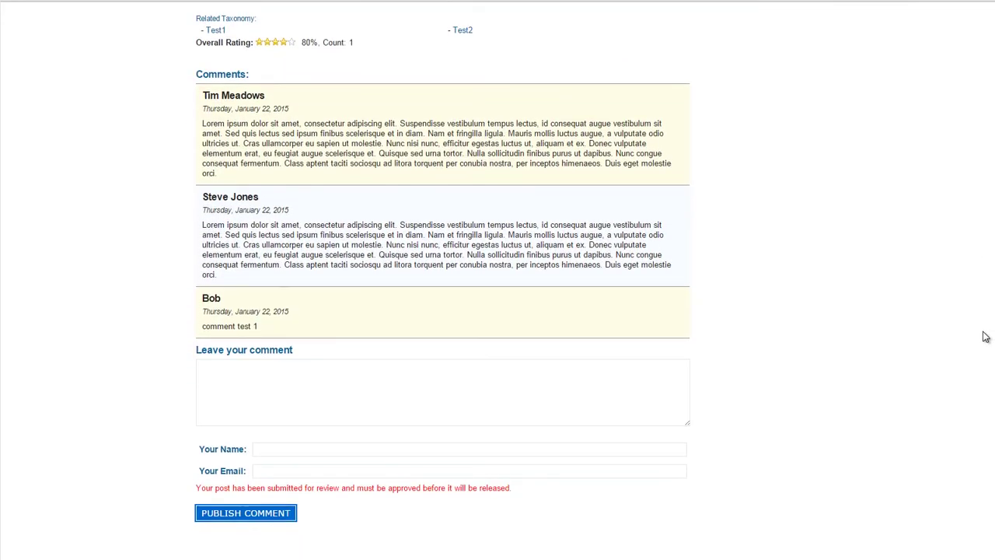
{"action": "scroll", "coordinate": [984, 295], "scroll_direction": "up", "scroll_amount": 3}
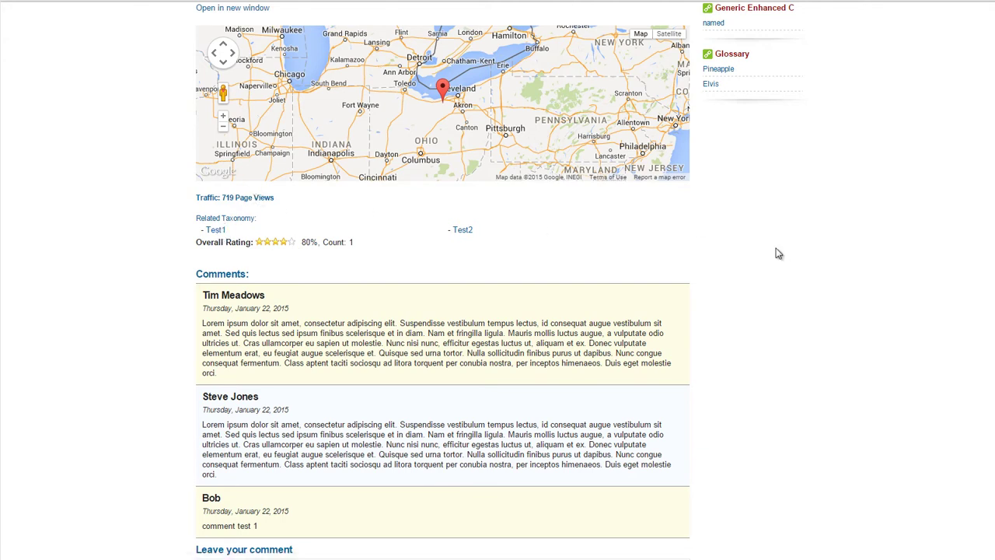
{"action": "scroll", "coordinate": [990, 353], "scroll_direction": "down", "scroll_amount": 5}
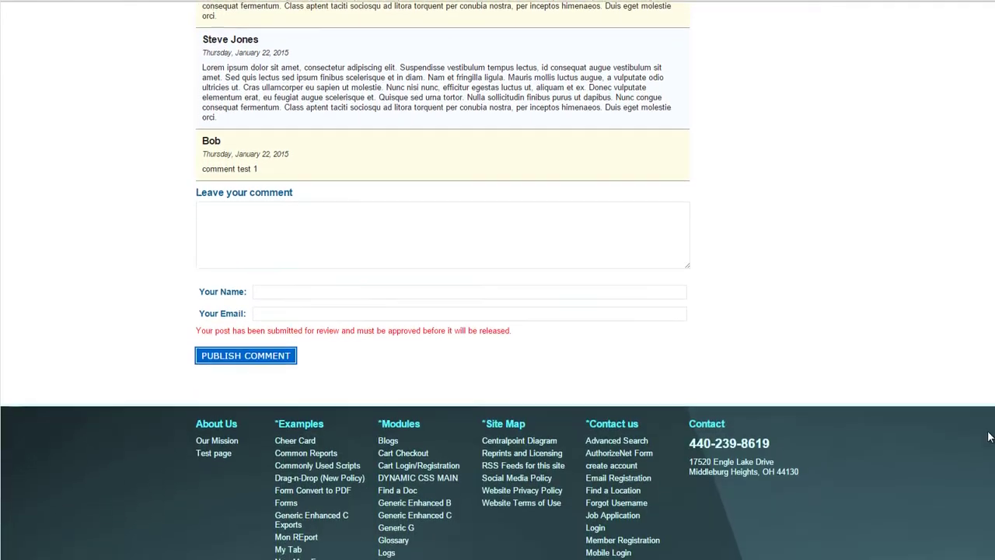
{"action": "scroll", "coordinate": [990, 354], "scroll_direction": "up", "scroll_amount": 2}
{"action": "scroll", "coordinate": [991, 353], "scroll_direction": "up", "scroll_amount": 10}
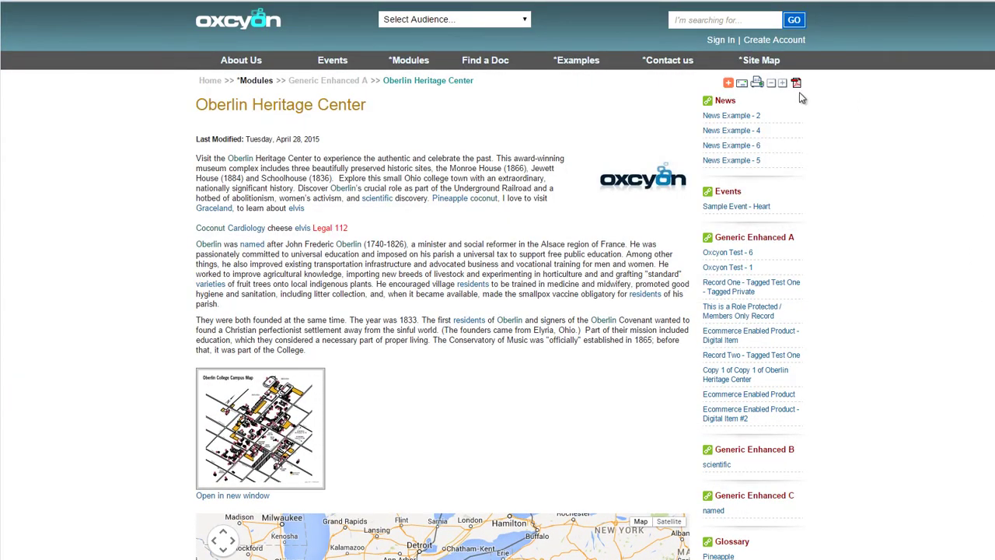
Request a PDF of the page and enlarge the article text four steps, then shrink it two
{"action": "left_click", "coordinate": [796, 83]}
{"action": "left_click", "coordinate": [783, 84]}
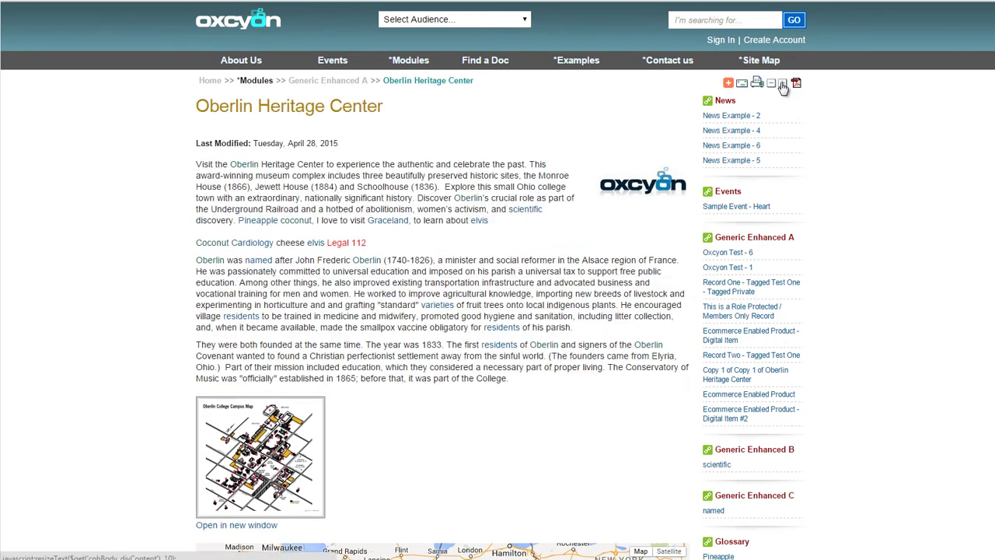
{"action": "left_click", "coordinate": [783, 84]}
{"action": "left_click", "coordinate": [783, 84]}
{"action": "left_click", "coordinate": [783, 84]}
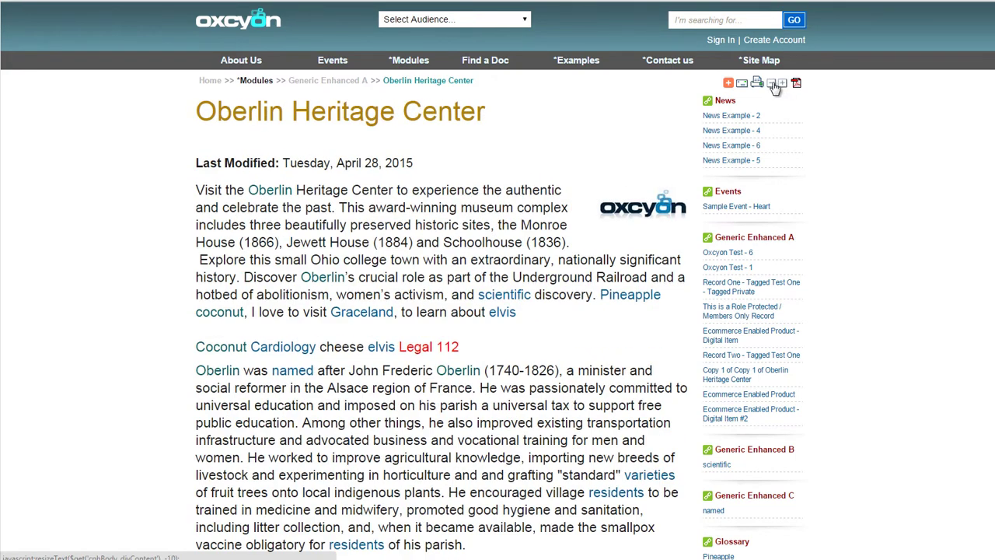
{"action": "left_click", "coordinate": [773, 84]}
{"action": "left_click", "coordinate": [773, 84]}
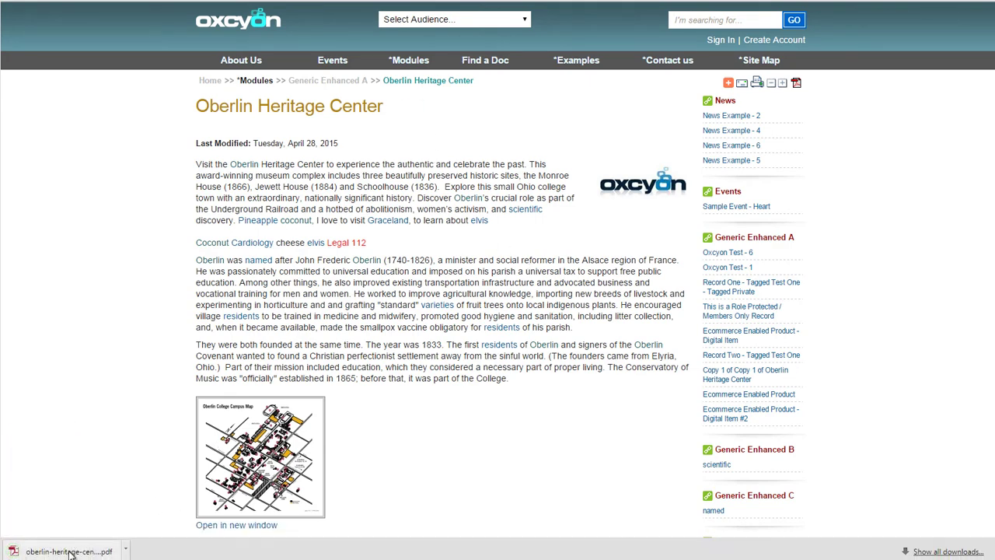
Open the downloaded page PDF, narrow its window, then close it
{"action": "left_click", "coordinate": [69, 552]}
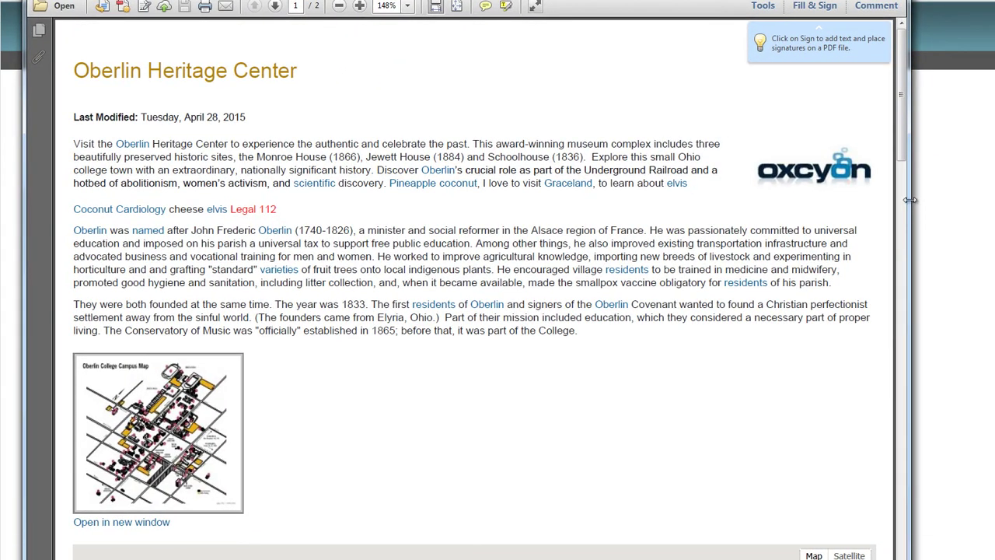
{"action": "left_click_drag", "start_coordinate": [914, 206], "coordinate": [686, 210]}
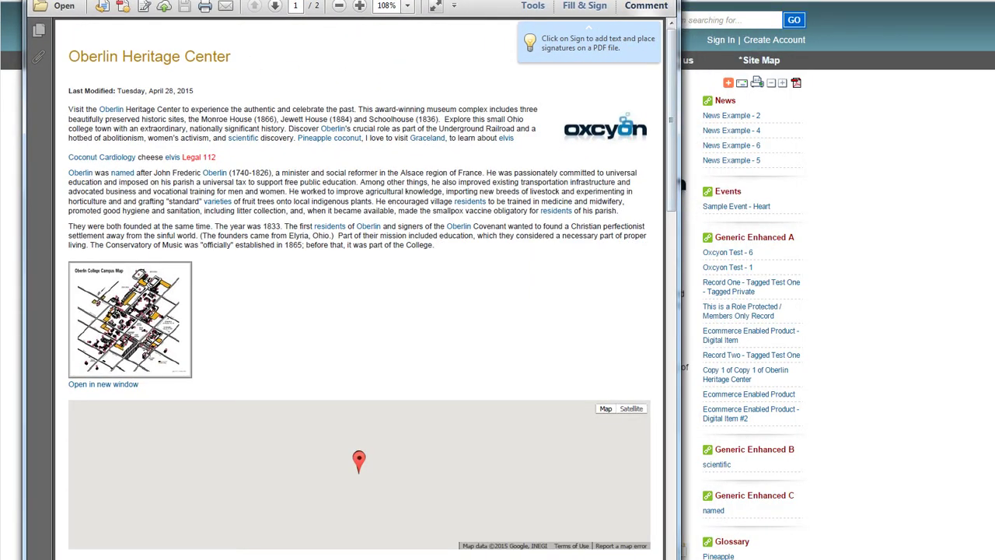
{"action": "left_click", "coordinate": [662, 1]}
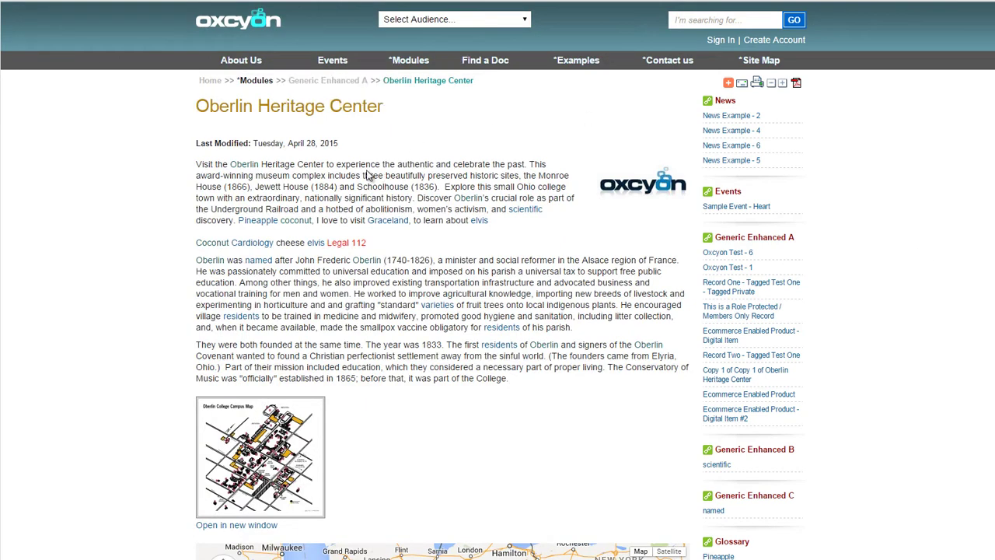
Search Generic Enhanced A and add the Ecommerce Enabled Product - Digital Item to the cart
{"action": "mouse_move", "coordinate": [404, 70]}
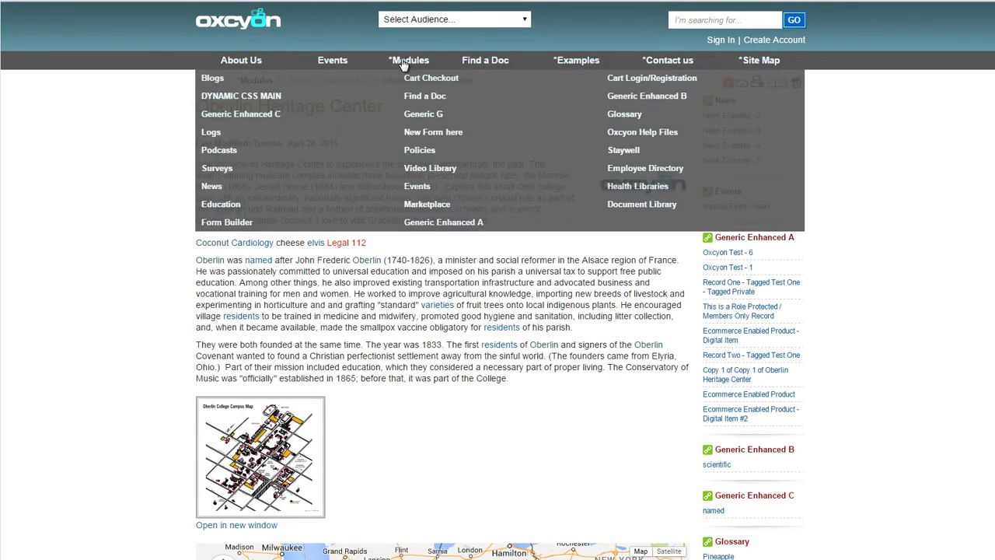
{"action": "left_click", "coordinate": [445, 223]}
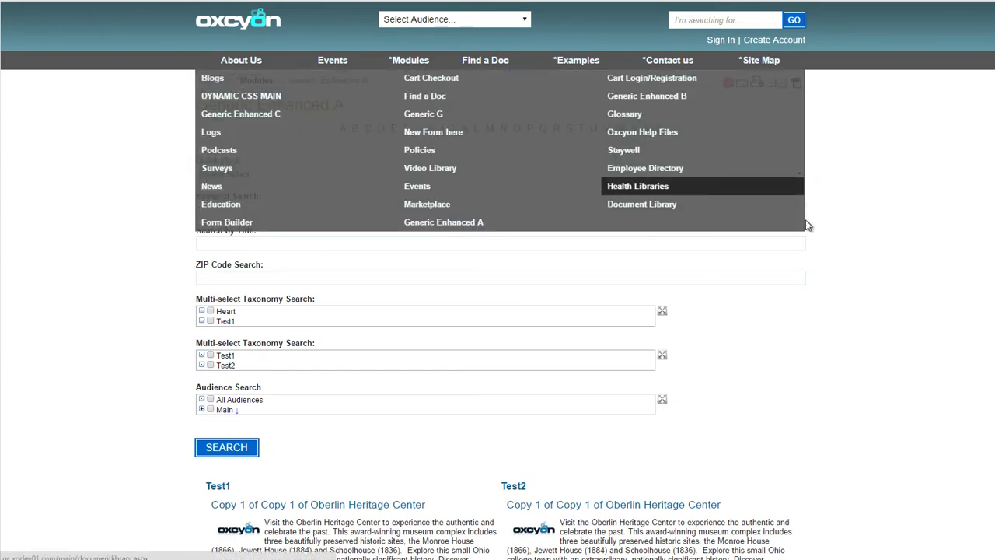
{"action": "left_click", "coordinate": [241, 451]}
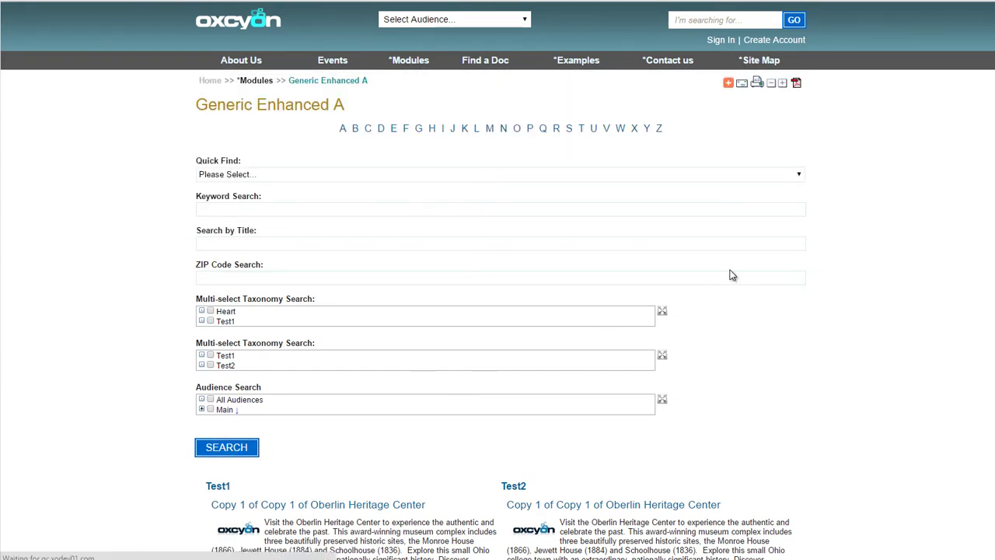
{"action": "scroll", "coordinate": [501, 311], "scroll_direction": "down", "scroll_amount": 4}
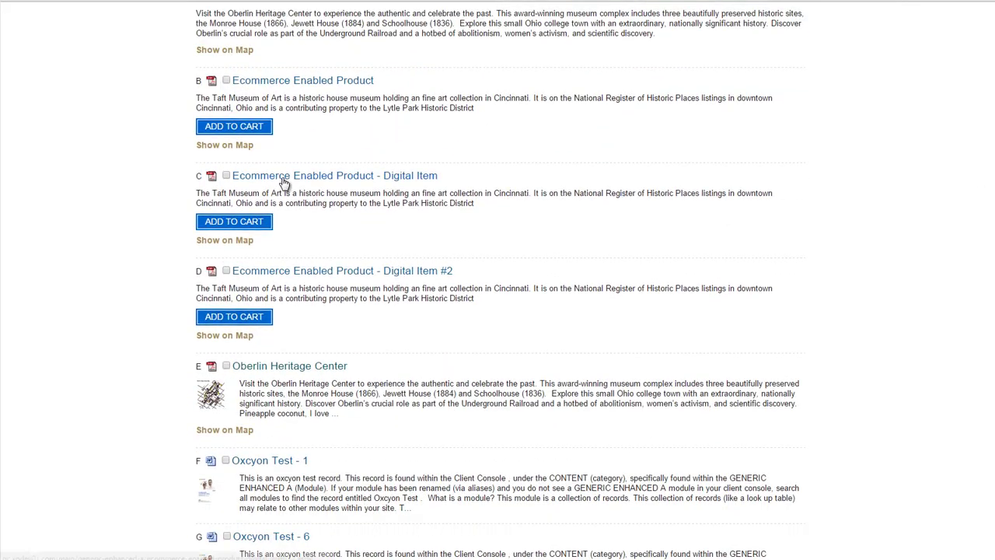
{"action": "left_click", "coordinate": [245, 223]}
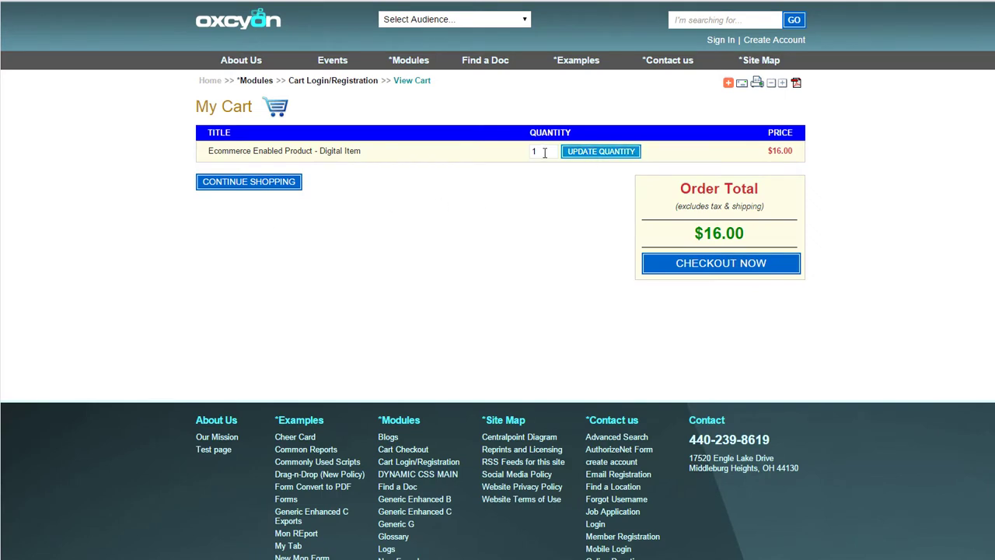
Change the cart quantity to 32 for a $512.00 total and proceed to checkout
{"action": "left_click_drag", "start_coordinate": [544, 151], "coordinate": [513, 150]}
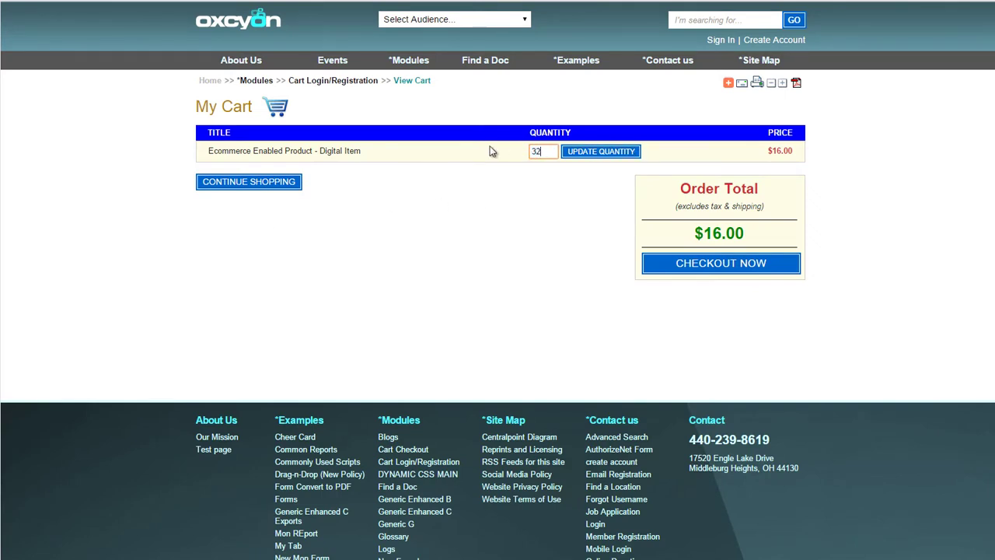
{"action": "left_click", "coordinate": [614, 154]}
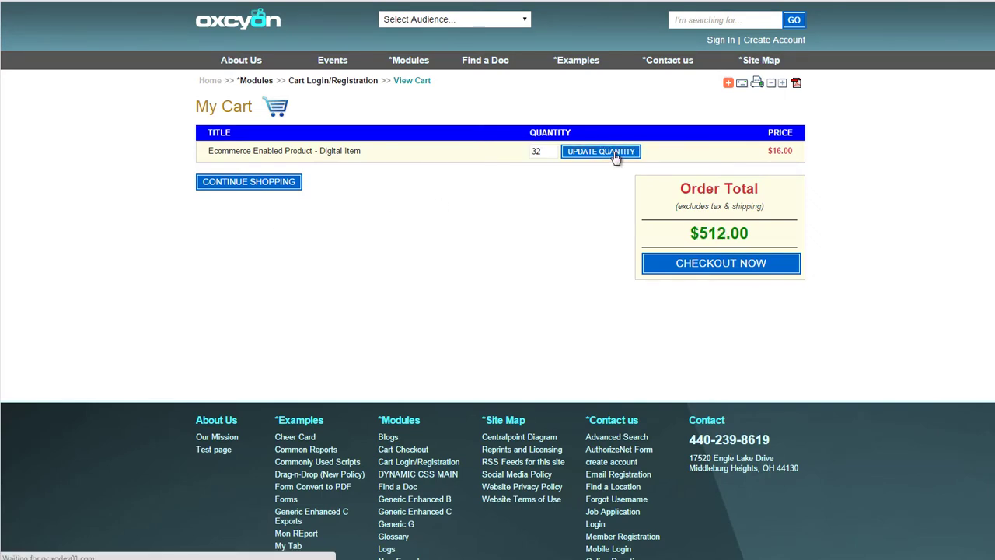
{"action": "left_click_drag", "start_coordinate": [759, 235], "coordinate": [677, 234]}
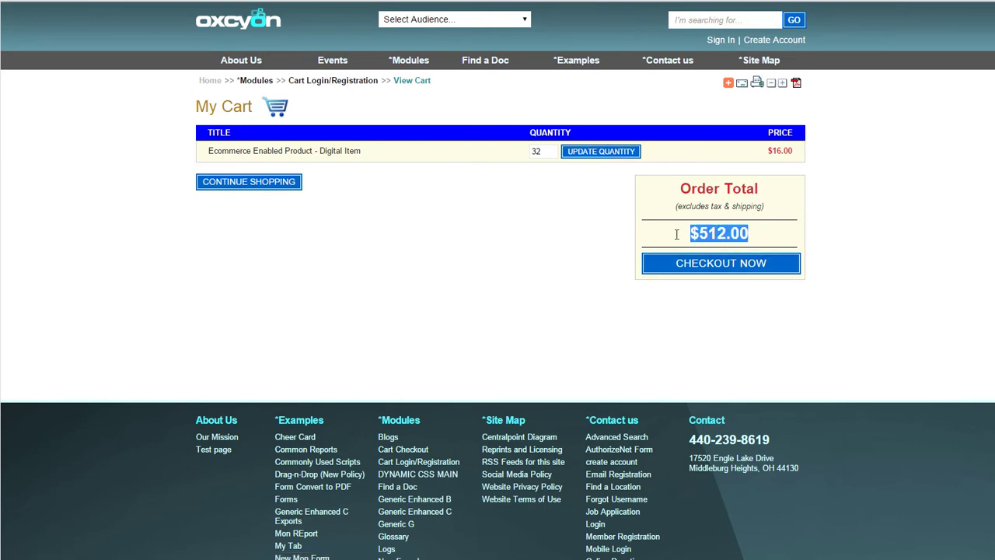
{"action": "left_click", "coordinate": [711, 264]}
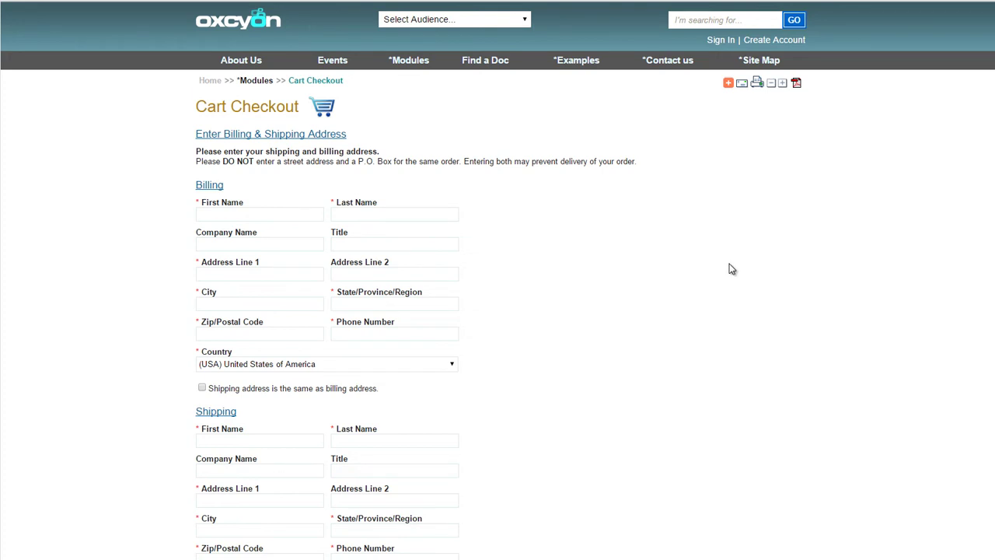
Go from the Blogs page through the author's profile to the Healthy Hearts post
{"action": "mouse_move", "coordinate": [410, 69]}
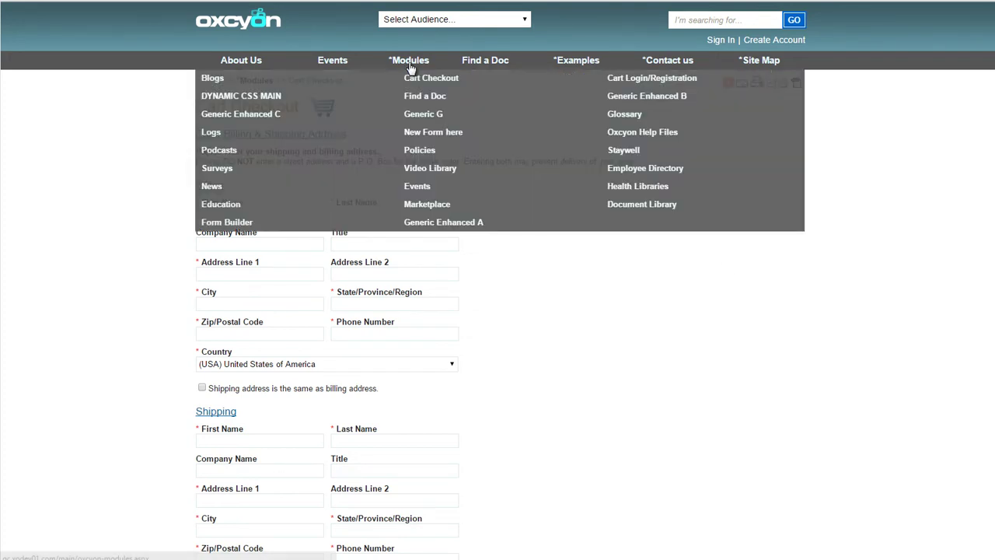
{"action": "left_click", "coordinate": [262, 84]}
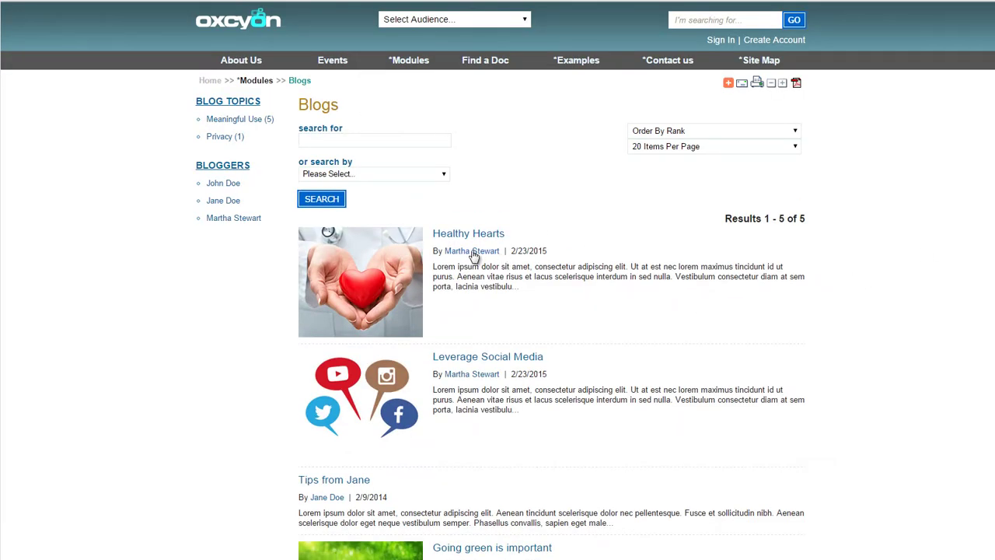
{"action": "scroll", "coordinate": [458, 261], "scroll_direction": "down", "scroll_amount": 5}
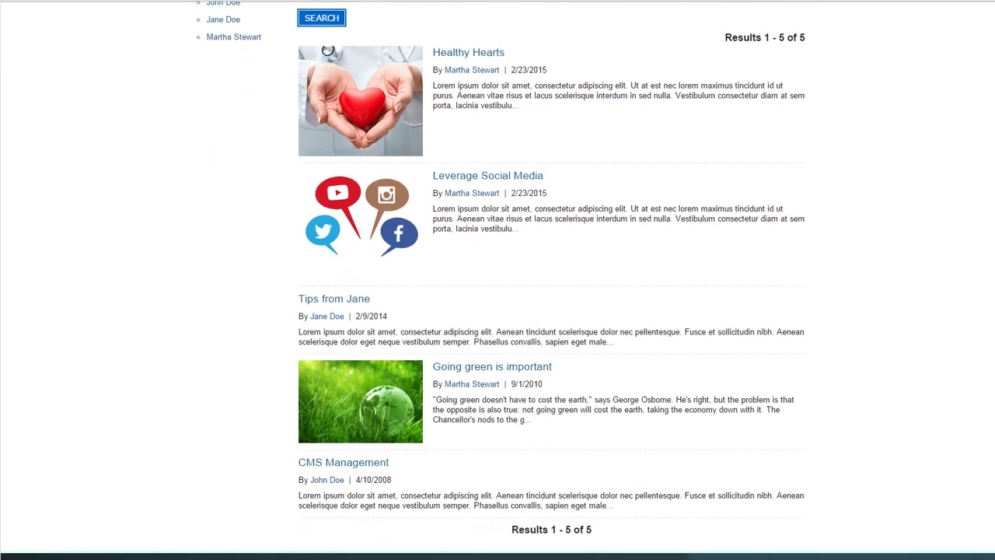
{"action": "scroll", "coordinate": [458, 261], "scroll_direction": "up", "scroll_amount": 5}
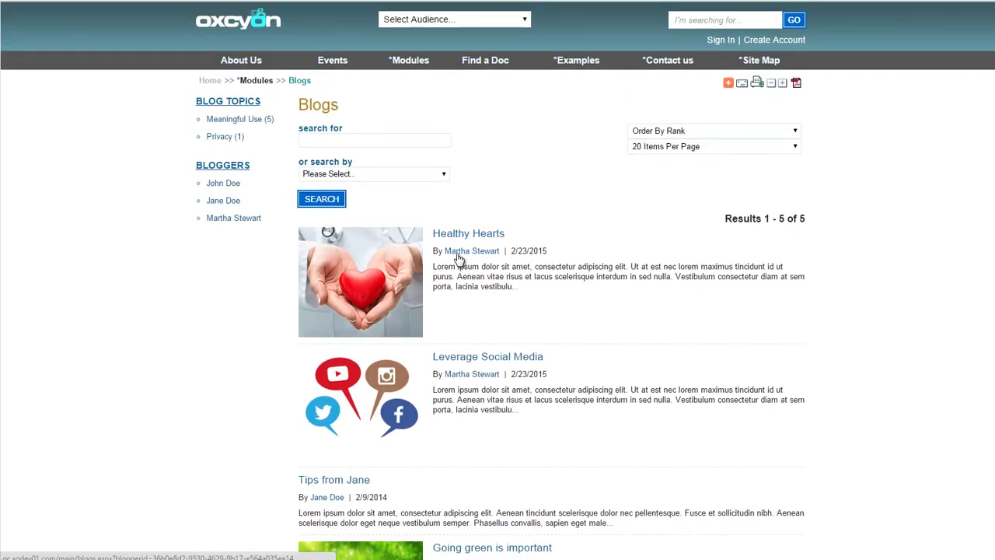
{"action": "left_click", "coordinate": [458, 254]}
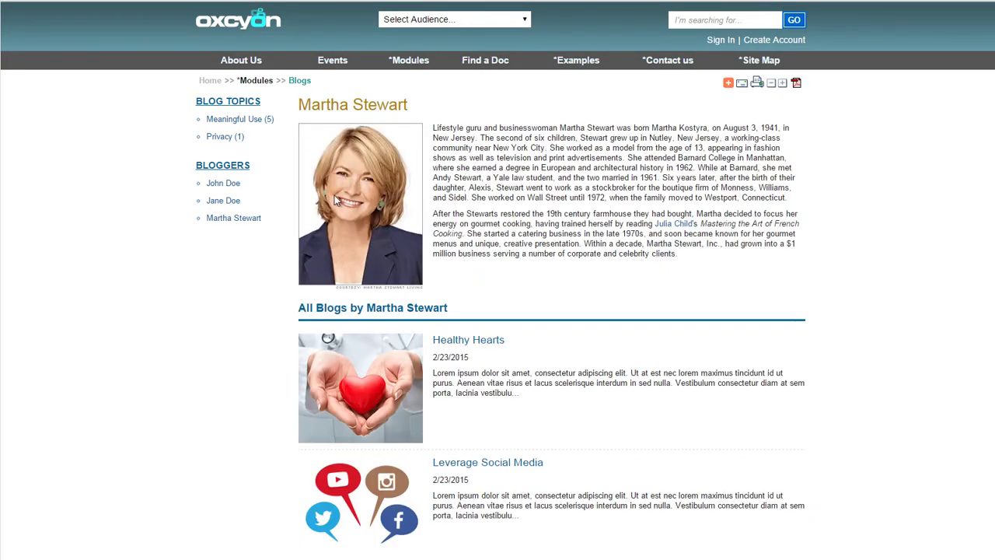
{"action": "left_click", "coordinate": [492, 346]}
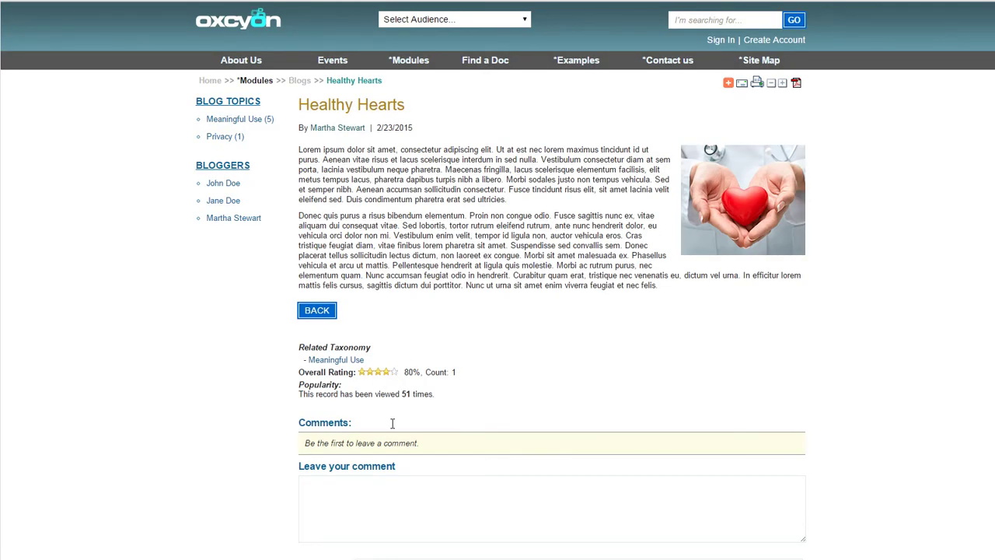
Draft a 'This was helpful!' comment, then open the April 2015 Events Calendar View
{"action": "left_click", "coordinate": [379, 496]}
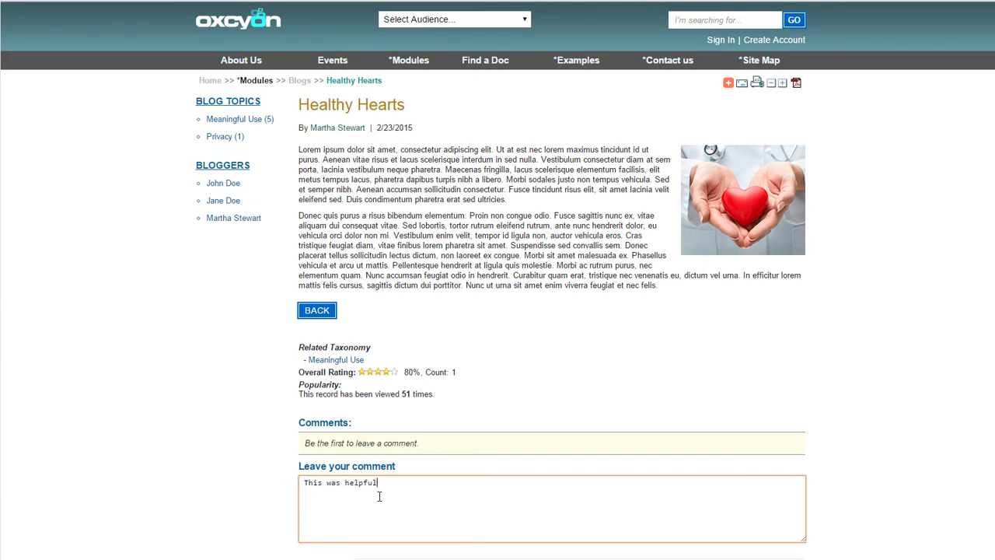
{"action": "left_click", "coordinate": [915, 250]}
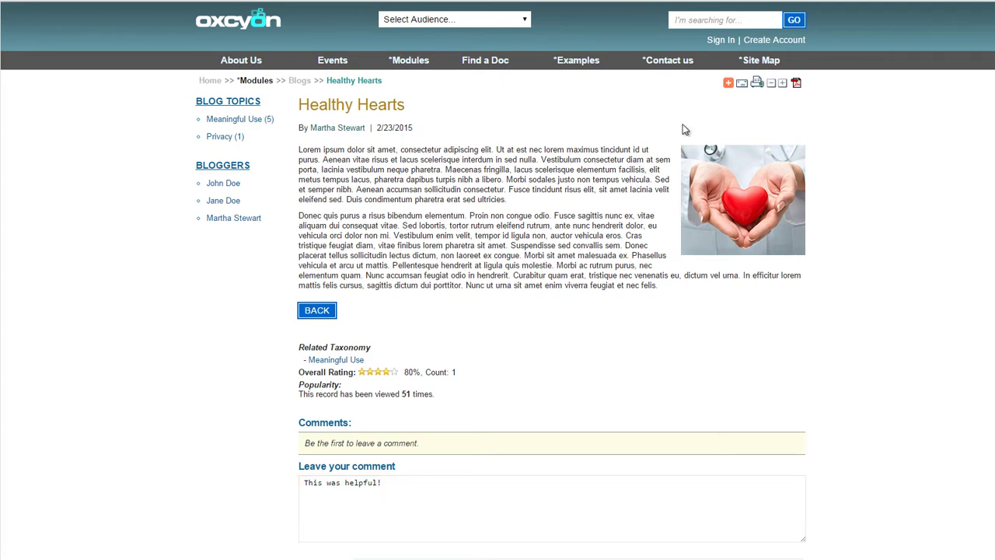
{"action": "mouse_move", "coordinate": [329, 68]}
{"action": "left_click", "coordinate": [326, 96]}
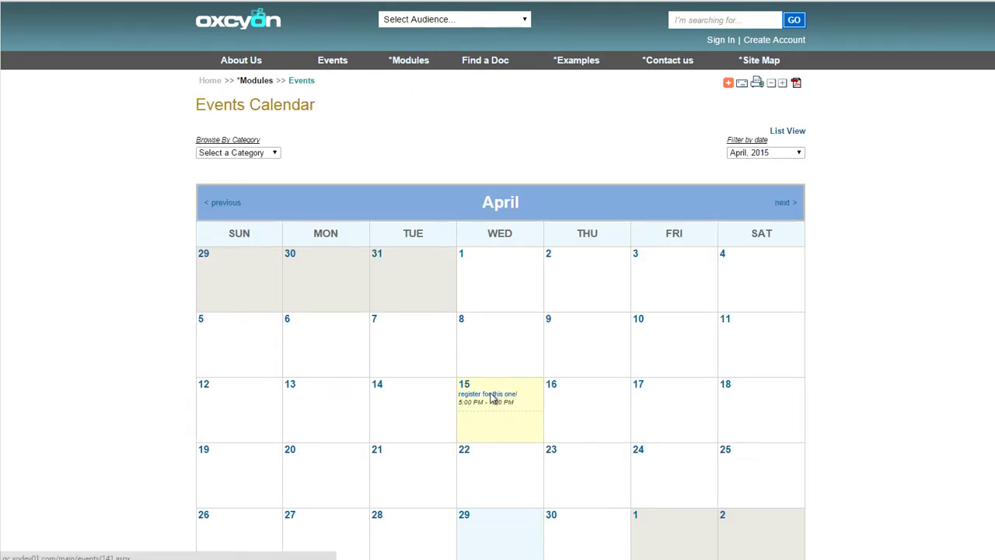
Open the 'register for this one!' event and step through its registration name and email fields
{"action": "left_click", "coordinate": [492, 396]}
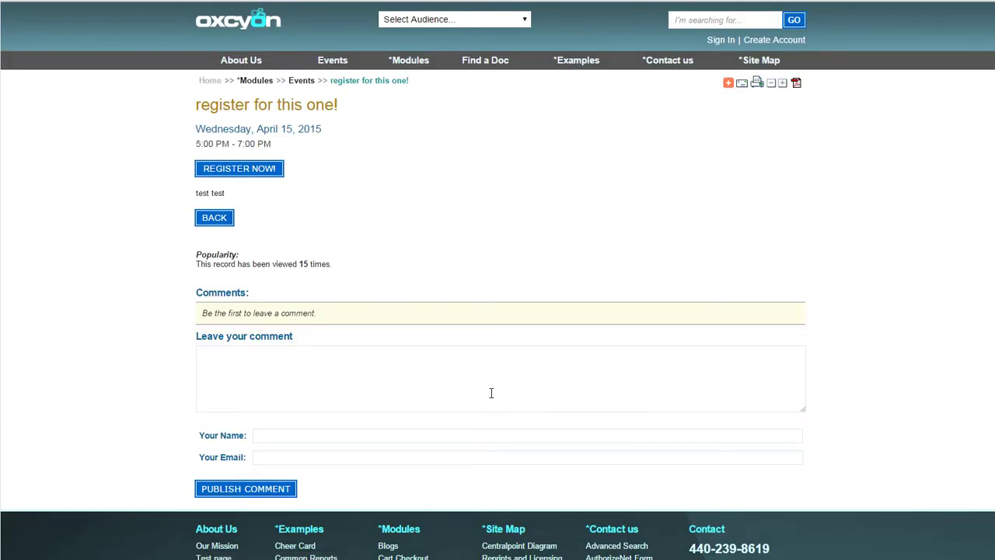
{"action": "left_click", "coordinate": [253, 172]}
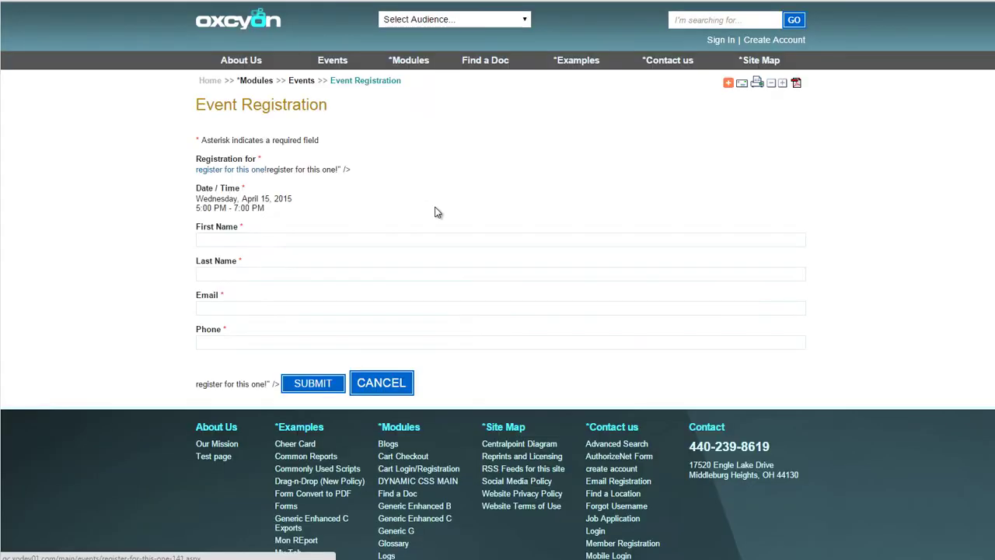
{"action": "left_click", "coordinate": [381, 243]}
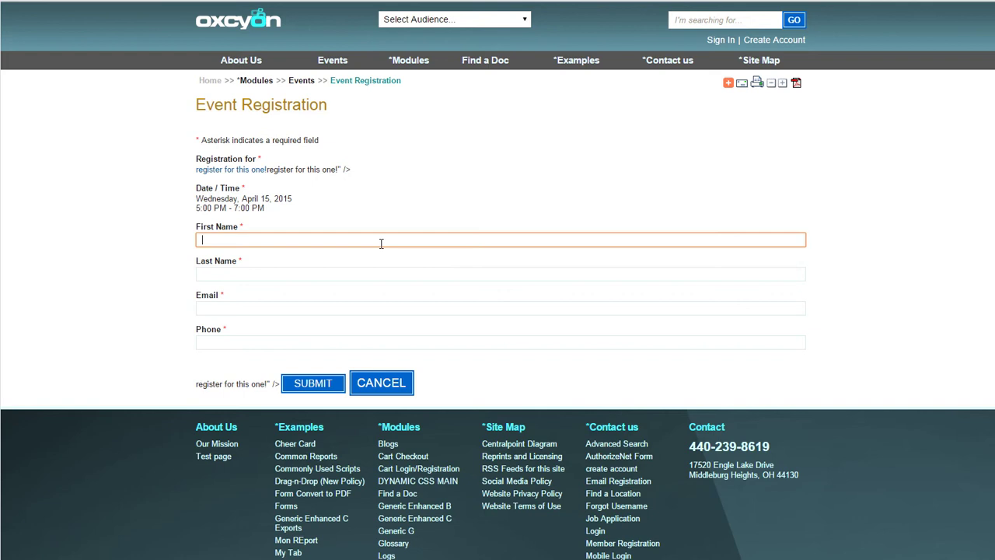
{"action": "left_click", "coordinate": [346, 275]}
{"action": "left_click", "coordinate": [338, 307]}
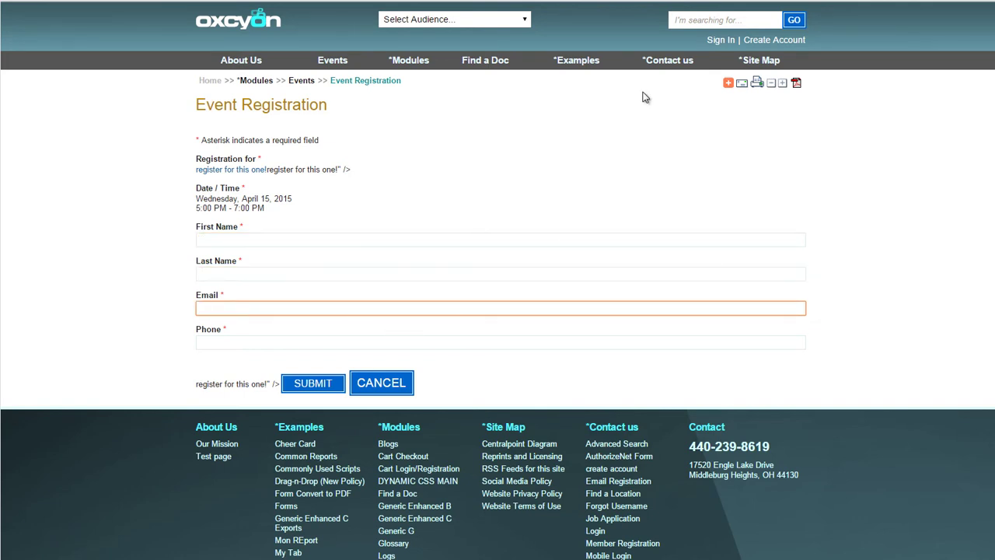
Open the Site Map, scroll through its section links, and bring up the Modules menu
{"action": "left_click", "coordinate": [756, 66]}
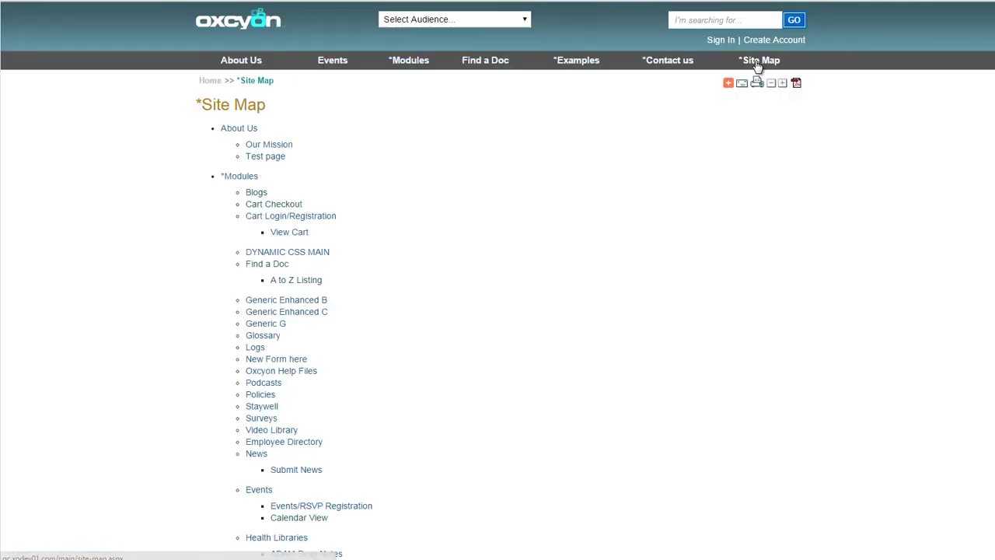
{"action": "scroll", "coordinate": [981, 331], "scroll_direction": "down", "scroll_amount": 8}
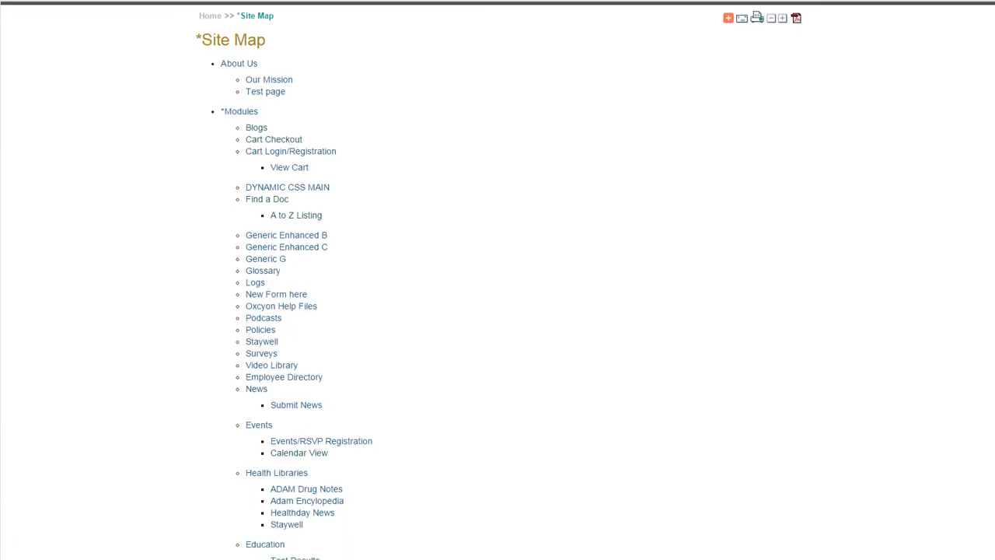
{"action": "scroll", "coordinate": [981, 331], "scroll_direction": "down", "scroll_amount": 3}
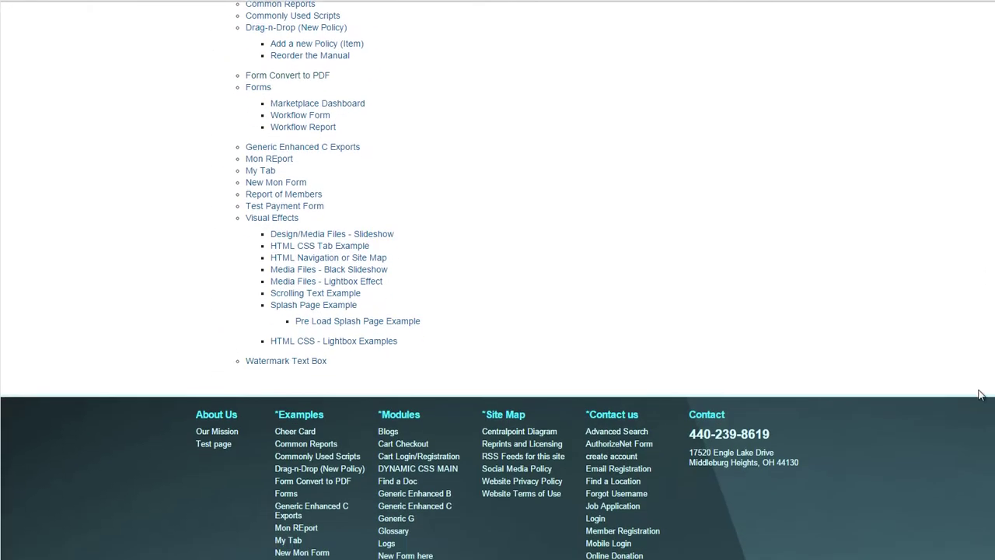
{"action": "scroll", "coordinate": [966, 238], "scroll_direction": "up", "scroll_amount": 11}
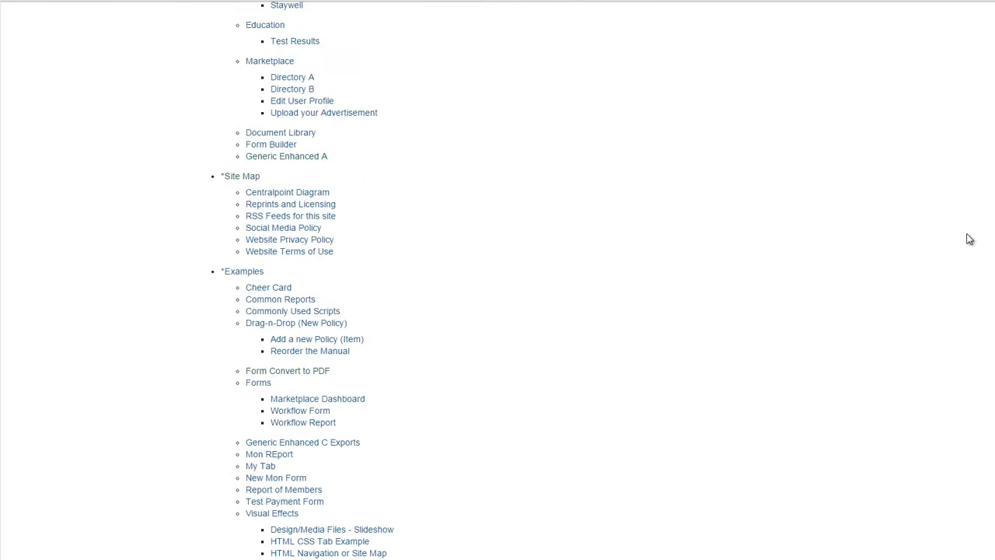
{"action": "mouse_move", "coordinate": [745, 66]}
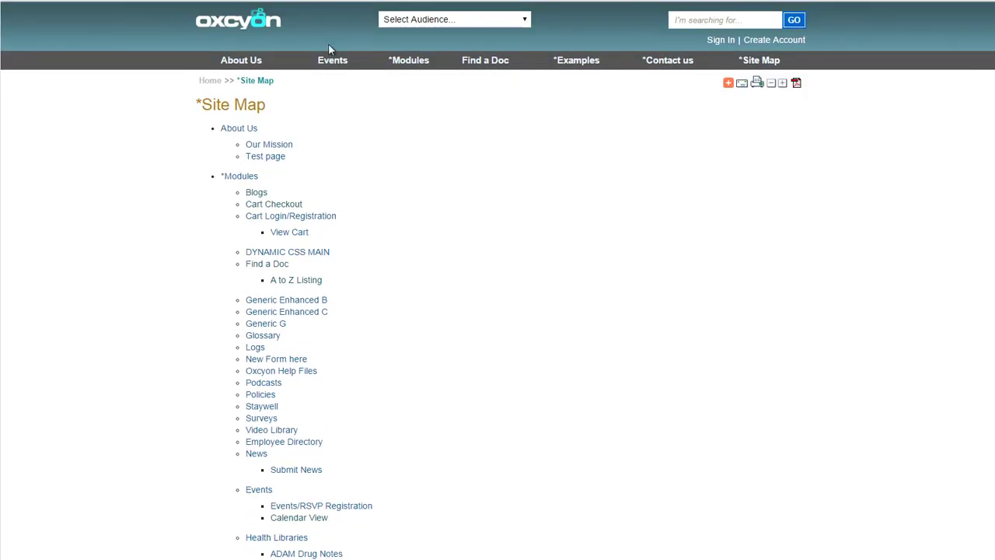
{"action": "mouse_move", "coordinate": [419, 65]}
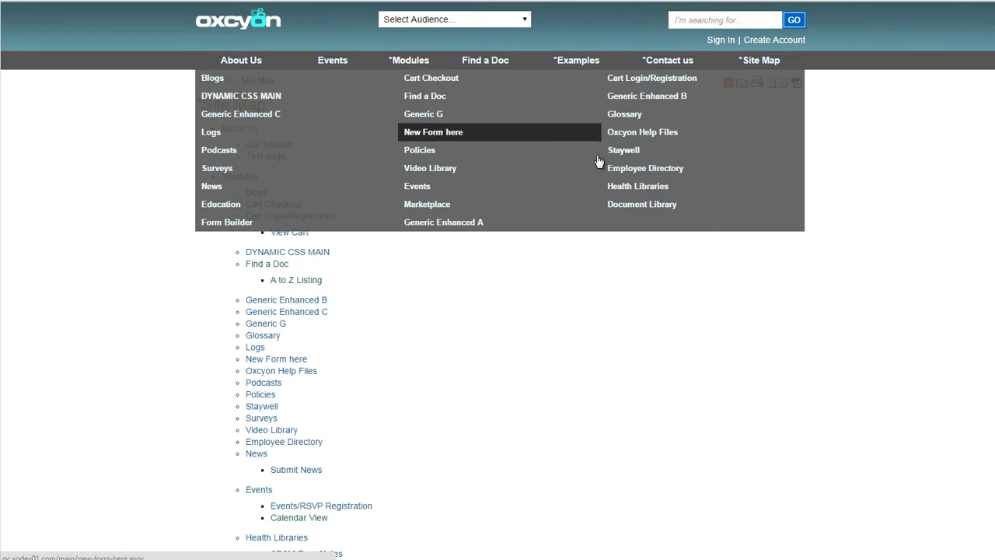
View the Health Libraries page, then the Our Mission page
{"action": "left_click", "coordinate": [638, 186]}
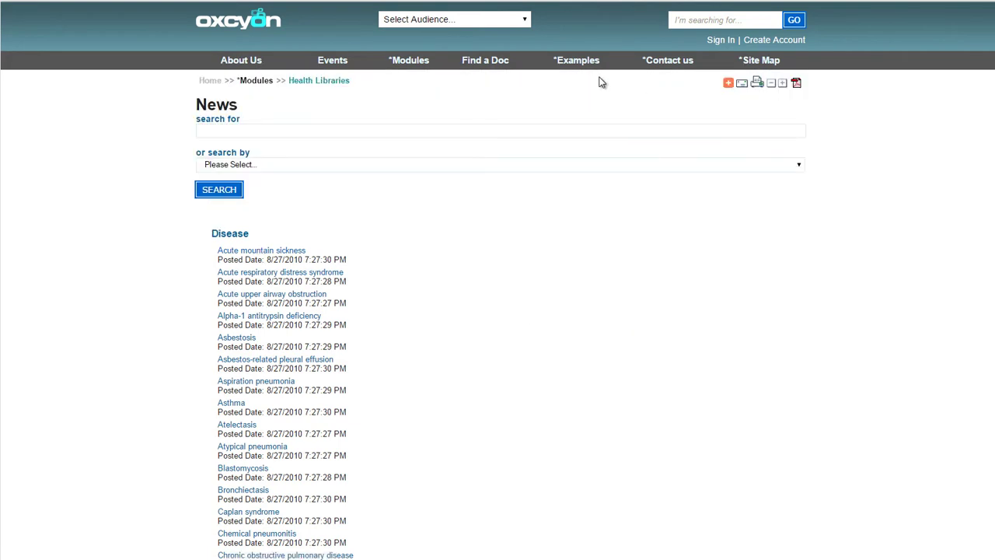
{"action": "mouse_move", "coordinate": [219, 63]}
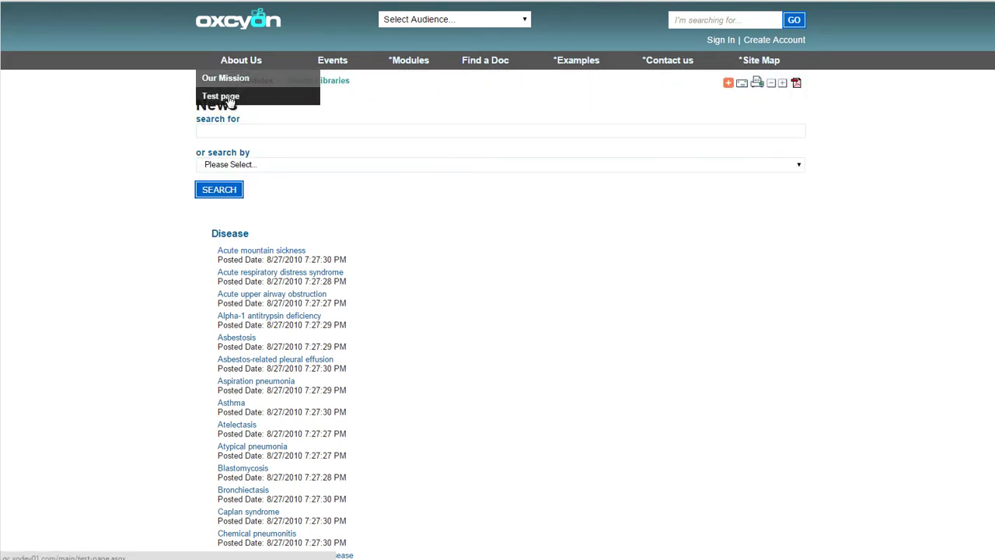
{"action": "left_click", "coordinate": [231, 80]}
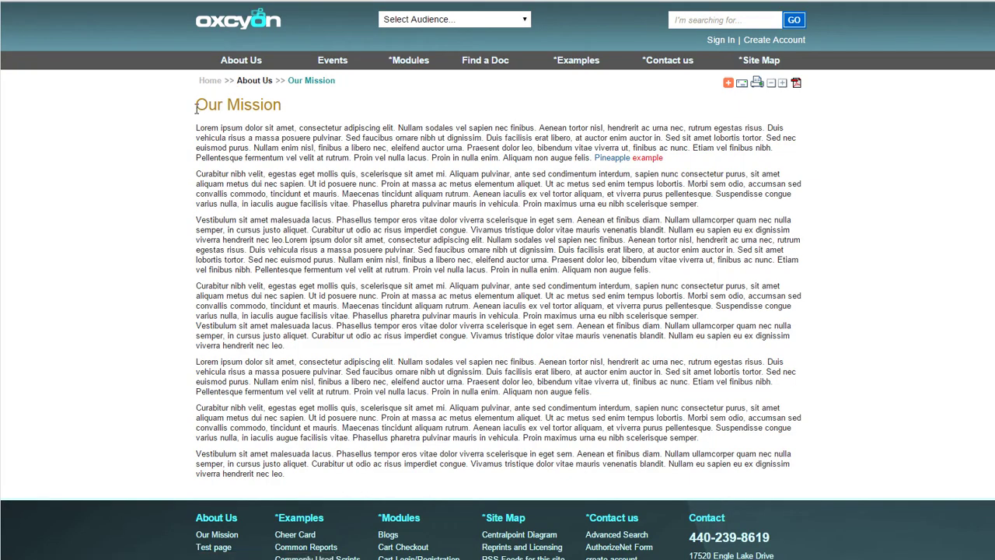
{"action": "left_click_drag", "start_coordinate": [196, 109], "coordinate": [297, 128]}
{"action": "left_click", "coordinate": [304, 128]}
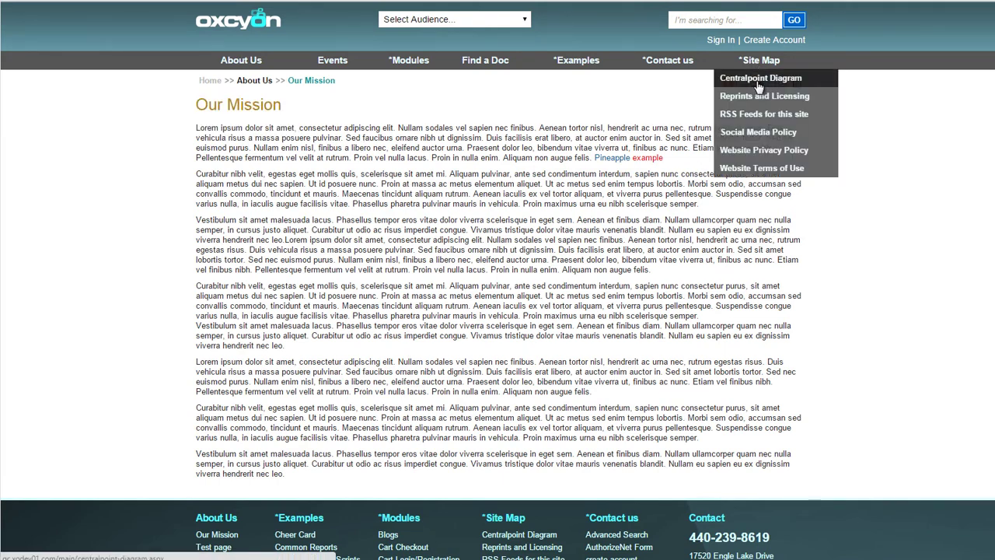
Open the Centralpoint Diagram organization chart and follow its segment links, including the 392 segment
{"action": "left_click", "coordinate": [758, 79]}
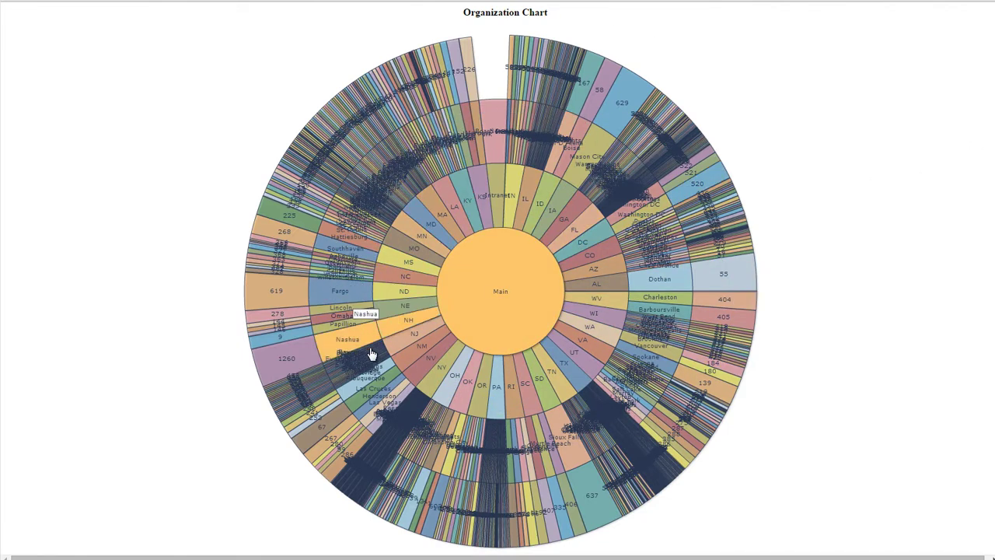
{"action": "left_click", "coordinate": [517, 322]}
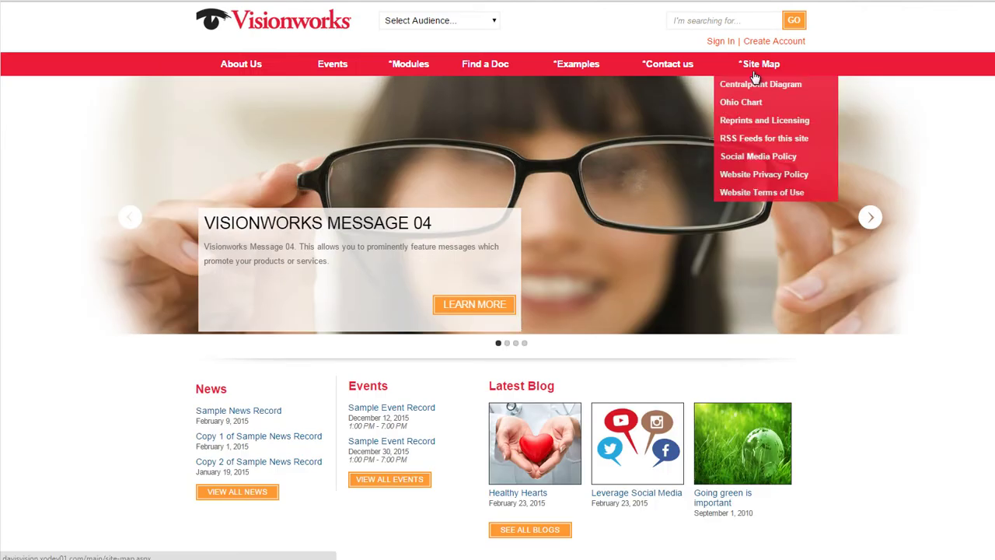
{"action": "left_click", "coordinate": [742, 83]}
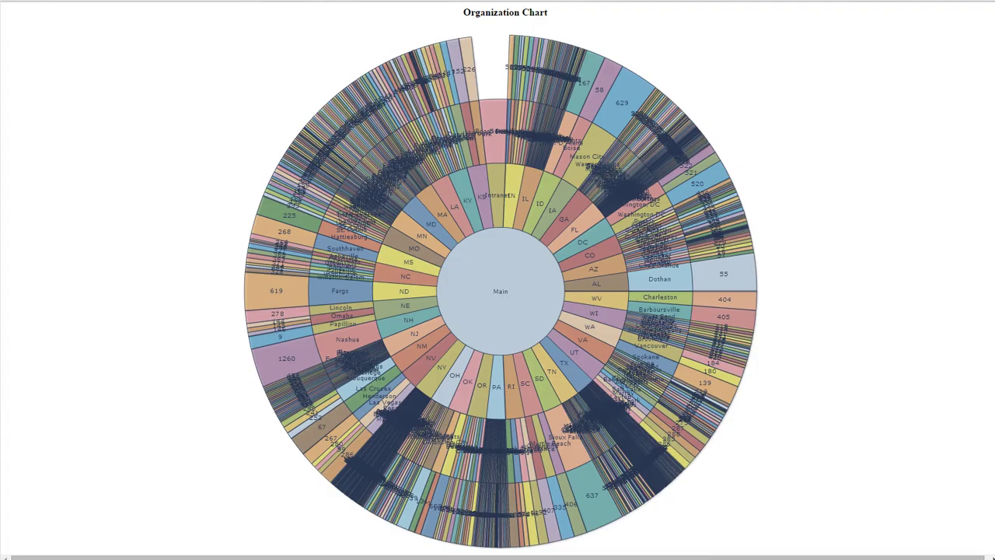
{"action": "left_click", "coordinate": [317, 187]}
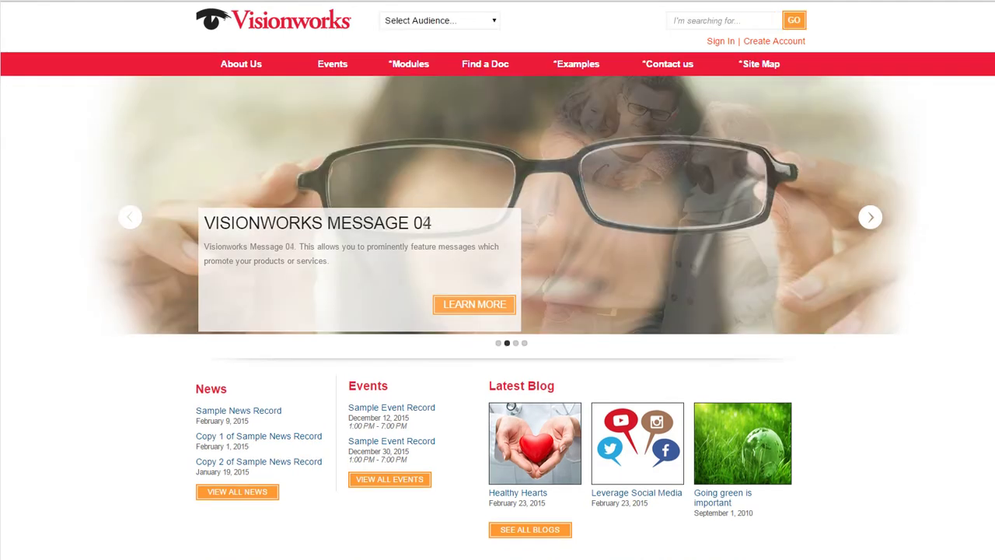
Open the Ohio organization chart and follow the 489 segment's link
{"action": "mouse_move", "coordinate": [751, 63]}
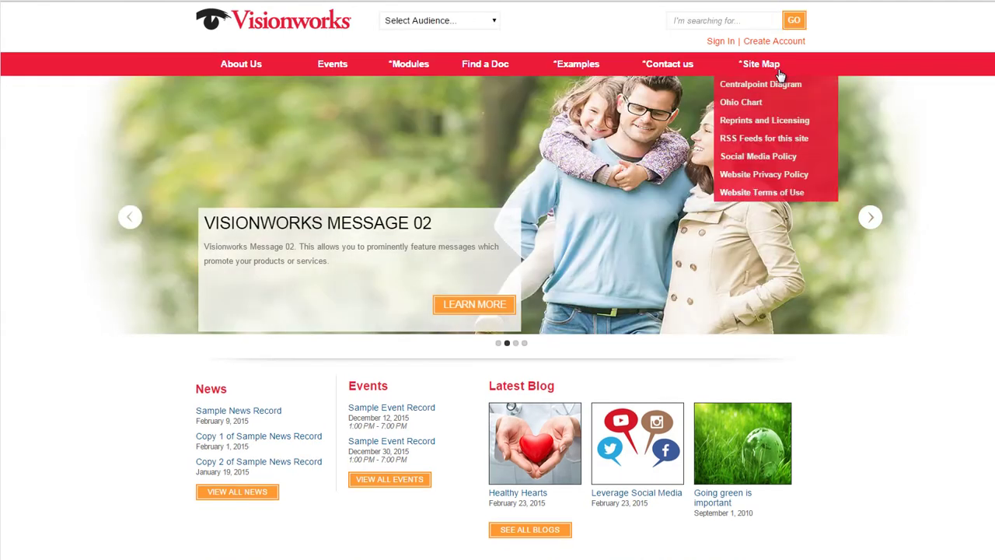
{"action": "left_click", "coordinate": [750, 110]}
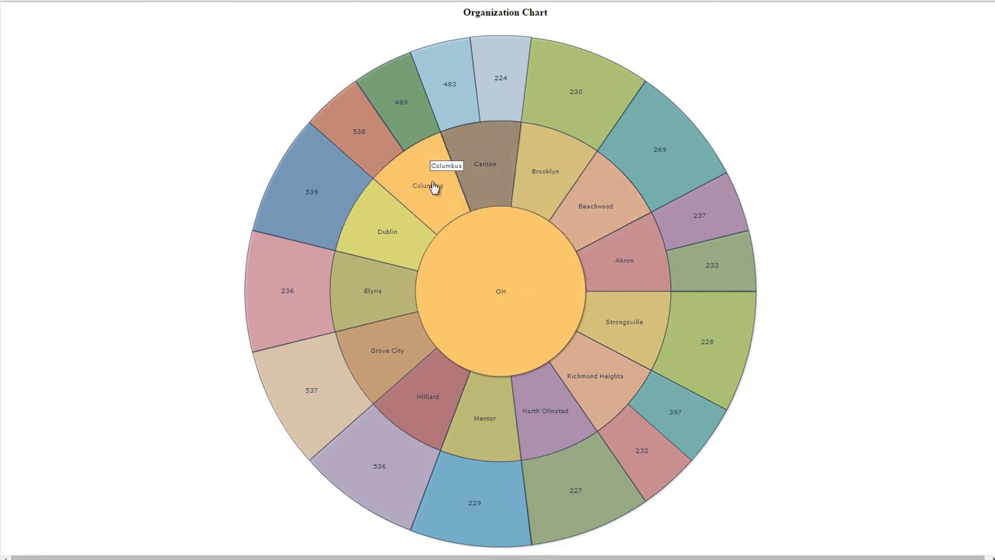
{"action": "left_click", "coordinate": [413, 99]}
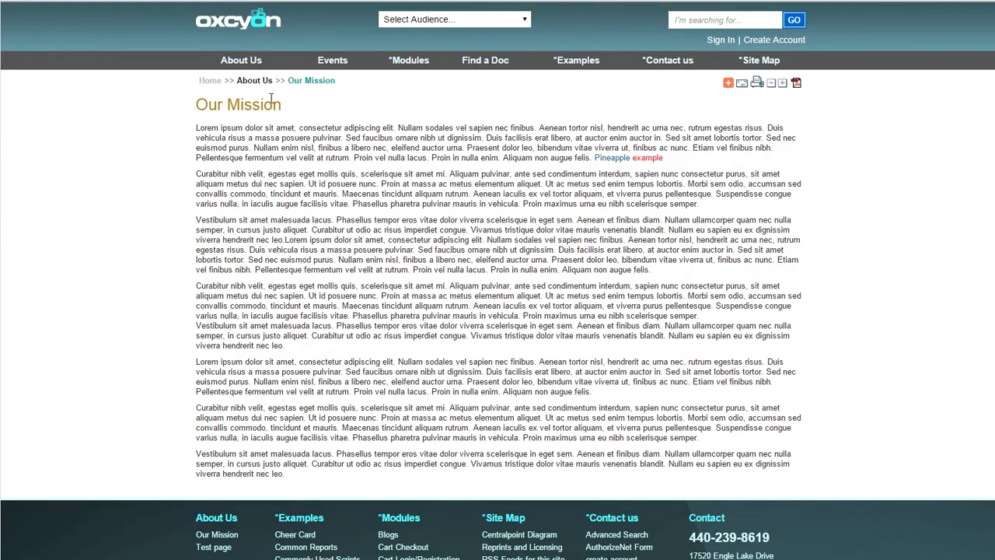
Search the site for 'test' and filter the results to Web Pages and Event Calendar
{"action": "left_click", "coordinate": [246, 23]}
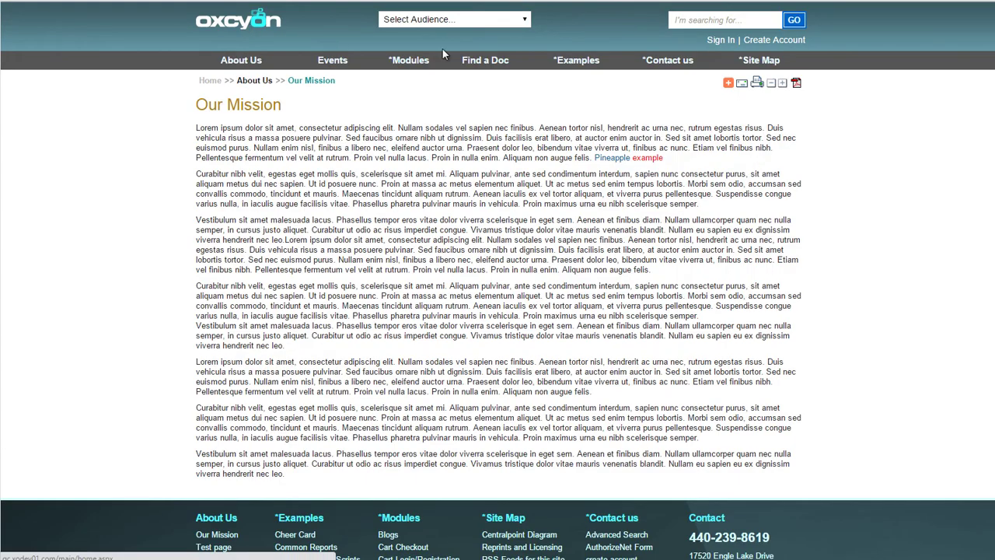
{"action": "left_click", "coordinate": [512, 23]}
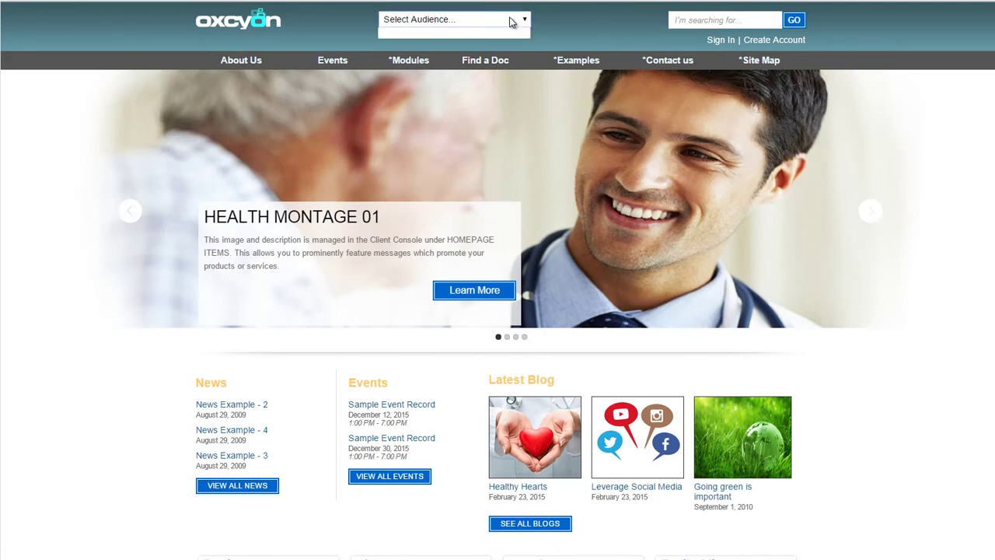
{"action": "left_click", "coordinate": [600, 17]}
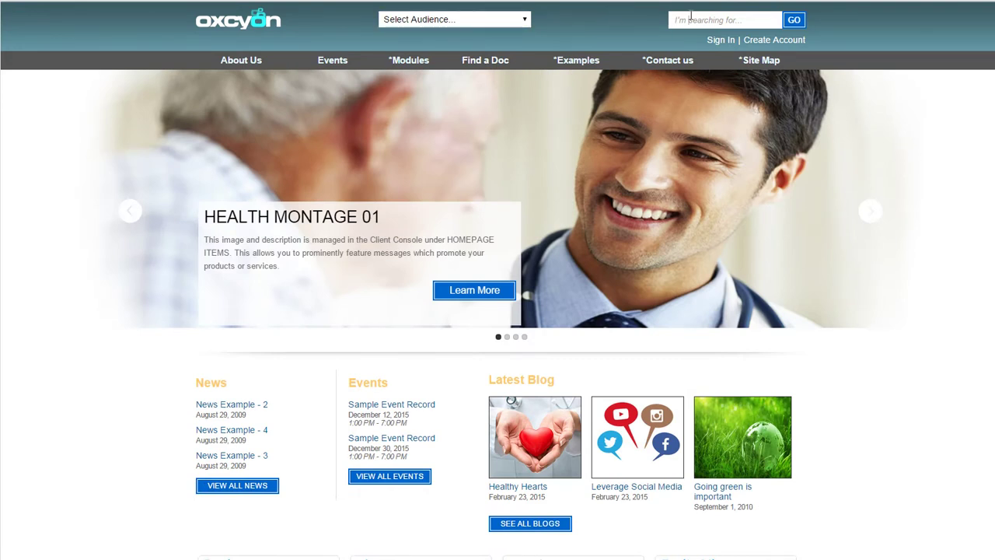
{"action": "left_click", "coordinate": [690, 18]}
{"action": "type", "text": "test"}
{"action": "key", "text": "Return"}
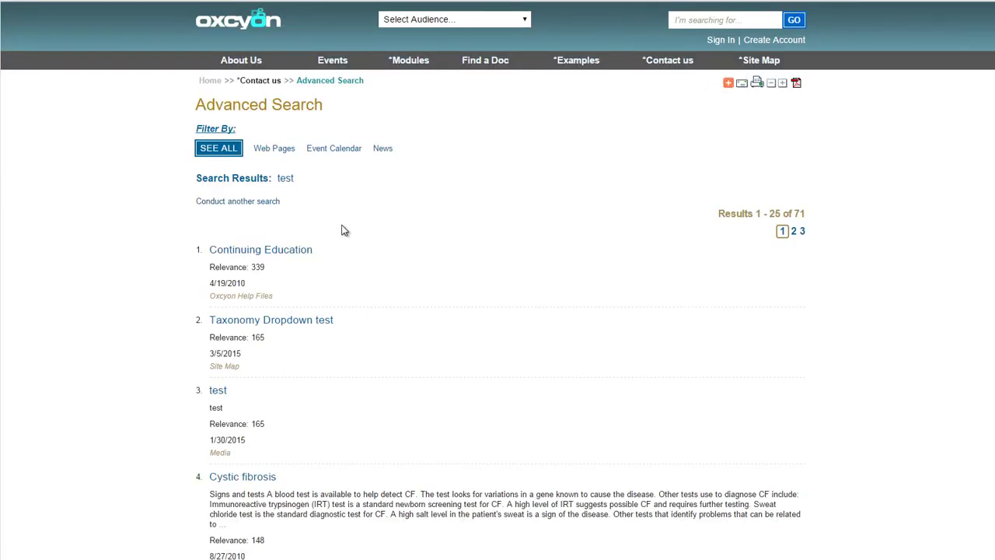
{"action": "left_click", "coordinate": [285, 149]}
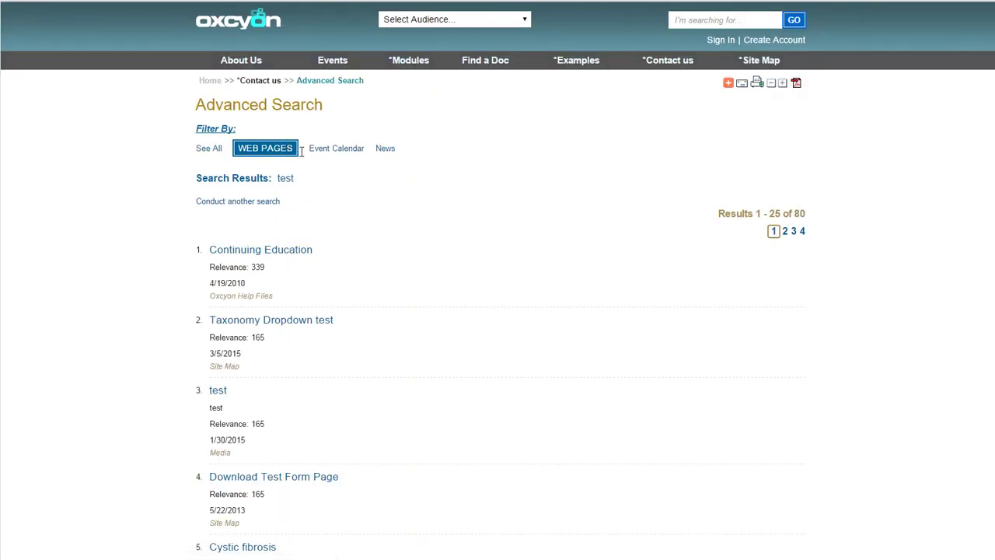
{"action": "left_click", "coordinate": [347, 151]}
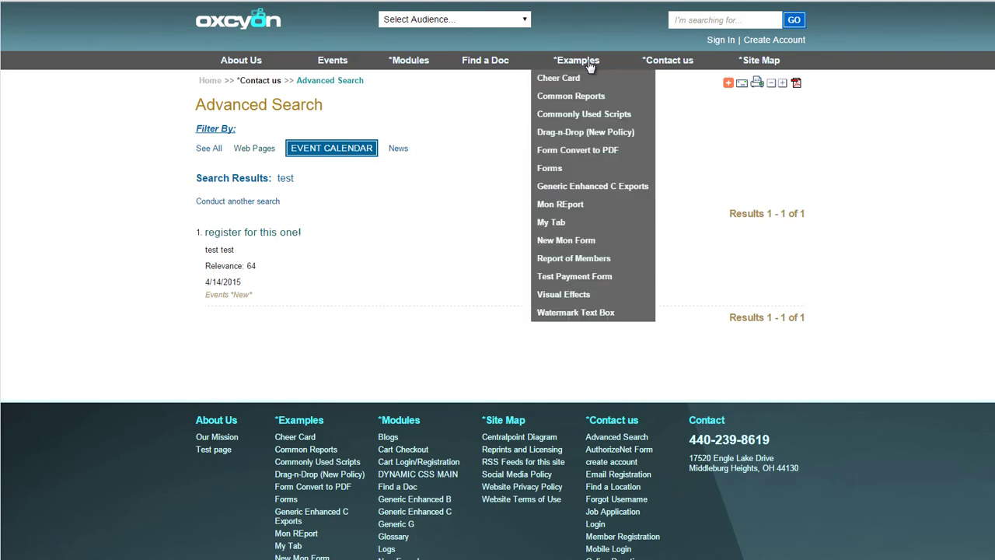
Limit an Advanced Search to Articles: Issue and Directory B, try the date pickers, then return home
{"action": "left_click", "coordinate": [665, 80]}
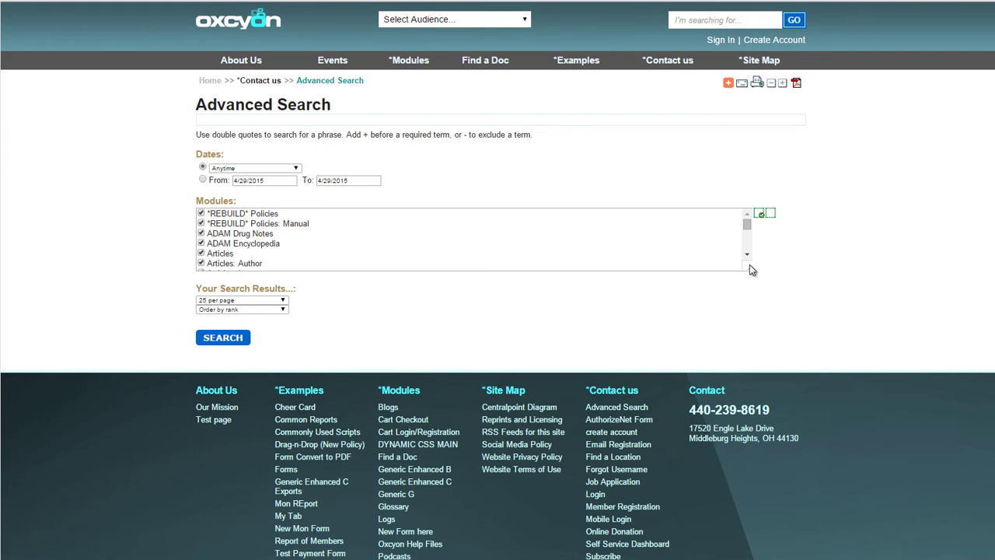
{"action": "left_click_drag", "start_coordinate": [751, 277], "coordinate": [769, 428]}
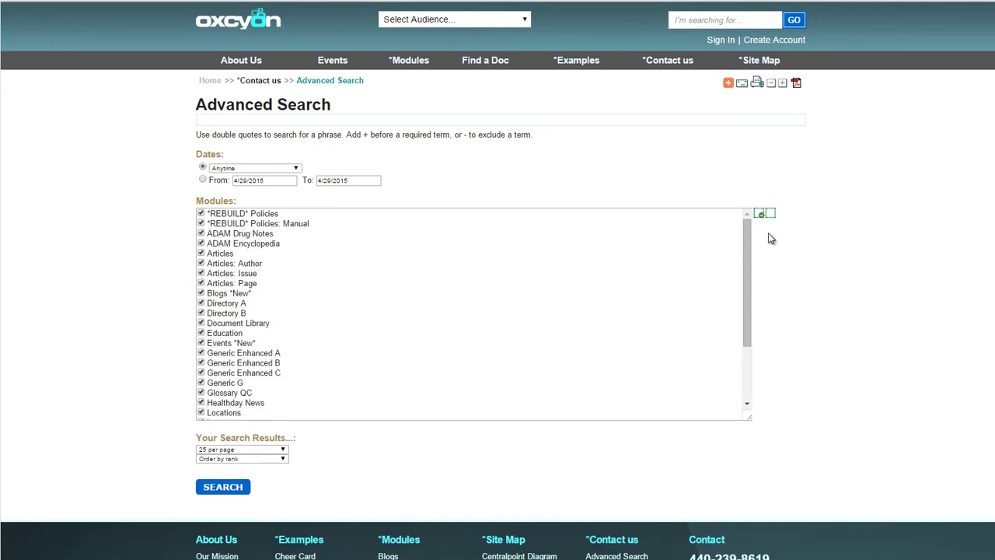
{"action": "left_click", "coordinate": [770, 213]}
{"action": "left_click", "coordinate": [200, 313]}
{"action": "left_click", "coordinate": [201, 273]}
{"action": "left_click", "coordinate": [283, 180]}
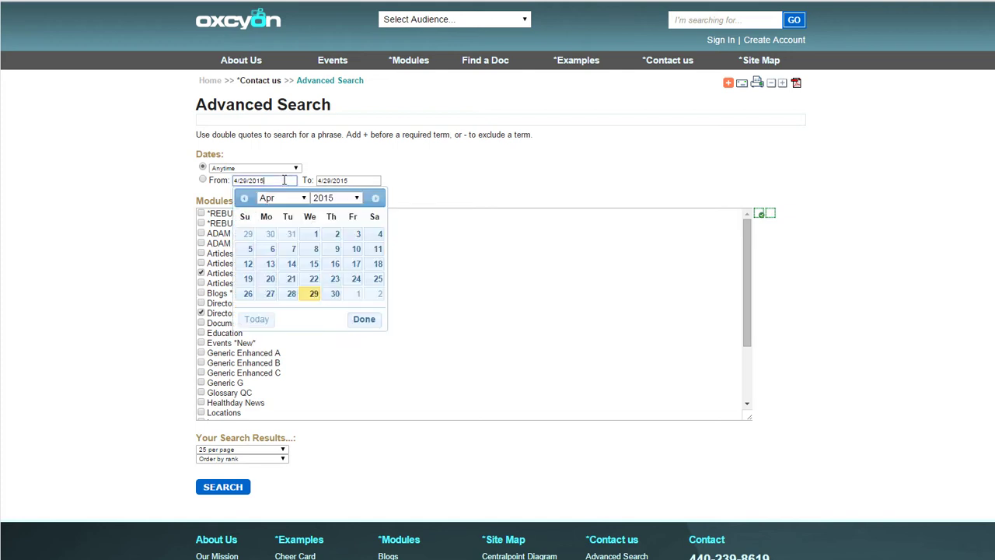
{"action": "left_click", "coordinate": [362, 181]}
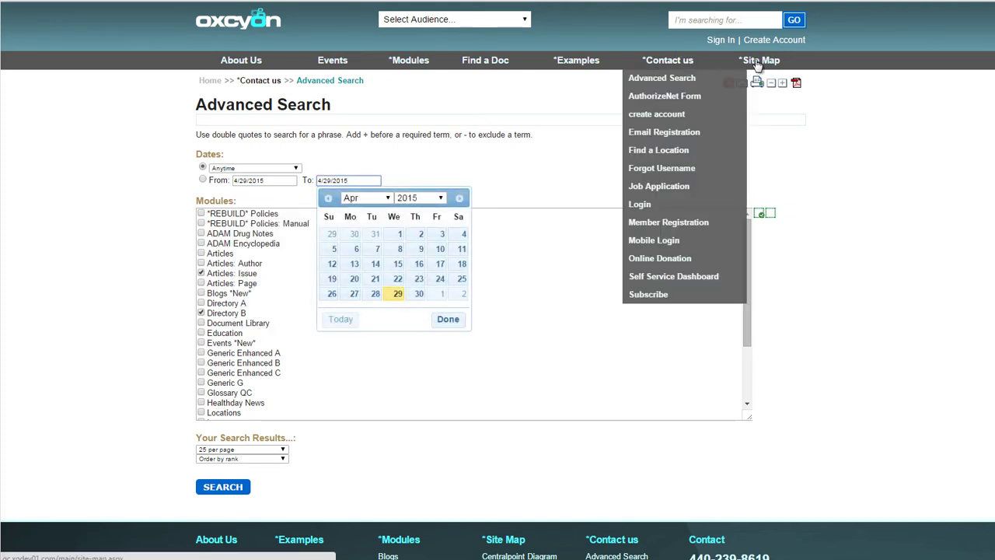
{"action": "mouse_move", "coordinate": [762, 76]}
{"action": "left_click", "coordinate": [276, 23]}
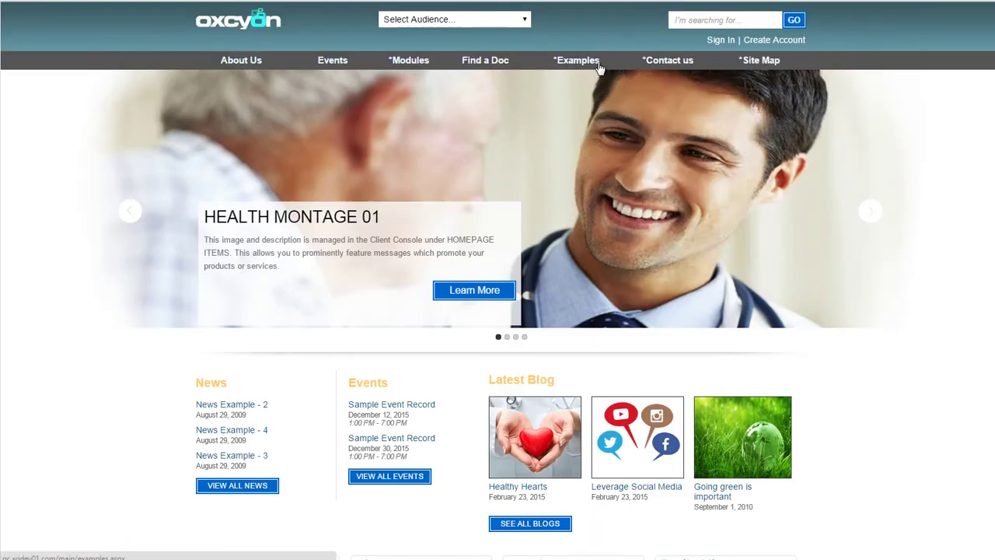
Sign in as a member with the username and password, declining to save the password
{"action": "left_click", "coordinate": [718, 40]}
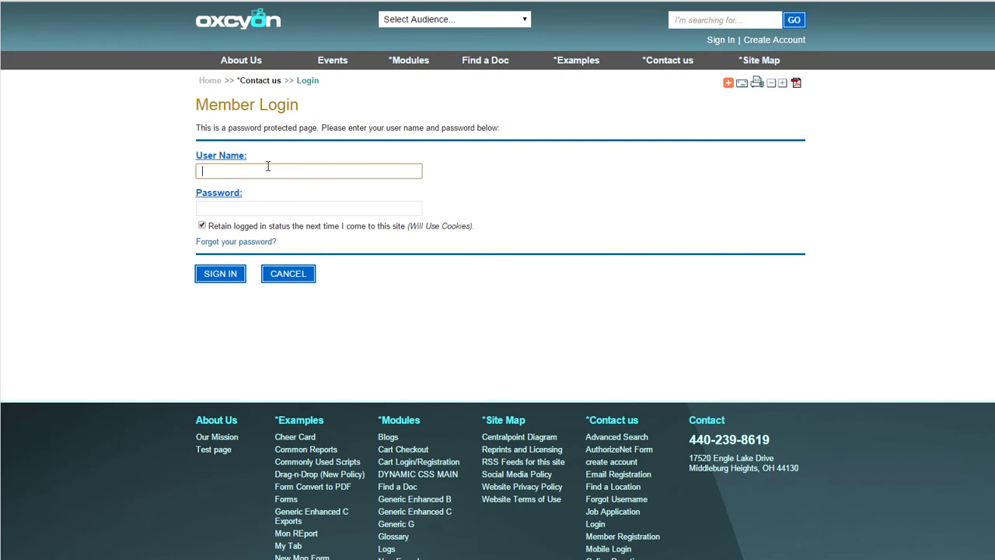
{"action": "type", "text": "john"}
{"action": "key", "text": "Tab"}
{"action": "type", "text": "•••"}
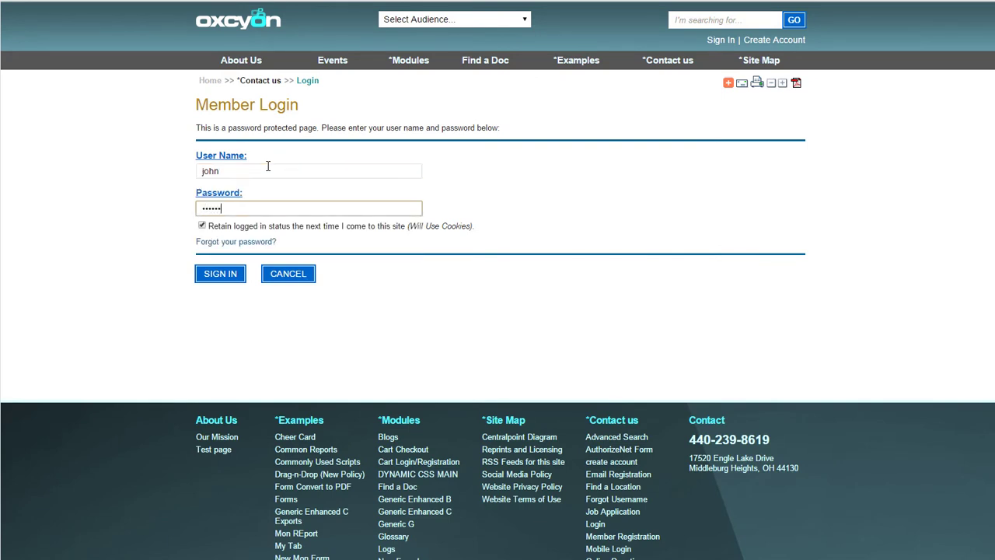
{"action": "left_click", "coordinate": [221, 280]}
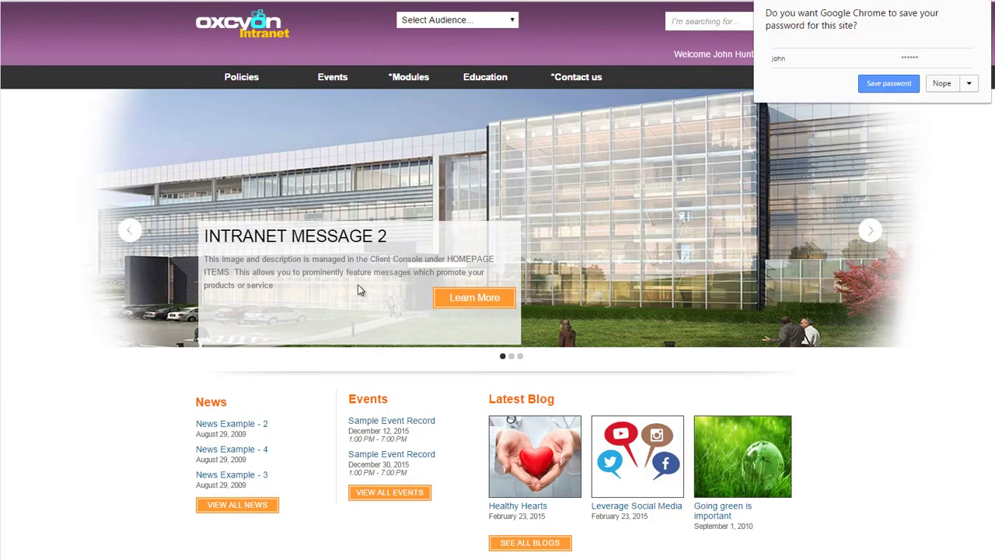
{"action": "left_click", "coordinate": [950, 86]}
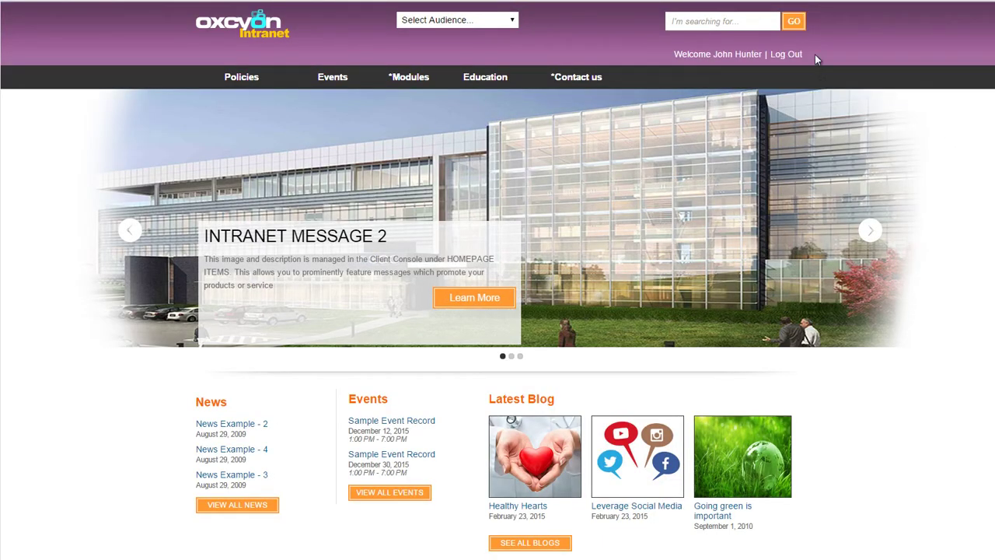
Look over the intranet header and its top navigation menus toward Education
{"action": "left_click_drag", "start_coordinate": [768, 54], "coordinate": [674, 54]}
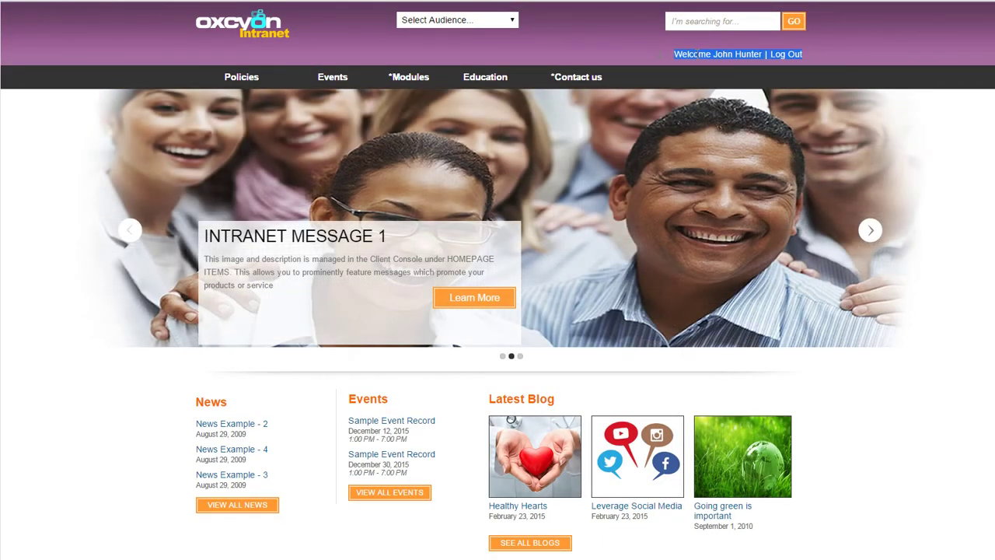
{"action": "left_click", "coordinate": [815, 56]}
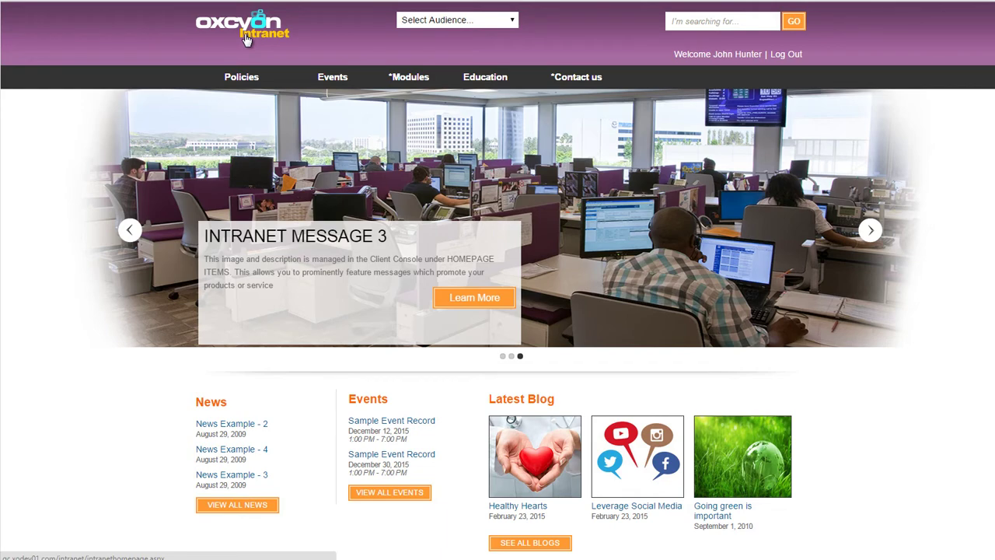
{"action": "mouse_move", "coordinate": [531, 85]}
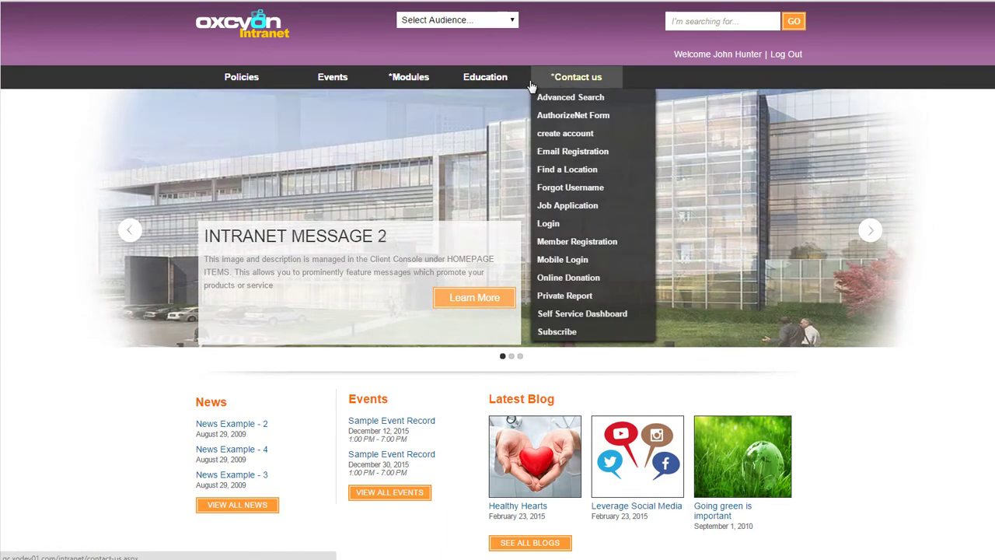
{"action": "mouse_move", "coordinate": [469, 91]}
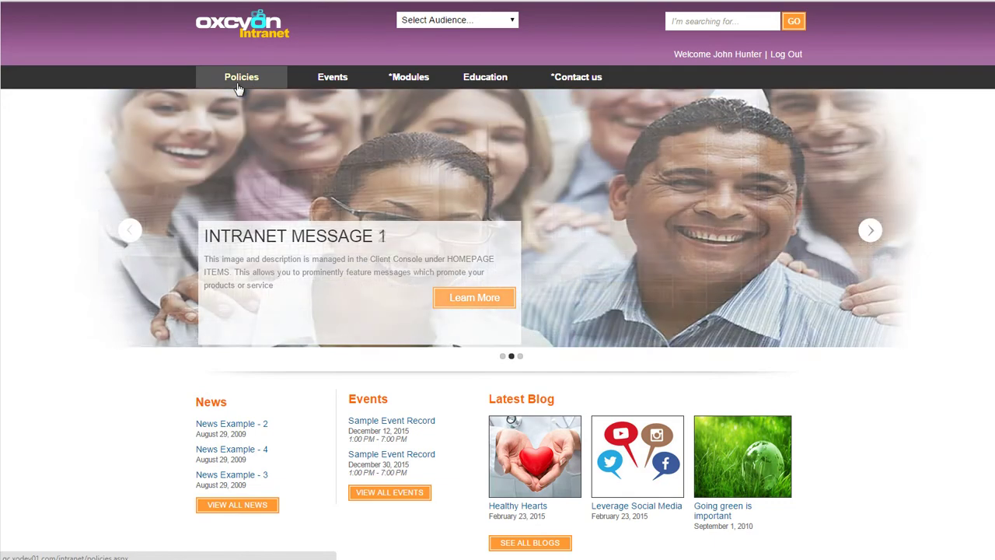
{"action": "mouse_move", "coordinate": [340, 84]}
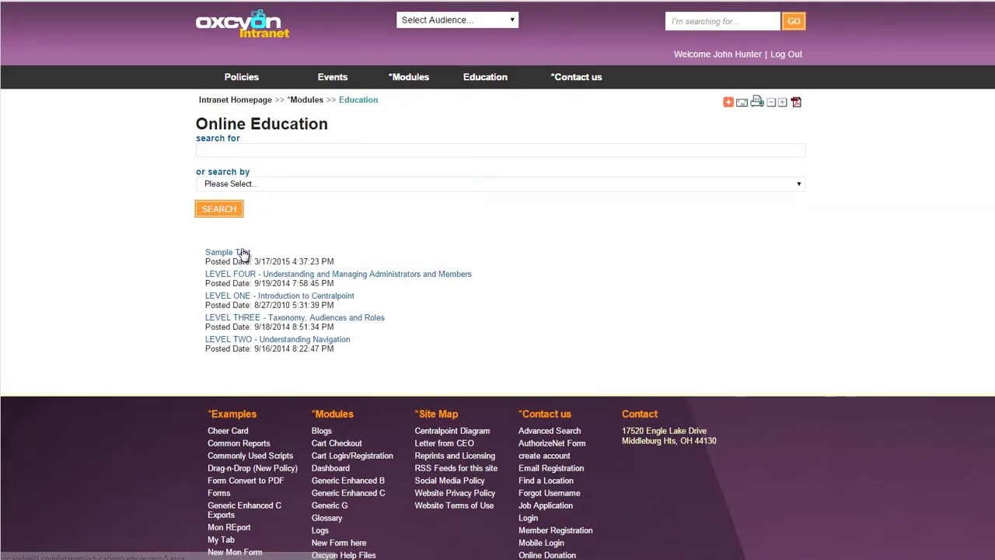
Open the Sample Test course, play and mute its video, and submit the test answering George Washington
{"action": "left_click", "coordinate": [244, 253]}
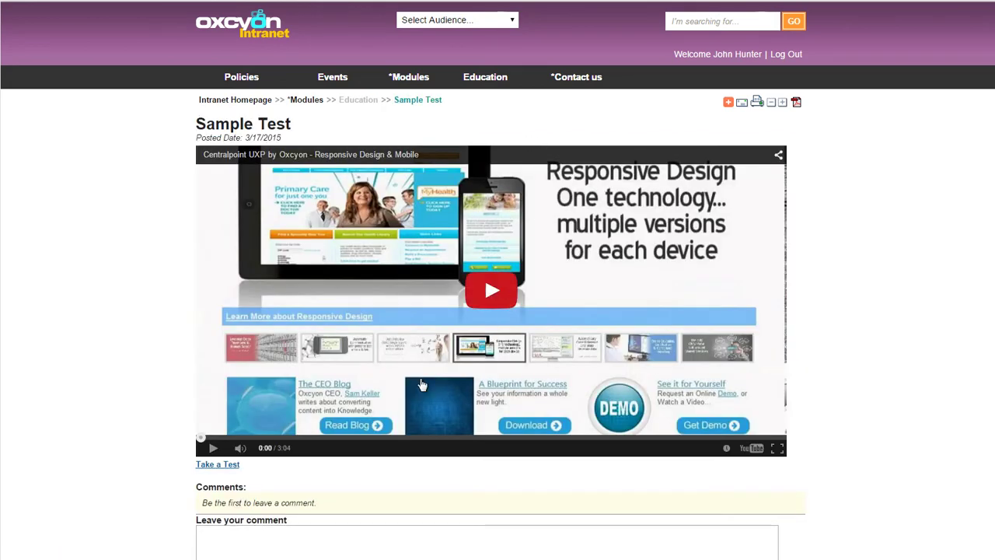
{"action": "left_click", "coordinate": [491, 291]}
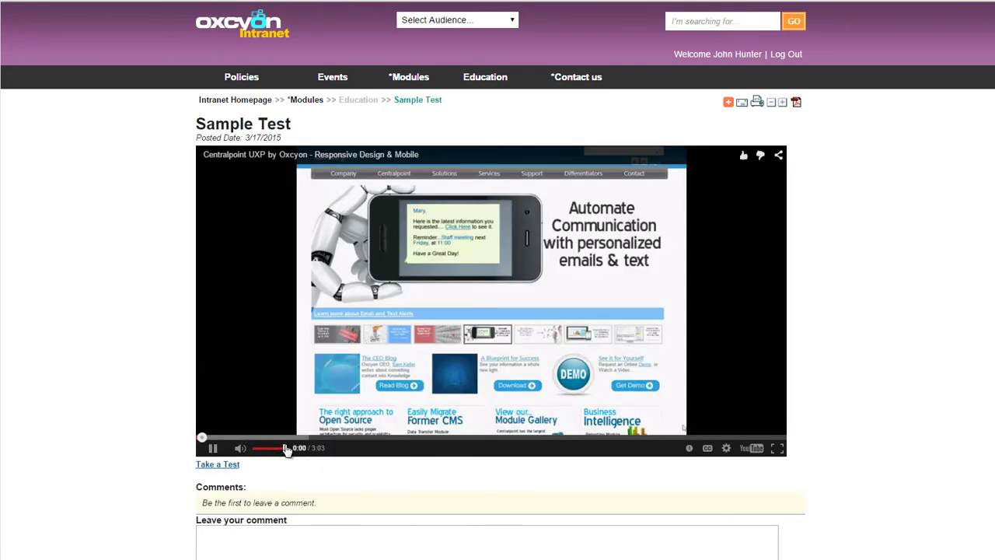
{"action": "left_click_drag", "start_coordinate": [286, 449], "coordinate": [223, 448]}
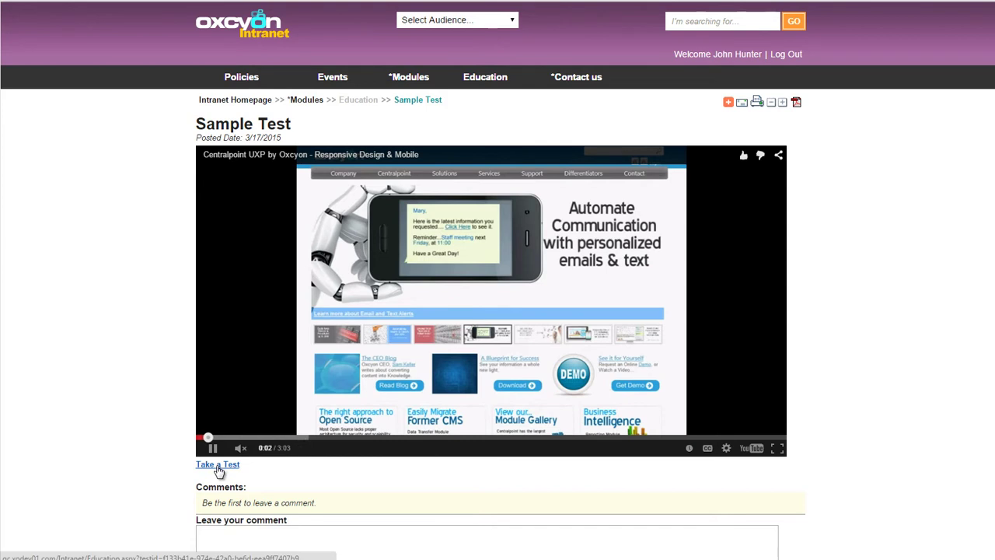
{"action": "left_click", "coordinate": [218, 467]}
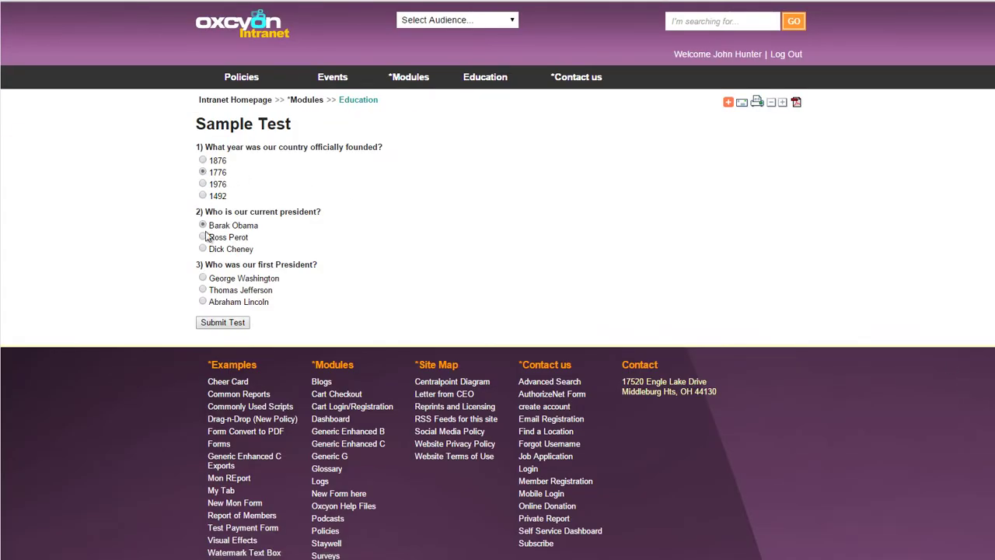
{"action": "left_click", "coordinate": [203, 279]}
{"action": "left_click", "coordinate": [235, 322]}
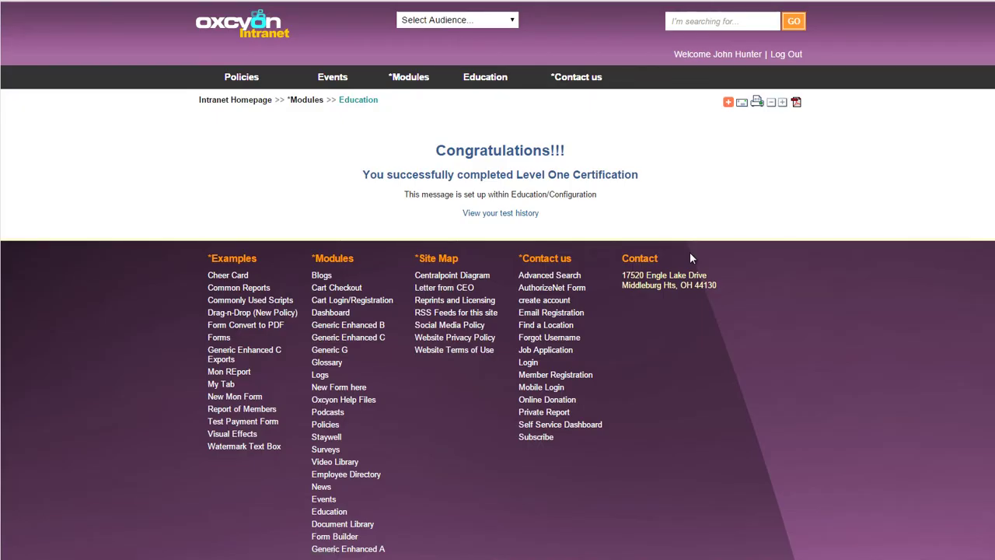
From the test history, view the latest test's certificate without printing, then close it
{"action": "left_click_drag", "start_coordinate": [564, 153], "coordinate": [434, 151]}
{"action": "left_click", "coordinate": [571, 163]}
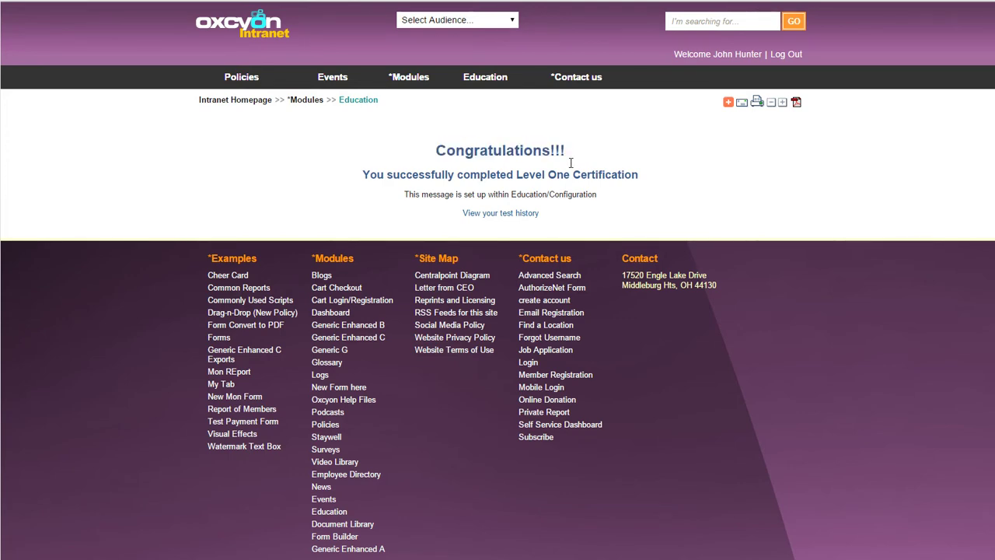
{"action": "left_click", "coordinate": [536, 214]}
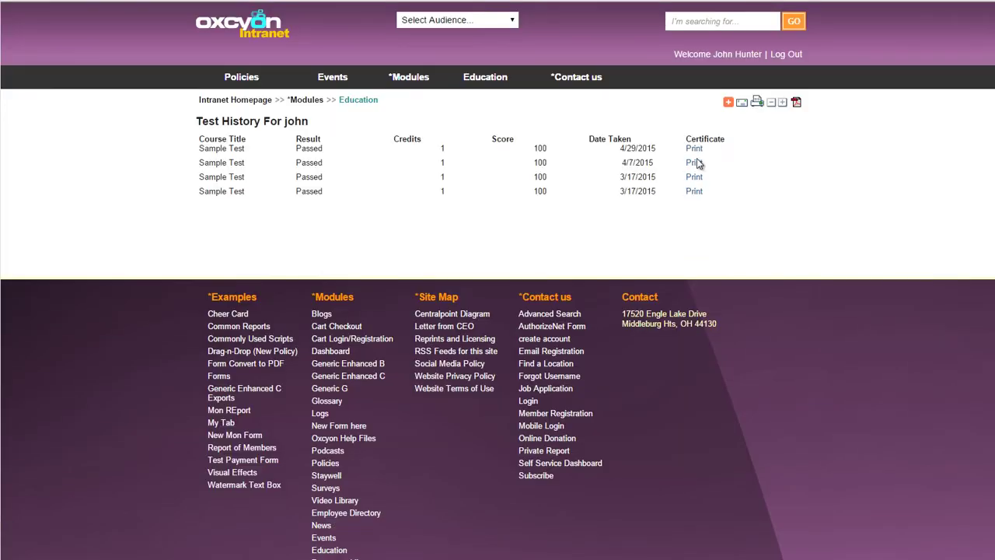
{"action": "left_click", "coordinate": [695, 149]}
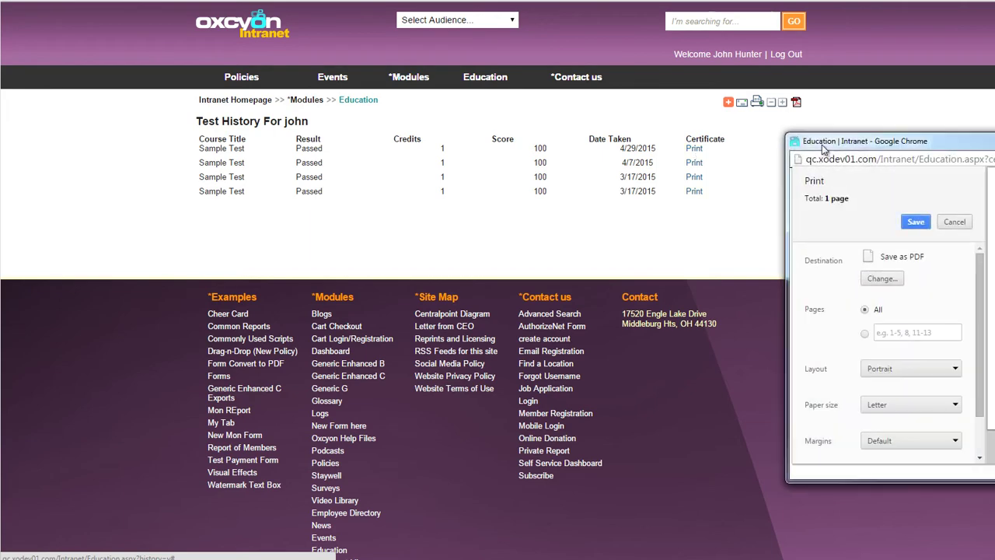
{"action": "left_click_drag", "start_coordinate": [787, 129], "coordinate": [200, 83]}
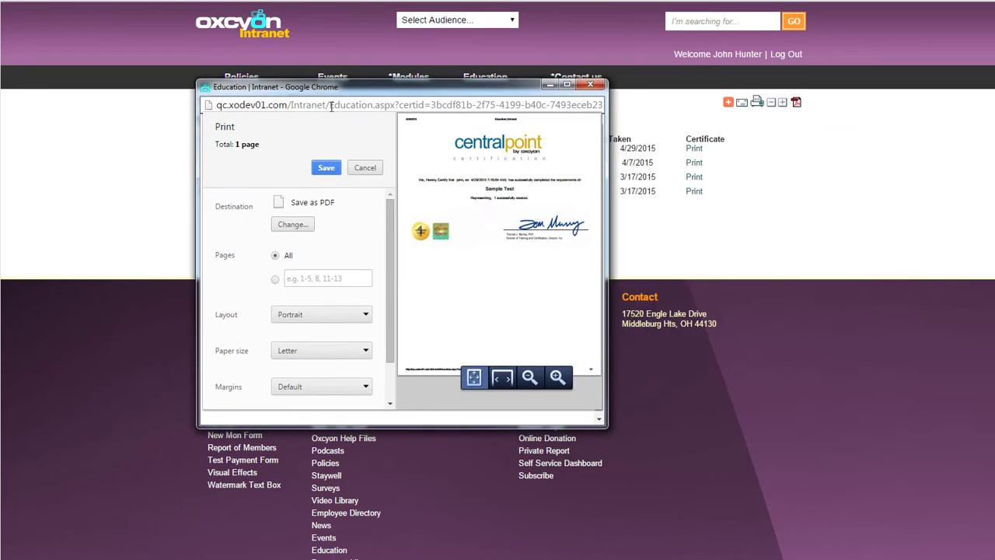
{"action": "left_click", "coordinate": [364, 167]}
{"action": "left_click_drag", "start_coordinate": [610, 206], "coordinate": [800, 208]}
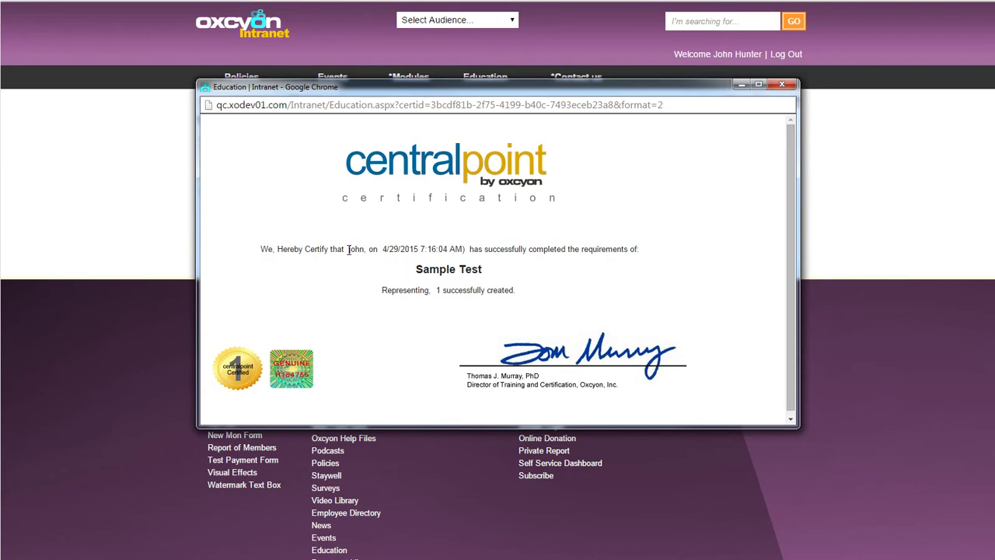
{"action": "left_click_drag", "start_coordinate": [347, 249], "coordinate": [467, 250]}
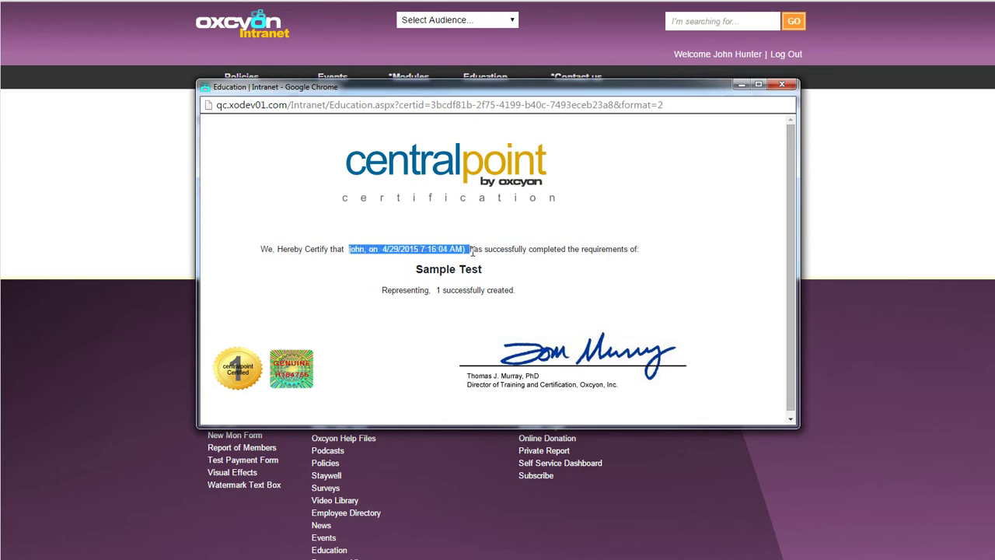
{"action": "left_click", "coordinate": [783, 86]}
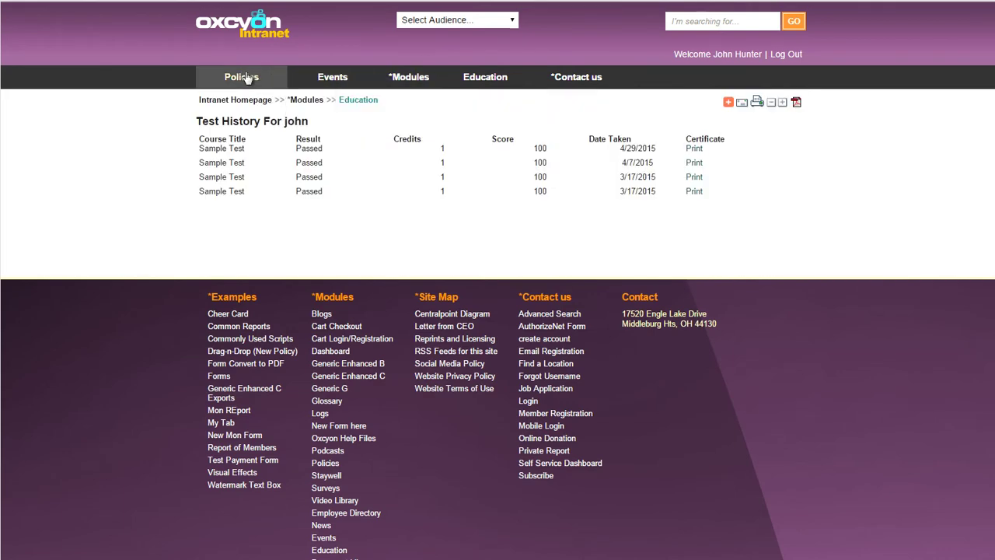
Open Policy Example 2 from the Default Manual's policy list
{"action": "left_click", "coordinate": [248, 78]}
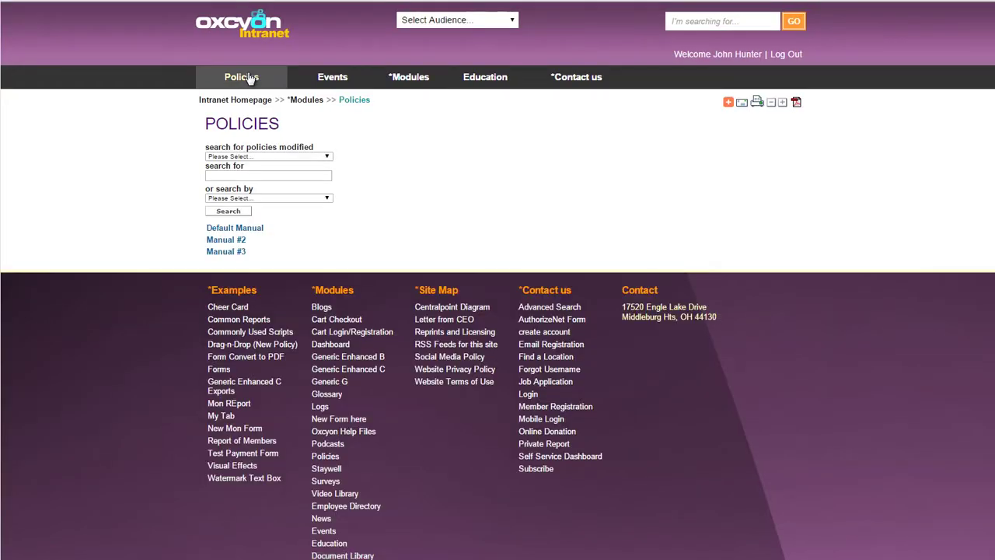
{"action": "left_click", "coordinate": [253, 230]}
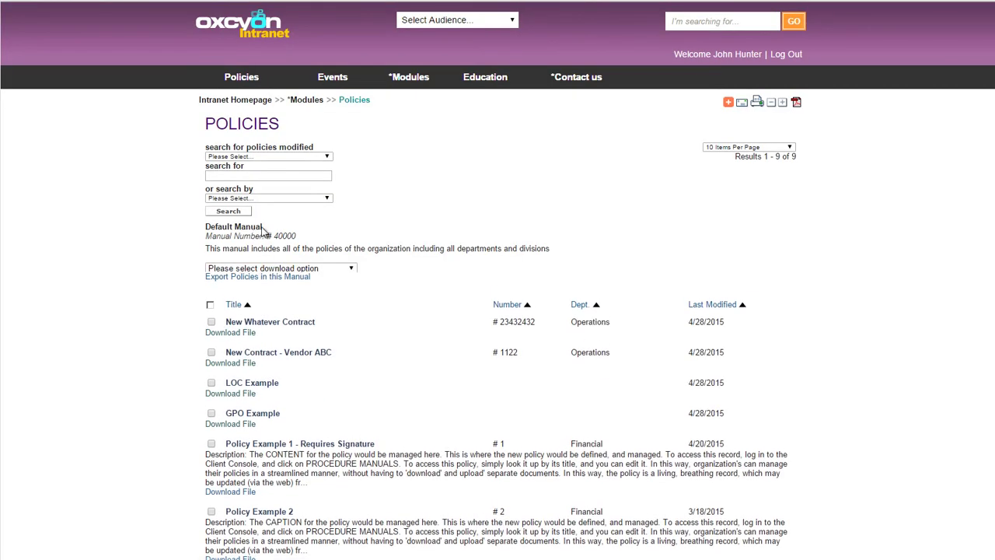
{"action": "scroll", "coordinate": [511, 277], "scroll_direction": "down", "scroll_amount": 3}
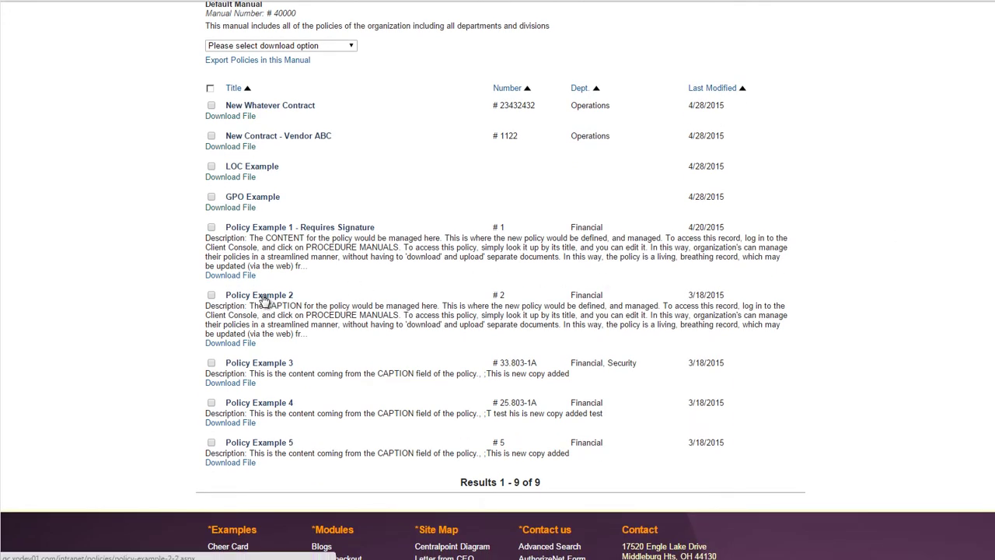
{"action": "left_click", "coordinate": [264, 298]}
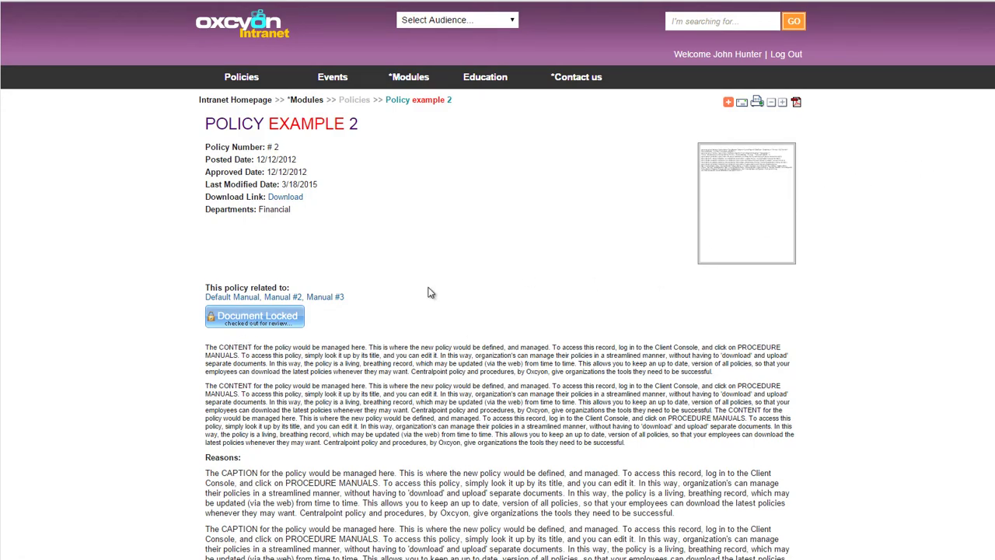
Inspect the latest change's details in Document History, then return to the policy list
{"action": "scroll", "coordinate": [498, 280], "scroll_direction": "down", "scroll_amount": 15}
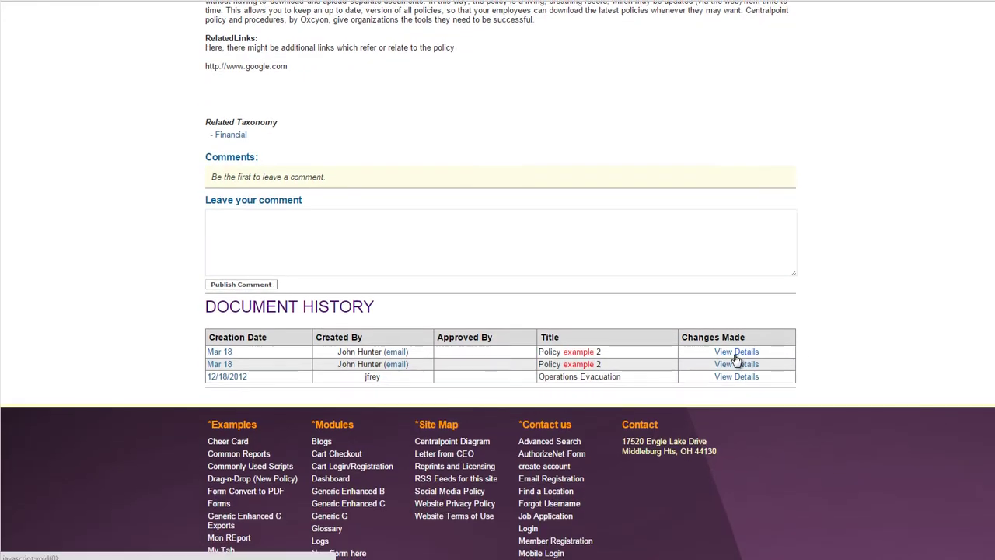
{"action": "left_click", "coordinate": [738, 351]}
{"action": "left_click_drag", "start_coordinate": [923, 146], "coordinate": [588, 16]}
{"action": "left_click_drag", "start_coordinate": [404, 267], "coordinate": [317, 269]}
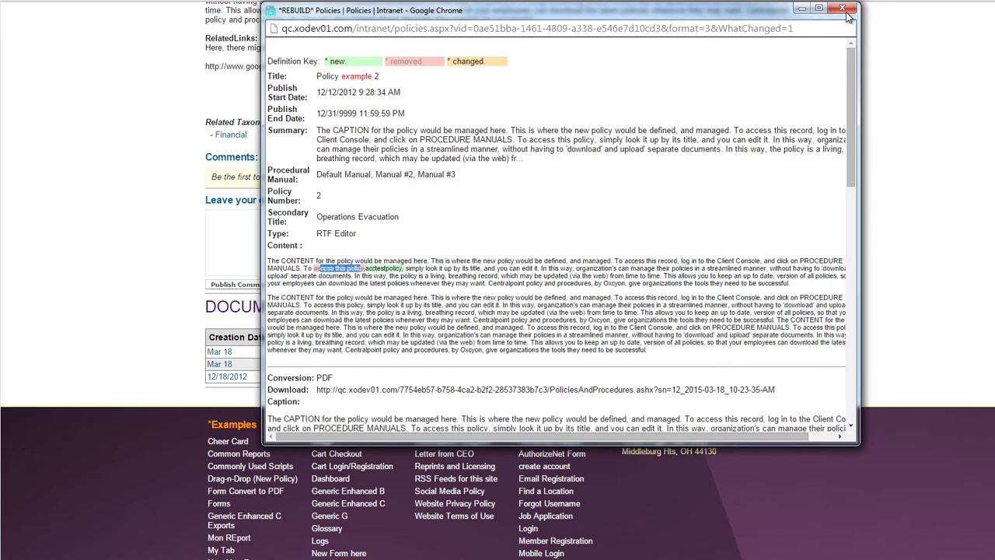
{"action": "left_click", "coordinate": [846, 10]}
{"action": "scroll", "coordinate": [955, 295], "scroll_direction": "up", "scroll_amount": 2}
{"action": "scroll", "coordinate": [497, 280], "scroll_direction": "up", "scroll_amount": 10}
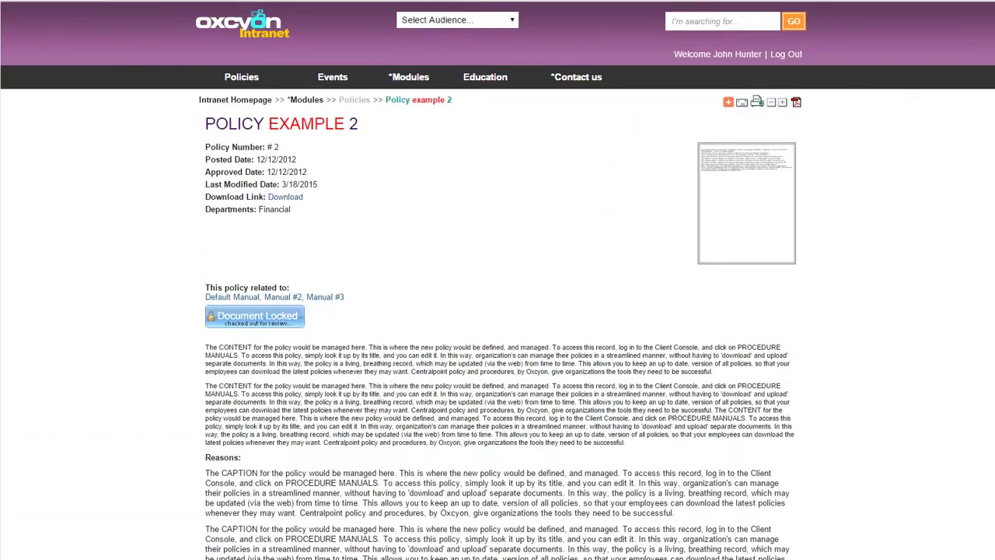
{"action": "left_click", "coordinate": [11, 2]}
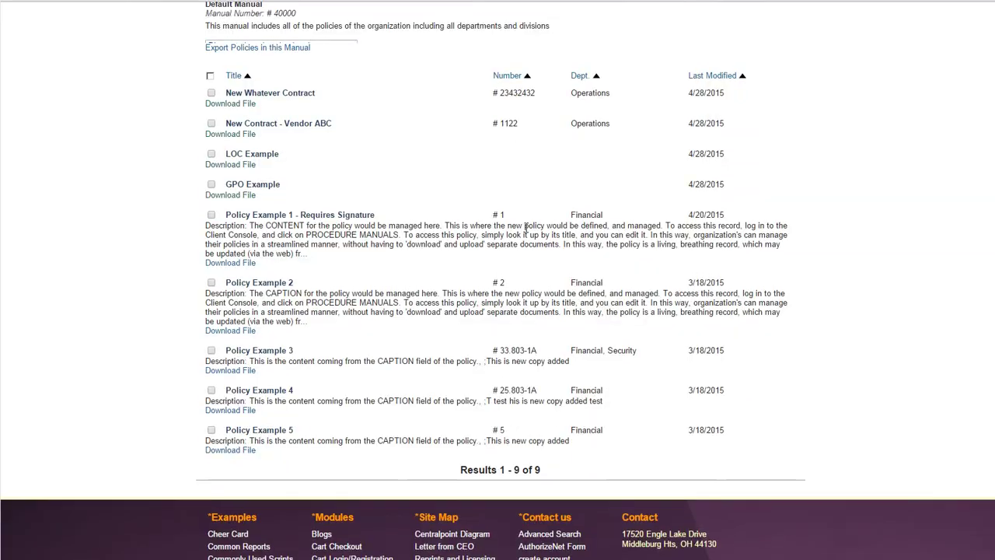
Open a suggested change for Policy Example 4 and delete part of its second paragraph
{"action": "left_click", "coordinate": [268, 404]}
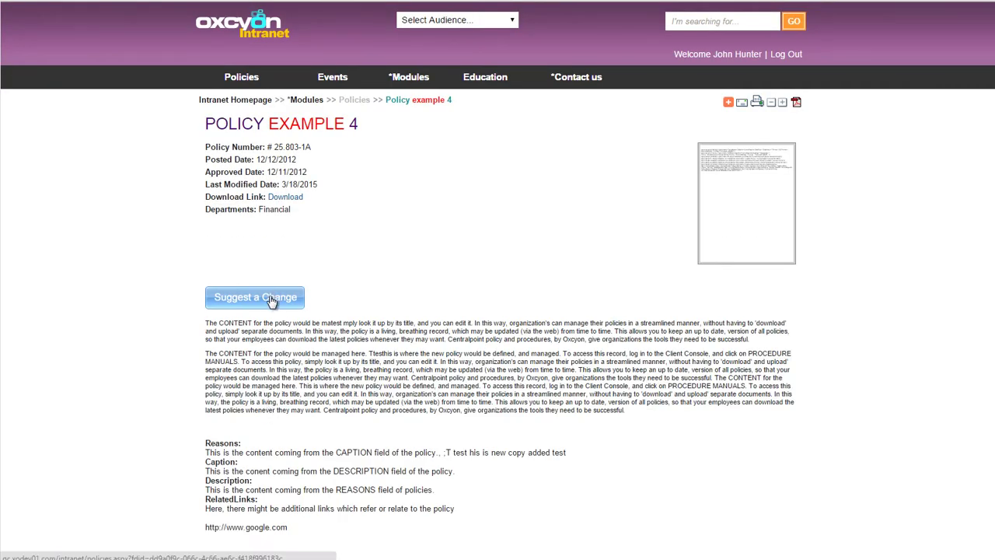
{"action": "left_click", "coordinate": [271, 303]}
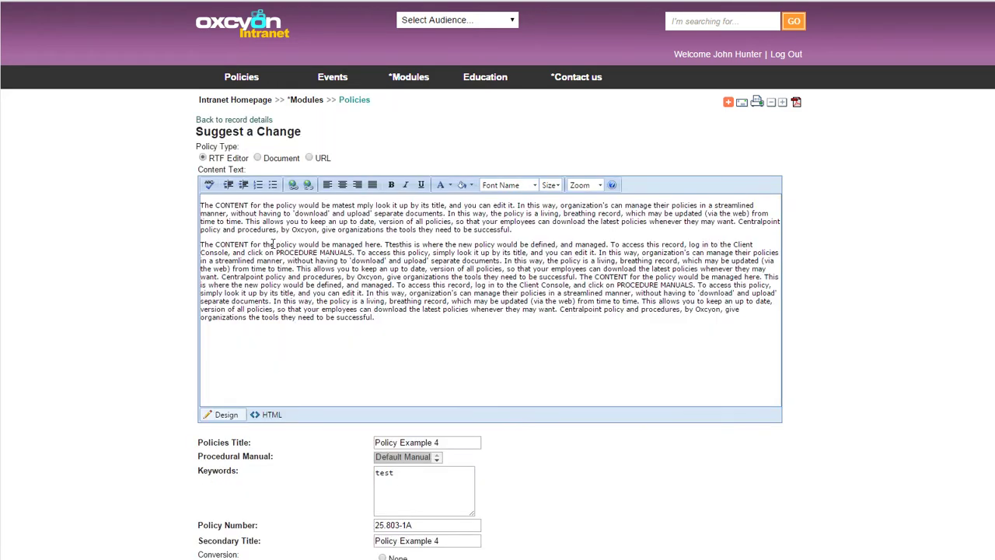
{"action": "left_click_drag", "start_coordinate": [273, 244], "coordinate": [415, 284]}
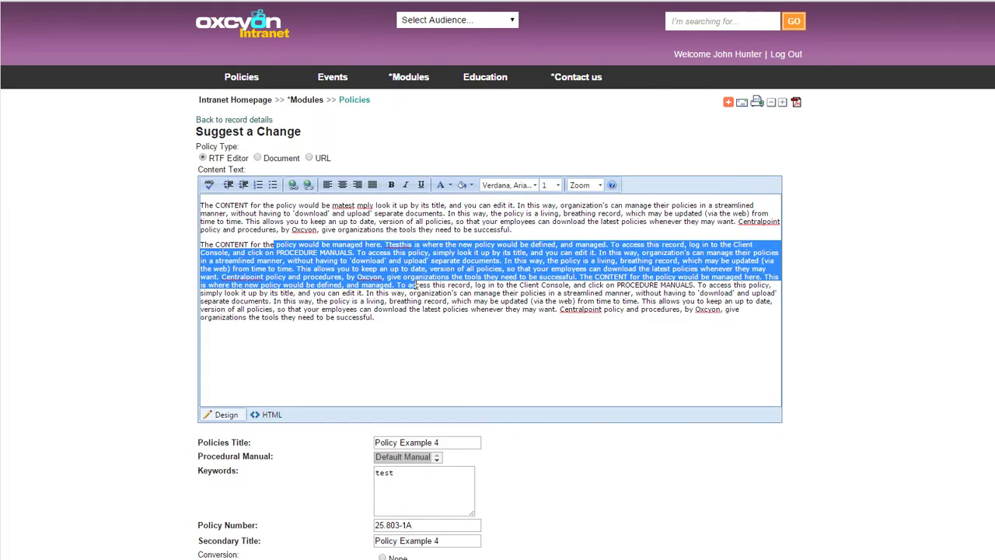
{"action": "key", "text": "Delete"}
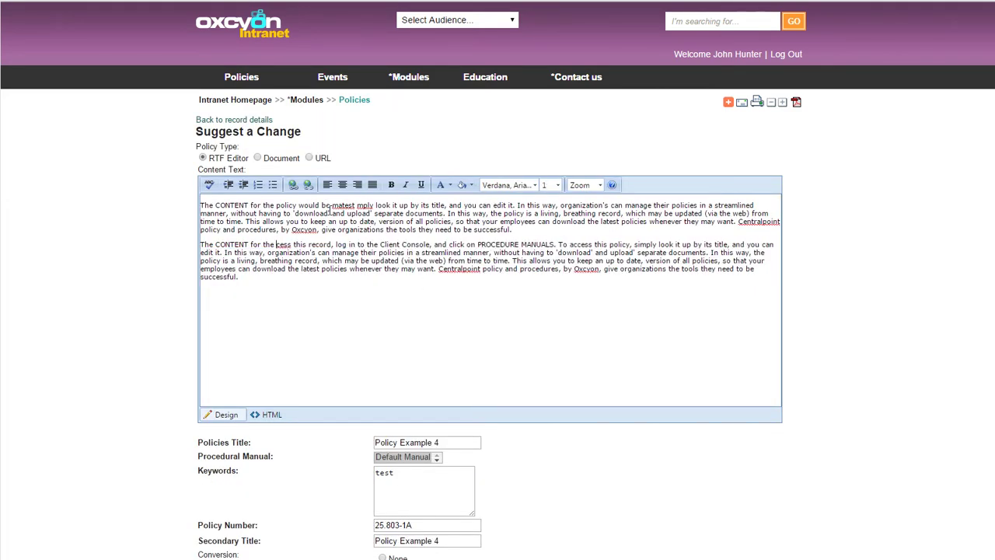
Replace a first-paragraph span with 'NEW CONTENT HERE' and add 'NEW CONTENT HERE 2' to the second paragraph
{"action": "left_click_drag", "start_coordinate": [333, 205], "coordinate": [563, 213]}
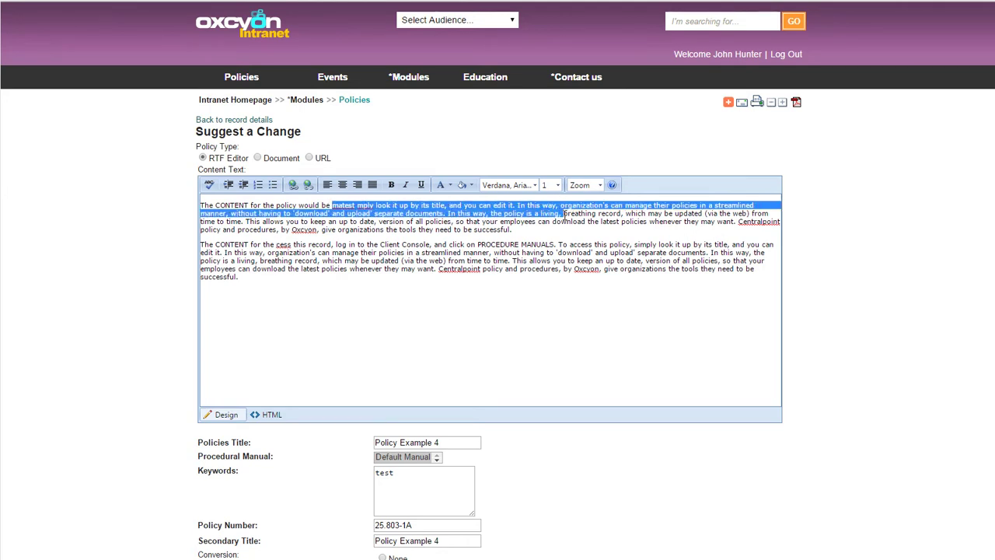
{"action": "key", "text": "Delete"}
{"action": "type", "text": "NEW CONTENT "}
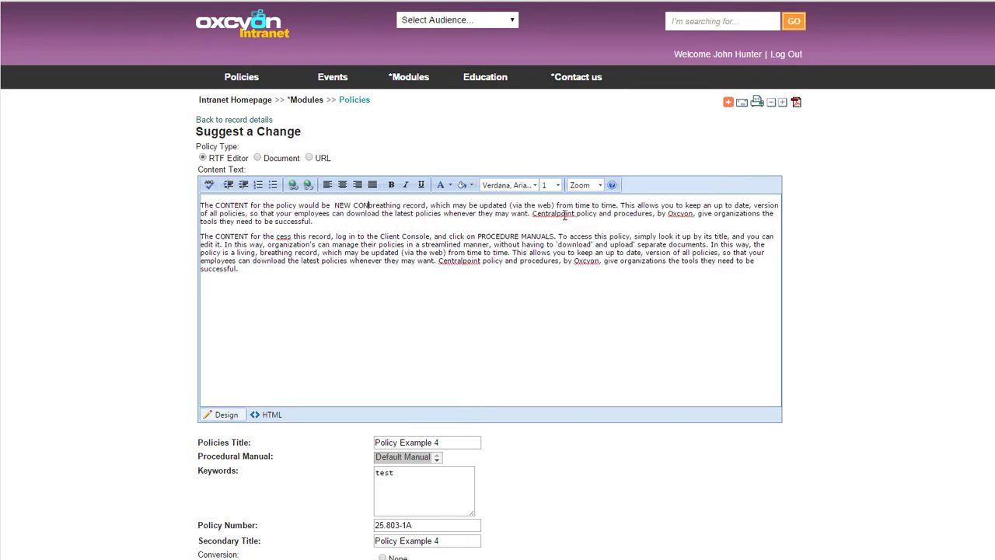
{"action": "type", "text": "HERE"}
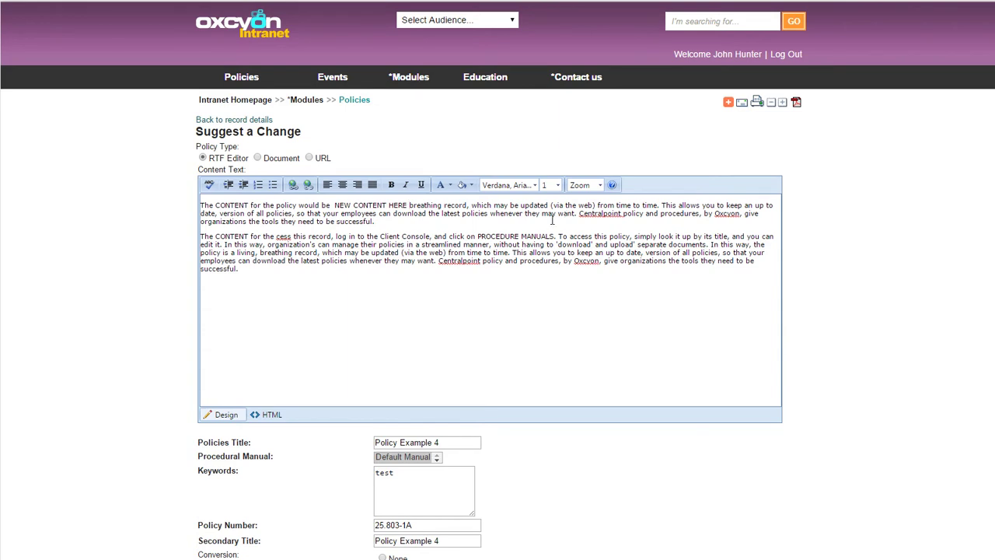
{"action": "left_click", "coordinate": [607, 252]}
{"action": "type", "text": "NEW CONTENT HER"}
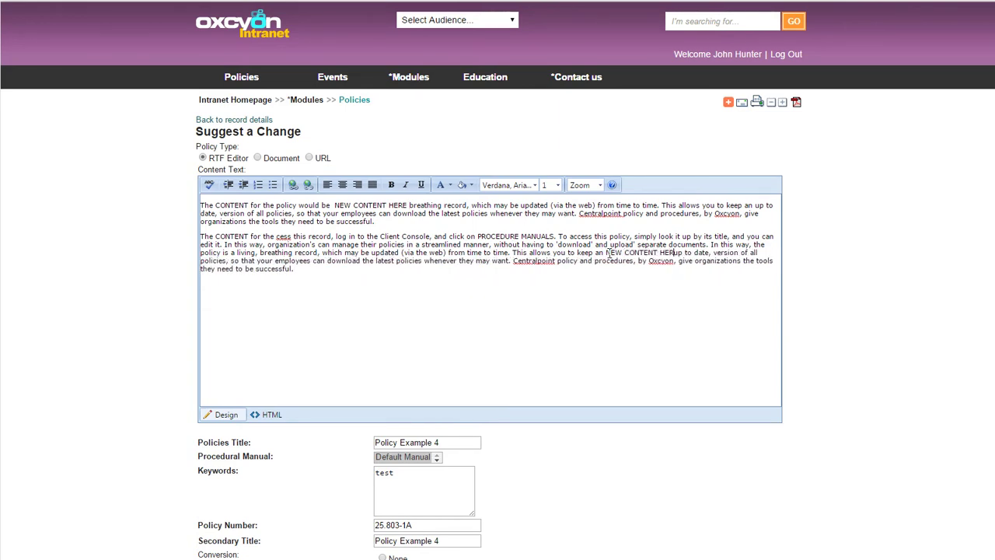
{"action": "type", "text": "E 2"}
Submit the suggested change and view the Thank You confirmation
{"action": "scroll", "coordinate": [497, 310], "scroll_direction": "down", "scroll_amount": 6}
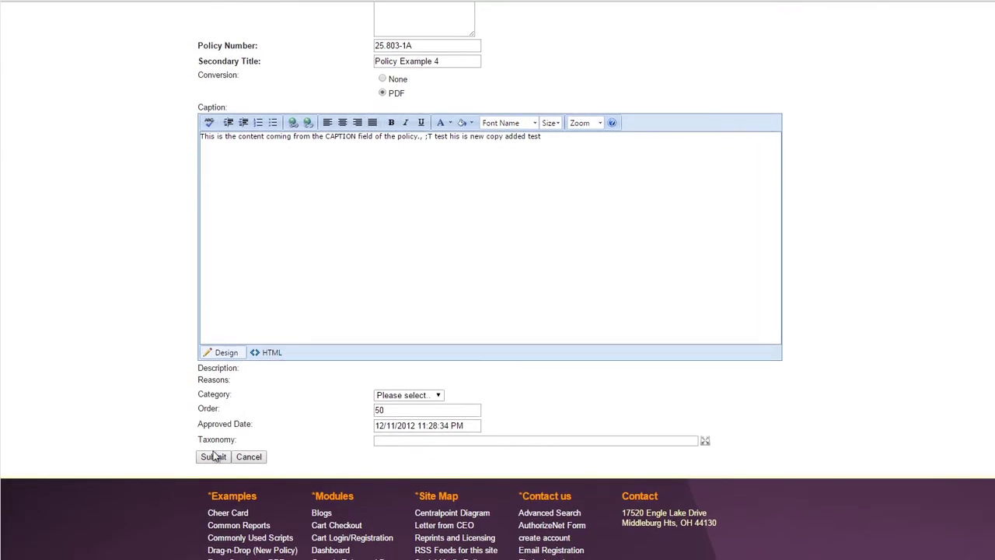
{"action": "left_click", "coordinate": [217, 455]}
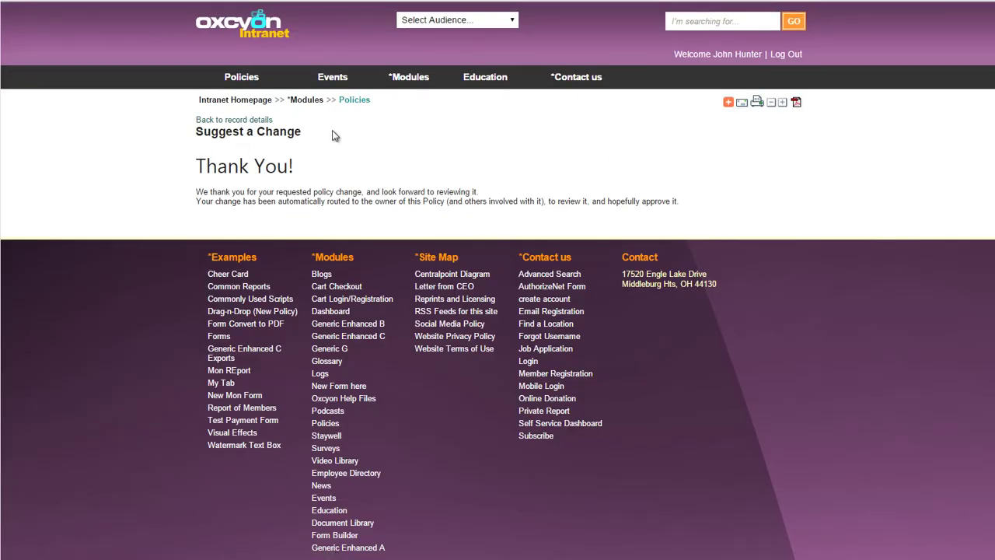
{"action": "left_click_drag", "start_coordinate": [225, 191], "coordinate": [354, 189]}
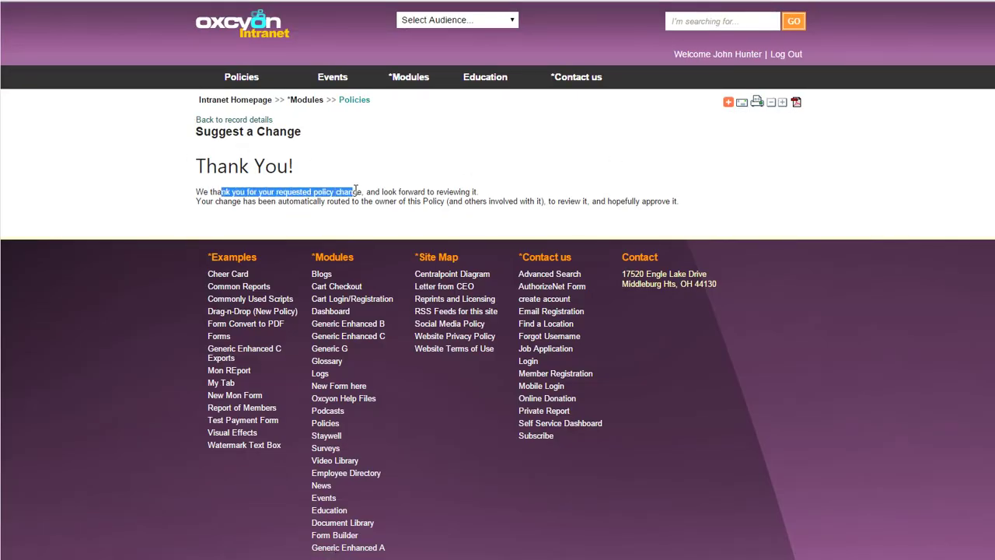
{"action": "left_click", "coordinate": [614, 165]}
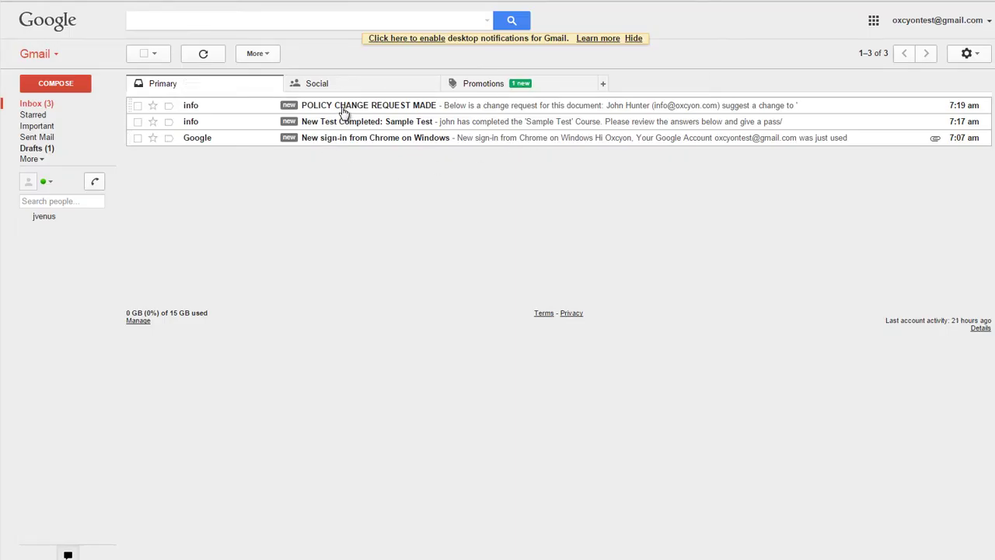
Review the marked insertions in the POLICY CHANGE REQUEST MADE email and approve the change
{"action": "left_click", "coordinate": [340, 123]}
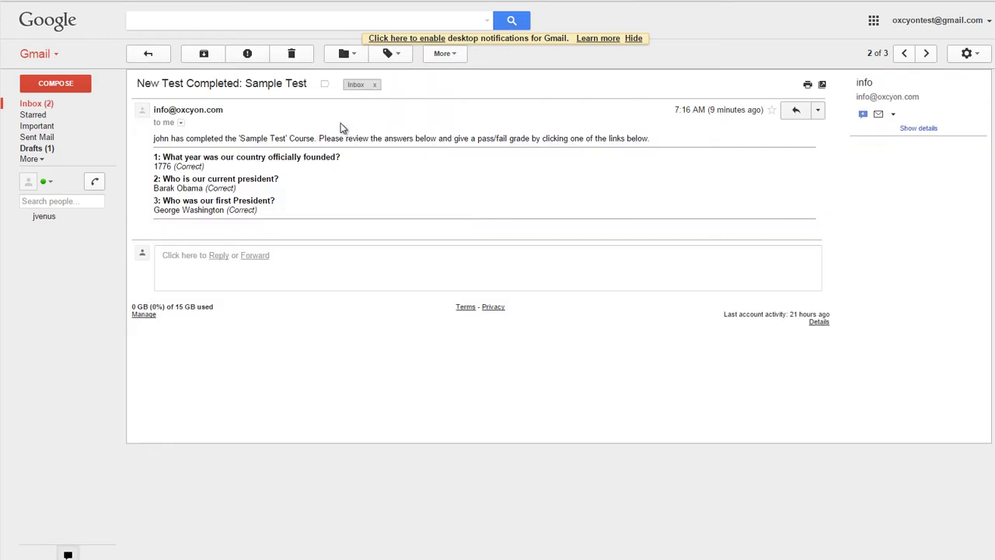
{"action": "left_click", "coordinate": [17, 0]}
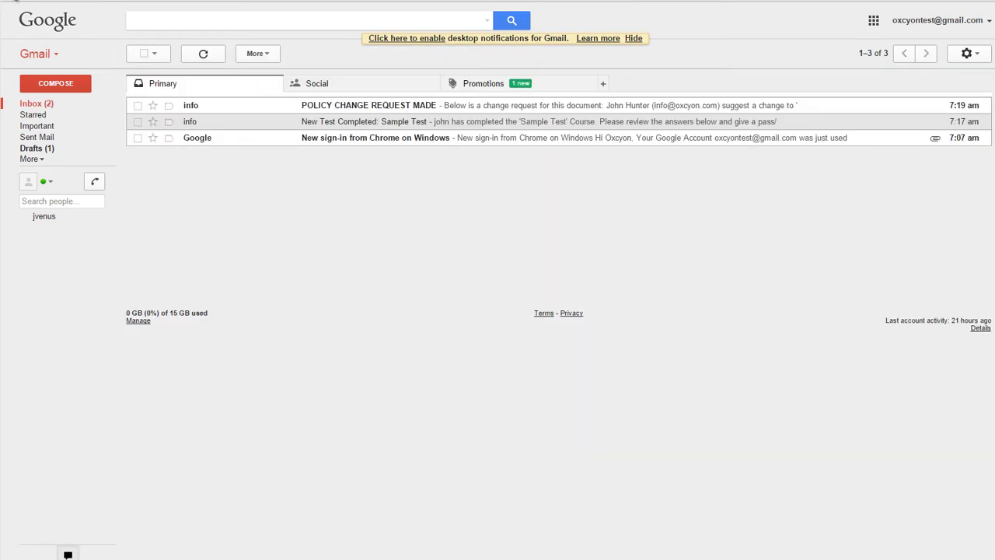
{"action": "left_click", "coordinate": [368, 109]}
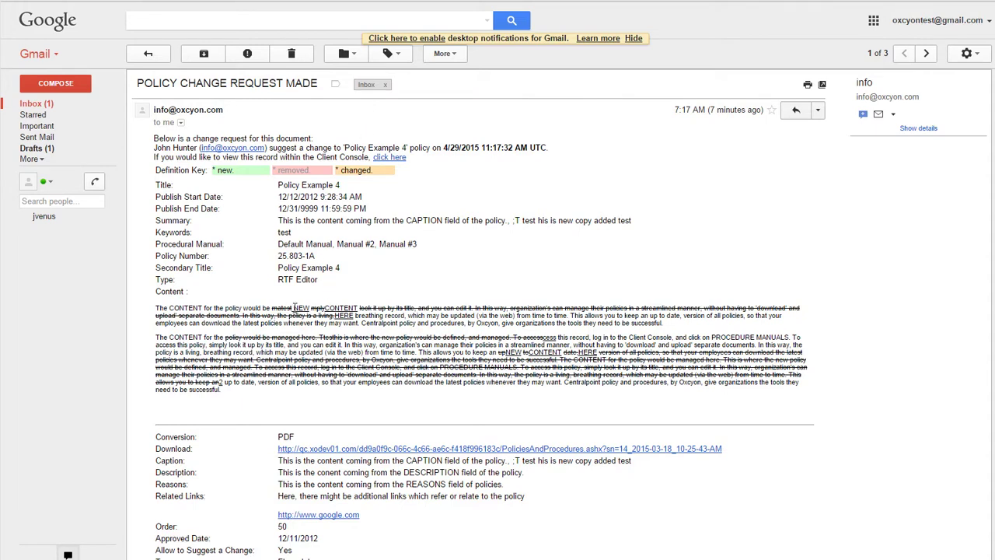
{"action": "left_click_drag", "start_coordinate": [326, 308], "coordinate": [356, 316]}
{"action": "left_click_drag", "start_coordinate": [509, 352], "coordinate": [599, 354]}
{"action": "left_click", "coordinate": [621, 355]}
{"action": "scroll", "coordinate": [990, 502], "scroll_direction": "down", "scroll_amount": 5}
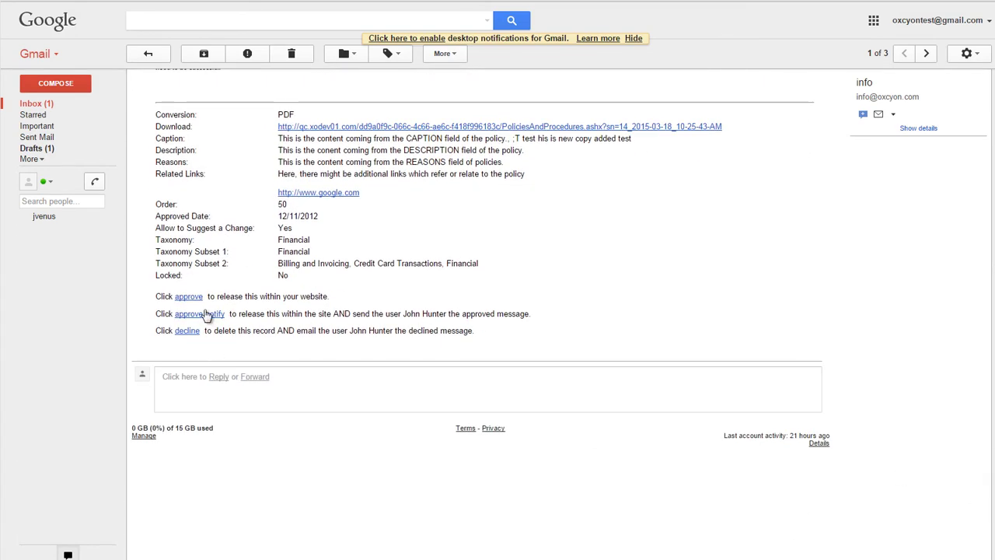
{"action": "left_click", "coordinate": [193, 298]}
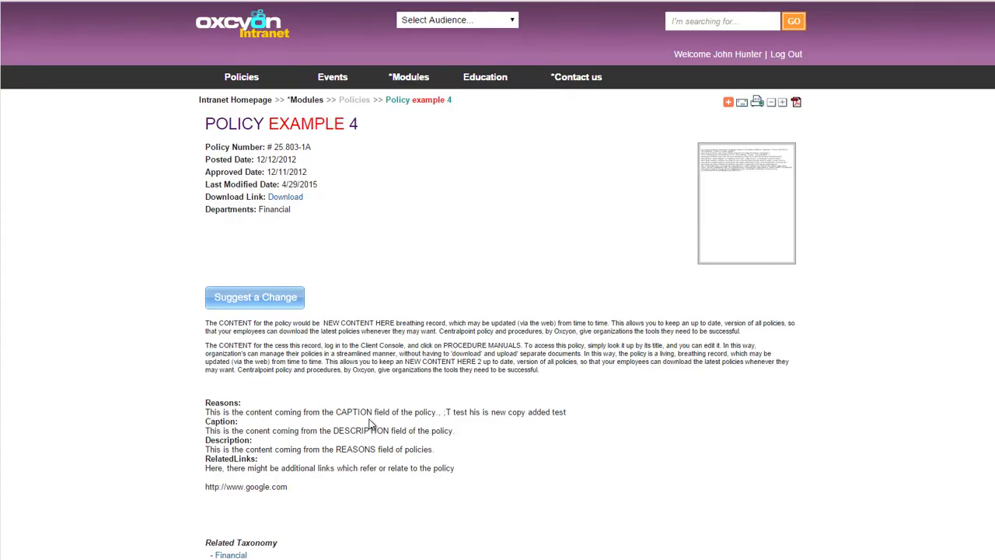
{"action": "left_click_drag", "start_coordinate": [324, 322], "coordinate": [390, 314]}
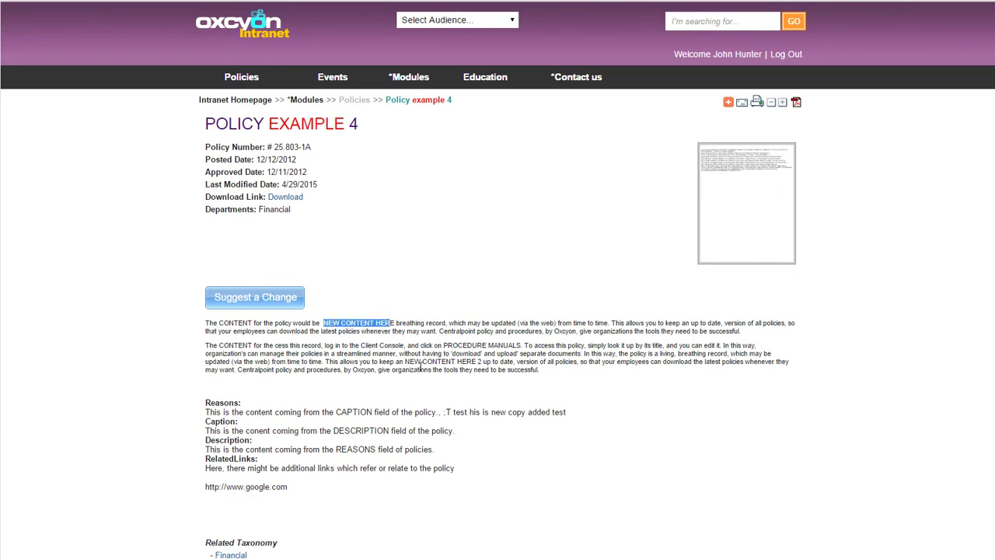
{"action": "left_click_drag", "start_coordinate": [405, 363], "coordinate": [482, 362]}
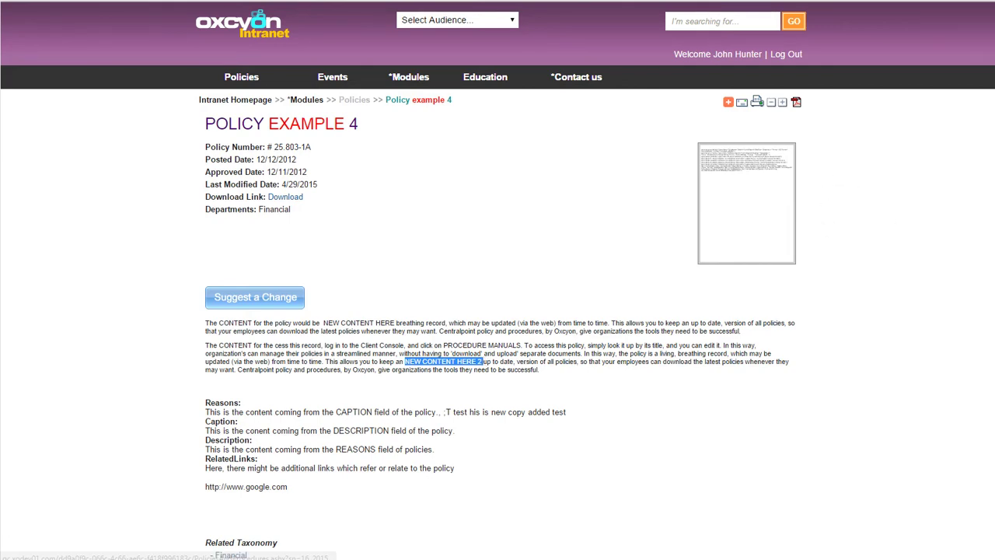
{"action": "scroll", "coordinate": [927, 363], "scroll_direction": "down", "scroll_amount": 5}
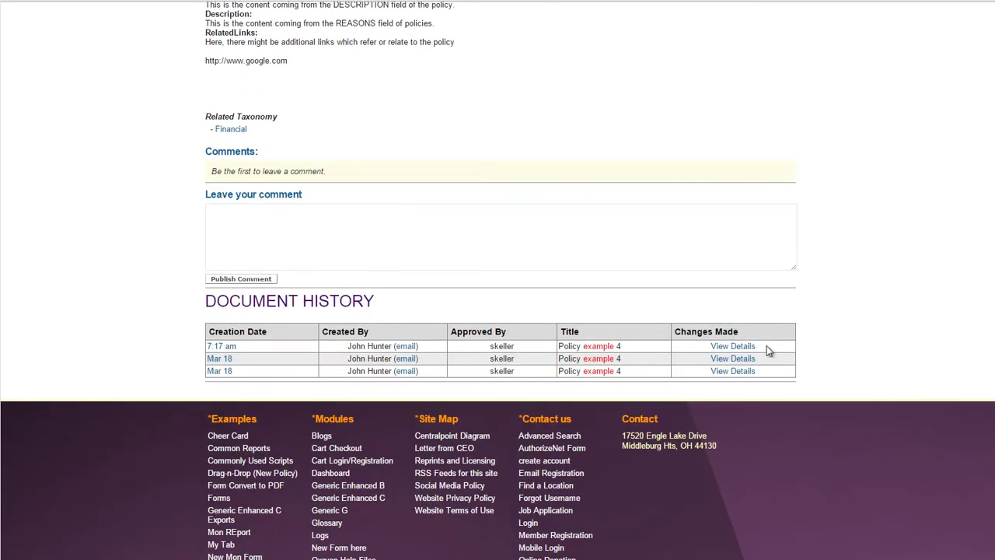
{"action": "left_click_drag", "start_coordinate": [242, 347], "coordinate": [206, 347]}
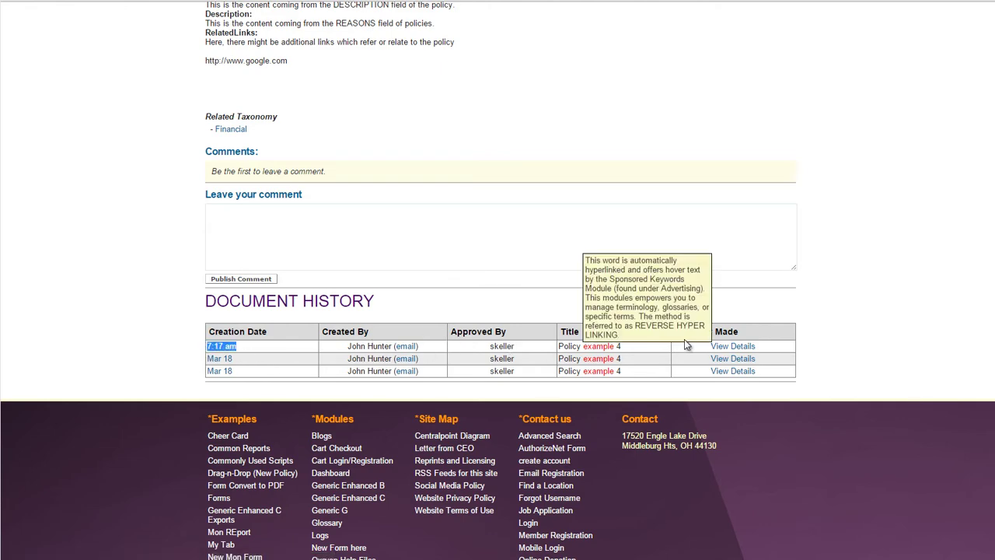
{"action": "scroll", "coordinate": [733, 372], "scroll_direction": "up", "scroll_amount": 1}
{"action": "left_click", "coordinate": [737, 363]}
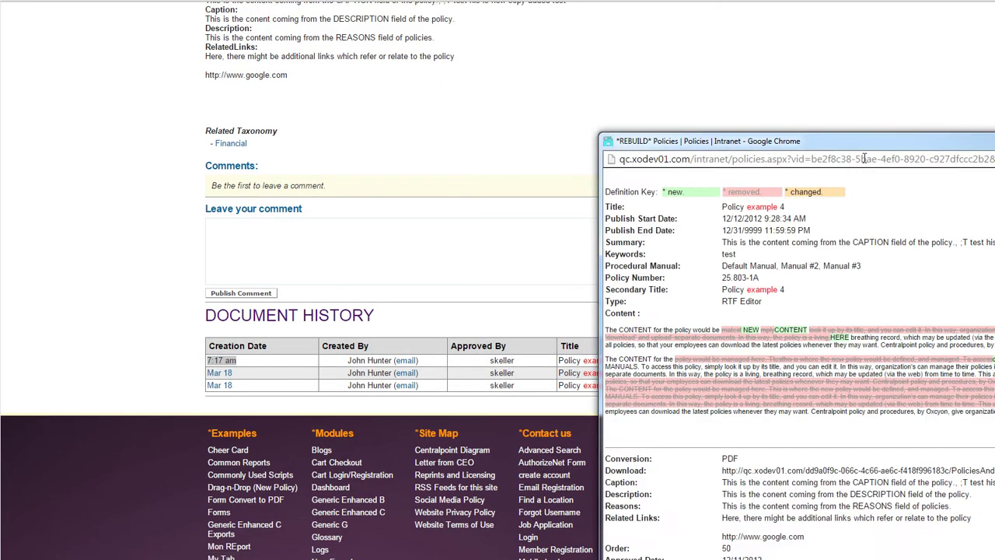
{"action": "left_click_drag", "start_coordinate": [869, 148], "coordinate": [418, 35]}
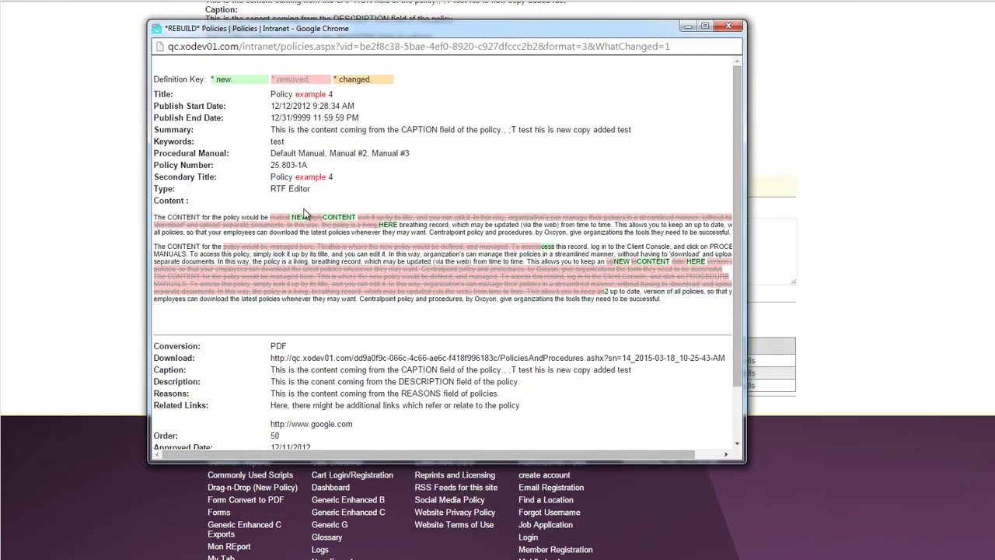
{"action": "scroll", "coordinate": [737, 140], "scroll_direction": "down", "scroll_amount": 2}
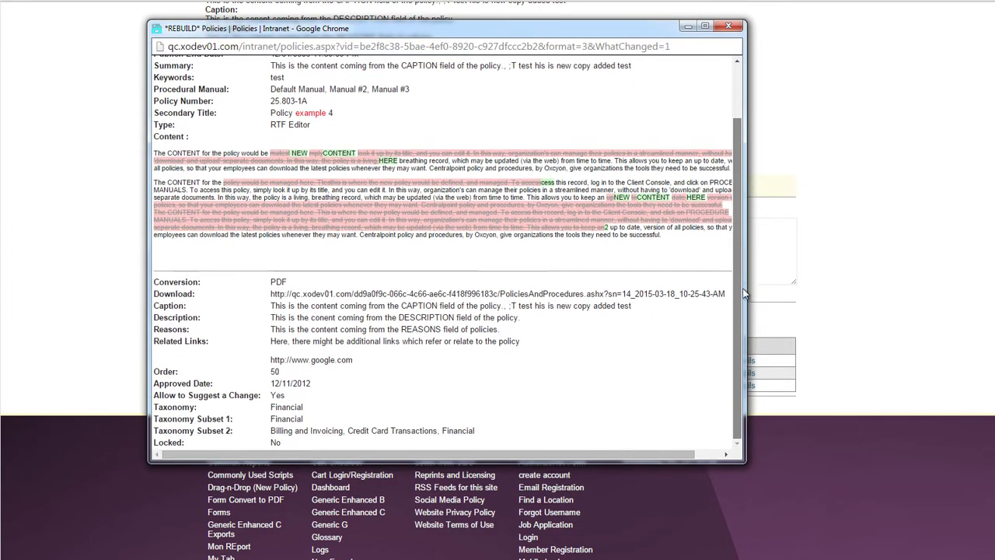
{"action": "scroll", "coordinate": [738, 139], "scroll_direction": "up", "scroll_amount": 2}
{"action": "left_click", "coordinate": [734, 26]}
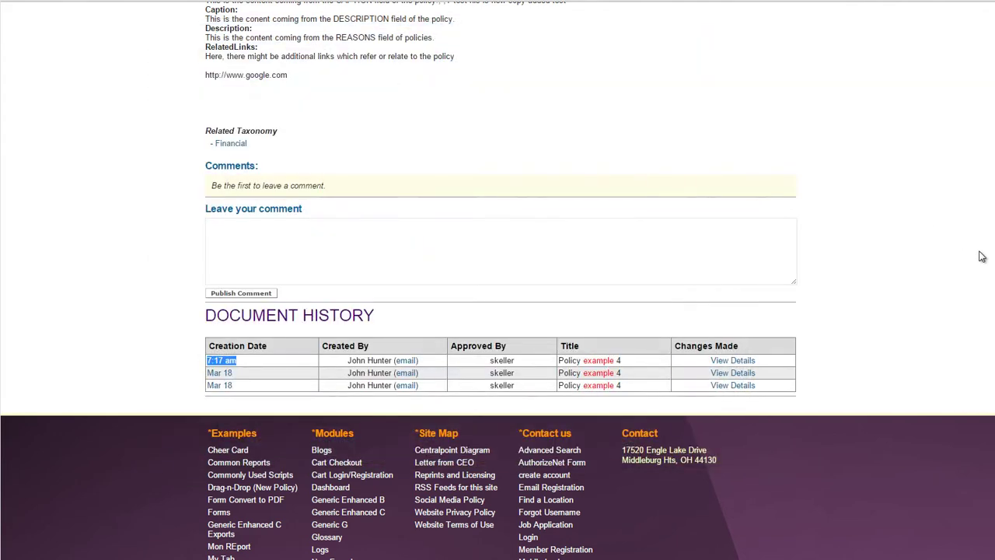
{"action": "scroll", "coordinate": [985, 39], "scroll_direction": "up", "scroll_amount": 5}
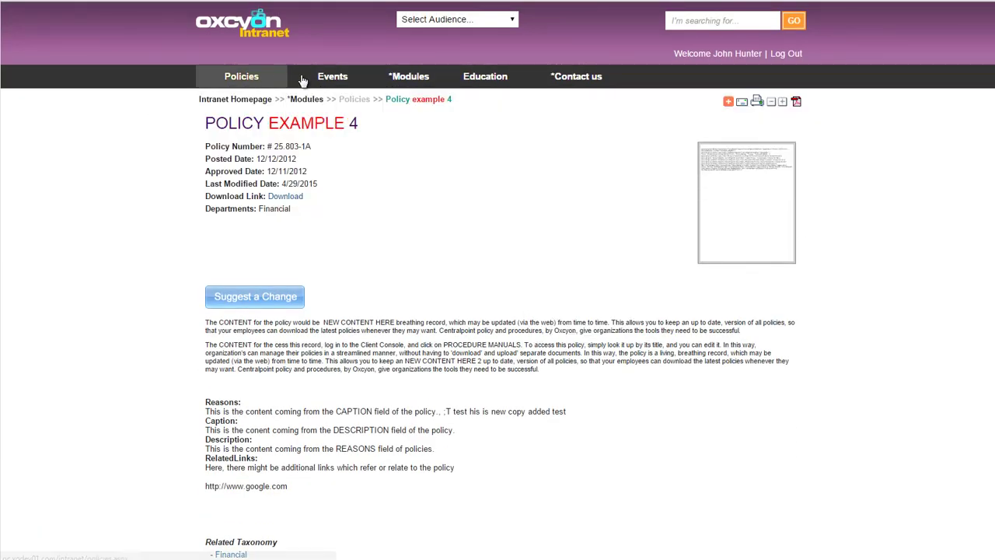
Open Surveys and answer Vignette for software and $50,000 - $75,000 for budget
{"action": "mouse_move", "coordinate": [409, 80]}
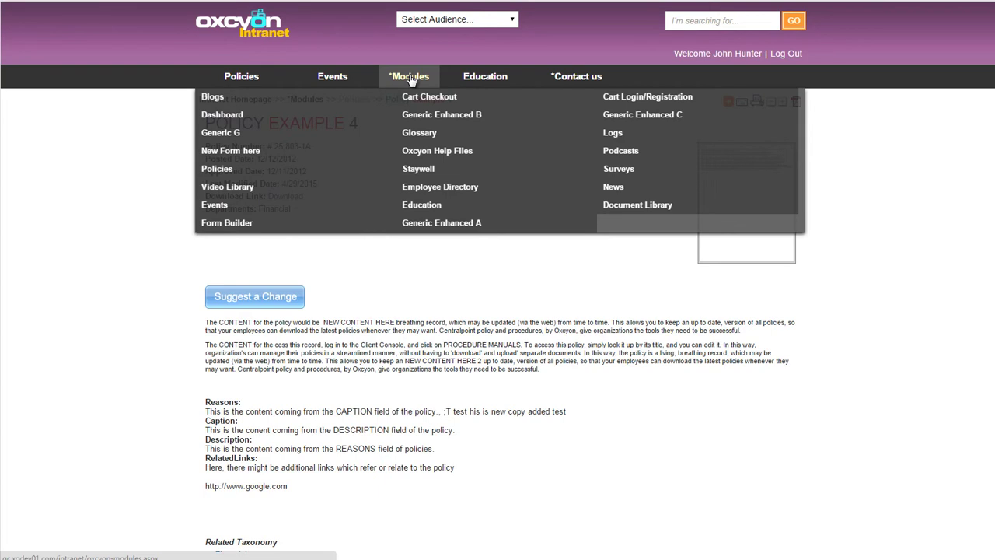
{"action": "left_click", "coordinate": [634, 175]}
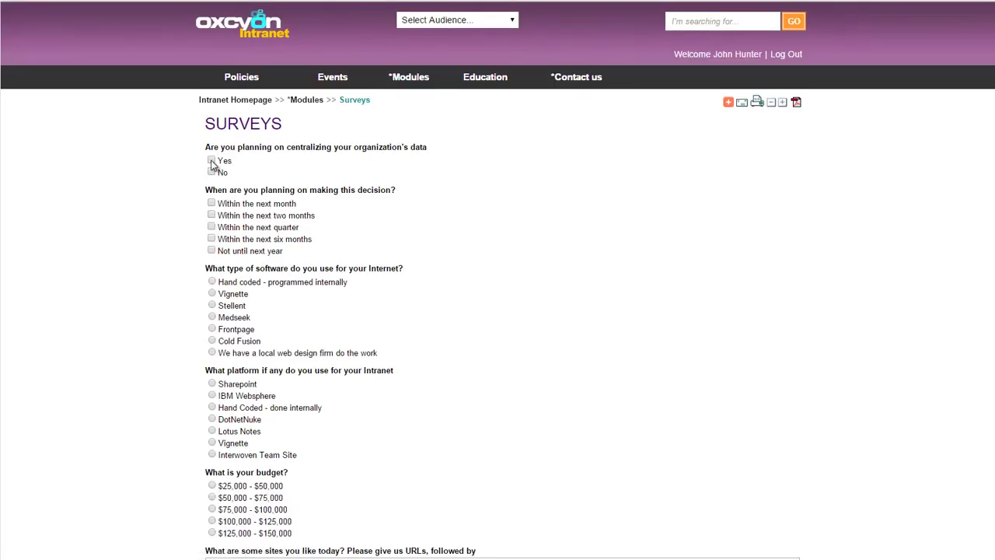
{"action": "left_click", "coordinate": [212, 293]}
{"action": "left_click", "coordinate": [212, 497]}
{"action": "scroll", "coordinate": [217, 209], "scroll_direction": "down", "scroll_amount": 5}
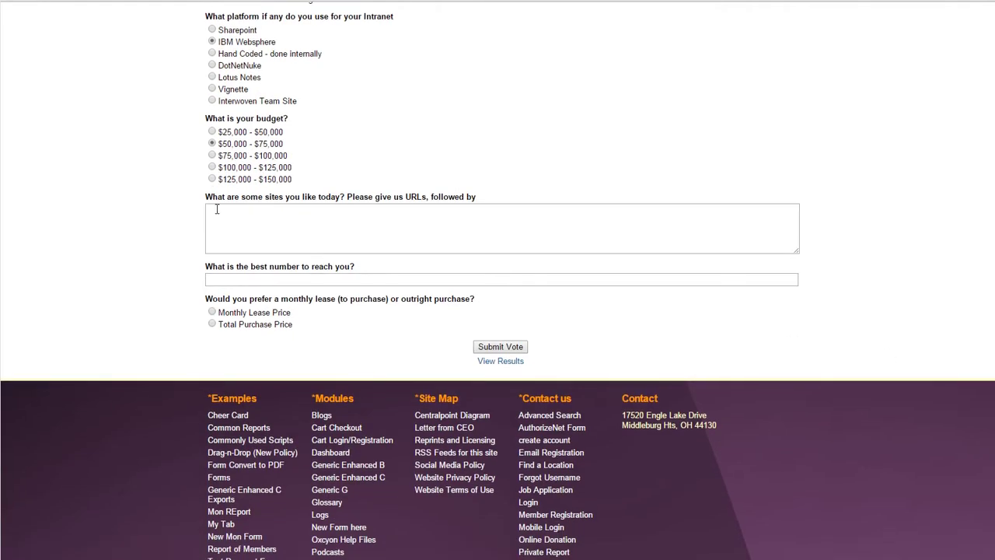
Enter 'etst' in both text answers, choose Monthly Lease Price, and submit the vote to see results
{"action": "left_click", "coordinate": [278, 223]}
{"action": "type", "text": "etst"}
{"action": "left_click", "coordinate": [278, 279]}
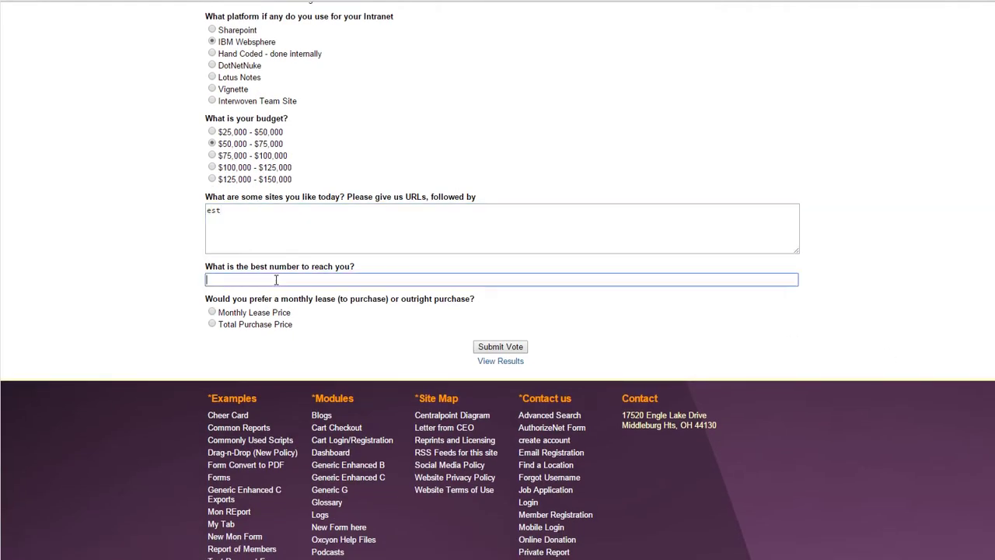
{"action": "type", "text": "etst"}
{"action": "left_click", "coordinate": [212, 312]}
{"action": "left_click", "coordinate": [511, 350]}
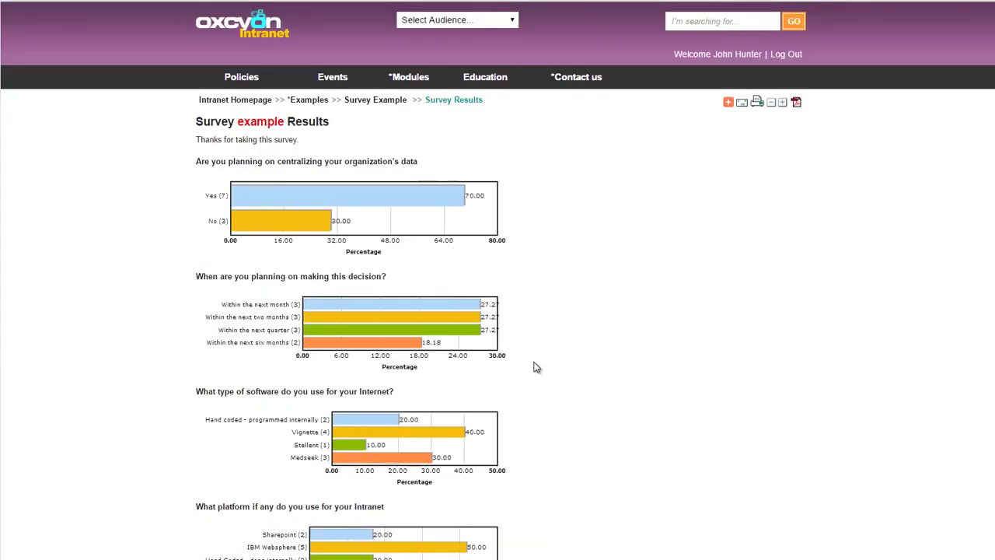
{"action": "scroll", "coordinate": [498, 311], "scroll_direction": "down", "scroll_amount": 6}
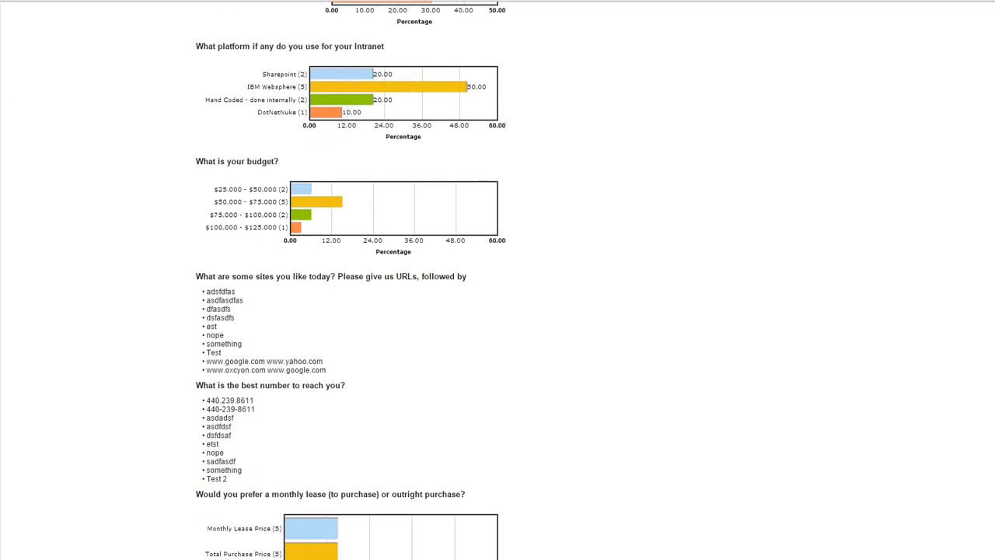
{"action": "scroll", "coordinate": [498, 311], "scroll_direction": "up", "scroll_amount": 6}
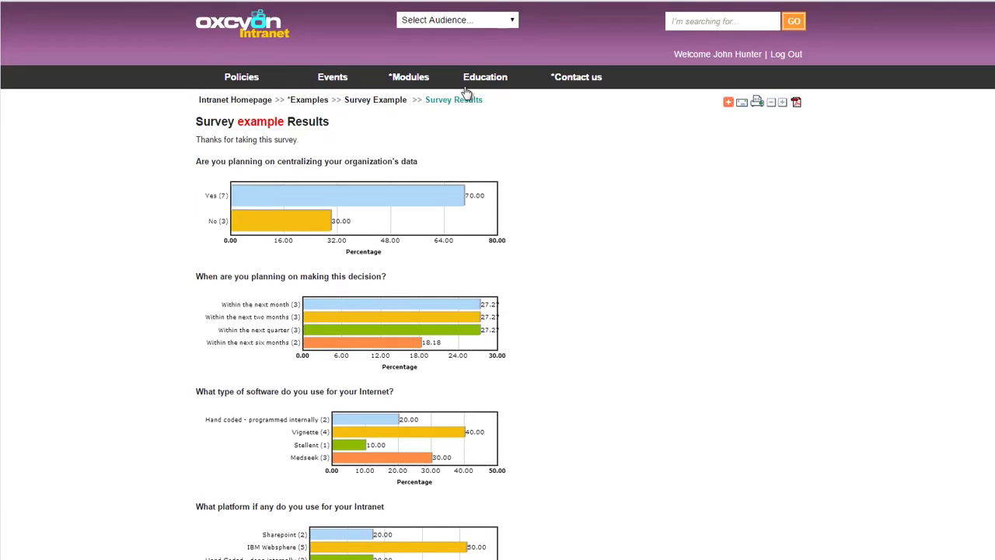
{"action": "mouse_move", "coordinate": [393, 83]}
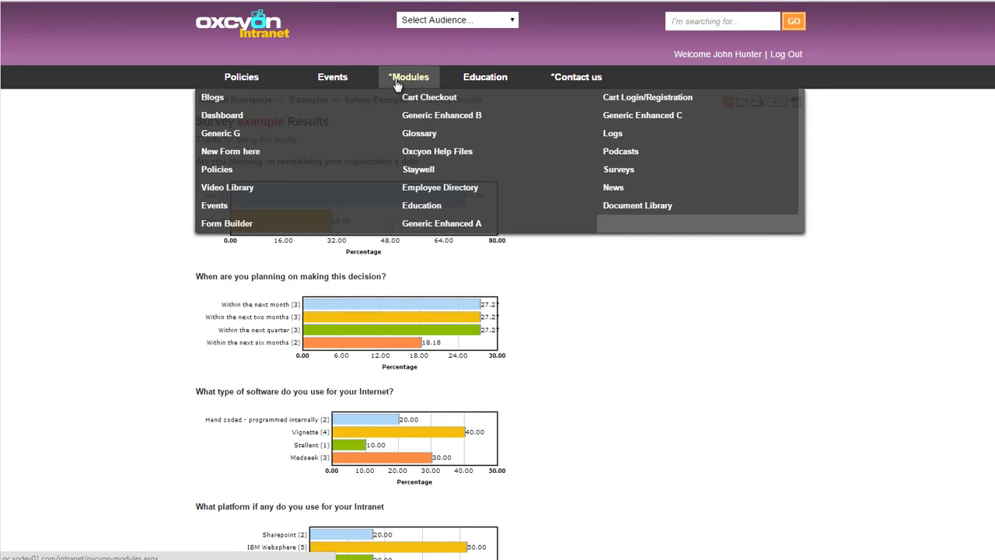
Open the diet log and enter calories 334, 2233, 233, 2323 and 4433 for the first days
{"action": "left_click", "coordinate": [611, 134]}
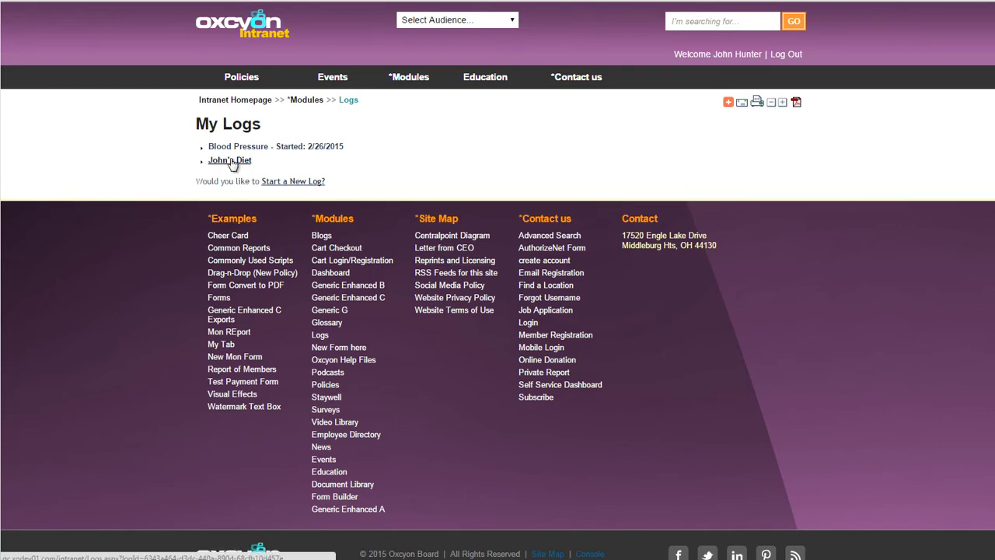
{"action": "left_click", "coordinate": [230, 162]}
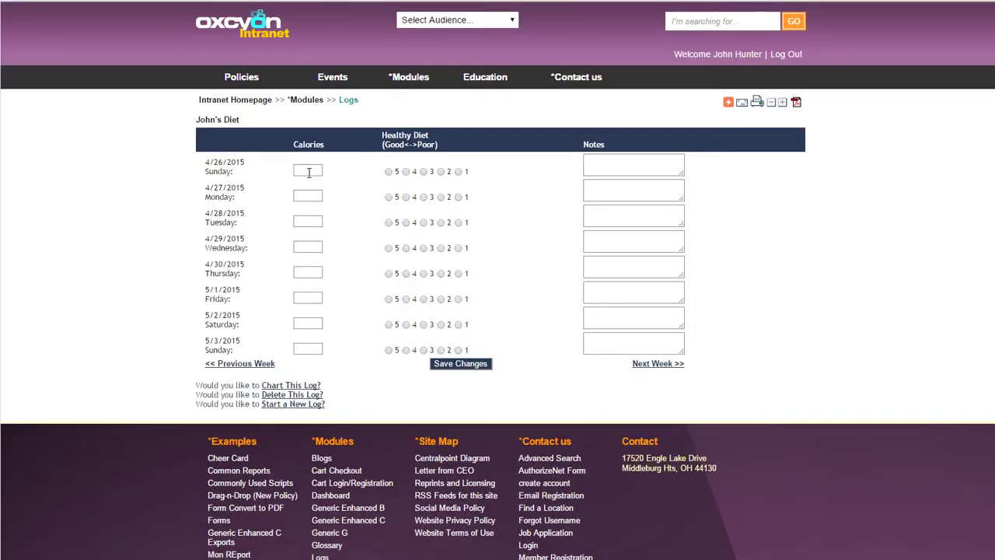
{"action": "type", "text": "3344"}
{"action": "left_click", "coordinate": [312, 197]}
{"action": "type", "text": "2233"}
{"action": "left_click", "coordinate": [314, 222]}
{"action": "type", "text": "233"}
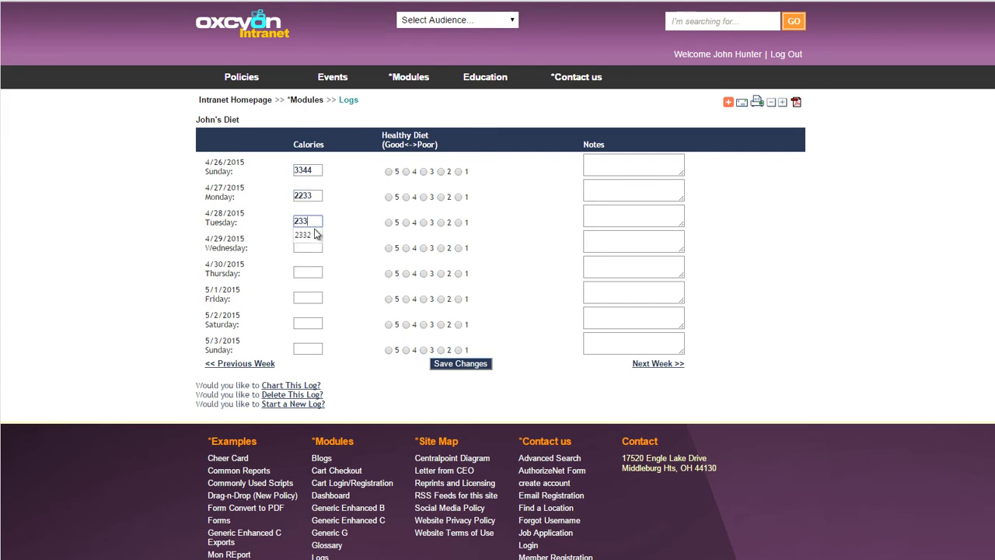
{"action": "left_click", "coordinate": [310, 247]}
{"action": "type", "text": "2323"}
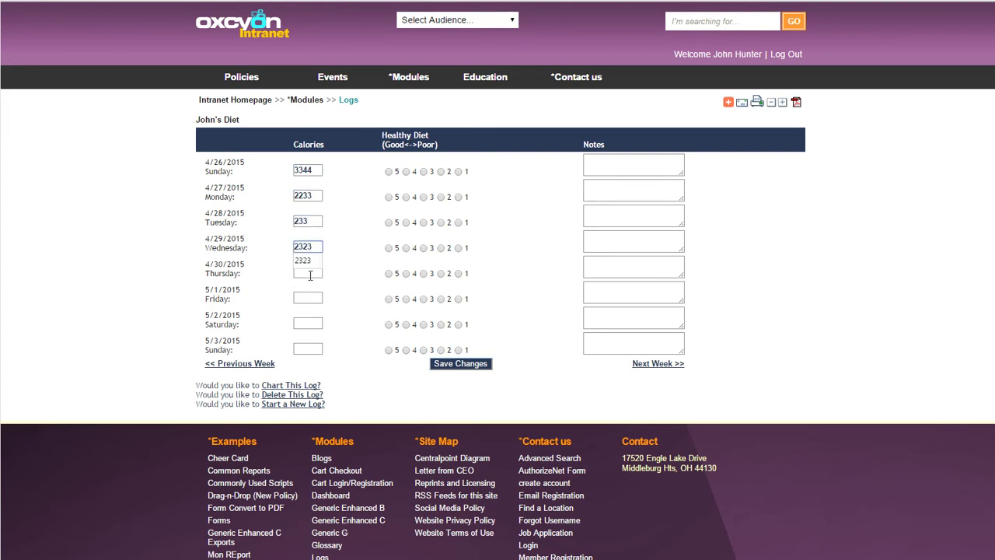
{"action": "left_click", "coordinate": [309, 272]}
{"action": "type", "text": "4433"}
Enter calories 2343, 1234 and 342432, rate Sunday 4 and Friday 5, and save
{"action": "left_click", "coordinate": [310, 298]}
{"action": "type", "text": "2343"}
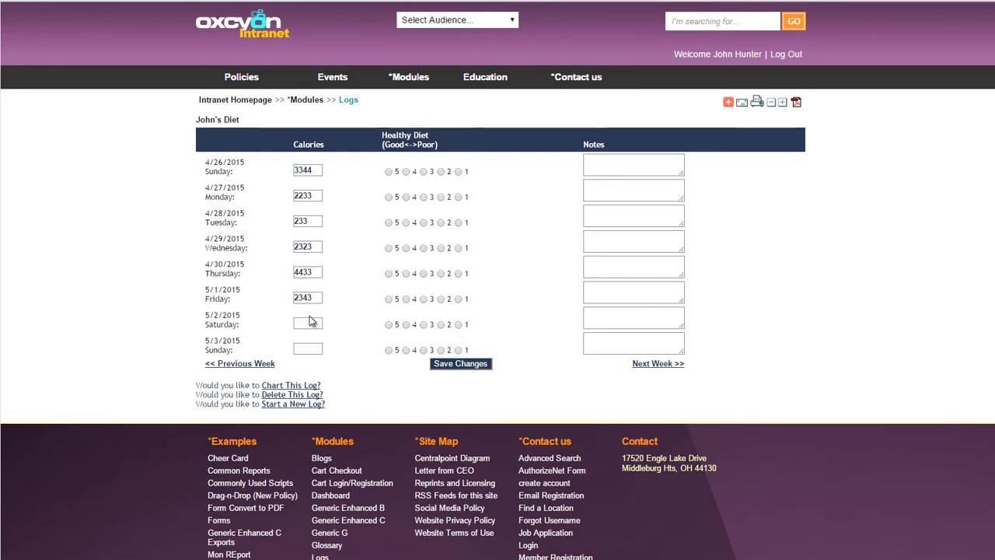
{"action": "left_click", "coordinate": [310, 321]}
{"action": "type", "text": "1234"}
{"action": "left_click", "coordinate": [312, 347]}
{"action": "type", "text": "342432"}
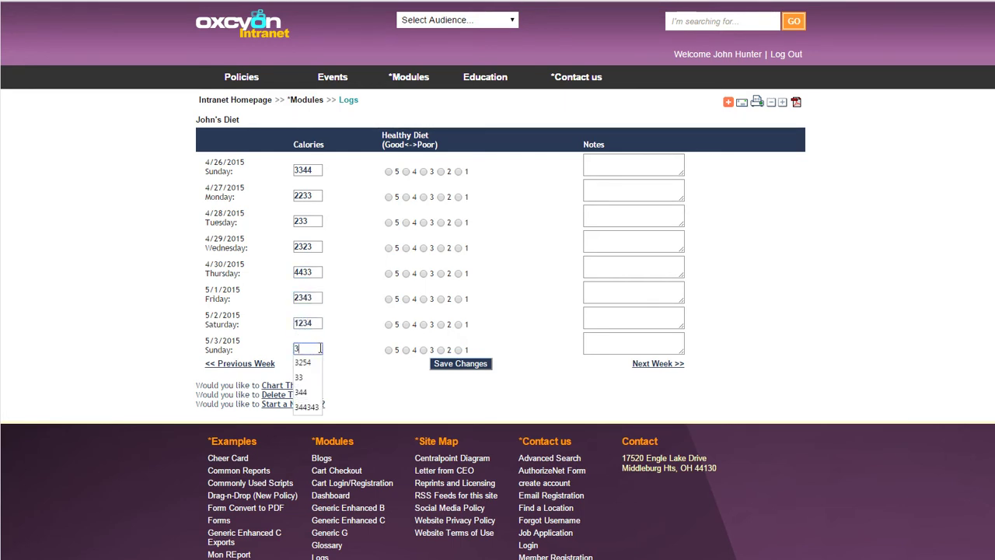
{"action": "left_click", "coordinate": [406, 350]}
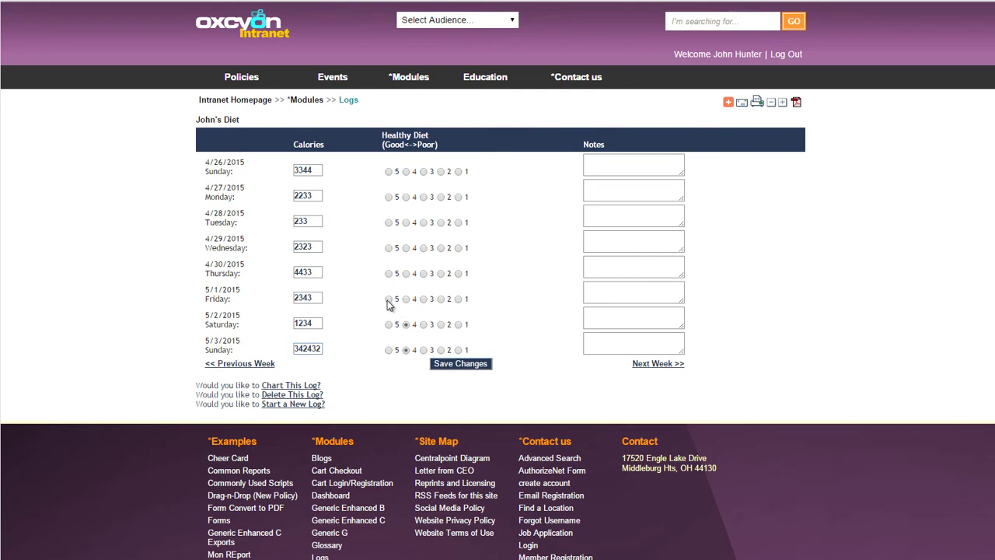
{"action": "left_click", "coordinate": [388, 299]}
{"action": "left_click", "coordinate": [470, 364]}
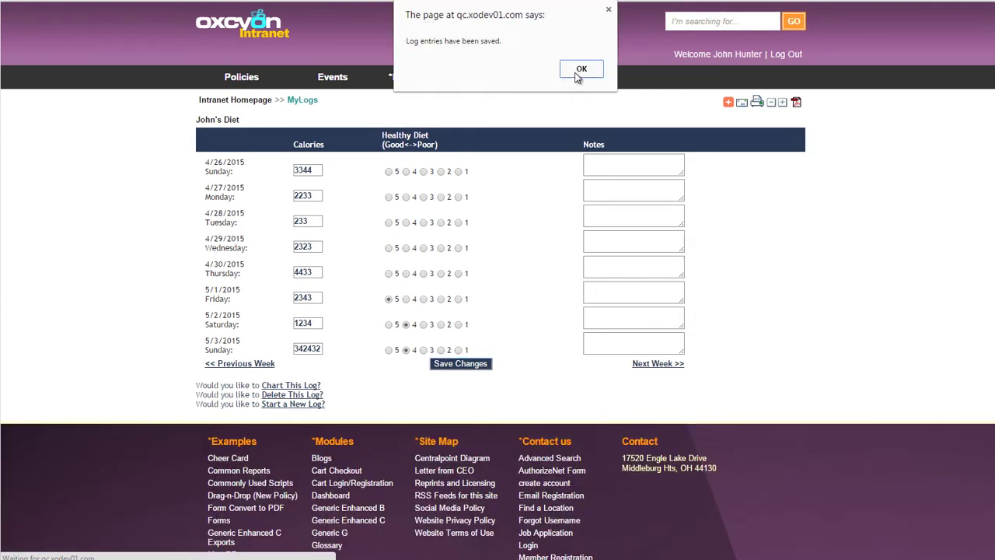
{"action": "left_click", "coordinate": [579, 70]}
Chart the diet log's calories for the last quarter, then log out of the intranet
{"action": "left_click", "coordinate": [307, 387]}
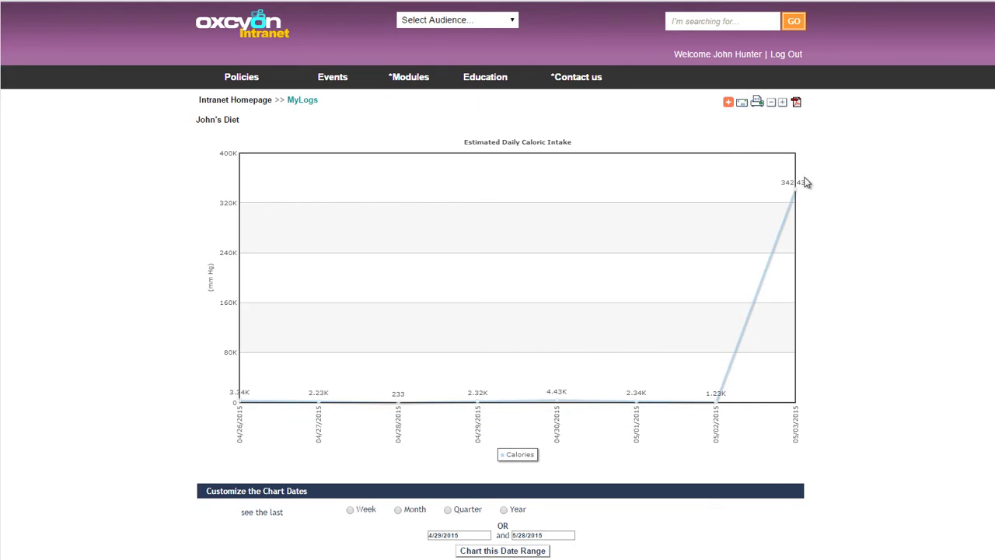
{"action": "mouse_move", "coordinate": [797, 194]}
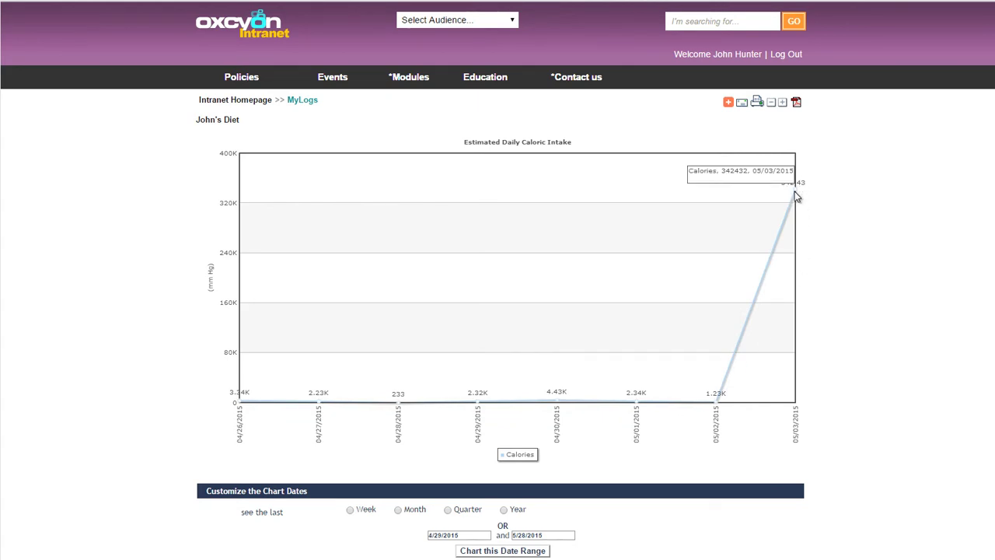
{"action": "mouse_move", "coordinate": [718, 404]}
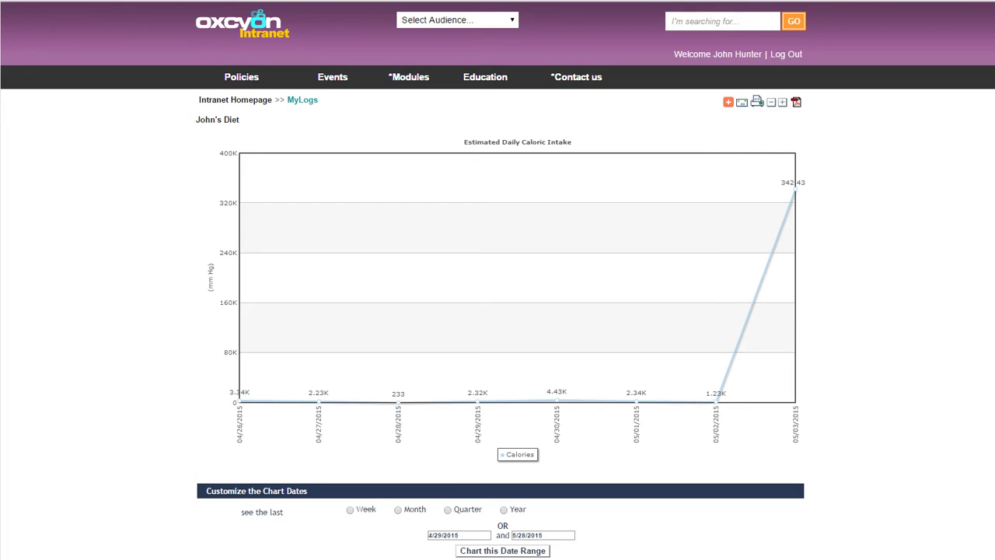
{"action": "scroll", "coordinate": [393, 432], "scroll_direction": "down", "scroll_amount": 3}
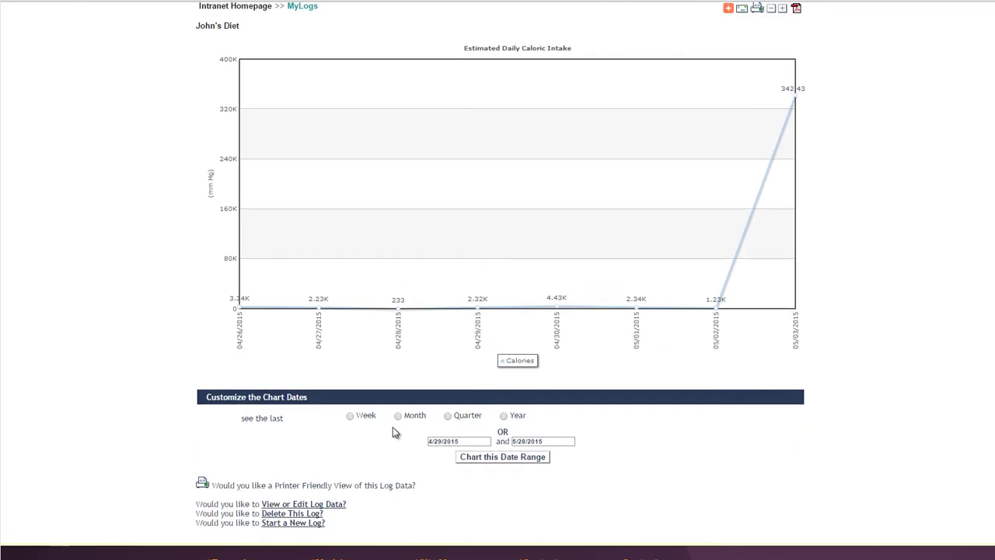
{"action": "left_click", "coordinate": [448, 417]}
{"action": "left_click", "coordinate": [510, 457]}
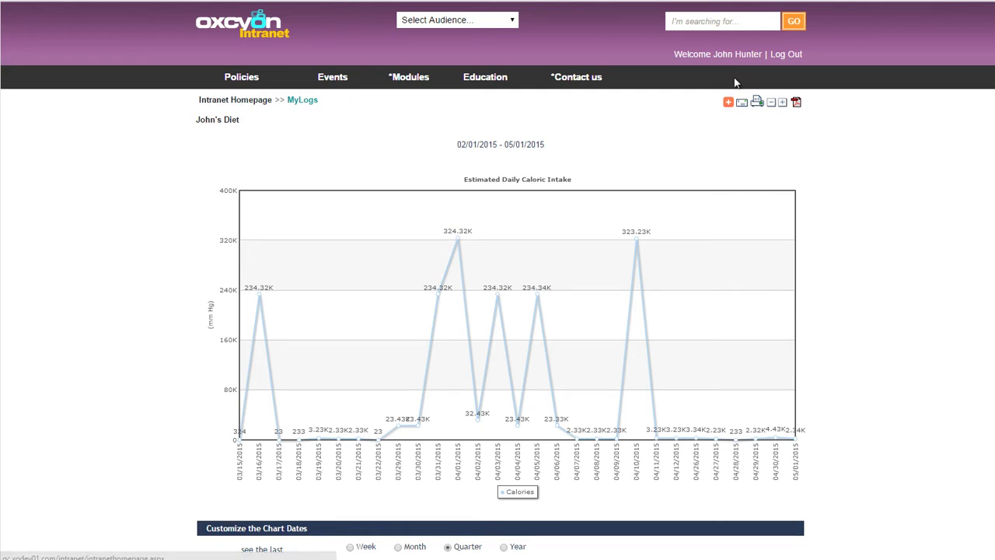
{"action": "left_click", "coordinate": [791, 55]}
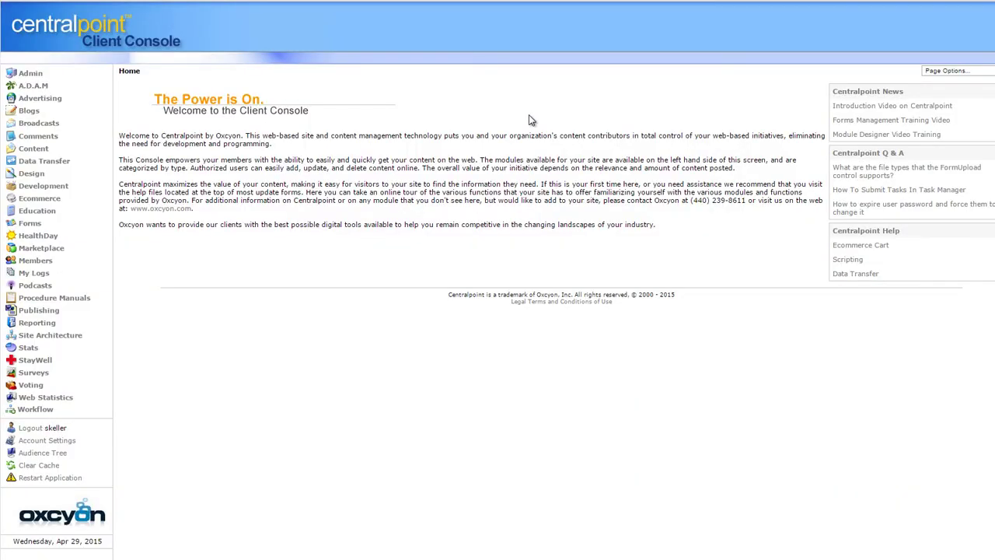
Open the Audience Tree and expand the Intranet audience
{"action": "left_click", "coordinate": [39, 454]}
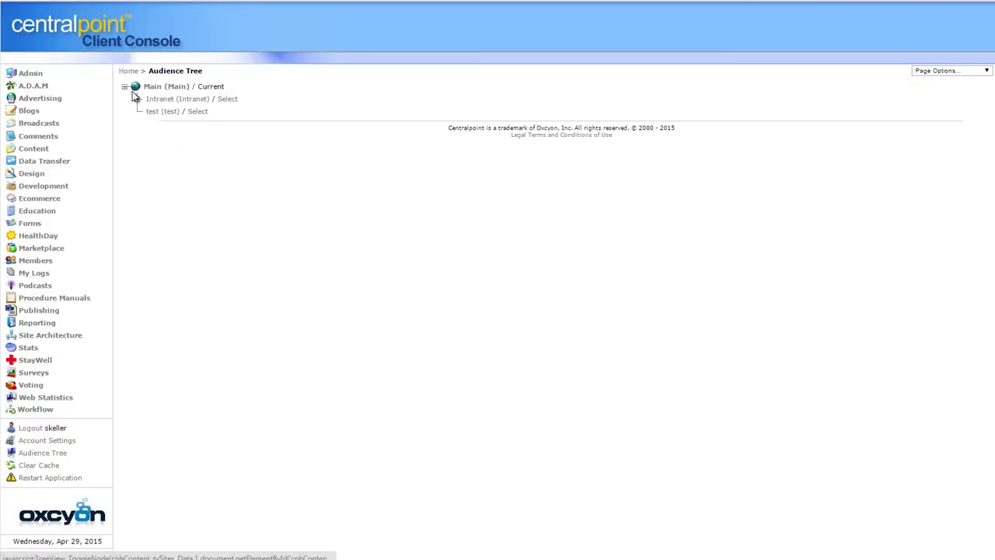
{"action": "left_click", "coordinate": [136, 99]}
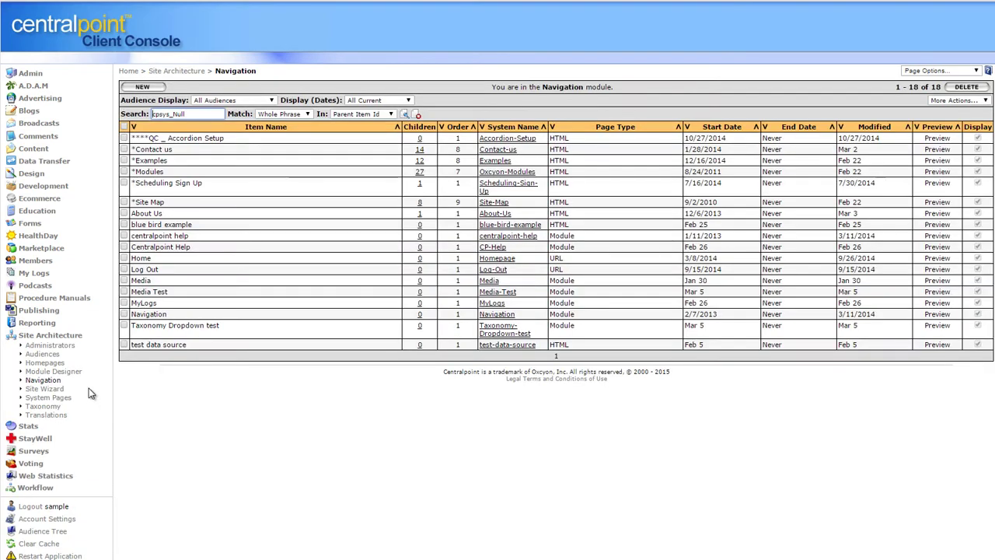
{"action": "left_click", "coordinate": [35, 335]}
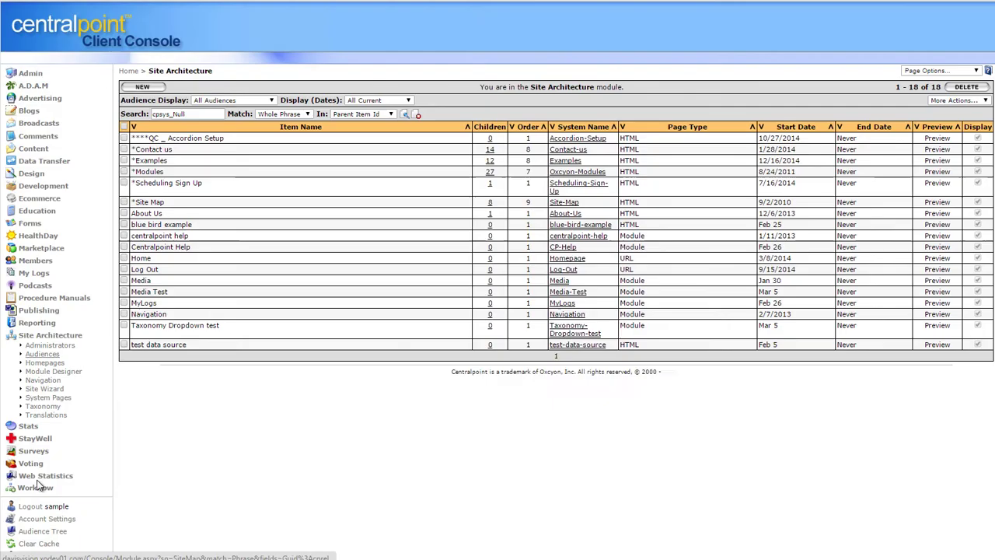
{"action": "left_click", "coordinate": [33, 531]}
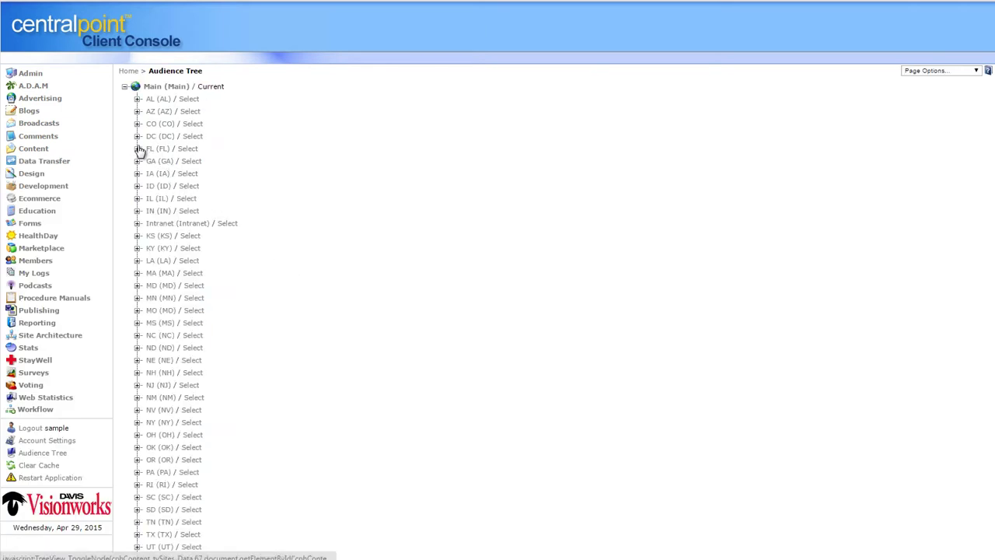
Expand FL's Brandon, Bradenton, Boynton Beach and Altamonte Springs, and DC's WashingtonDC branches
{"action": "left_click", "coordinate": [138, 150]}
{"action": "left_click", "coordinate": [148, 199]}
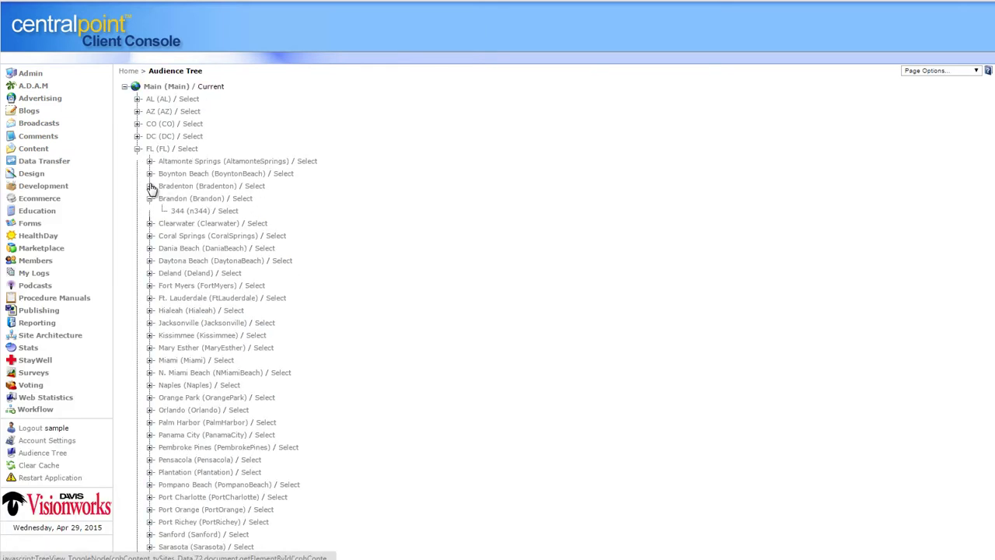
{"action": "left_click", "coordinate": [150, 186]}
{"action": "left_click", "coordinate": [150, 174]}
{"action": "left_click", "coordinate": [151, 161]}
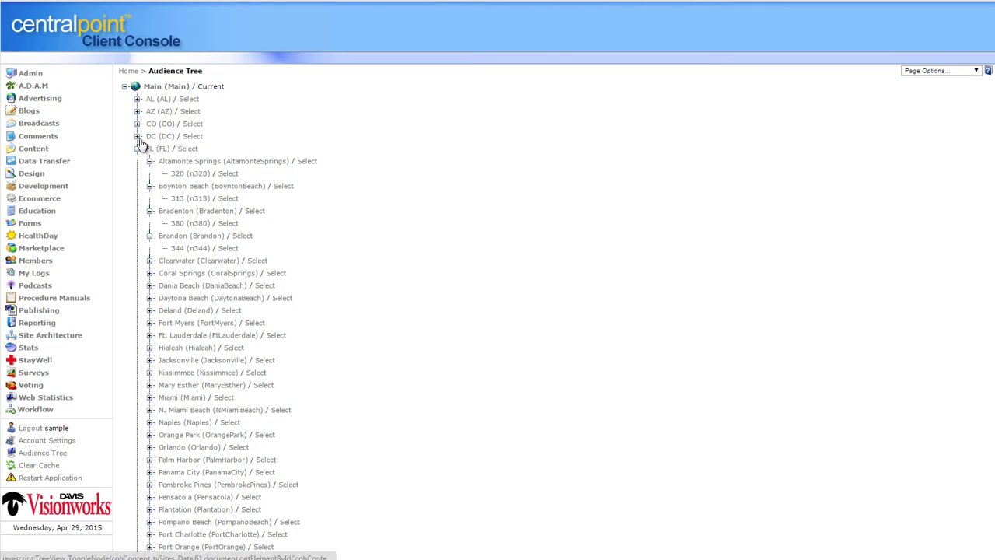
{"action": "left_click", "coordinate": [137, 136]}
{"action": "left_click", "coordinate": [150, 161]}
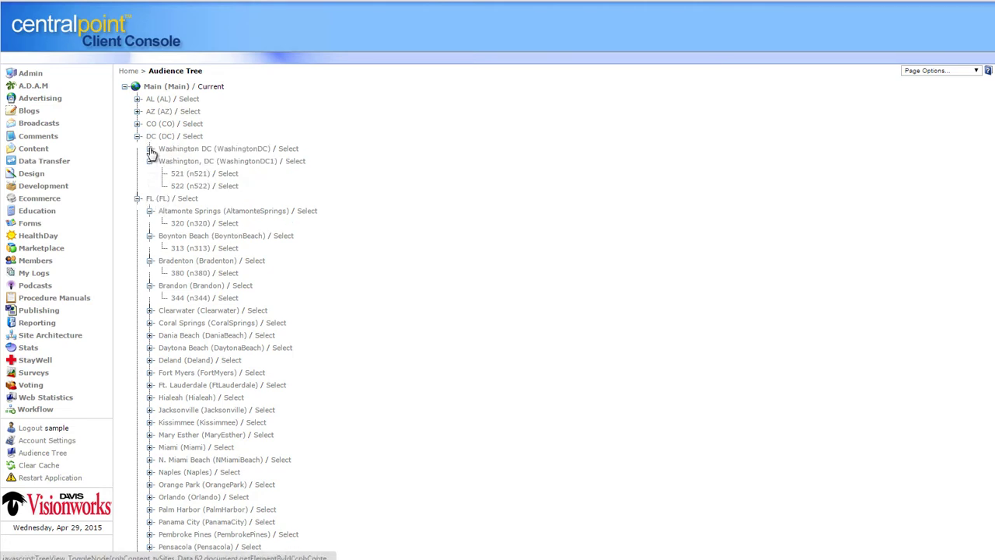
{"action": "left_click", "coordinate": [150, 149]}
Expand CO and AZ's Chandler, Flagstaff, Casa Grande and Gilbert, then collapse and re-expand the tree
{"action": "left_click", "coordinate": [138, 123]}
{"action": "left_click", "coordinate": [138, 111]}
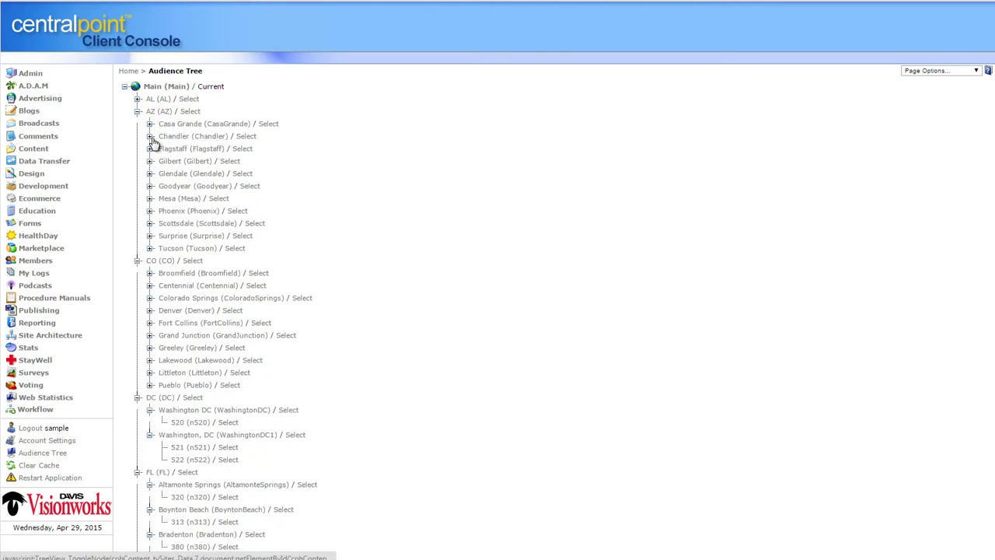
{"action": "left_click", "coordinate": [150, 137]}
{"action": "left_click", "coordinate": [150, 161]}
{"action": "left_click", "coordinate": [150, 123]}
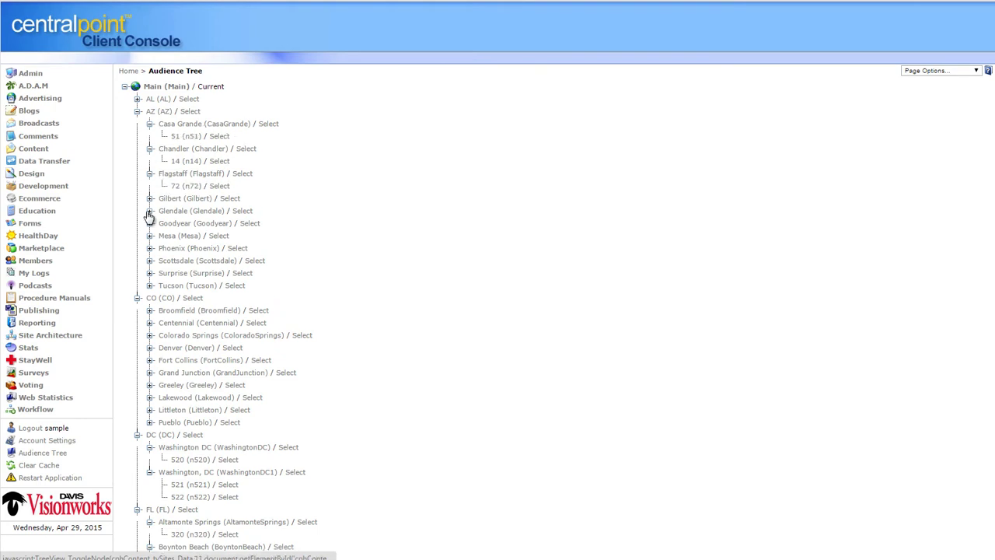
{"action": "left_click", "coordinate": [150, 198]}
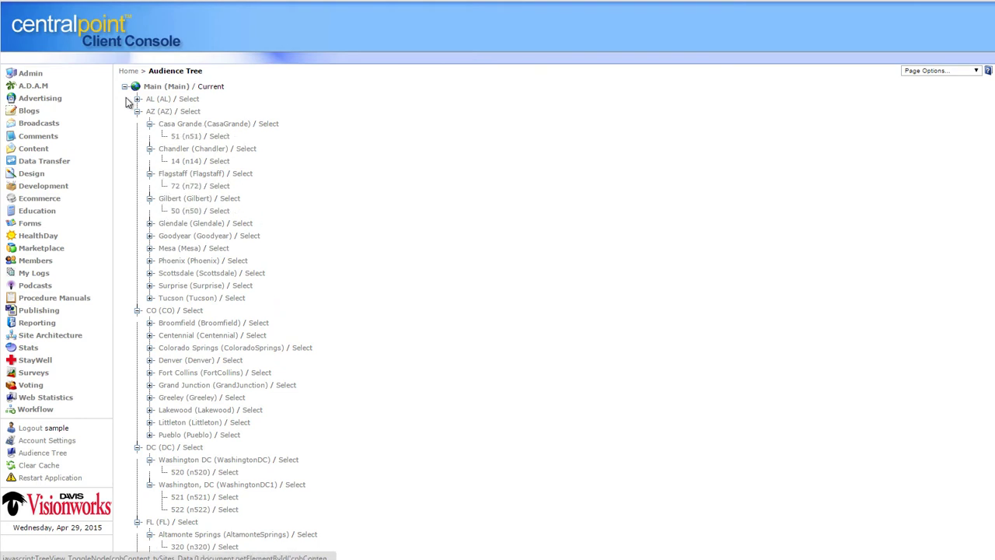
{"action": "left_click", "coordinate": [125, 87]}
{"action": "left_click", "coordinate": [125, 87]}
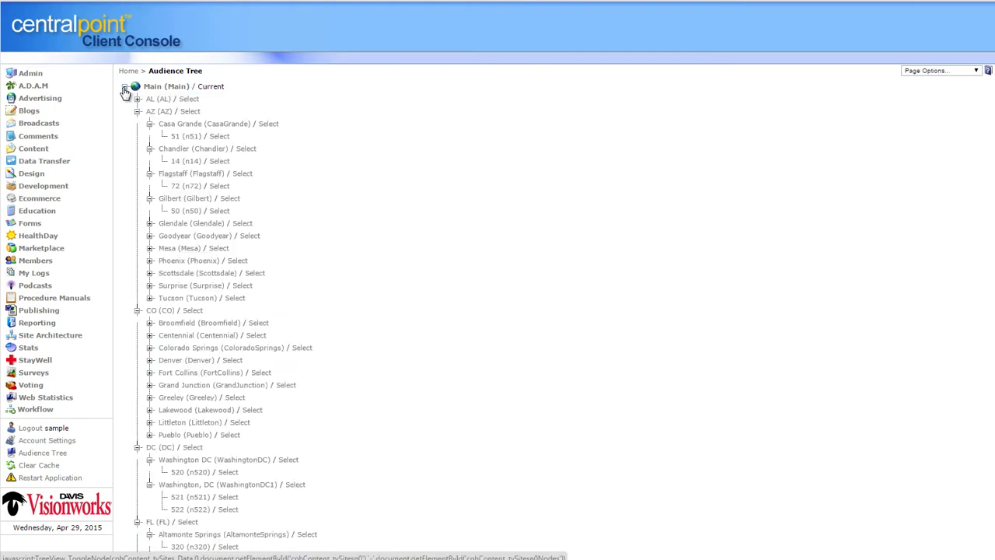
Expand the AL audience and the Sarasota branch
{"action": "left_click", "coordinate": [138, 99]}
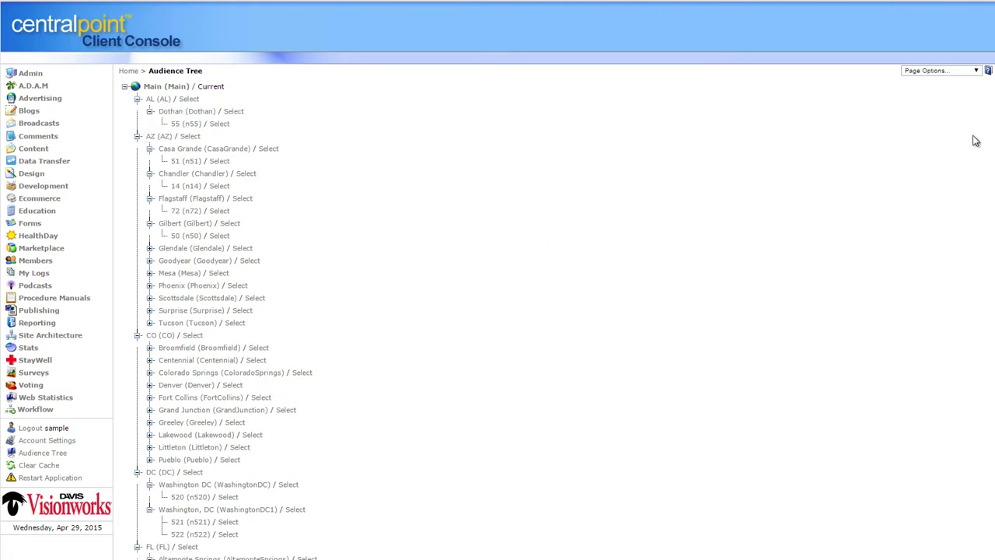
{"action": "scroll", "coordinate": [286, 252], "scroll_direction": "down", "scroll_amount": 12}
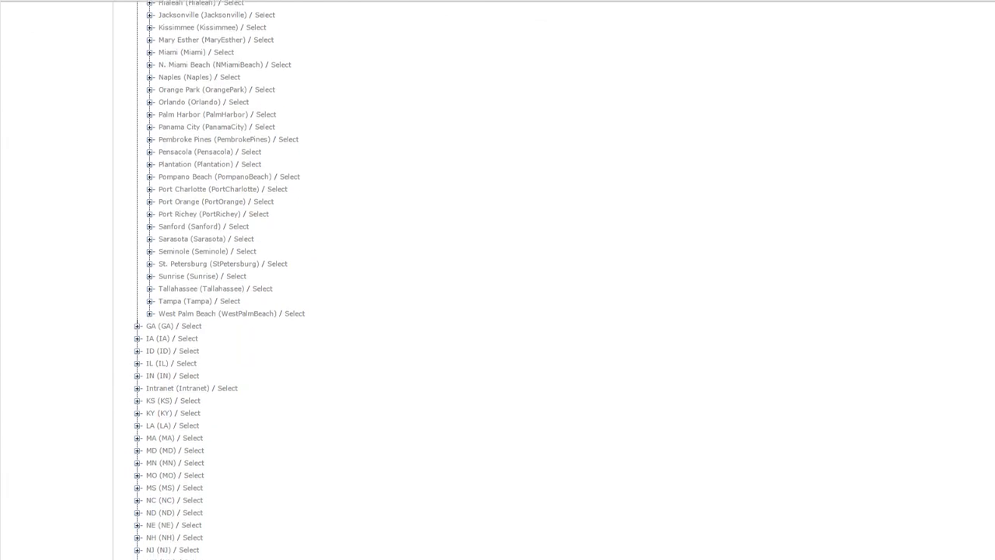
{"action": "left_click", "coordinate": [149, 218]}
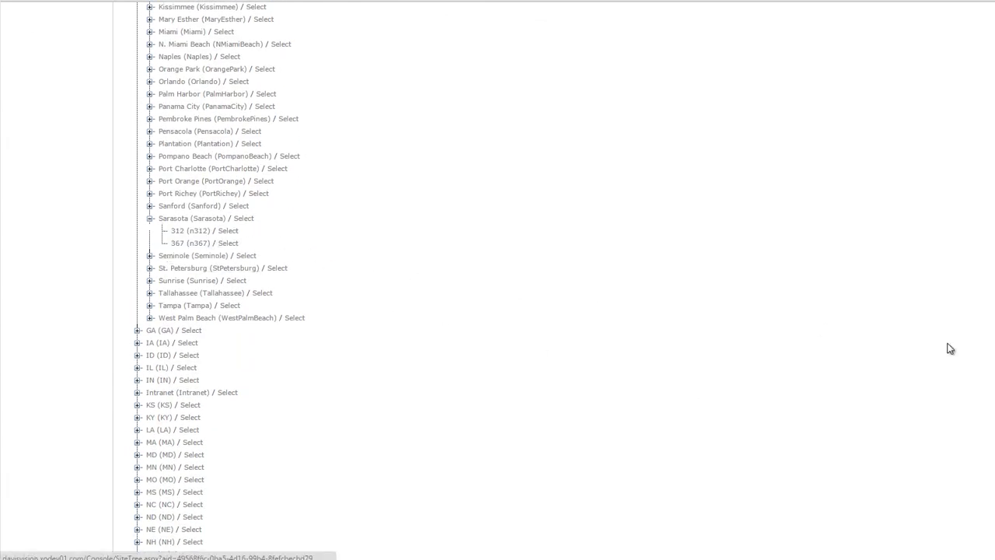
{"action": "scroll", "coordinate": [984, 162], "scroll_direction": "up", "scroll_amount": 15}
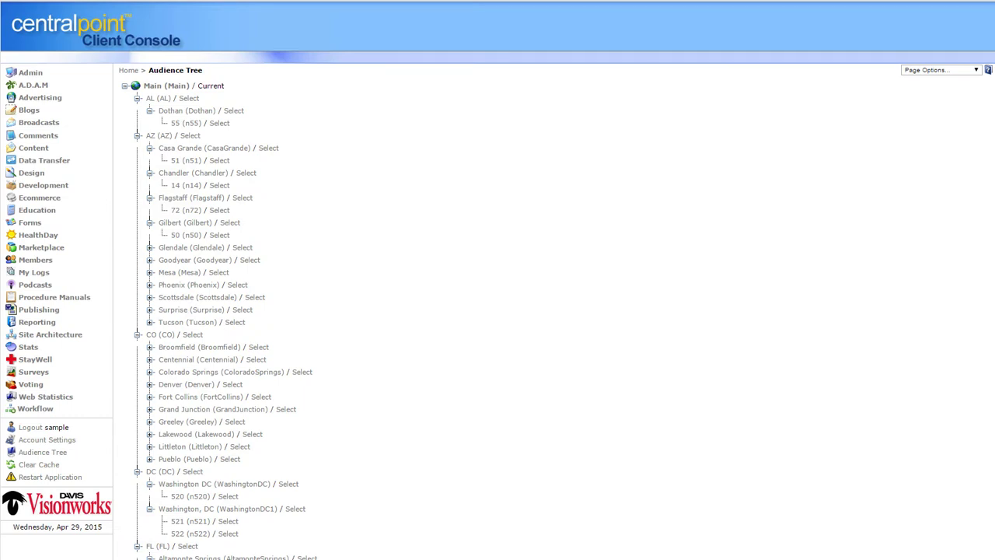
Expand WV and its Charleston branch to show audience 404, then return to the top
{"action": "scroll", "coordinate": [991, 259], "scroll_direction": "down", "scroll_amount": 15}
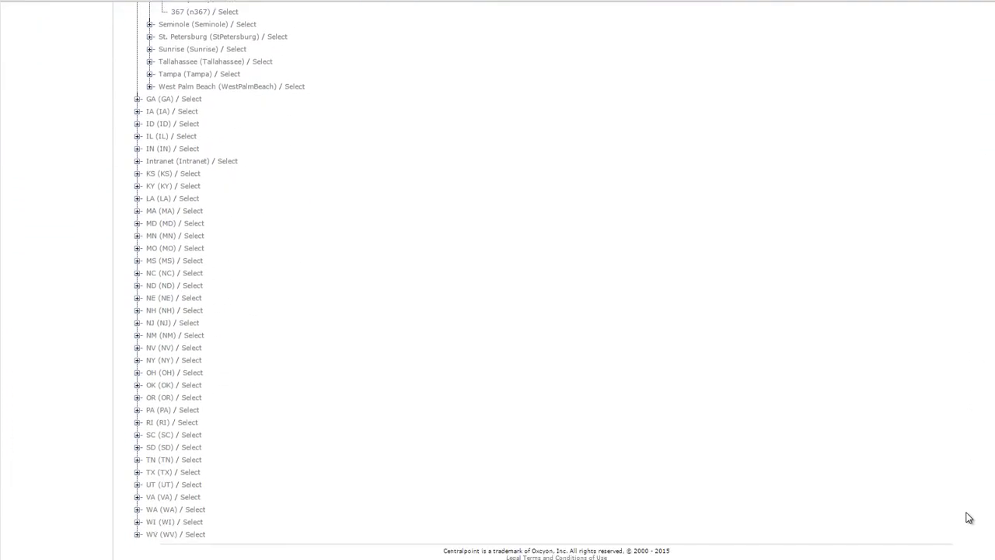
{"action": "left_click", "coordinate": [139, 534]}
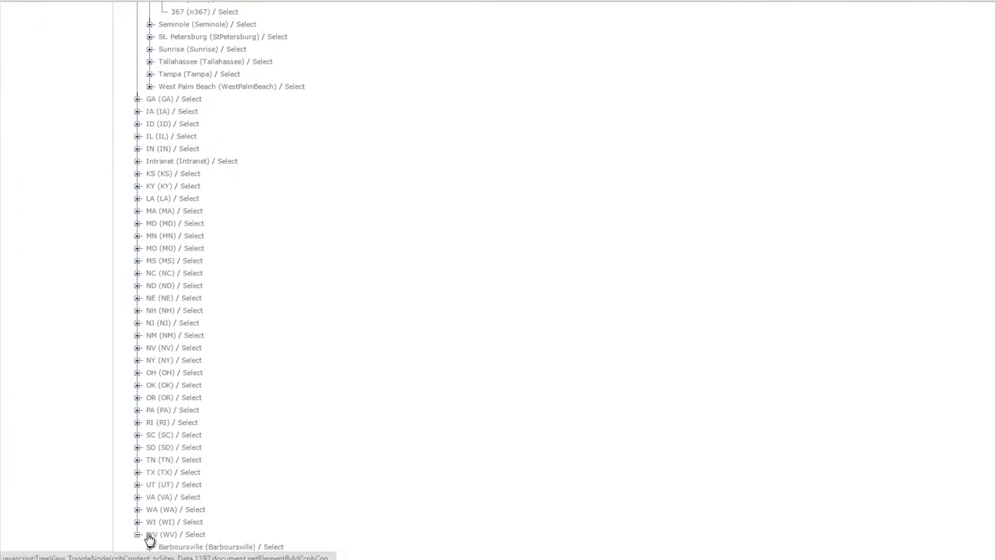
{"action": "scroll", "coordinate": [544, 280], "scroll_direction": "down", "scroll_amount": 1}
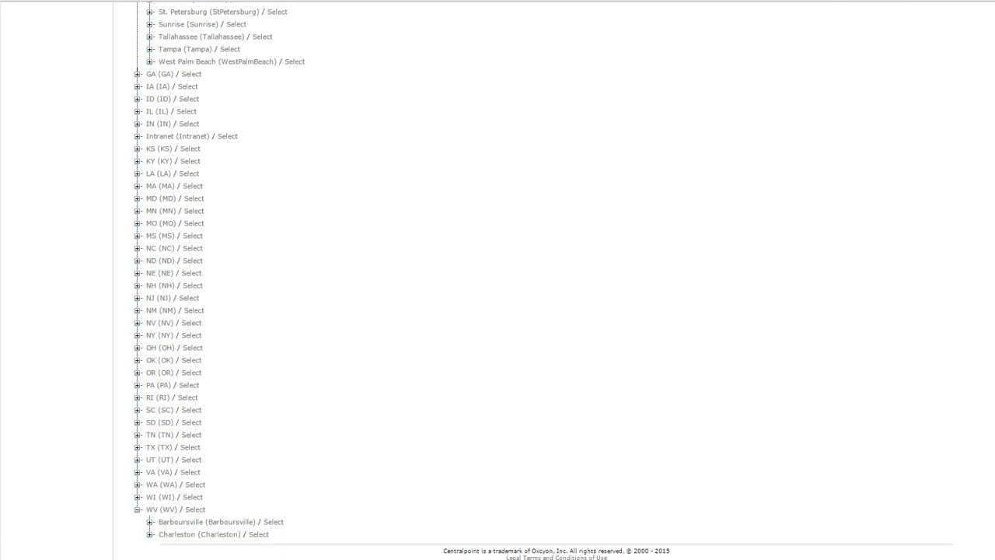
{"action": "left_click", "coordinate": [150, 534]}
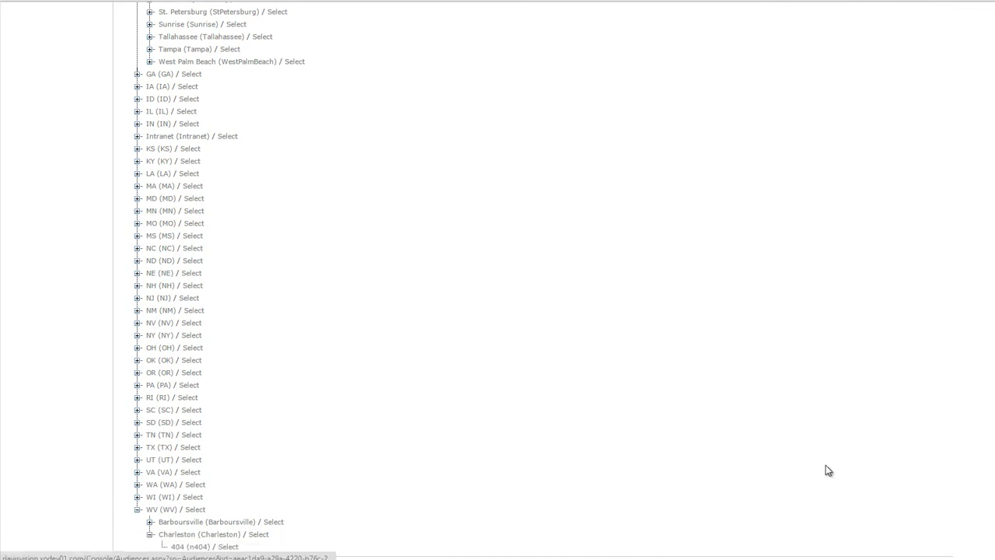
{"action": "scroll", "coordinate": [544, 283], "scroll_direction": "down", "scroll_amount": 1}
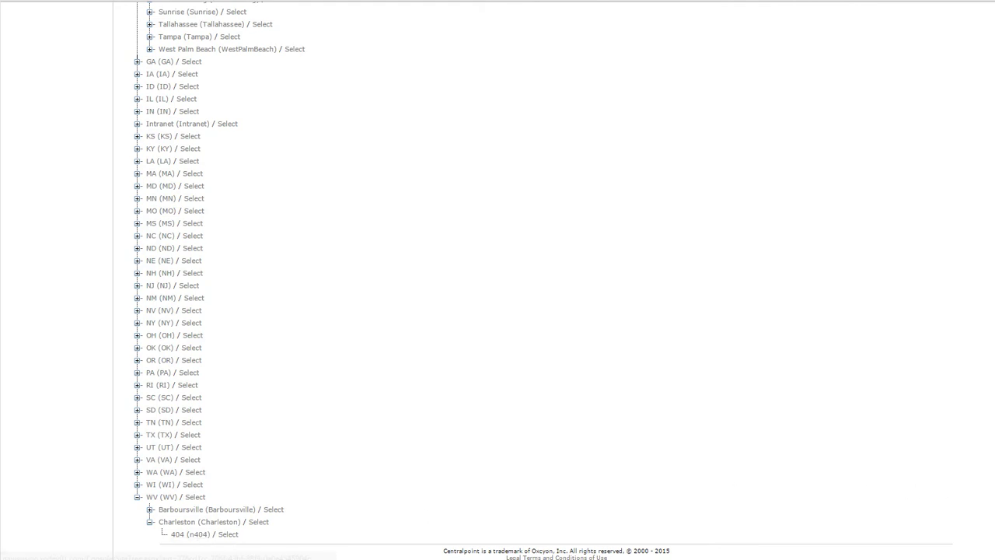
{"action": "left_click_drag", "start_coordinate": [981, 536], "coordinate": [981, 130]}
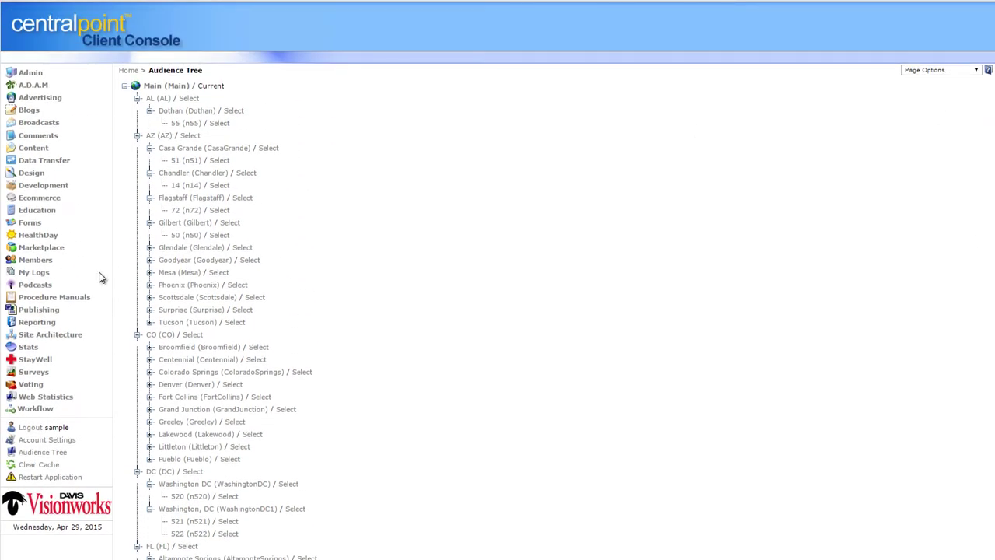
Open the first administrator from Site Architecture > Administrators and select its display name
{"action": "left_click", "coordinate": [67, 336]}
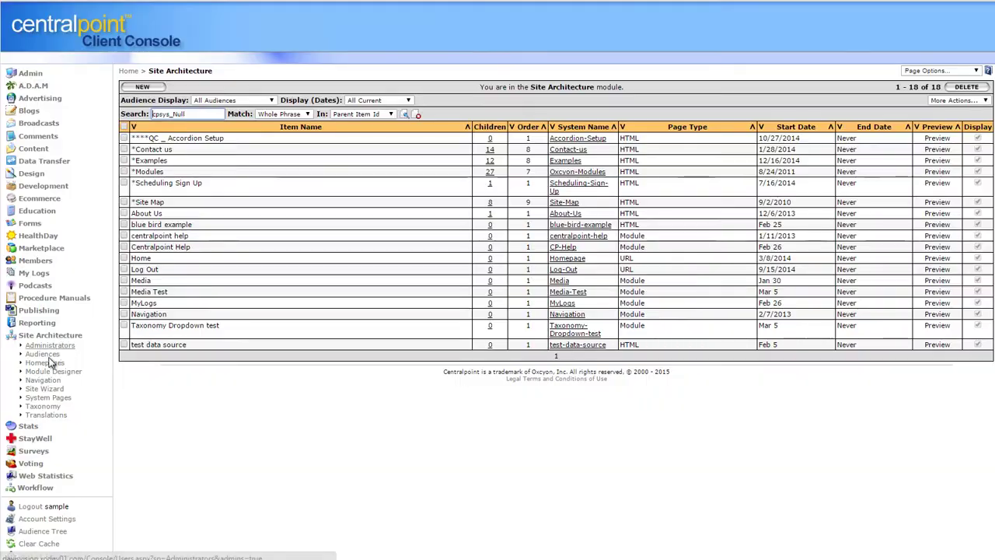
{"action": "left_click", "coordinate": [49, 345]}
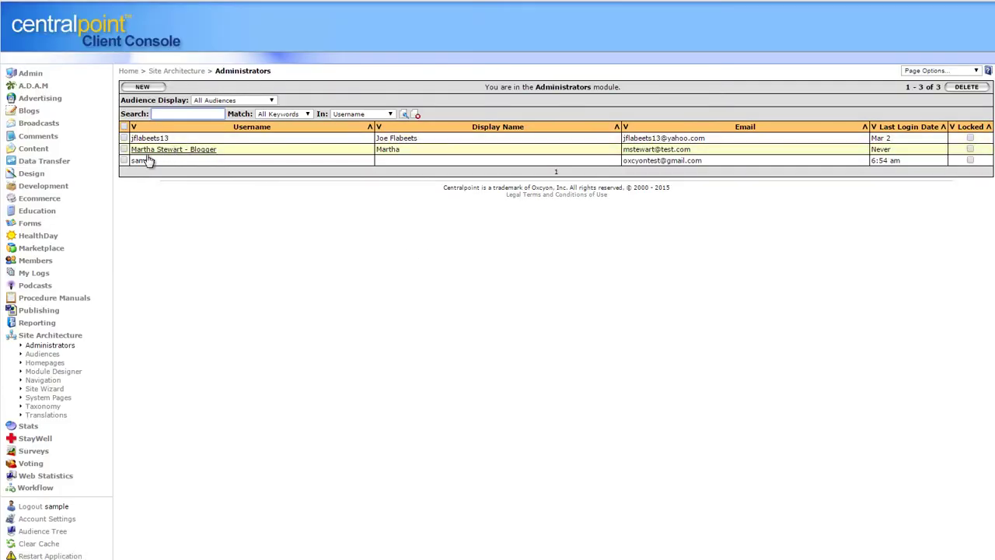
{"action": "left_click", "coordinate": [149, 137]}
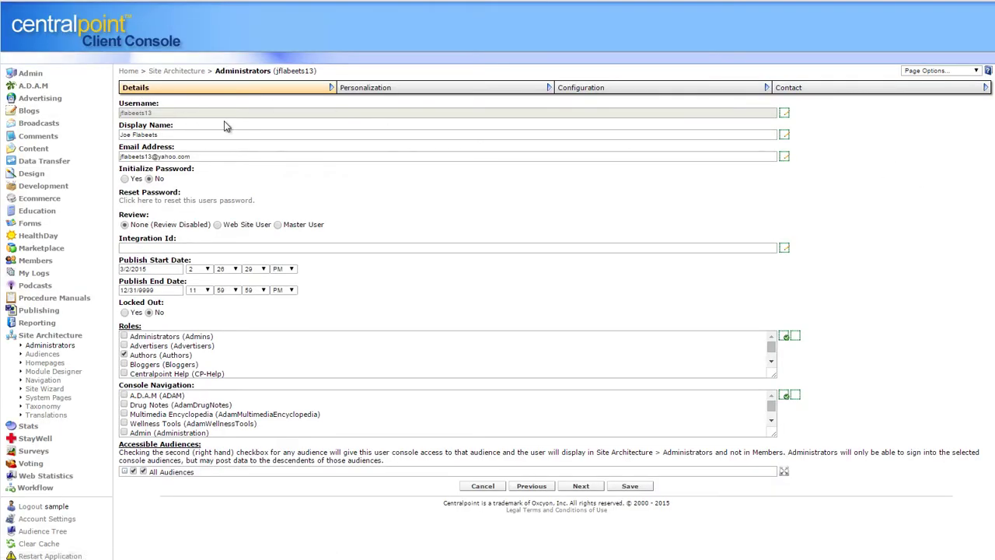
{"action": "left_click", "coordinate": [193, 137]}
{"action": "key", "text": "ctrl+a"}
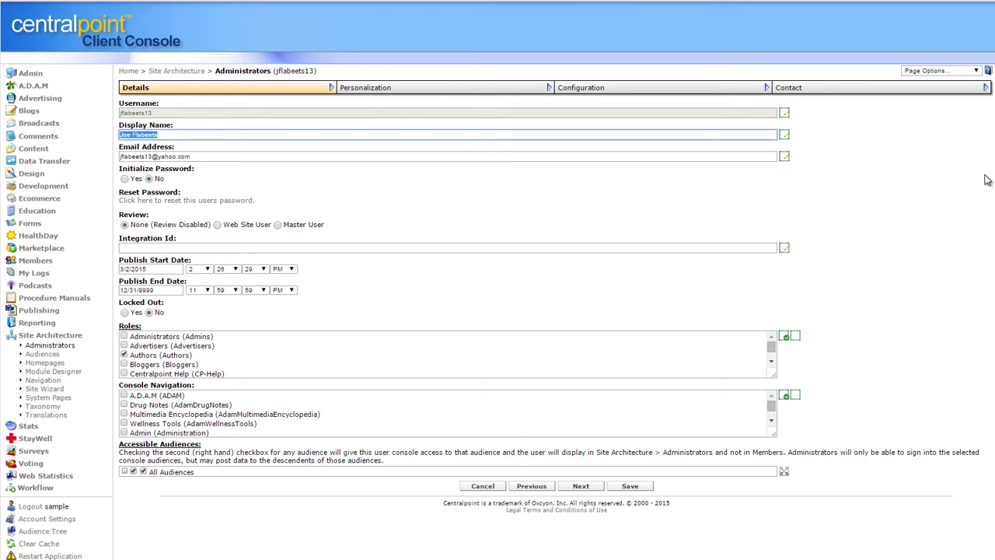
{"action": "scroll", "coordinate": [787, 395], "scroll_direction": "down", "scroll_amount": 1}
In Accessible Audiences, expand WV, Charleston and Barboursville, then tick WV and UT
{"action": "left_click", "coordinate": [178, 423]}
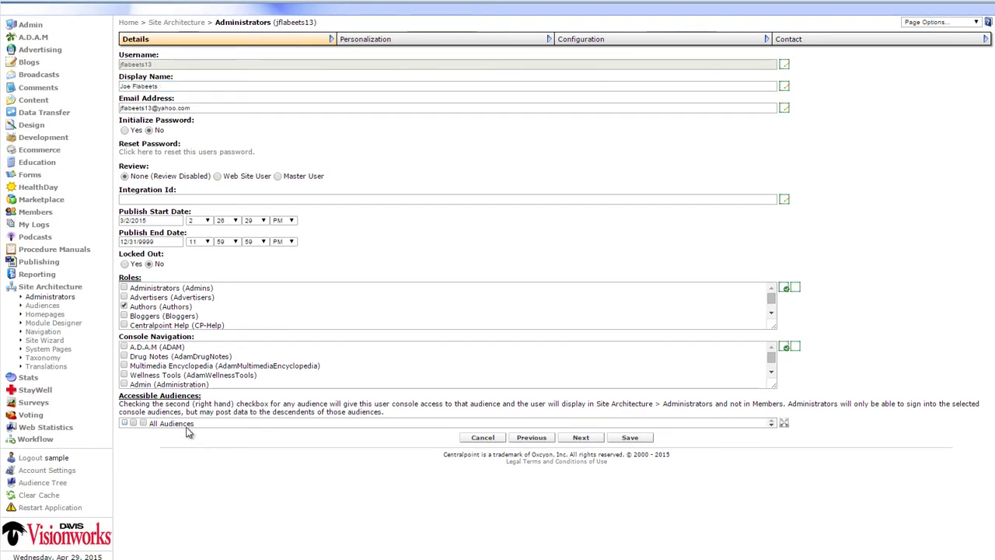
{"action": "left_click_drag", "start_coordinate": [773, 450], "coordinate": [768, 528]}
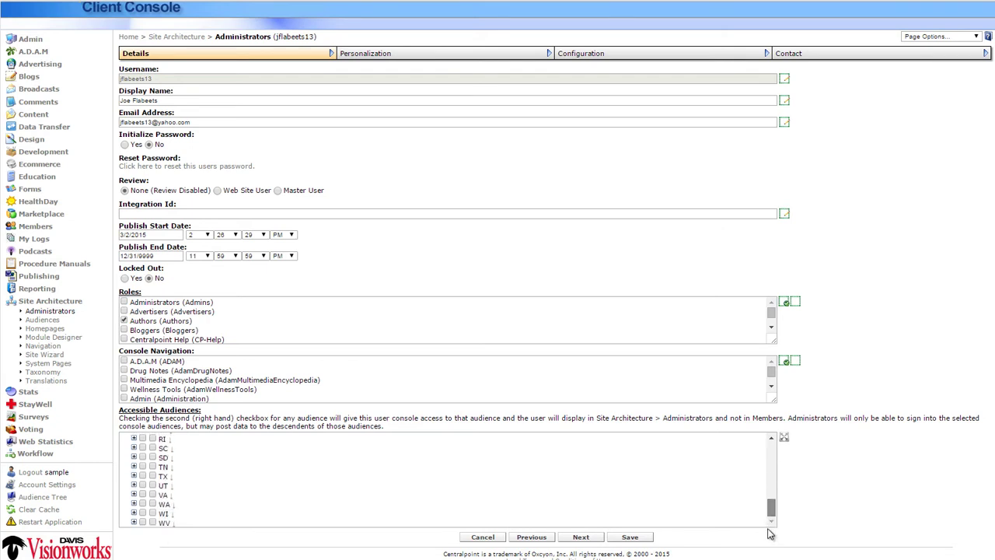
{"action": "left_click", "coordinate": [134, 521]}
{"action": "scroll", "coordinate": [771, 501], "scroll_direction": "down", "scroll_amount": 1}
{"action": "left_click", "coordinate": [143, 522]}
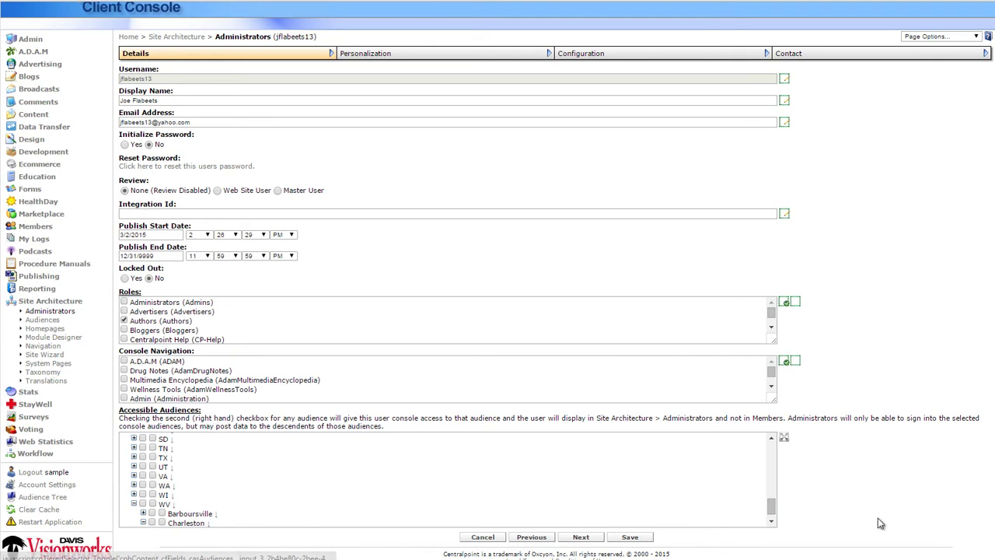
{"action": "scroll", "coordinate": [768, 506], "scroll_direction": "down", "scroll_amount": 1}
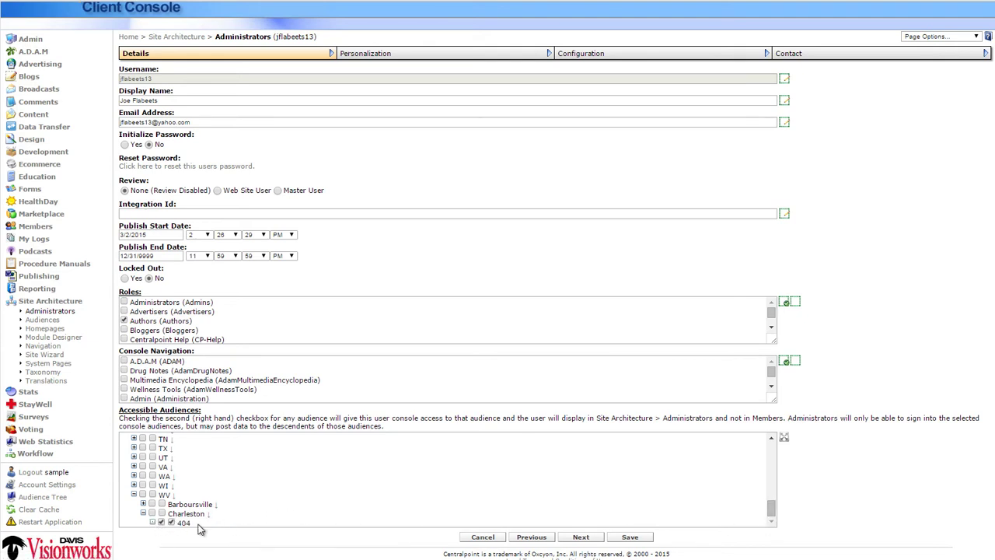
{"action": "left_click", "coordinate": [143, 504]}
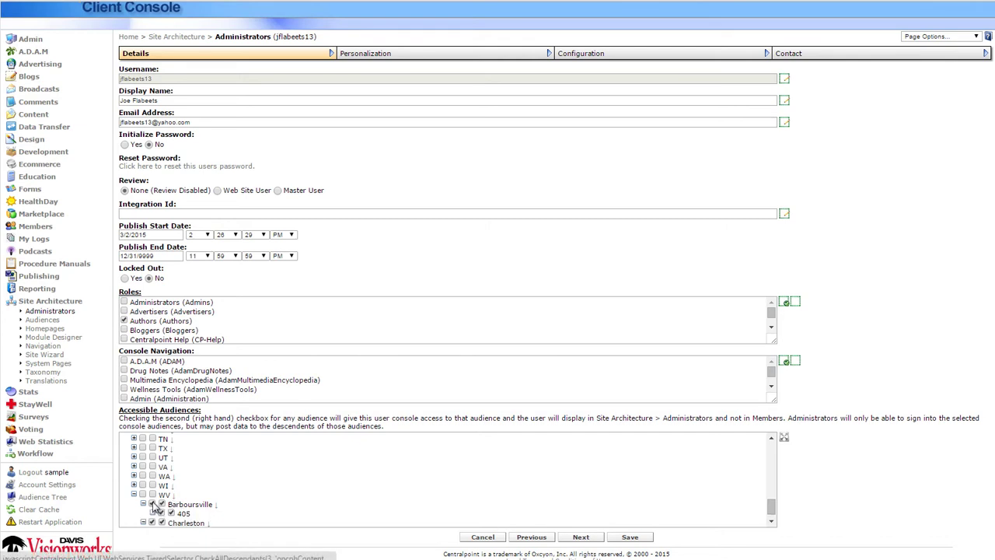
{"action": "left_click", "coordinate": [142, 495]}
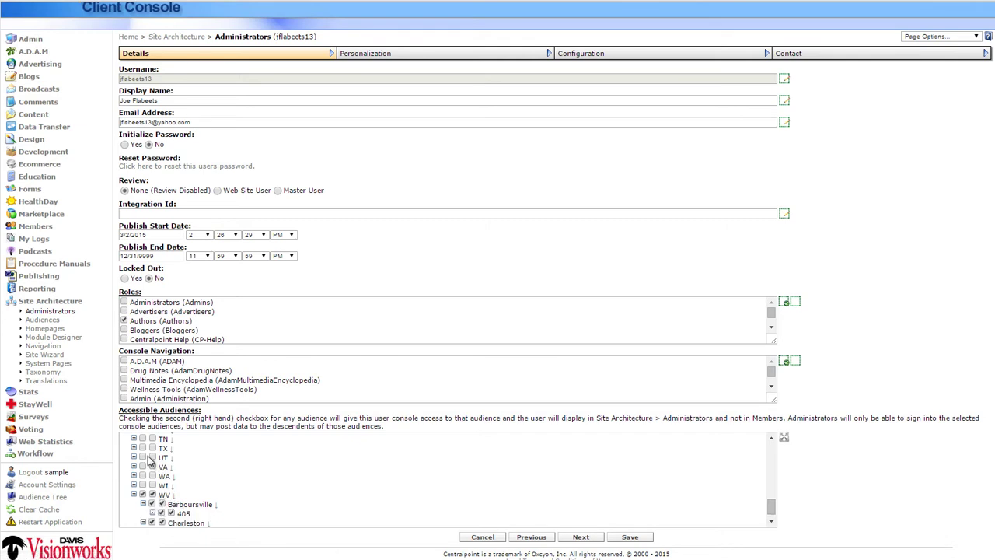
{"action": "left_click", "coordinate": [143, 458]}
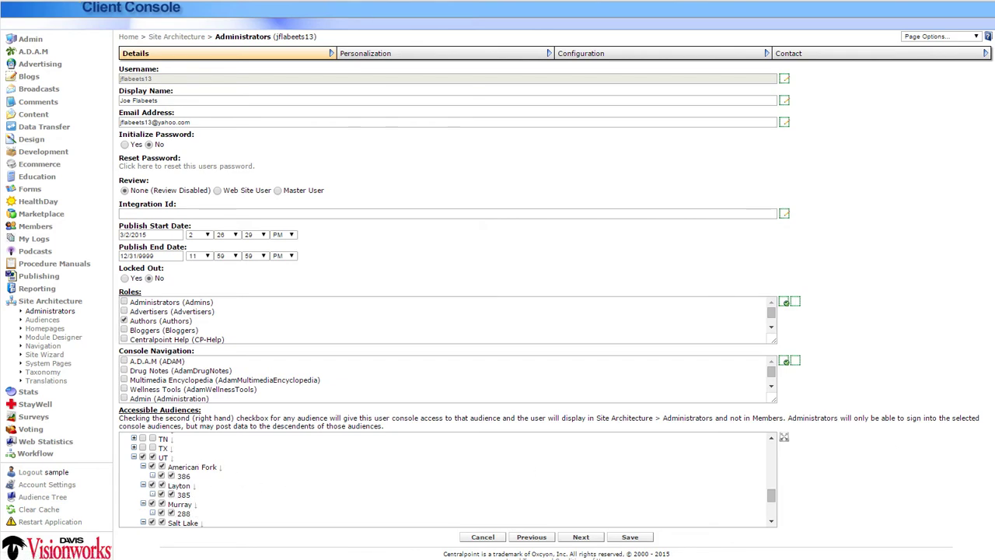
Enlarge the Console Navigation box and tick Reports and Education
{"action": "left_click_drag", "start_coordinate": [774, 403], "coordinate": [818, 494]}
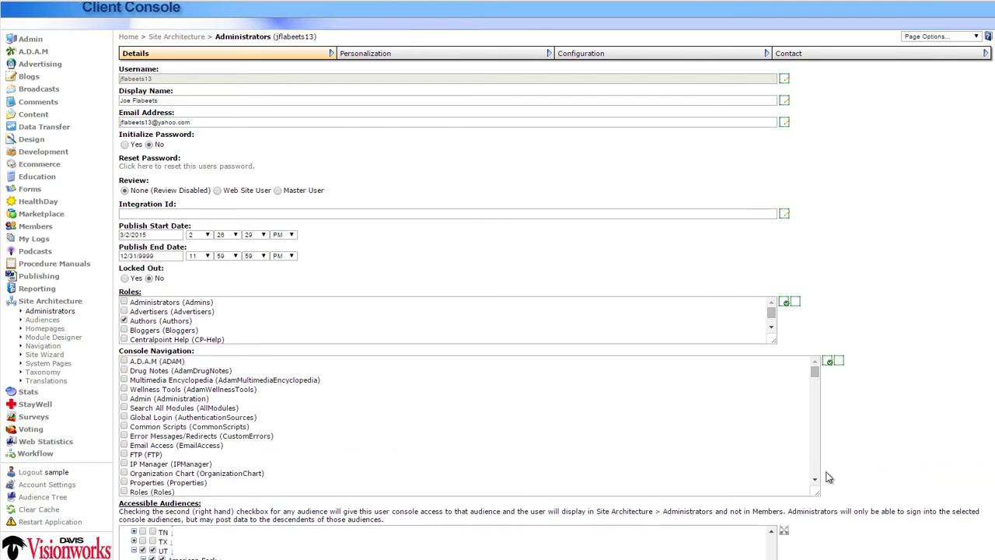
{"action": "left_click_drag", "start_coordinate": [815, 378], "coordinate": [814, 398]}
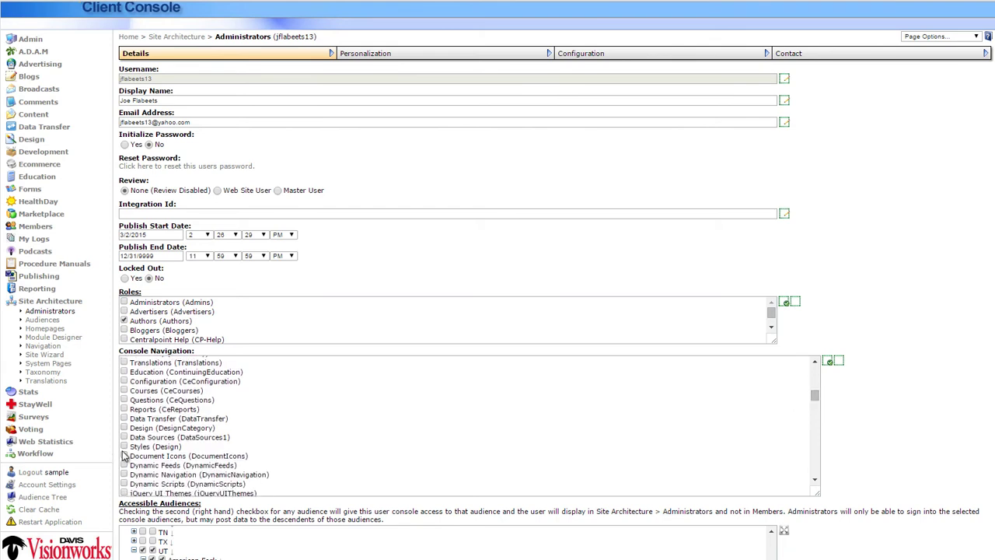
{"action": "left_click", "coordinate": [123, 410]}
{"action": "left_click", "coordinate": [123, 371]}
Try Review: Web Site User with a chosen reviewer, then set Review back to None
{"action": "left_click", "coordinate": [218, 191]}
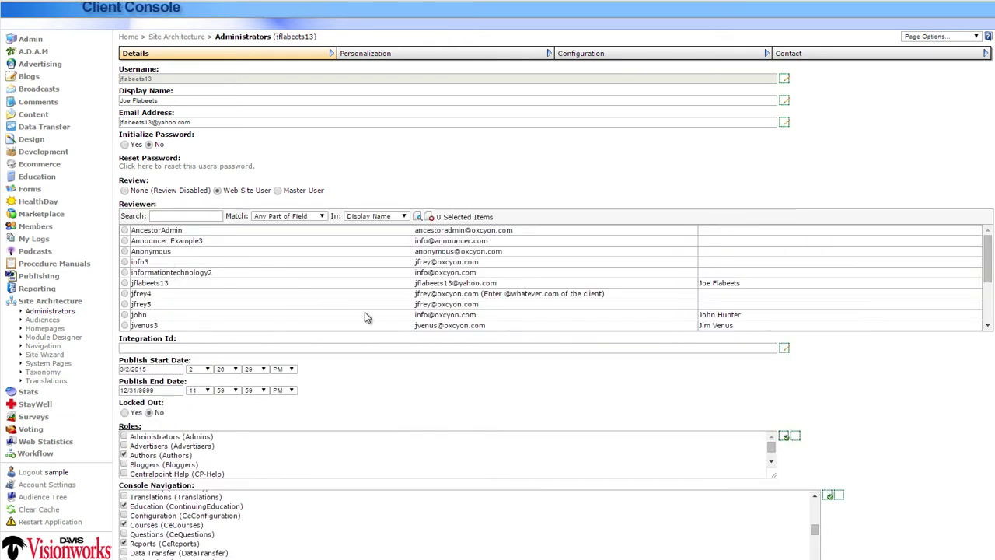
{"action": "left_click", "coordinate": [124, 315]}
{"action": "left_click_drag", "start_coordinate": [150, 181], "coordinate": [129, 178]}
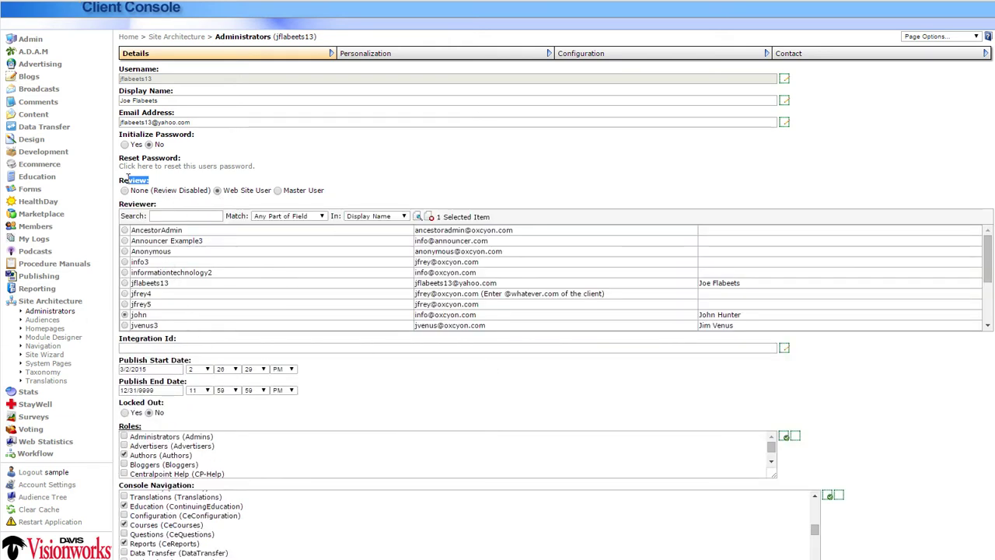
{"action": "left_click", "coordinate": [124, 191]}
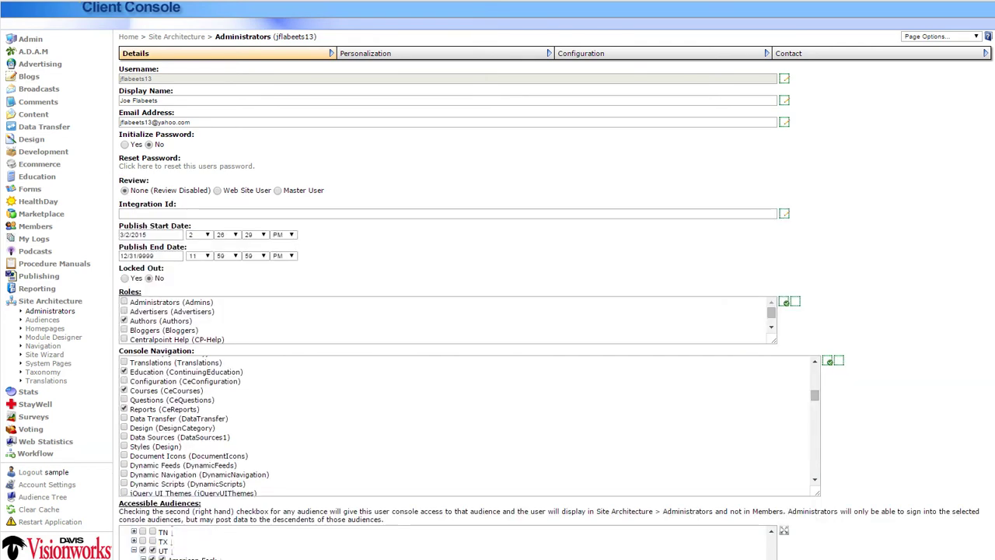
{"action": "scroll", "coordinate": [993, 236], "scroll_direction": "up", "scroll_amount": 1}
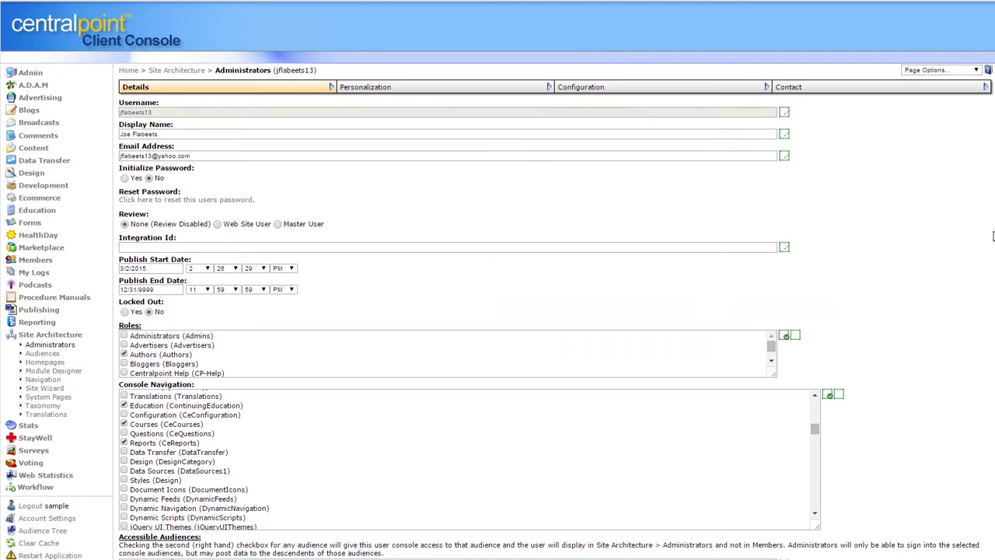
Inspect the Active Directory Global Login record's LDAP path and Custom authentication type
{"action": "left_click", "coordinate": [31, 73]}
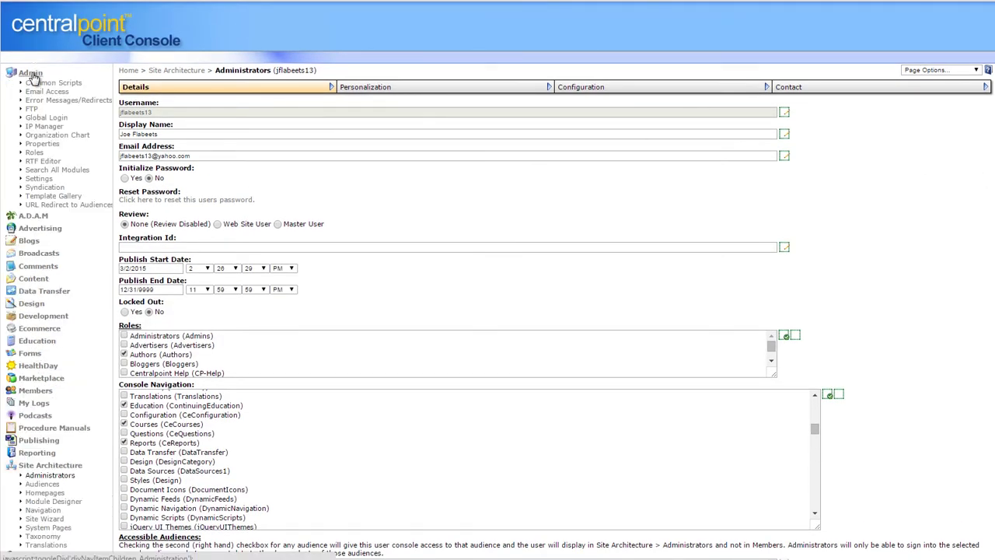
{"action": "left_click", "coordinate": [57, 119]}
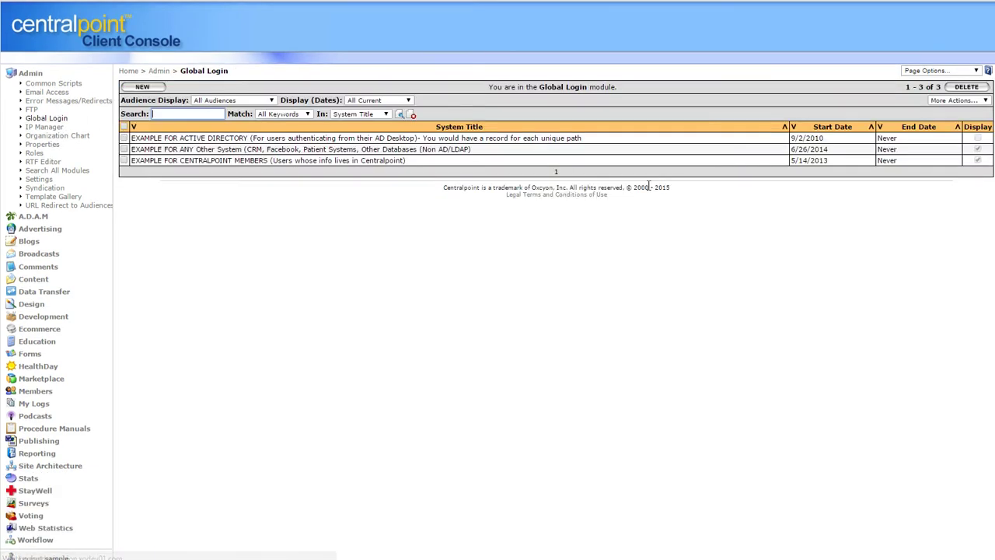
{"action": "left_click", "coordinate": [417, 141]}
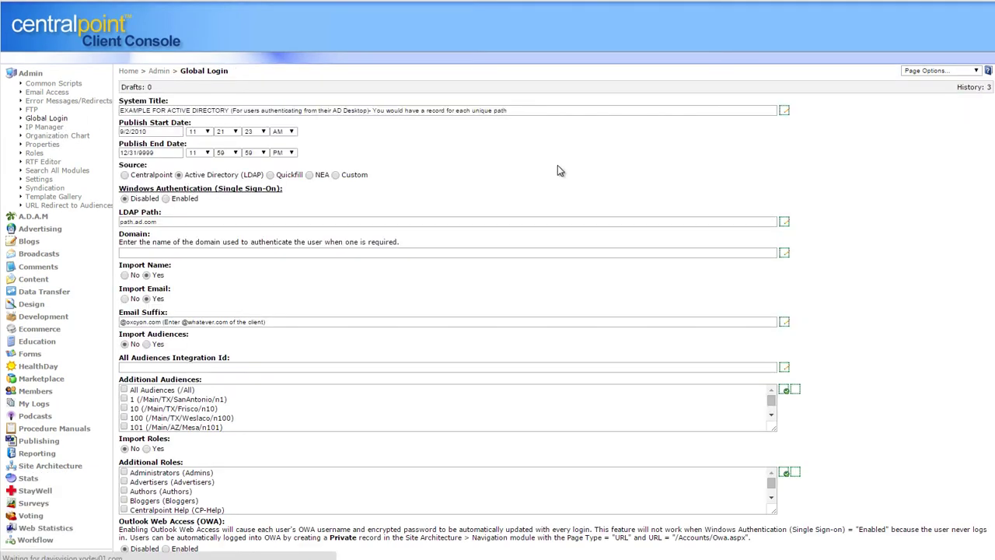
{"action": "left_click_drag", "start_coordinate": [264, 178], "coordinate": [190, 178]}
{"action": "left_click", "coordinate": [393, 174]}
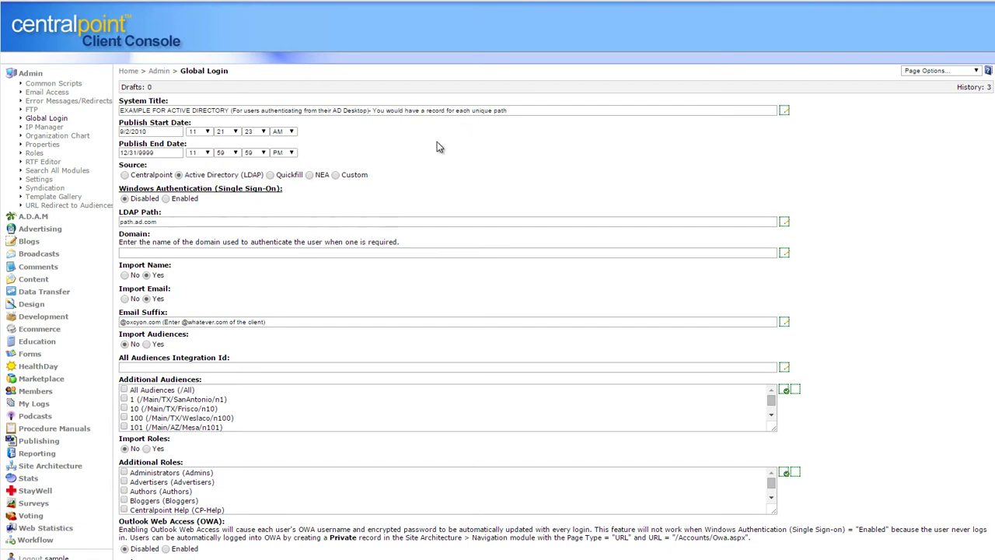
{"action": "left_click_drag", "start_coordinate": [203, 222], "coordinate": [46, 212]}
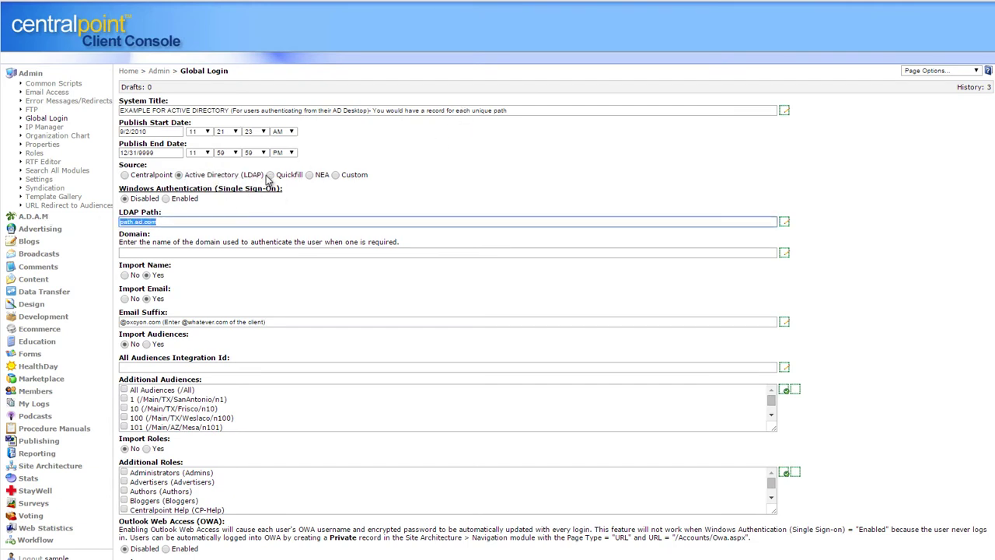
{"action": "left_click", "coordinate": [337, 176]}
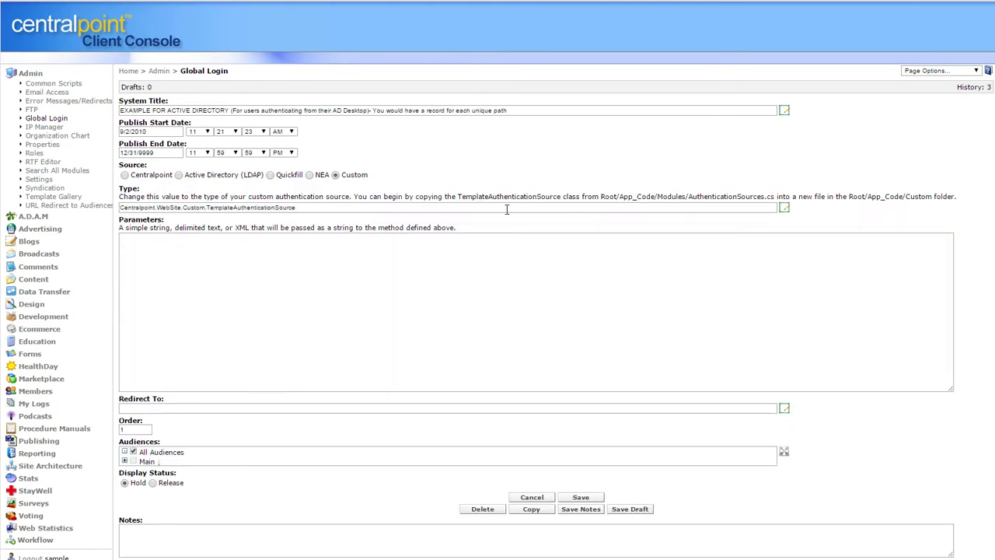
{"action": "left_click_drag", "start_coordinate": [356, 211], "coordinate": [120, 209]}
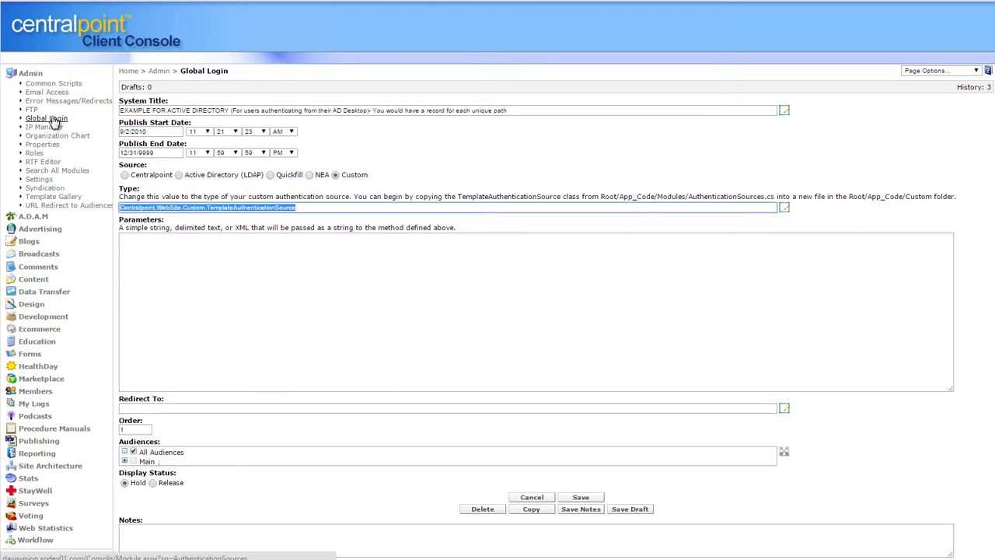
{"action": "left_click", "coordinate": [229, 139]}
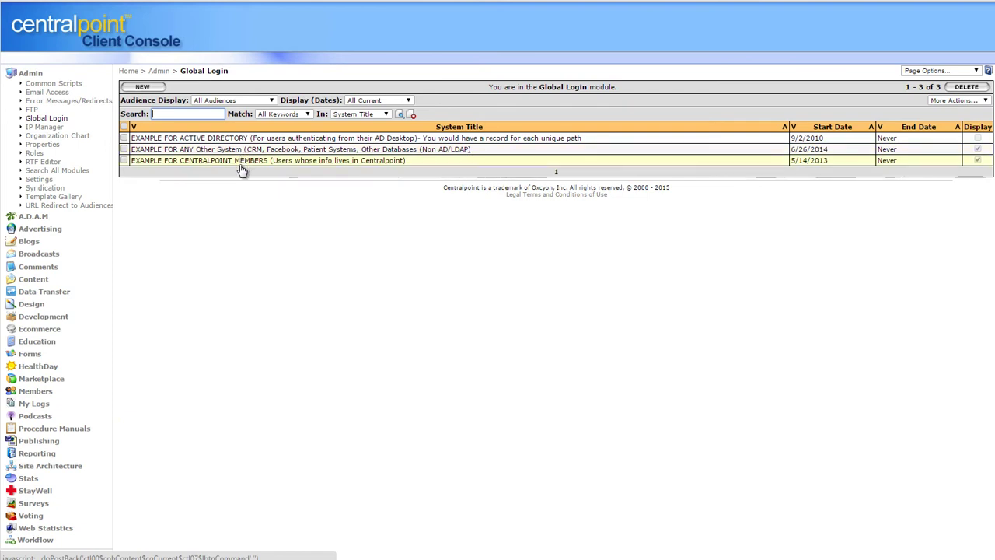
Review the Any Other System record's parameters text and return to the Global Login list
{"action": "left_click", "coordinate": [247, 153]}
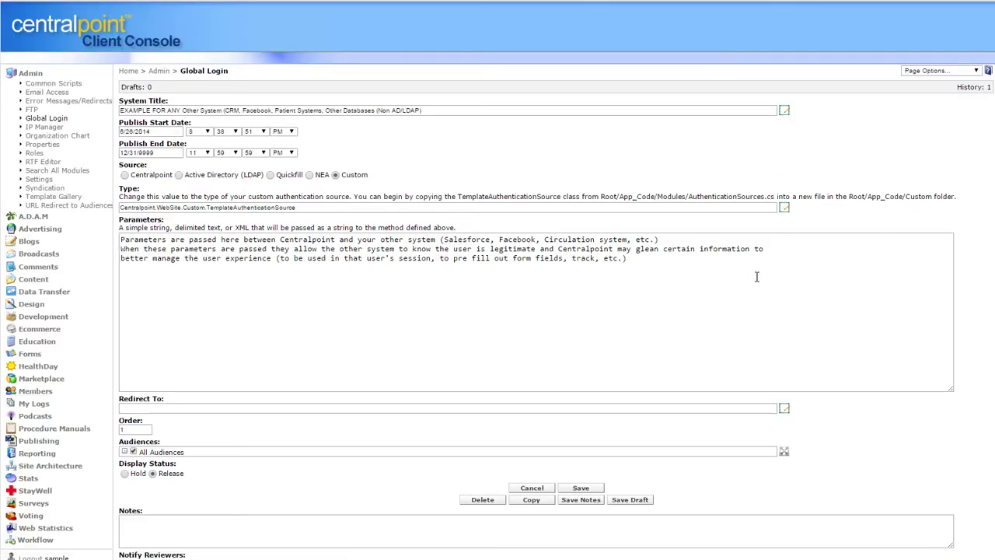
{"action": "left_click_drag", "start_coordinate": [757, 277], "coordinate": [95, 213]}
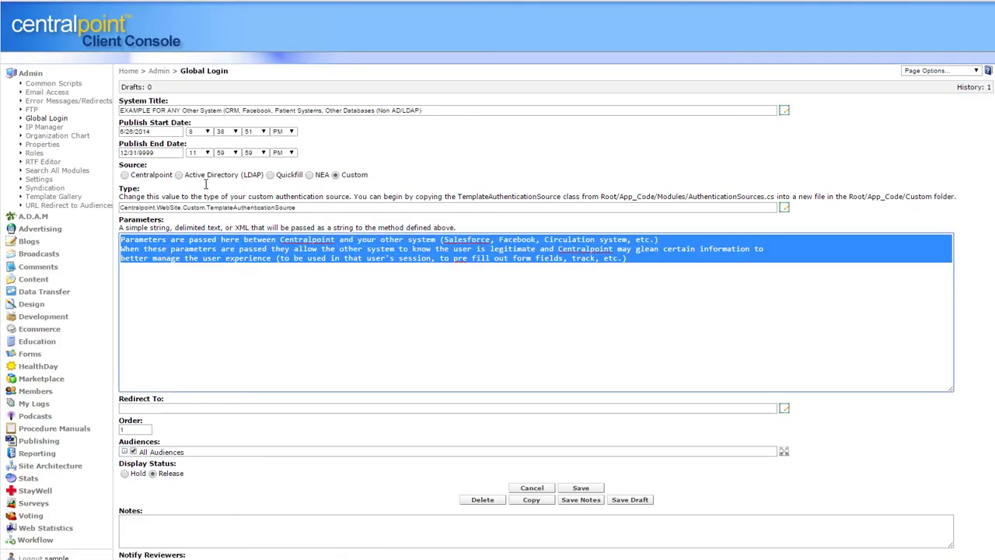
{"action": "left_click", "coordinate": [58, 119]}
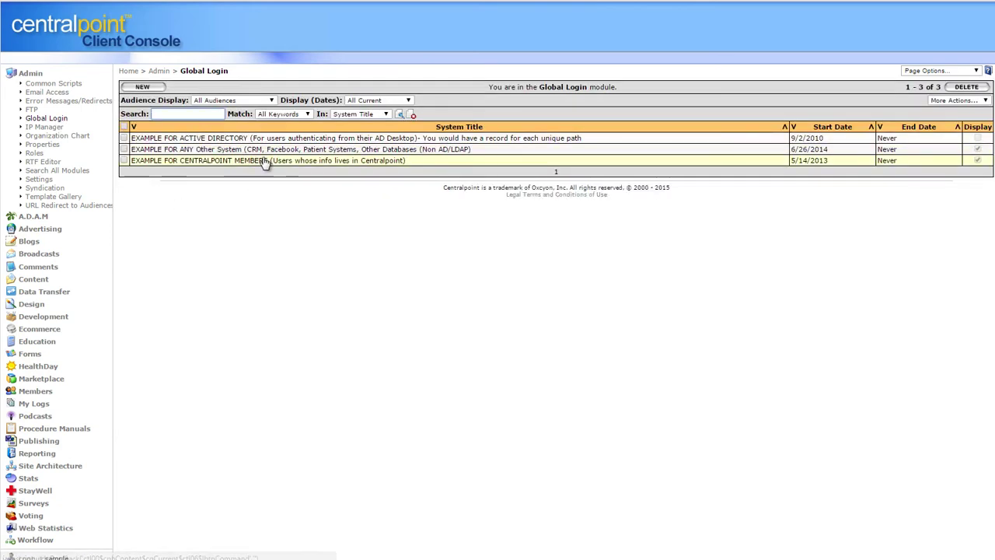
Create and submit a new role named 'Store Manager' under Admin > Roles
{"action": "left_click", "coordinate": [33, 154]}
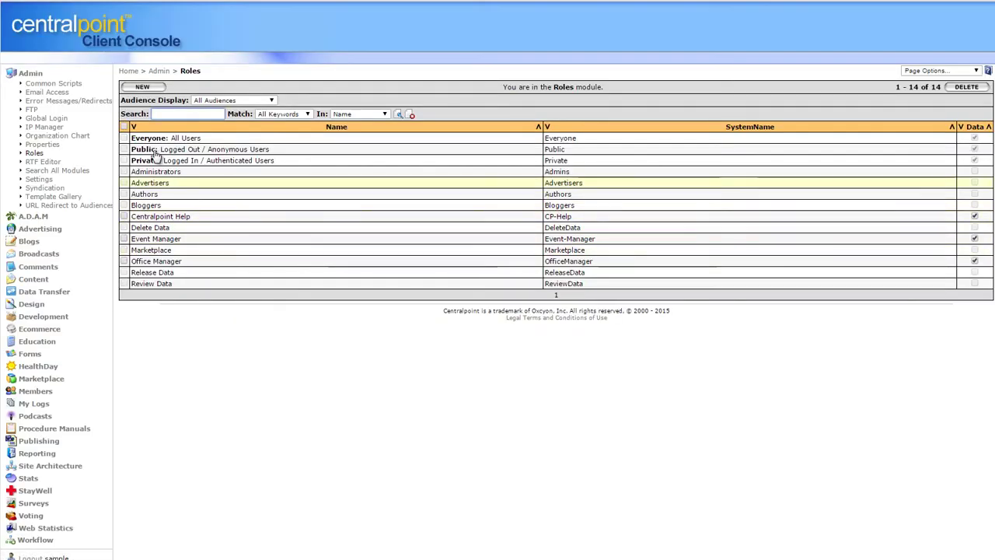
{"action": "left_click", "coordinate": [142, 87]}
{"action": "left_click", "coordinate": [215, 94]}
{"action": "type", "text": "Sto"}
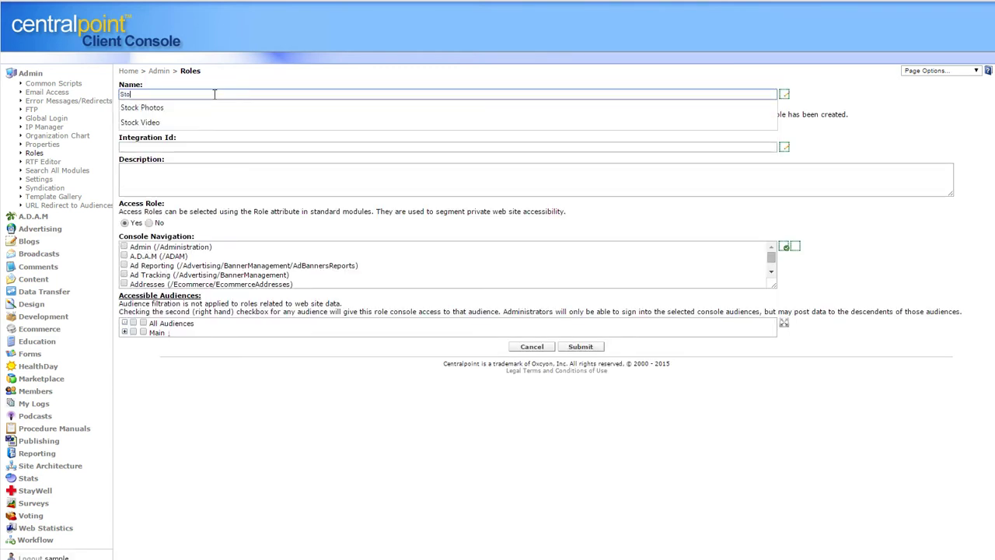
{"action": "type", "text": "re Manager"}
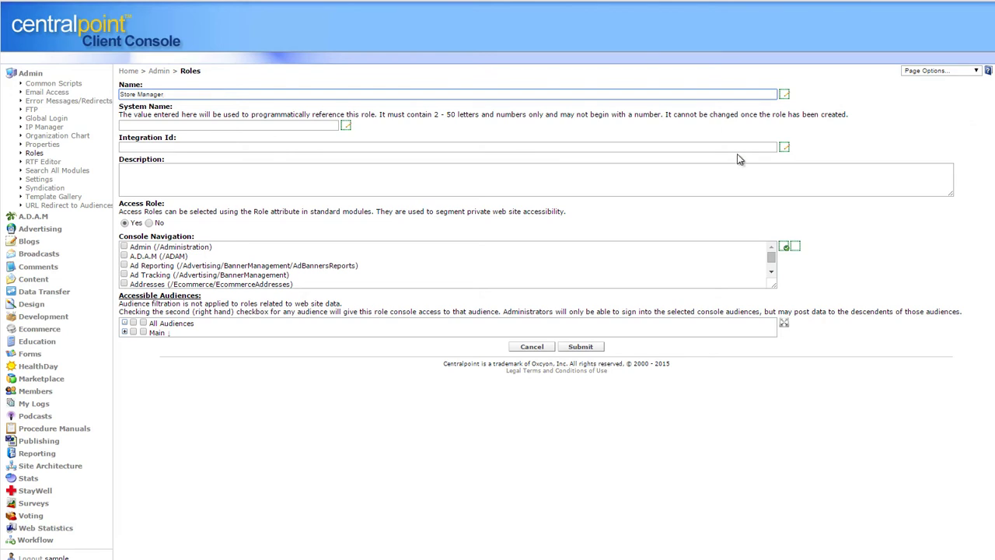
{"action": "left_click", "coordinate": [580, 346]}
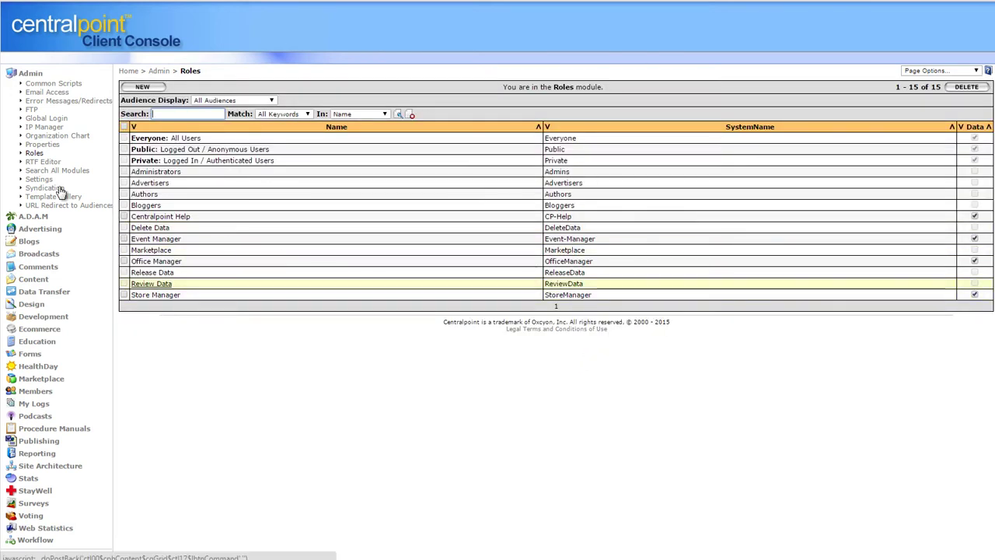
{"action": "left_click", "coordinate": [34, 73]}
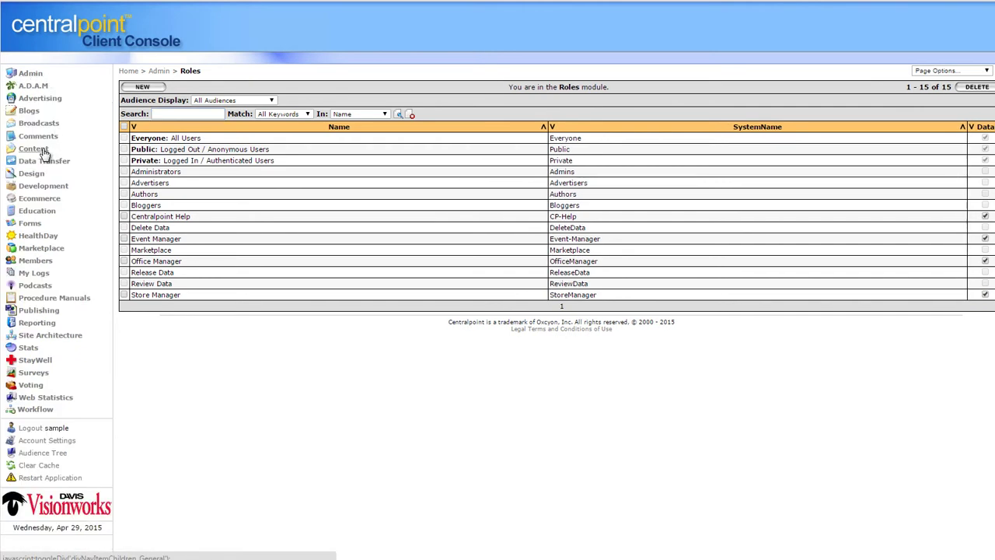
Edit Sample Event - Heart from Content > Events and check its title and publish start/end dates
{"action": "left_click", "coordinate": [43, 151]}
{"action": "left_click", "coordinate": [40, 169]}
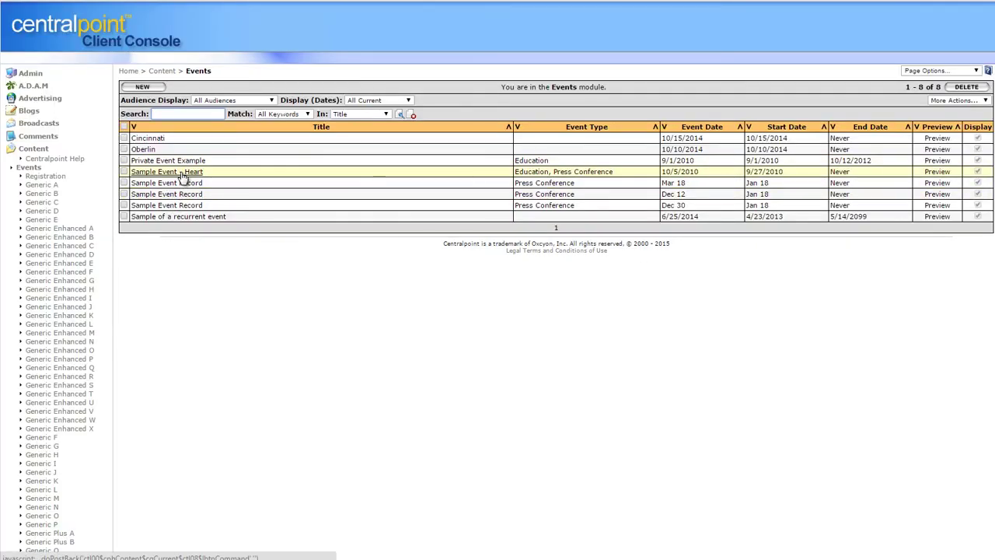
{"action": "left_click", "coordinate": [181, 174]}
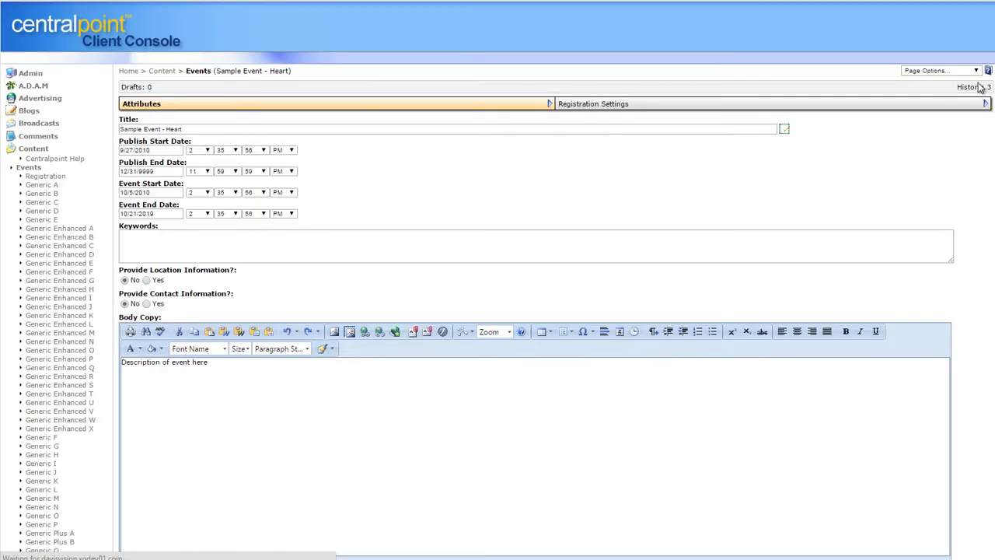
{"action": "left_click_drag", "start_coordinate": [192, 135], "coordinate": [64, 121]}
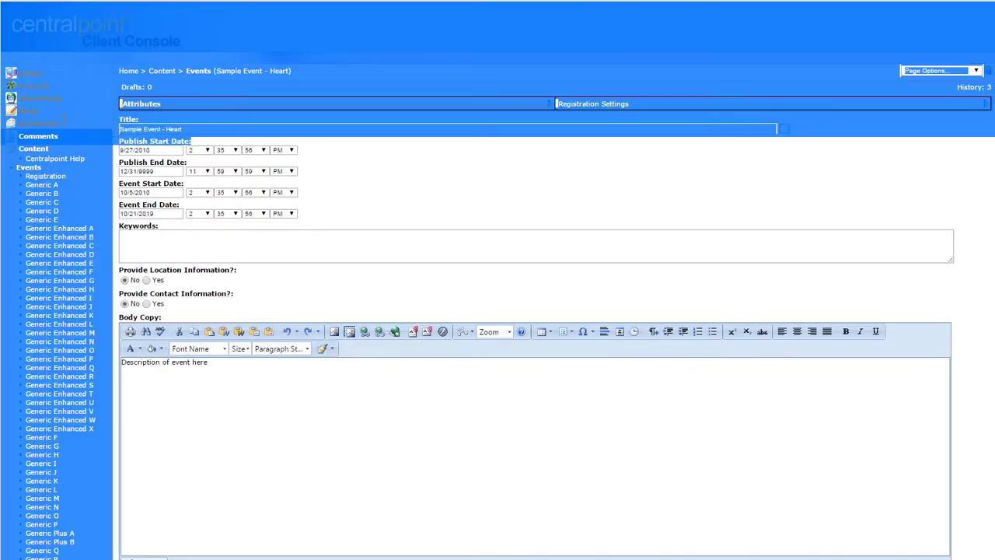
{"action": "left_click", "coordinate": [419, 181]}
{"action": "left_click_drag", "start_coordinate": [182, 129], "coordinate": [126, 121]}
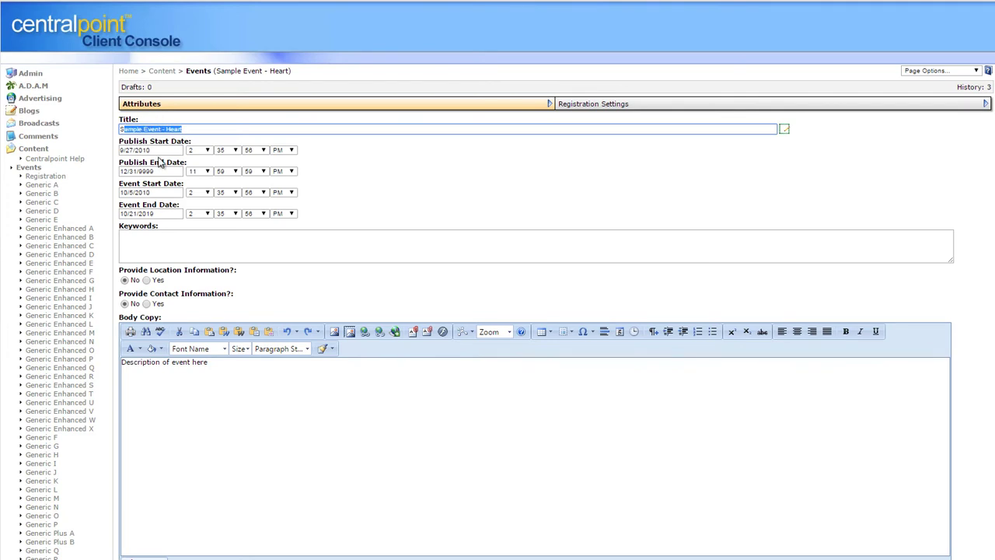
{"action": "left_click", "coordinate": [164, 150]}
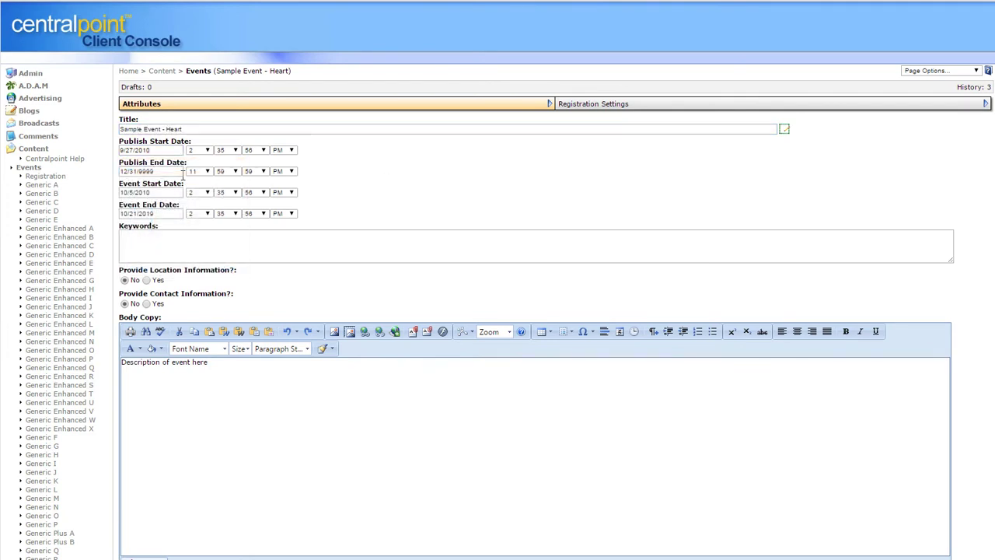
{"action": "left_click", "coordinate": [182, 172]}
{"action": "scroll", "coordinate": [479, 189], "scroll_direction": "down", "scroll_amount": 3}
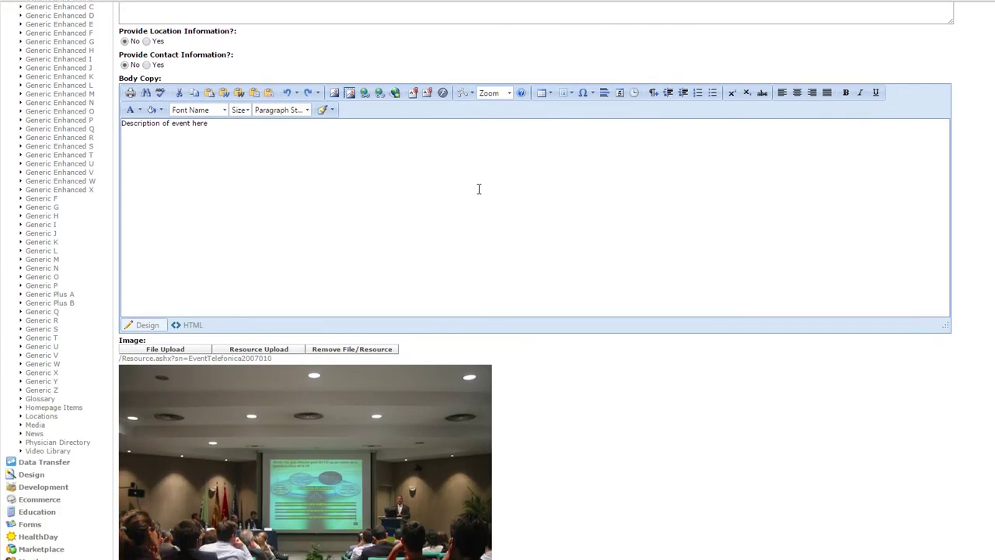
Extend the Body Copy text and colour that line blue
{"action": "left_click", "coordinate": [219, 124]}
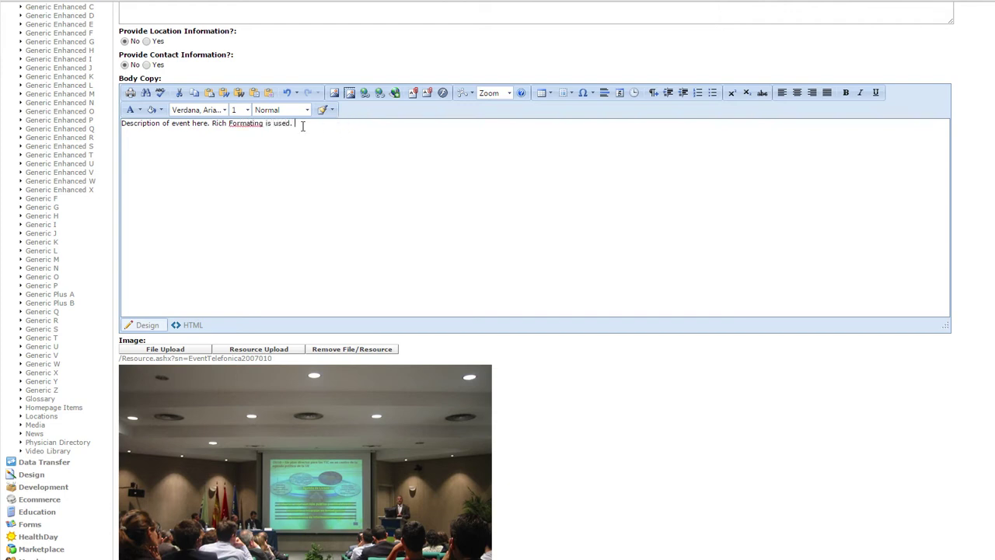
{"action": "left_click_drag", "start_coordinate": [302, 126], "coordinate": [94, 124]}
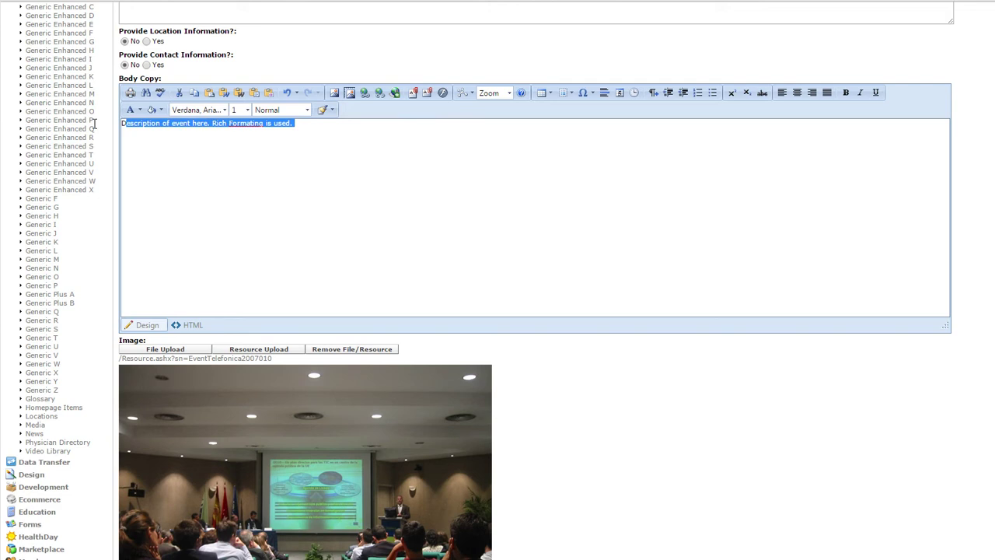
{"action": "left_click", "coordinate": [139, 109]}
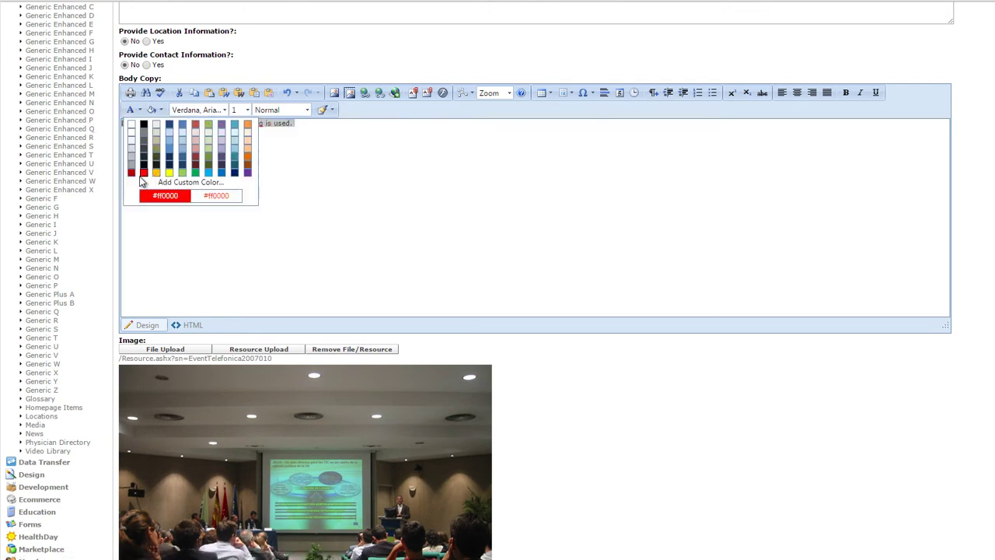
{"action": "left_click", "coordinate": [210, 174]}
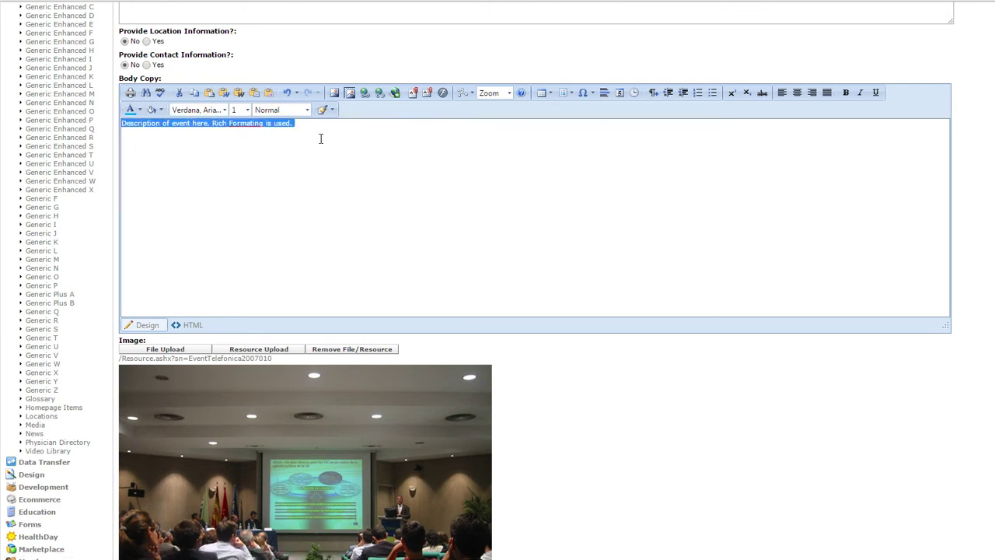
Make the Body Copy line bold and italic at font size 4, then open an insert dialog
{"action": "left_click", "coordinate": [846, 93]}
{"action": "left_click", "coordinate": [859, 92]}
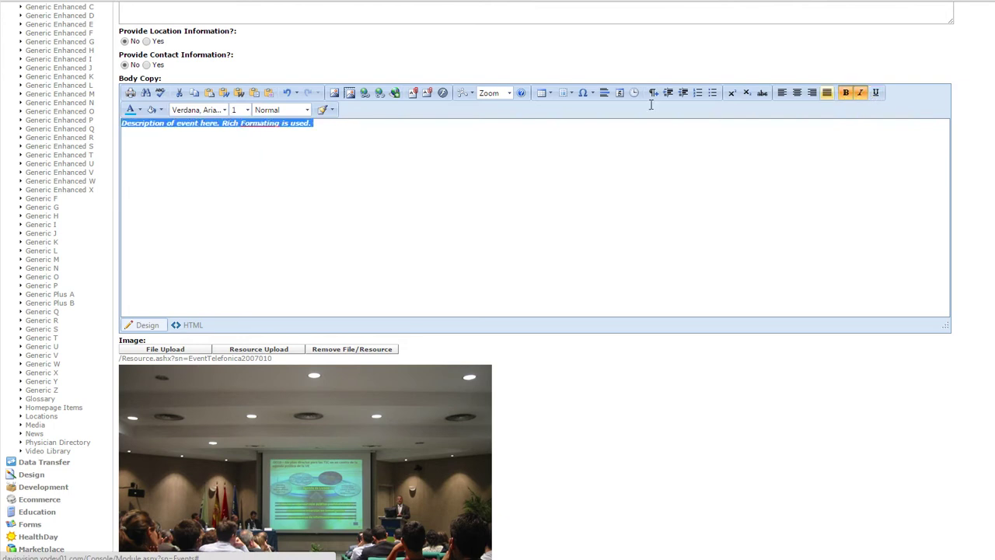
{"action": "left_click", "coordinate": [244, 109]}
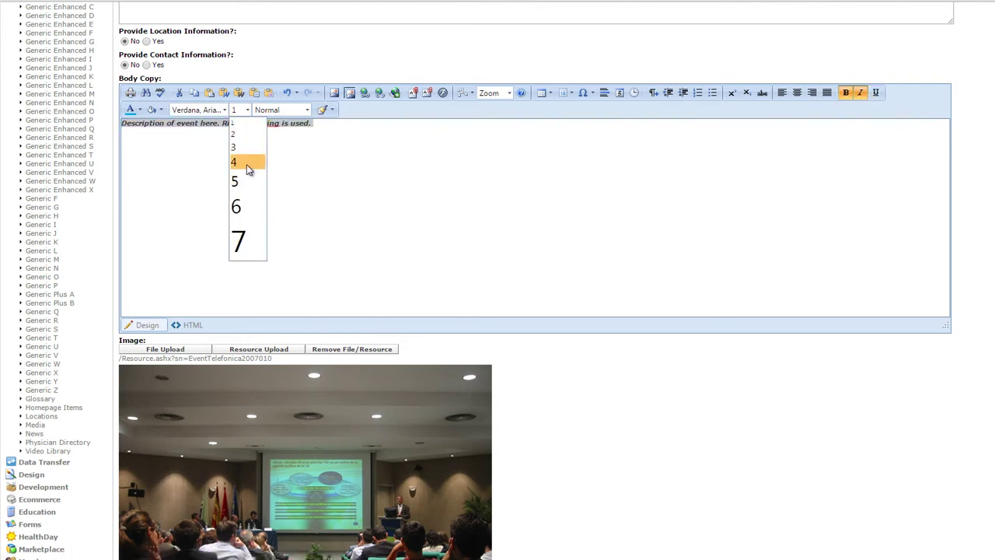
{"action": "left_click", "coordinate": [247, 163]}
{"action": "left_click", "coordinate": [460, 128]}
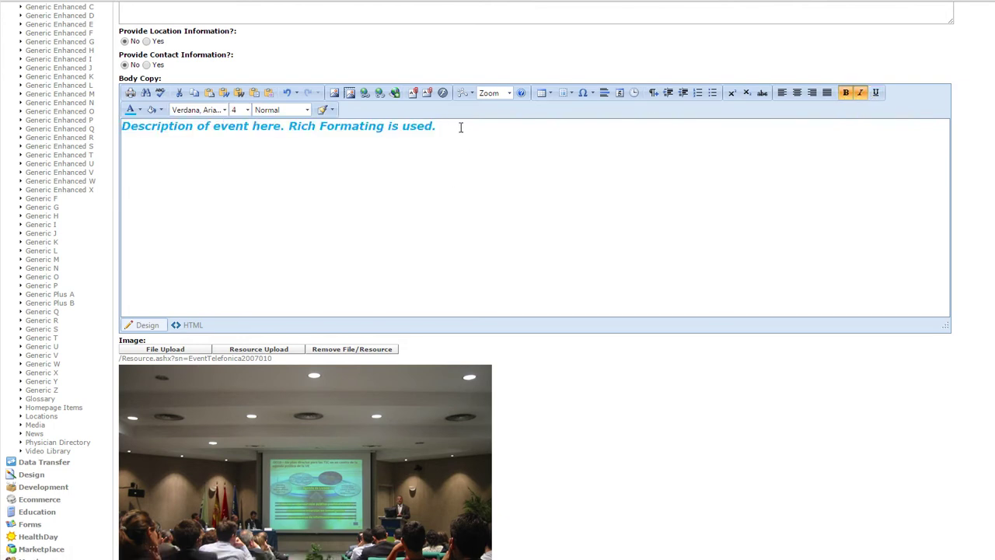
{"action": "left_click", "coordinate": [335, 94]}
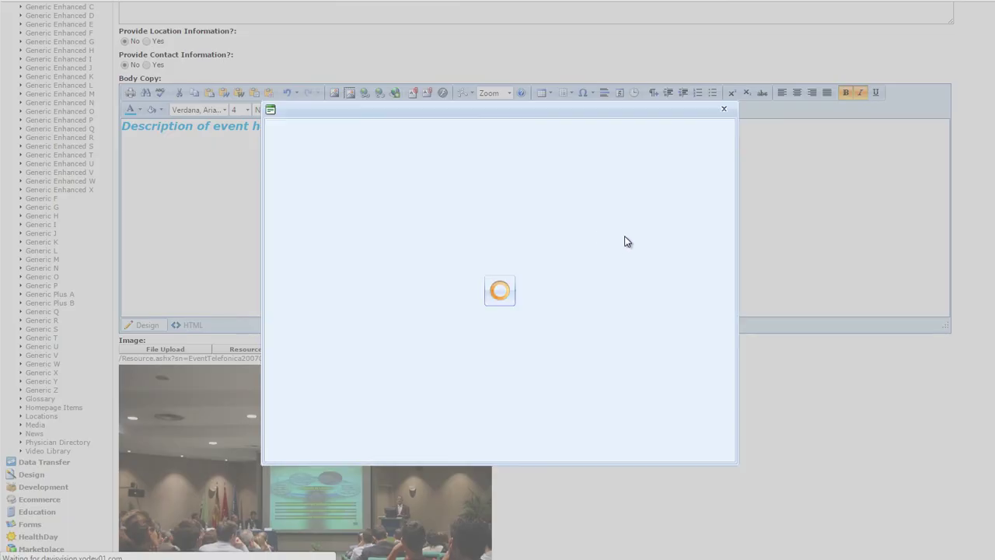
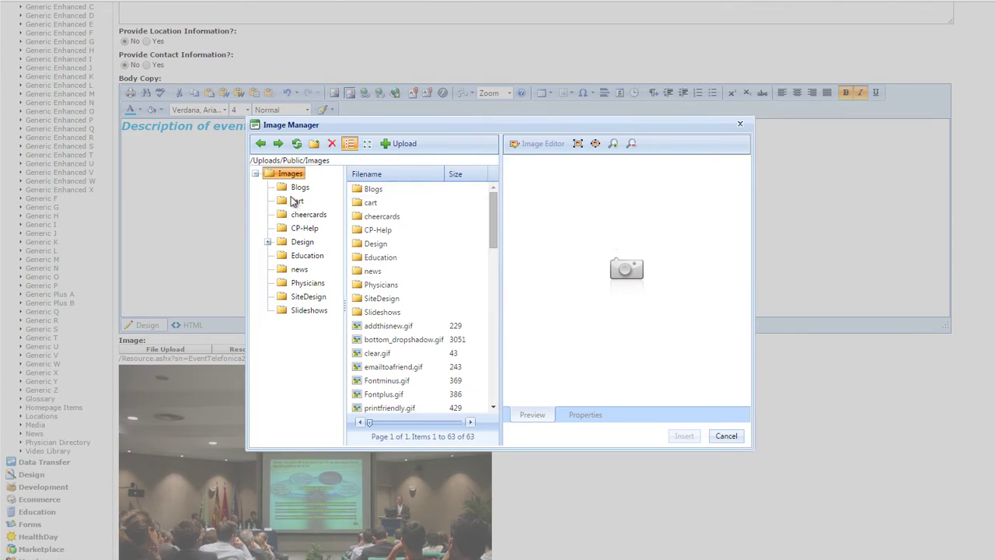
Insert the coconut image from Design > DemoImages into the event's body copy
{"action": "left_click", "coordinate": [303, 242]}
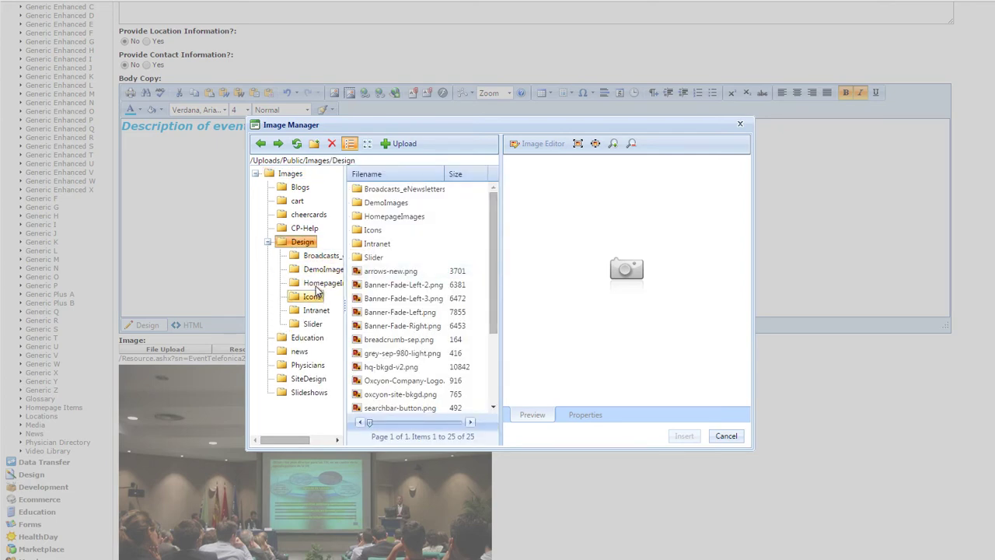
{"action": "left_click", "coordinate": [320, 269]}
{"action": "left_click", "coordinate": [390, 217]}
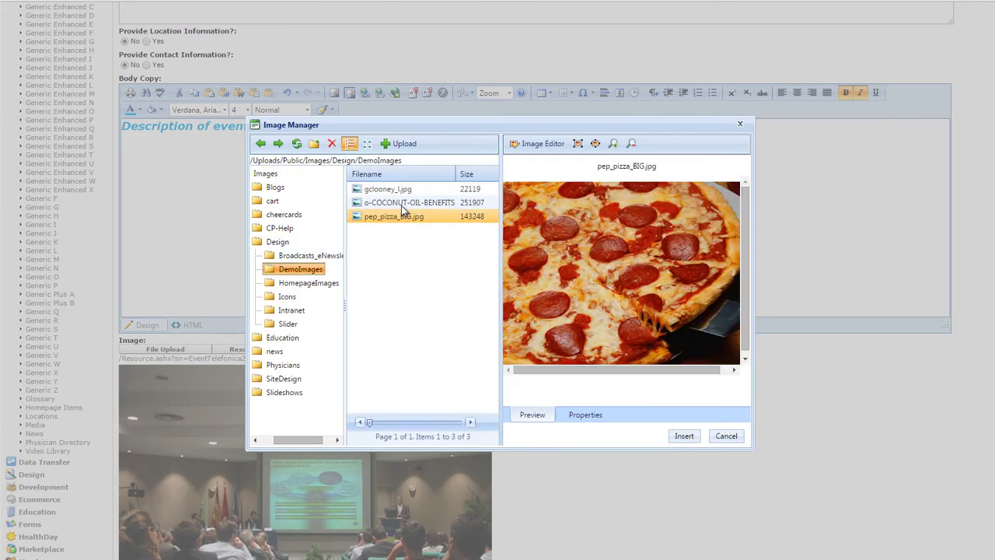
{"action": "left_click", "coordinate": [440, 204]}
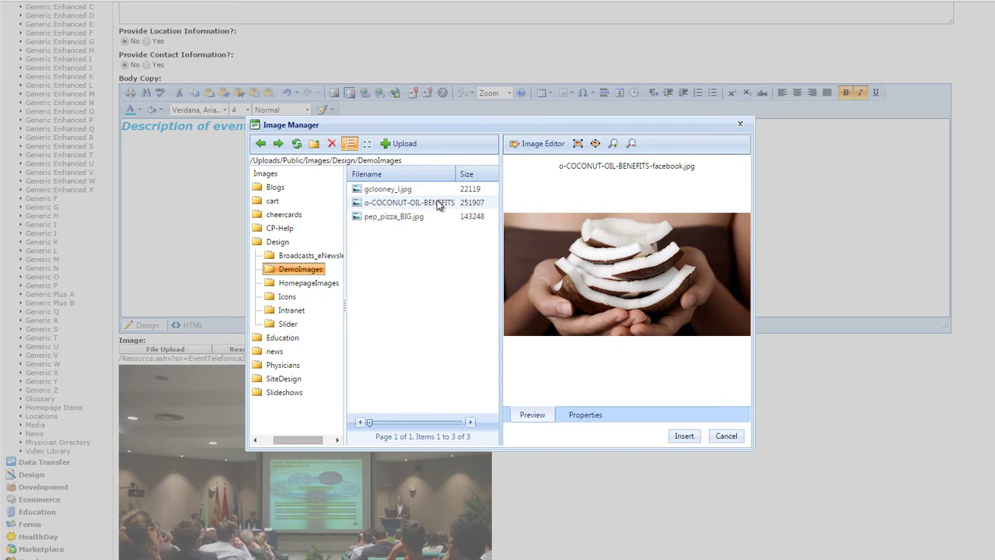
{"action": "left_click", "coordinate": [683, 435]}
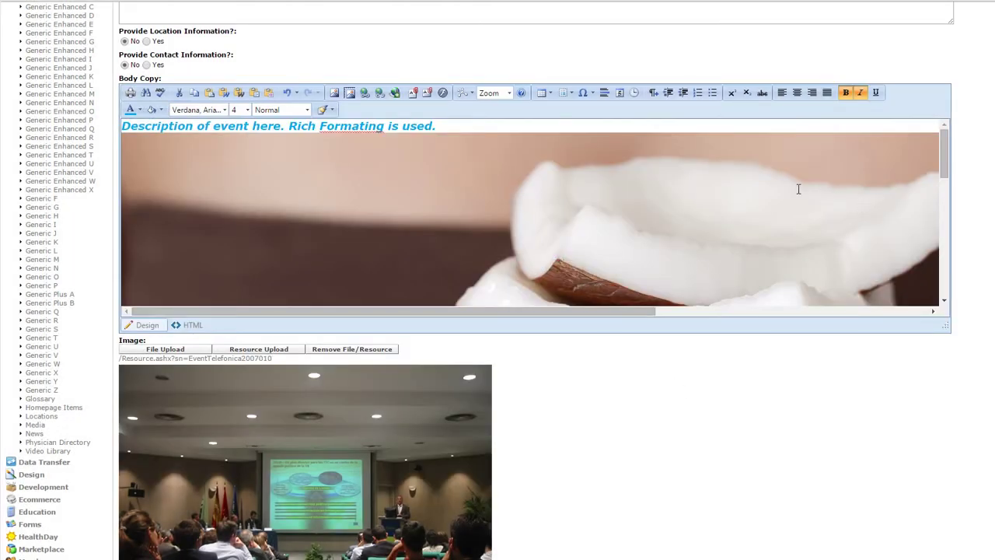
Select the inserted coconut image in the editor and delete it
{"action": "scroll", "coordinate": [798, 188], "scroll_direction": "down", "scroll_amount": 3}
{"action": "scroll", "coordinate": [861, 149], "scroll_direction": "right", "scroll_amount": 5}
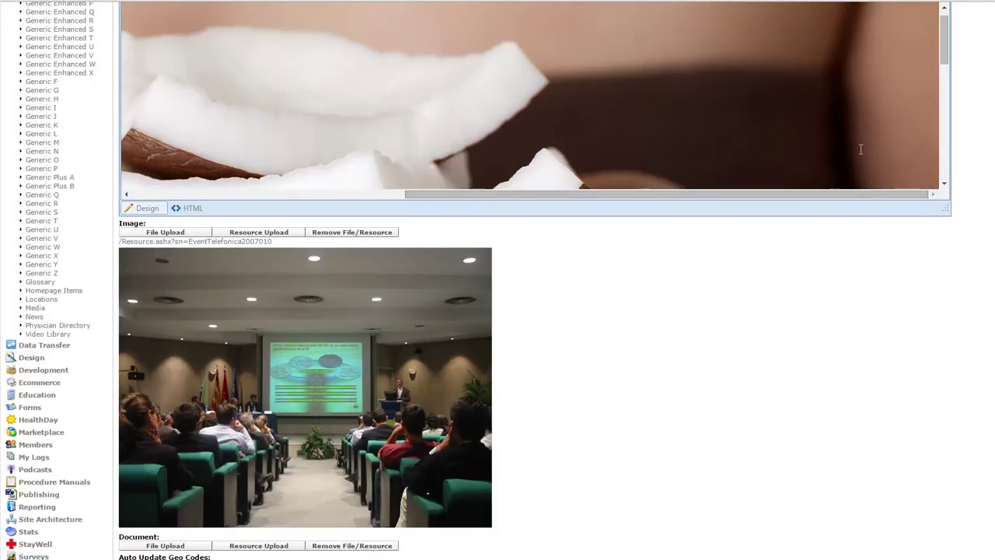
{"action": "scroll", "coordinate": [693, 302], "scroll_direction": "up", "scroll_amount": 4}
{"action": "left_click", "coordinate": [690, 308]}
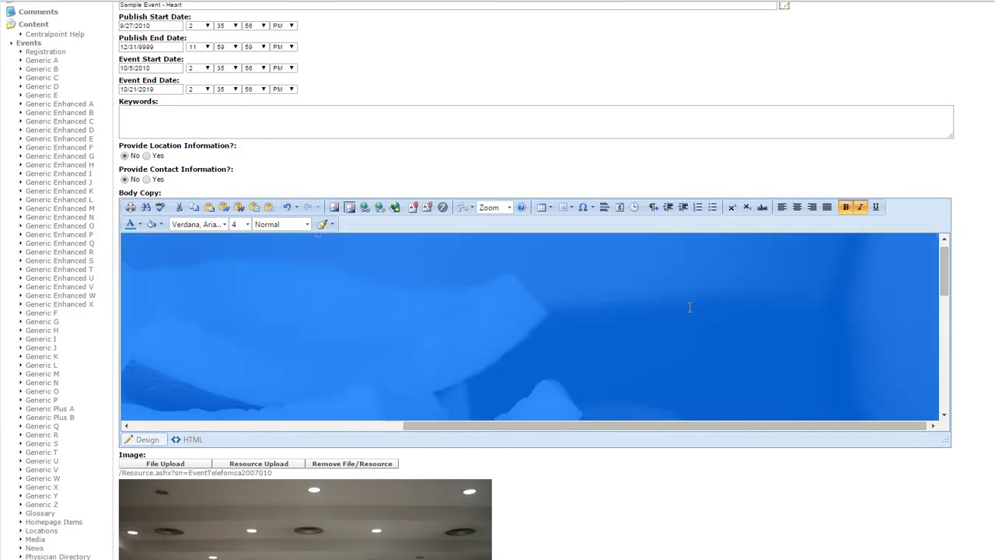
{"action": "key", "text": "Delete"}
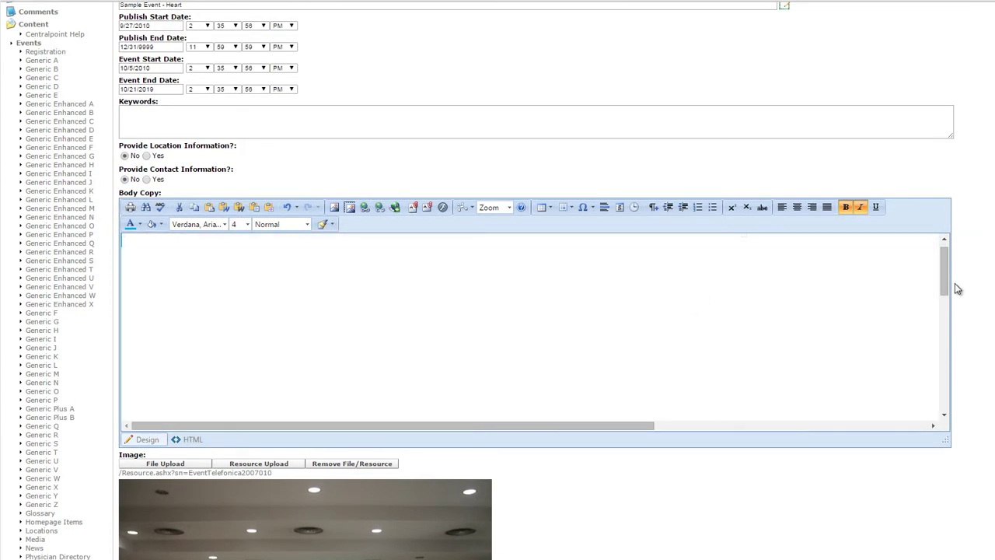
Correct 'Formating' to 'Formatting', insert the doctor photo below it, and make the editor taller
{"action": "scroll", "coordinate": [945, 266], "scroll_direction": "up", "scroll_amount": 2}
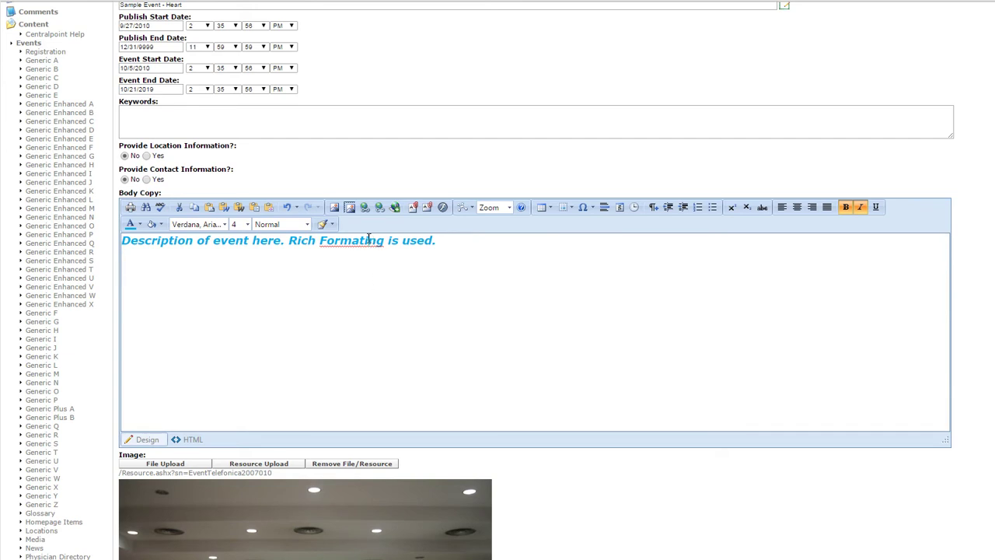
{"action": "type", "text": "t"}
{"action": "left_click", "coordinate": [334, 207]}
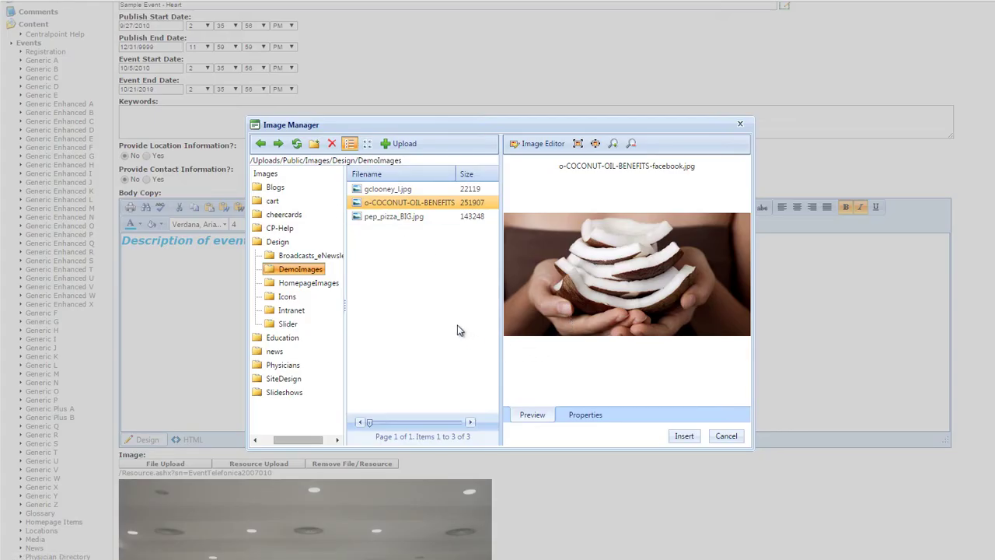
{"action": "left_click", "coordinate": [400, 189]}
{"action": "left_click", "coordinate": [684, 436]}
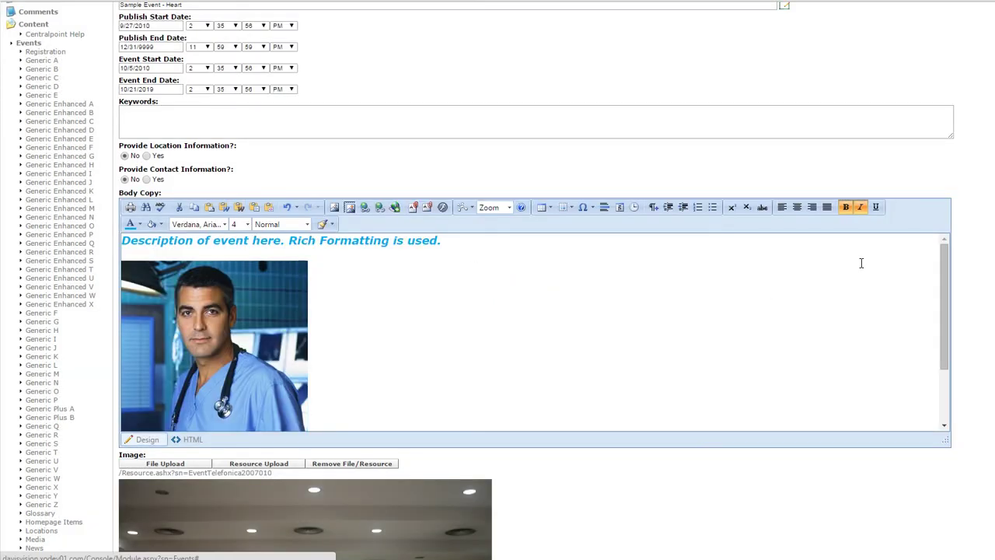
{"action": "left_click_drag", "start_coordinate": [946, 442], "coordinate": [925, 557]}
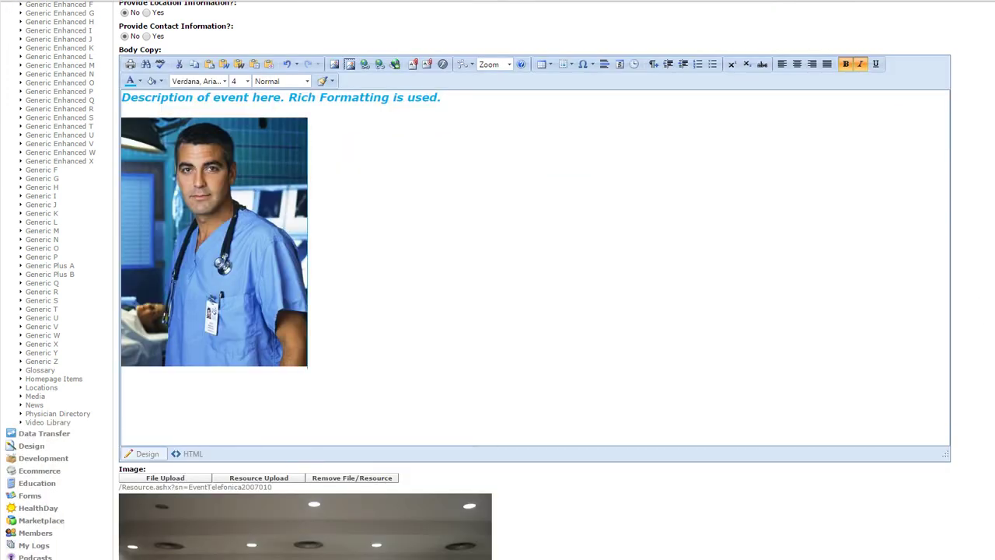
Expand the Audiences tree down to WV > Charleston locations and enlarge the list to full height
{"action": "scroll", "coordinate": [979, 304], "scroll_direction": "down", "scroll_amount": 3}
{"action": "scroll", "coordinate": [456, 177], "scroll_direction": "down", "scroll_amount": 3}
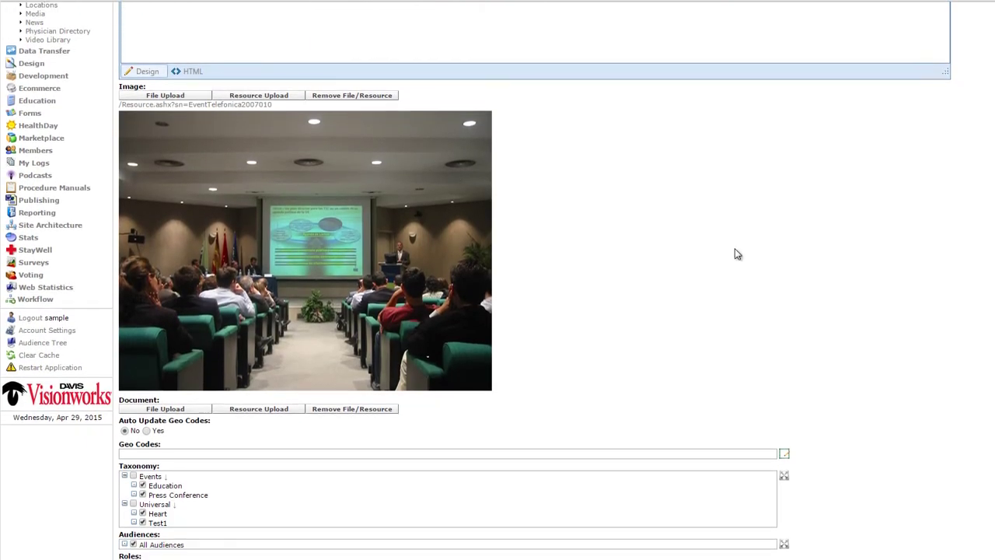
{"action": "scroll", "coordinate": [334, 231], "scroll_direction": "down", "scroll_amount": 5}
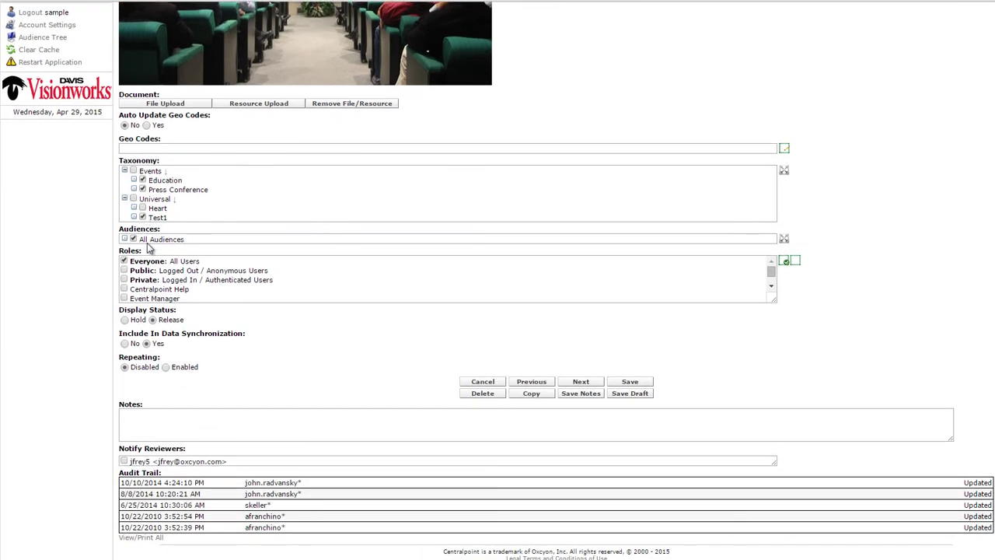
{"action": "left_click", "coordinate": [159, 239]}
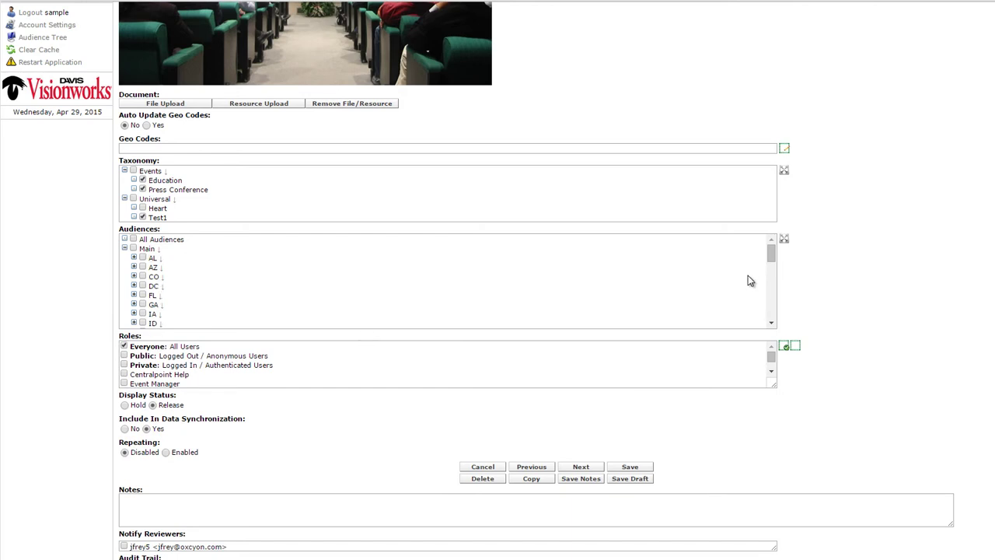
{"action": "left_click_drag", "start_coordinate": [772, 255], "coordinate": [768, 326]}
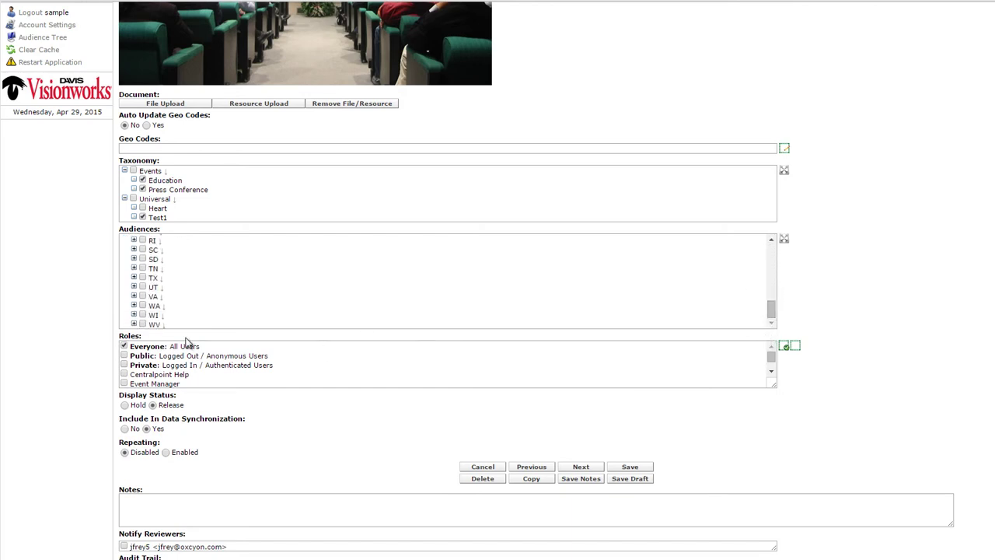
{"action": "left_click", "coordinate": [134, 324]}
{"action": "left_click_drag", "start_coordinate": [777, 307], "coordinate": [777, 313]}
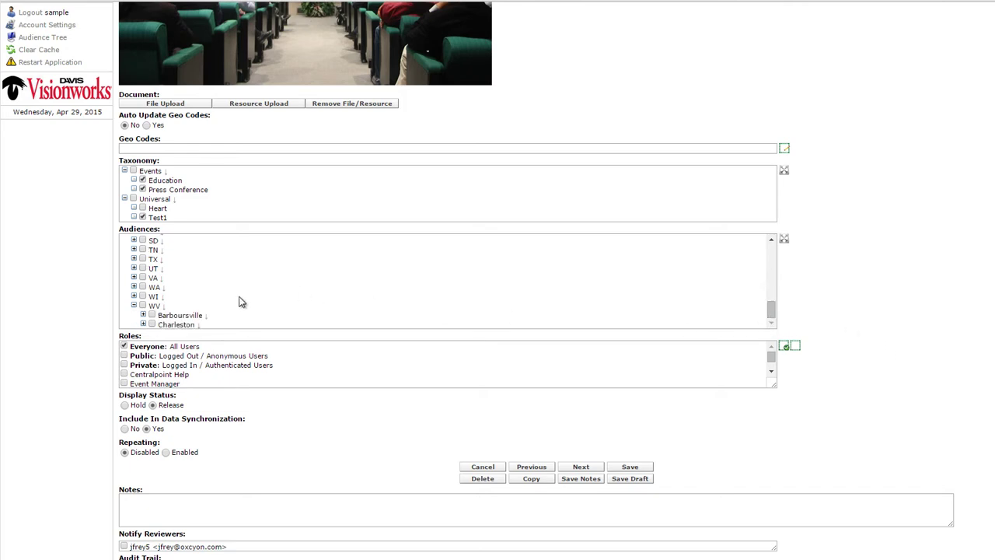
{"action": "left_click", "coordinate": [143, 325]}
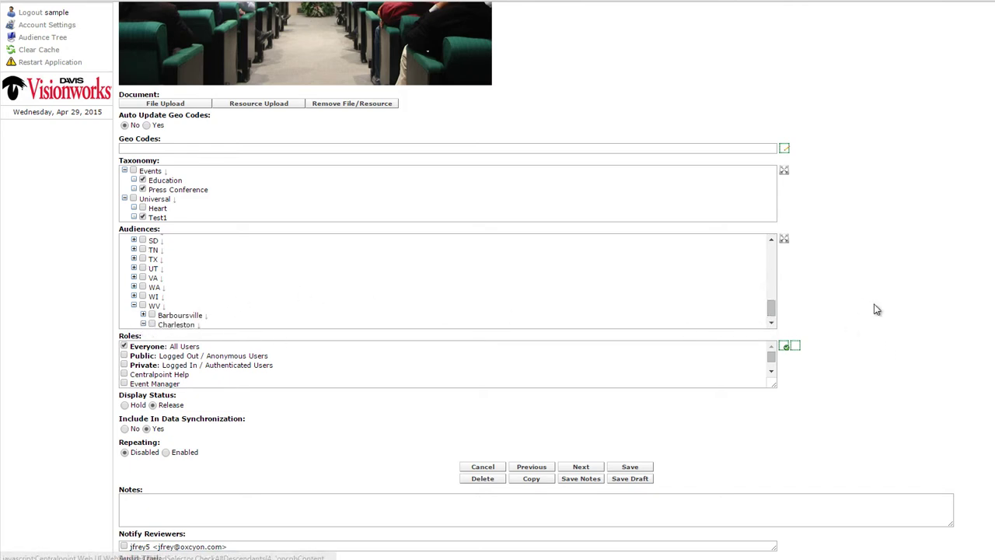
{"action": "left_click_drag", "start_coordinate": [771, 311], "coordinate": [771, 316]}
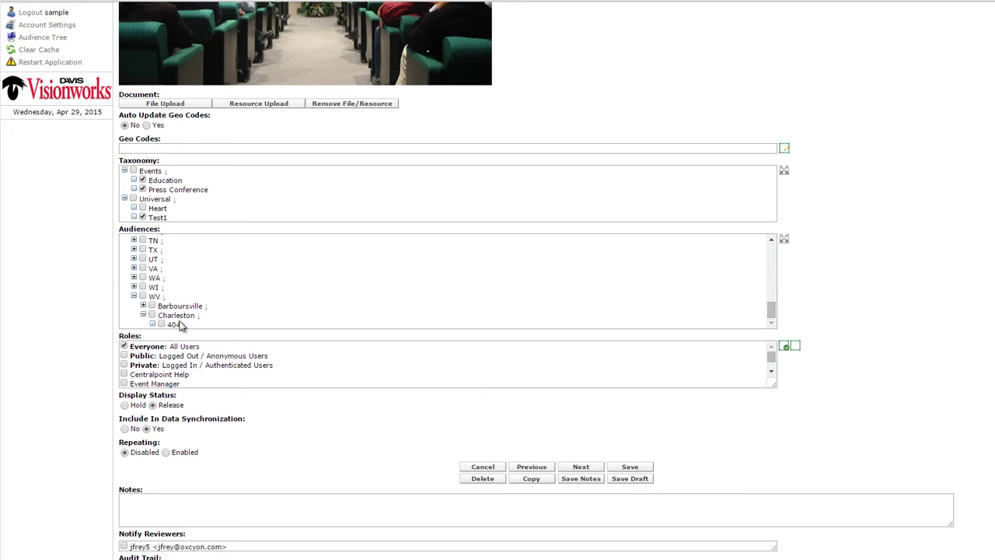
{"action": "left_click", "coordinate": [783, 239]}
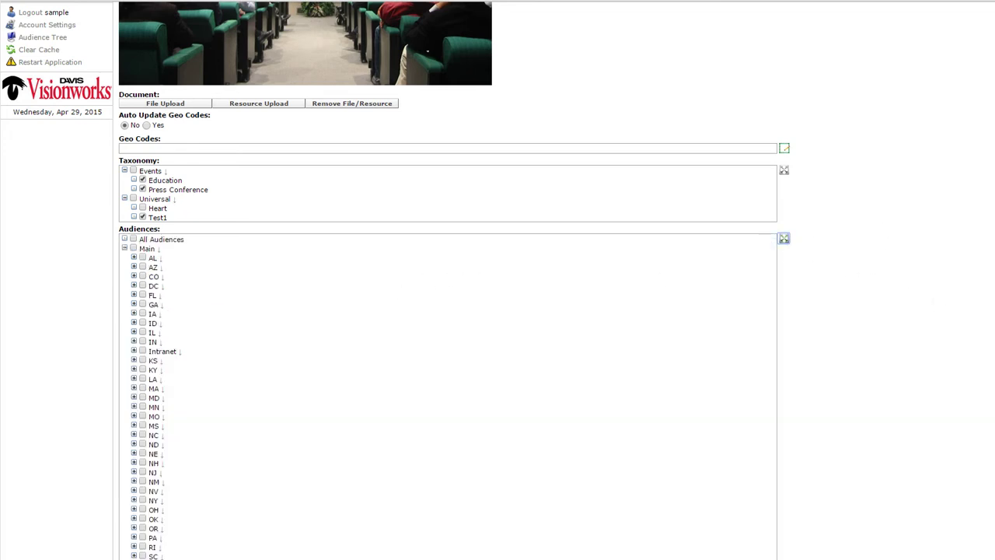
{"action": "scroll", "coordinate": [448, 280], "scroll_direction": "down", "scroll_amount": 3}
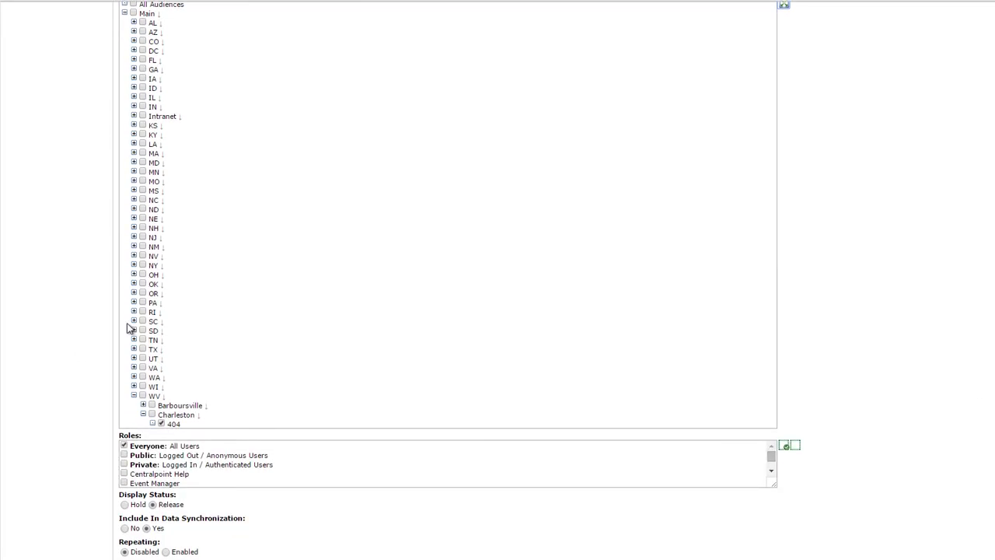
Check WV and NE with their locations, then tick All Audiences
{"action": "left_click", "coordinate": [144, 405]}
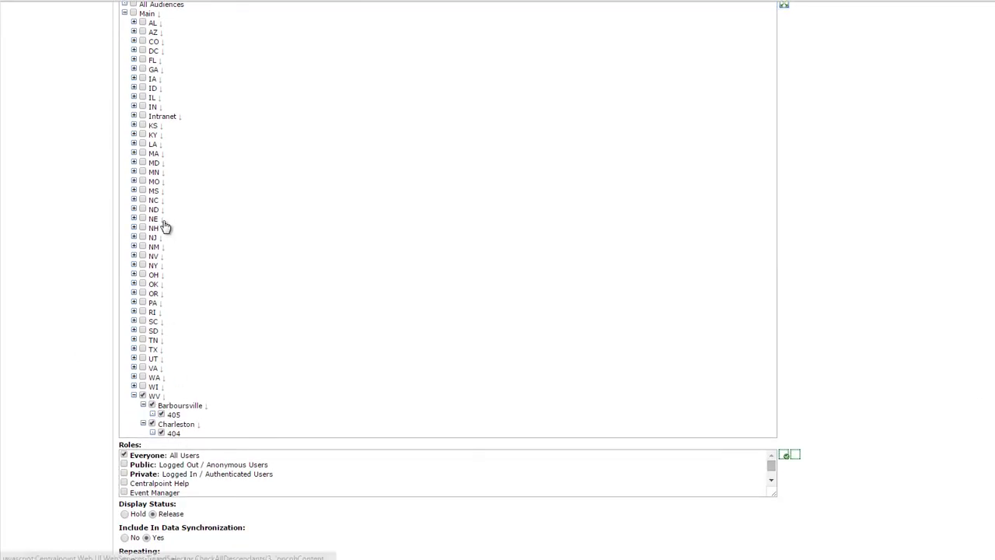
{"action": "left_click", "coordinate": [134, 218]}
{"action": "left_click", "coordinate": [142, 219]}
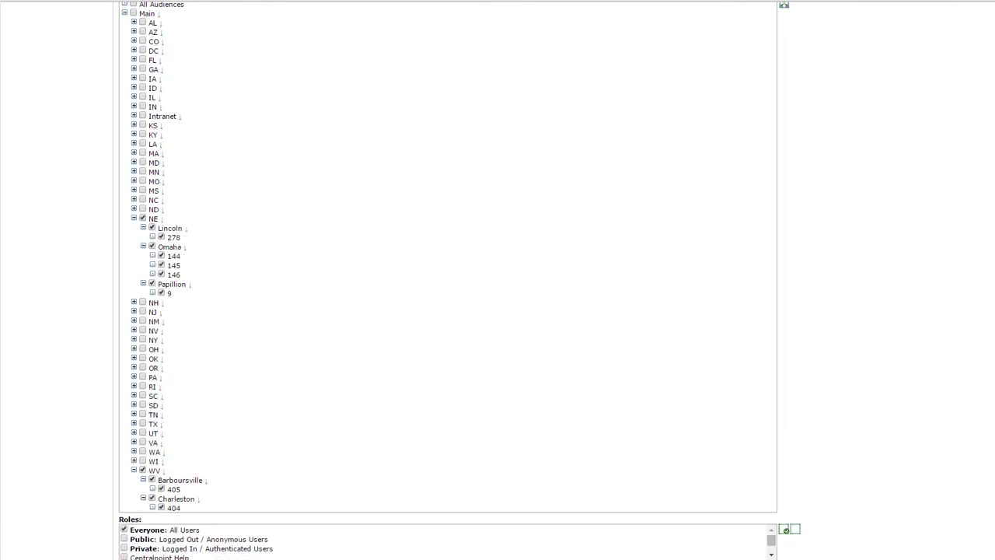
{"action": "scroll", "coordinate": [236, 297], "scroll_direction": "up", "scroll_amount": 8}
{"action": "scroll", "coordinate": [236, 297], "scroll_direction": "down", "scroll_amount": 5}
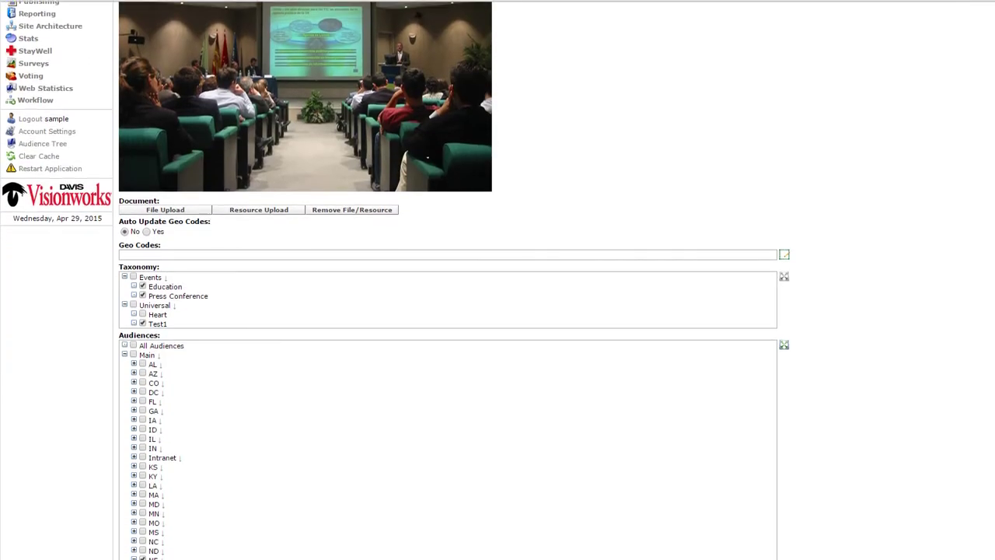
{"action": "left_click", "coordinate": [133, 274]}
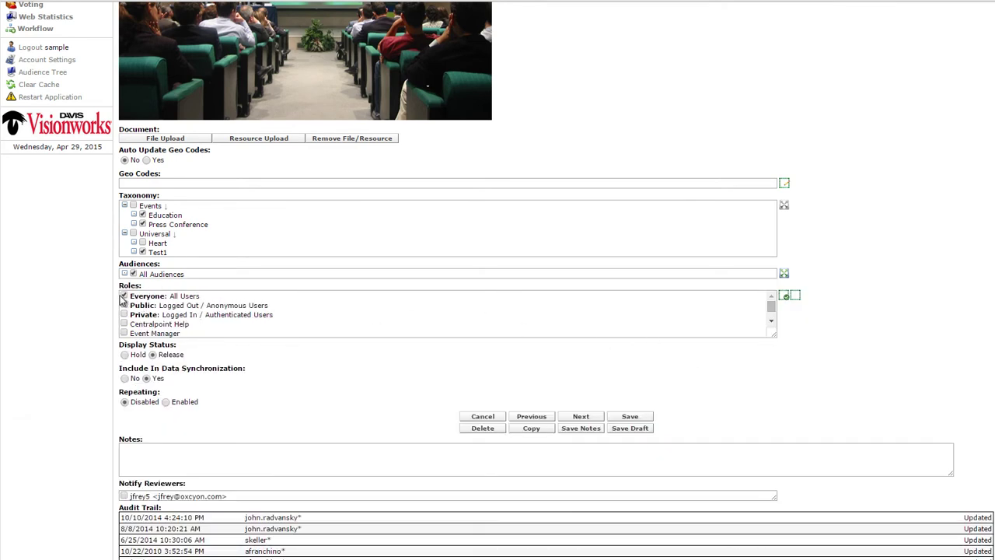
Expand the audience tree to Charleston location 404 and enlarge the Roles list to show every role
{"action": "left_click", "coordinate": [133, 274]}
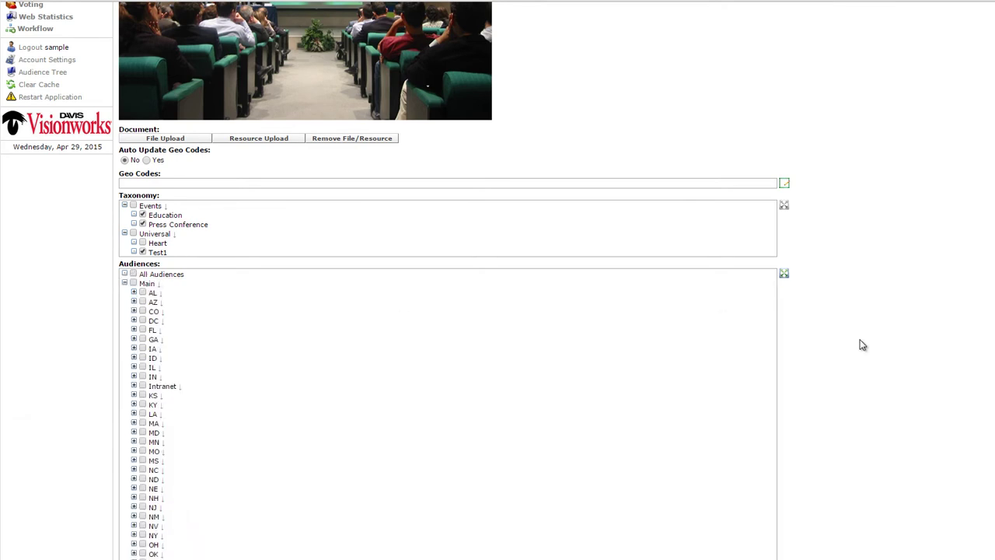
{"action": "scroll", "coordinate": [862, 344], "scroll_direction": "down", "scroll_amount": 5}
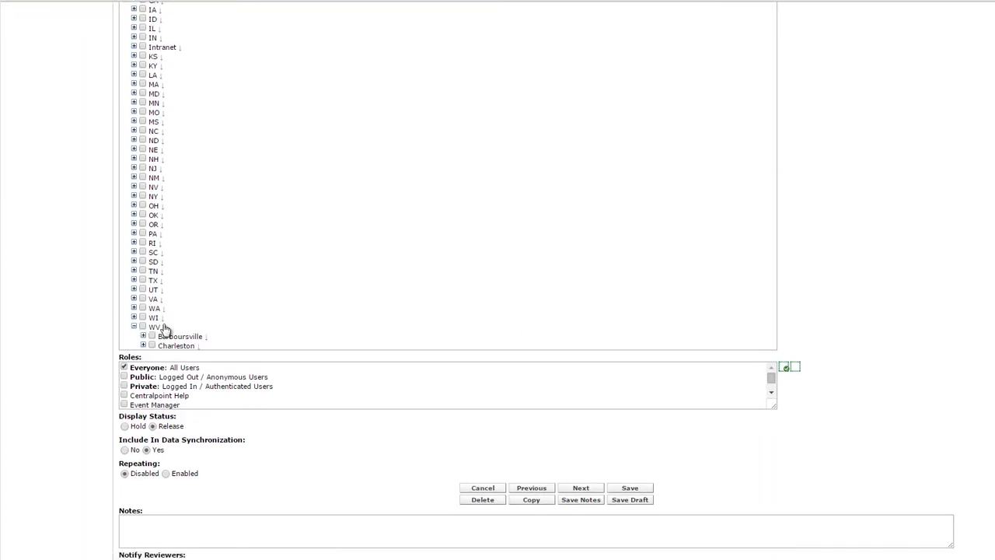
{"action": "left_click", "coordinate": [142, 346]}
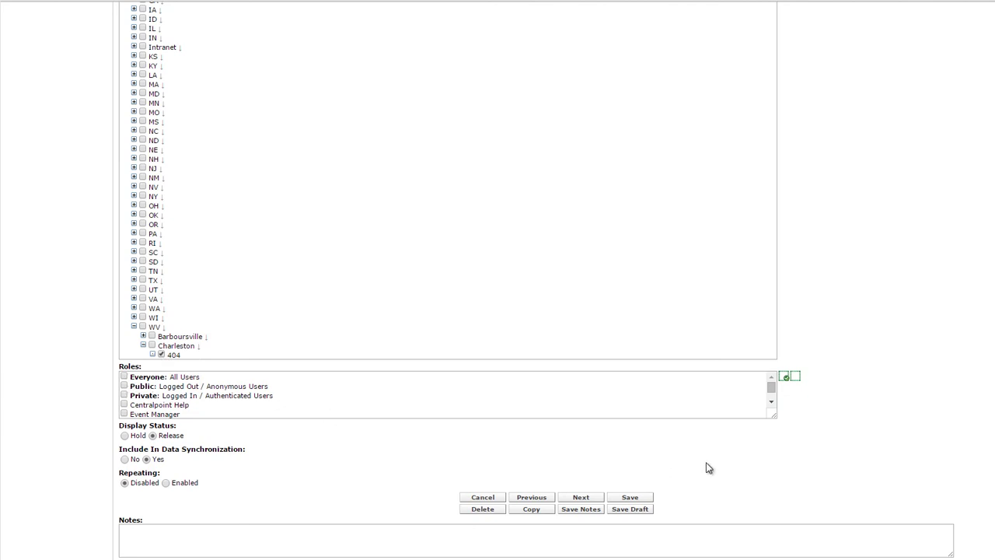
{"action": "left_click_drag", "start_coordinate": [775, 420], "coordinate": [772, 449]}
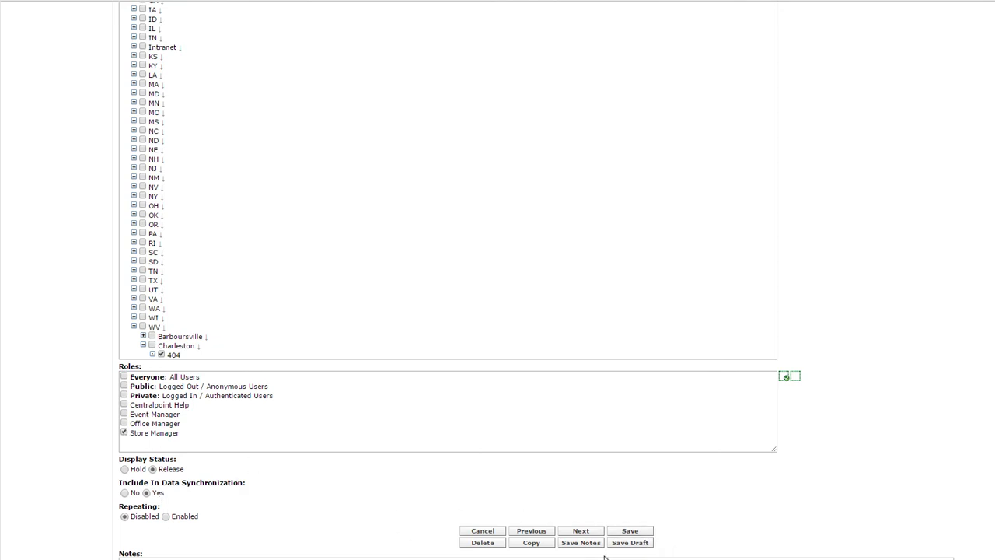
{"action": "scroll", "coordinate": [497, 311], "scroll_direction": "down", "scroll_amount": 3}
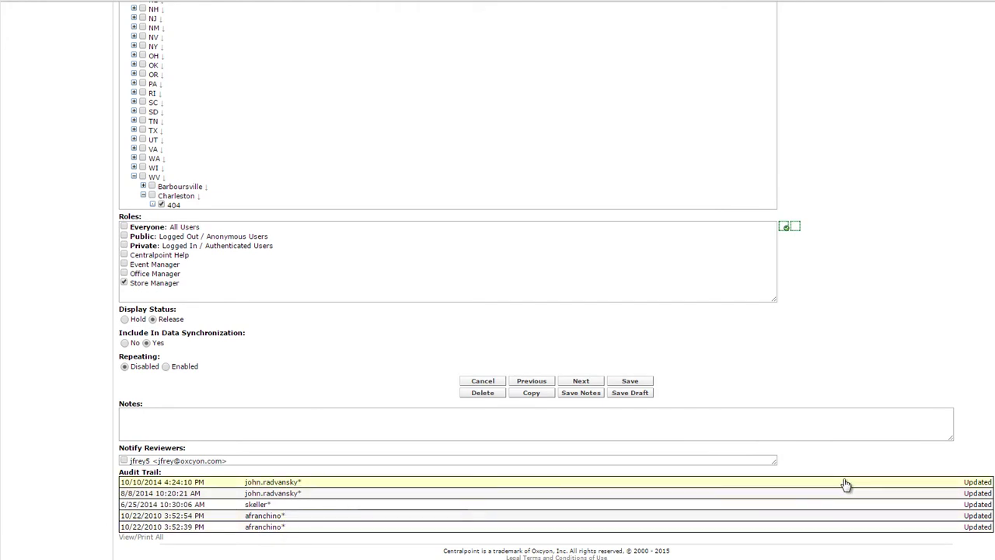
{"action": "scroll", "coordinate": [984, 90], "scroll_direction": "up", "scroll_amount": 15}
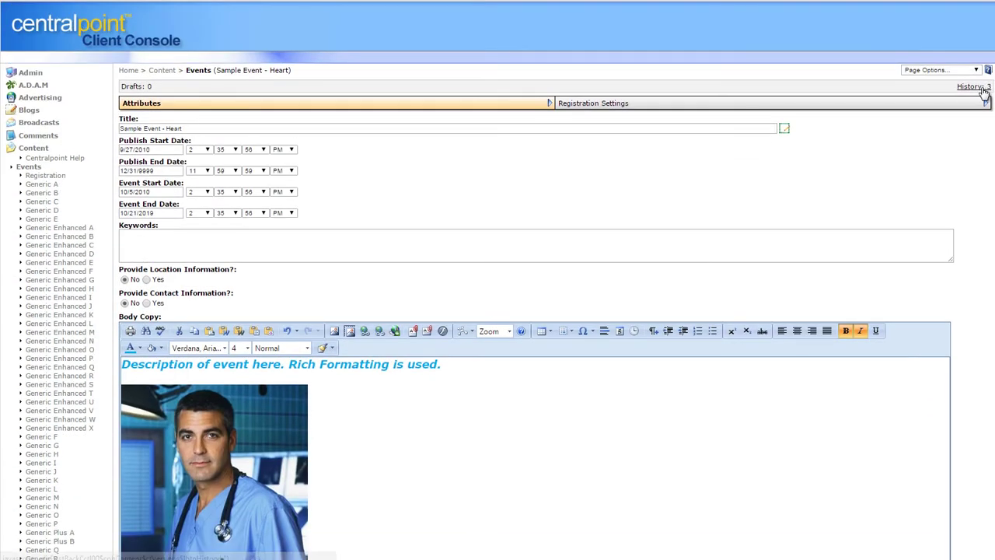
View the event's version history, then browse the Generic A, Generic B, Generic Enhanced A and B lists
{"action": "left_click", "coordinate": [985, 90]}
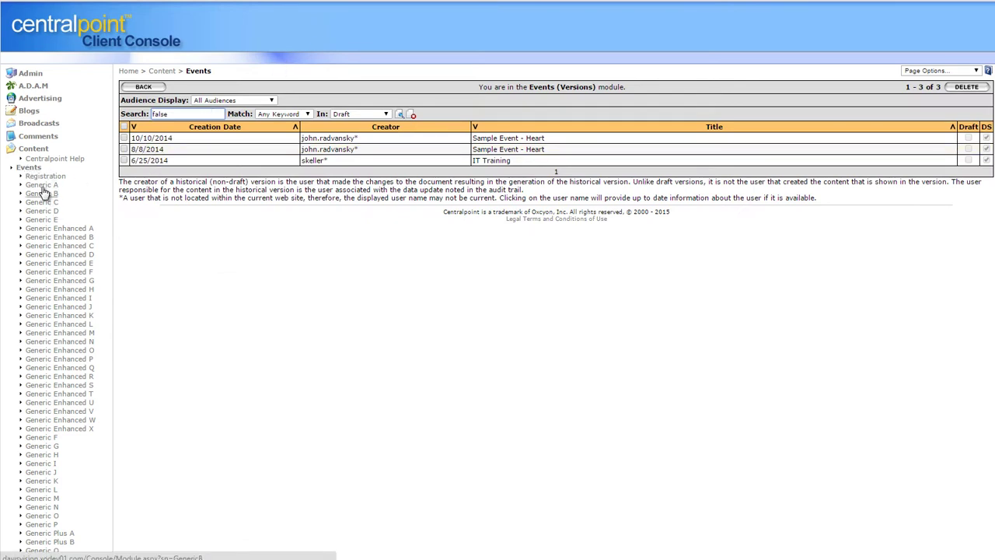
{"action": "left_click", "coordinate": [42, 186]}
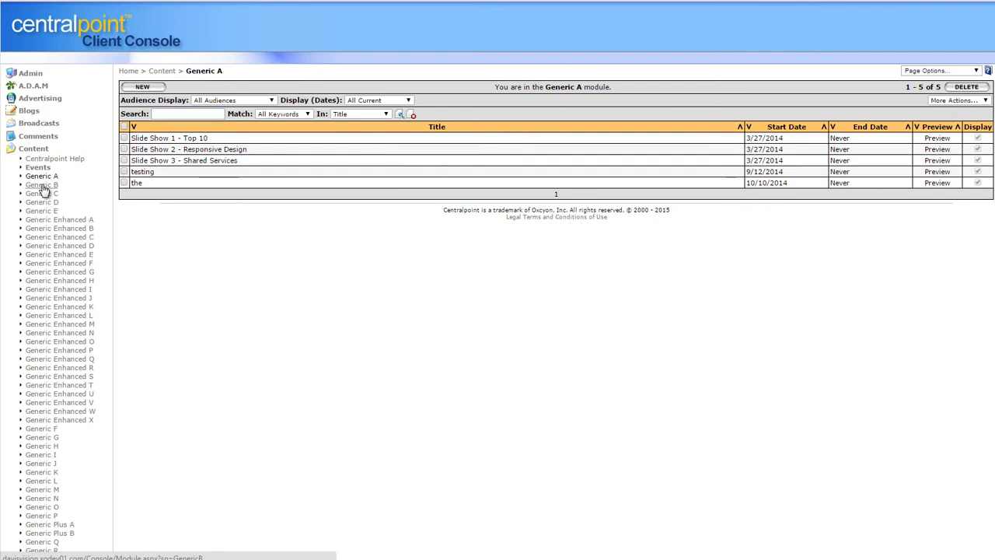
{"action": "left_click", "coordinate": [42, 186]}
{"action": "left_click", "coordinate": [48, 224]}
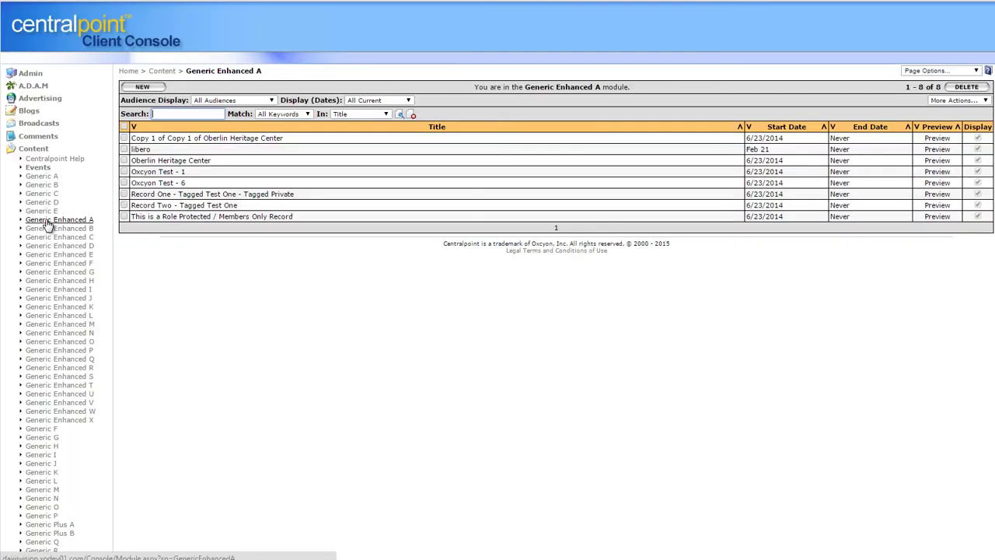
{"action": "left_click", "coordinate": [54, 228]}
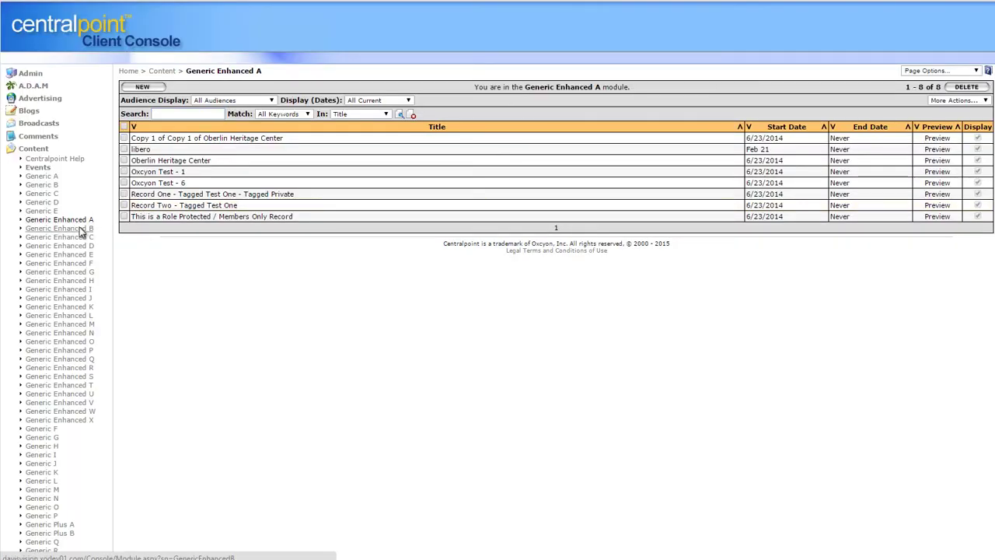
Return to the Generic Enhanced A list and open the Oberlin Heritage Center record
{"action": "left_click", "coordinate": [950, 72]}
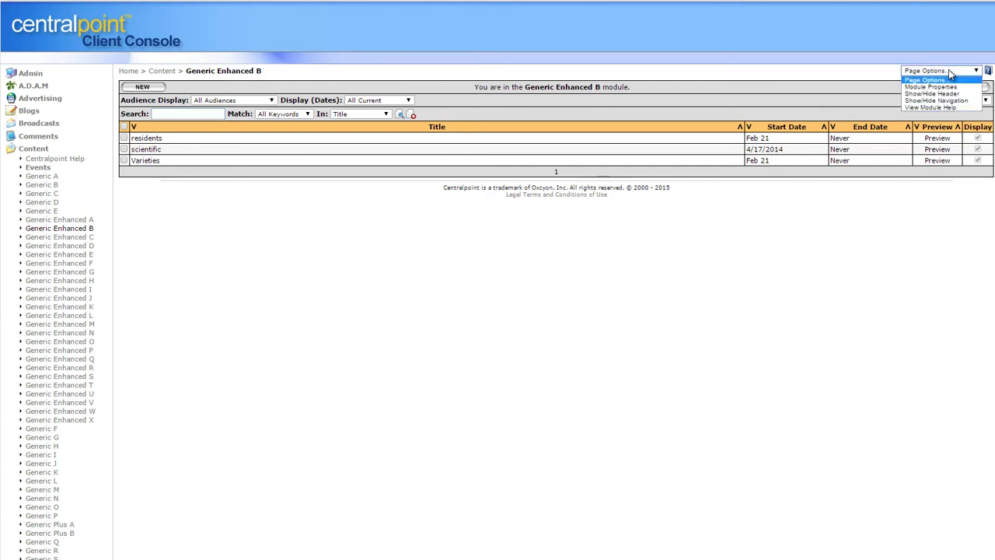
{"action": "left_click", "coordinate": [283, 249]}
{"action": "left_click", "coordinate": [43, 221]}
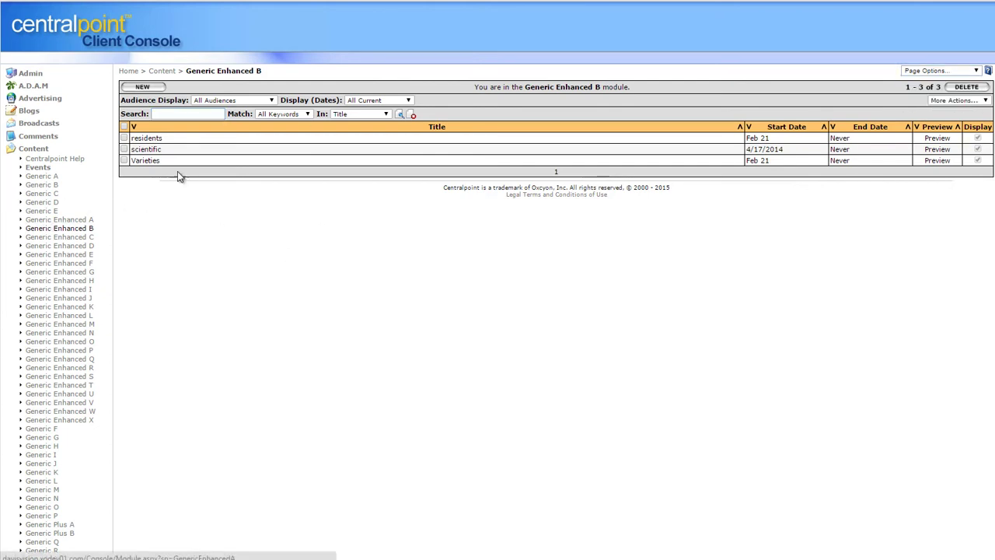
{"action": "left_click", "coordinate": [159, 161]}
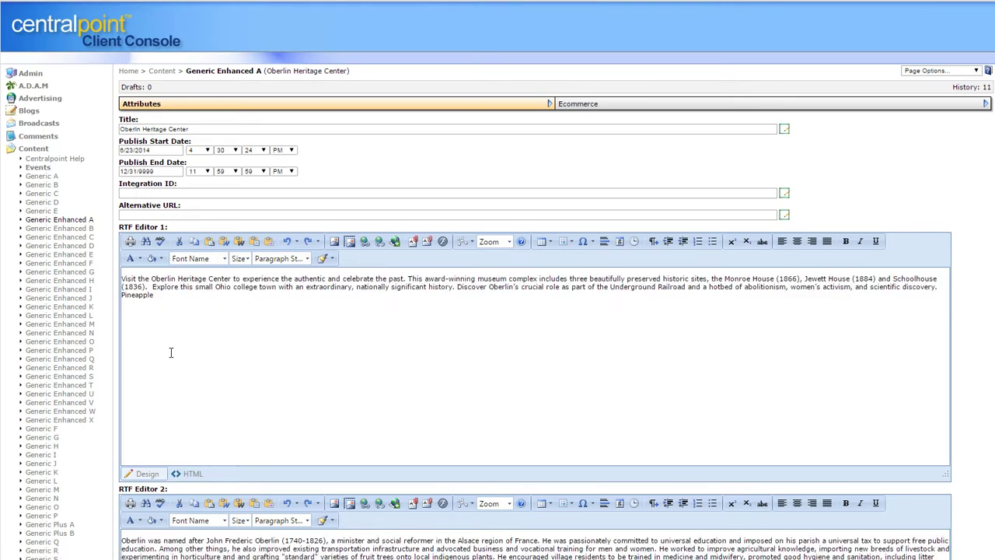
Review the Oberlin Heritage Center page and its Page Options, then collapse Content and expand Design
{"action": "scroll", "coordinate": [498, 311], "scroll_direction": "down", "scroll_amount": 8}
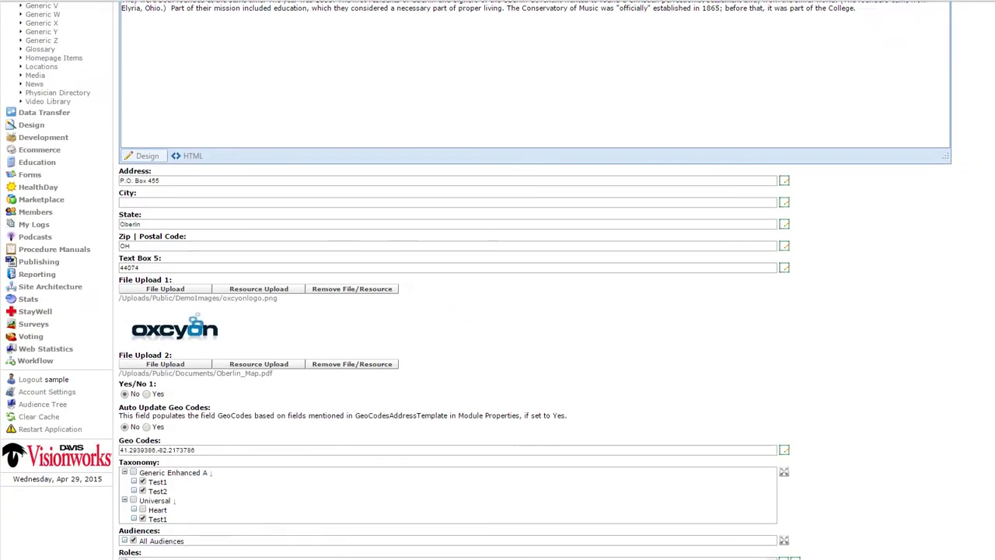
{"action": "scroll", "coordinate": [497, 311], "scroll_direction": "up", "scroll_amount": 2}
{"action": "scroll", "coordinate": [944, 70], "scroll_direction": "up", "scroll_amount": 6}
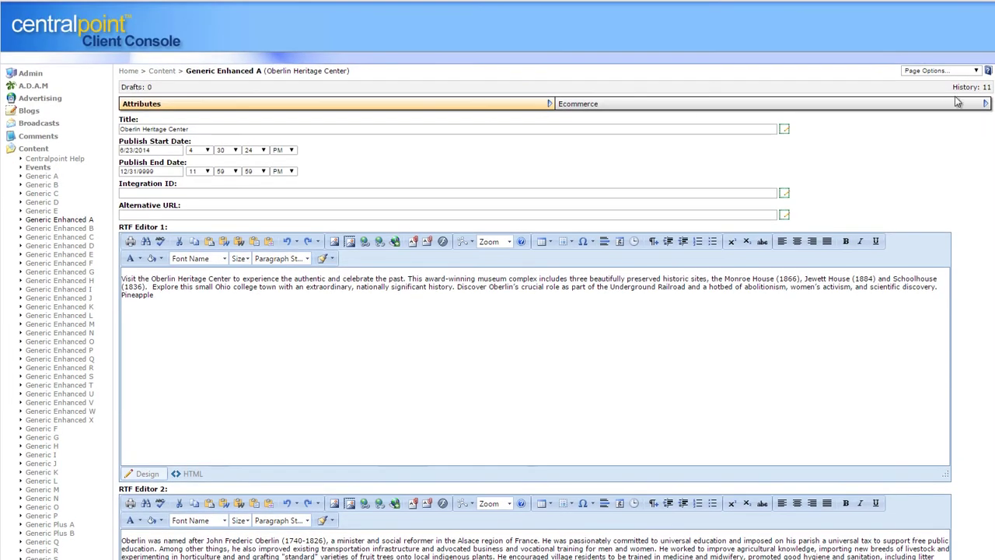
{"action": "left_click", "coordinate": [944, 71]}
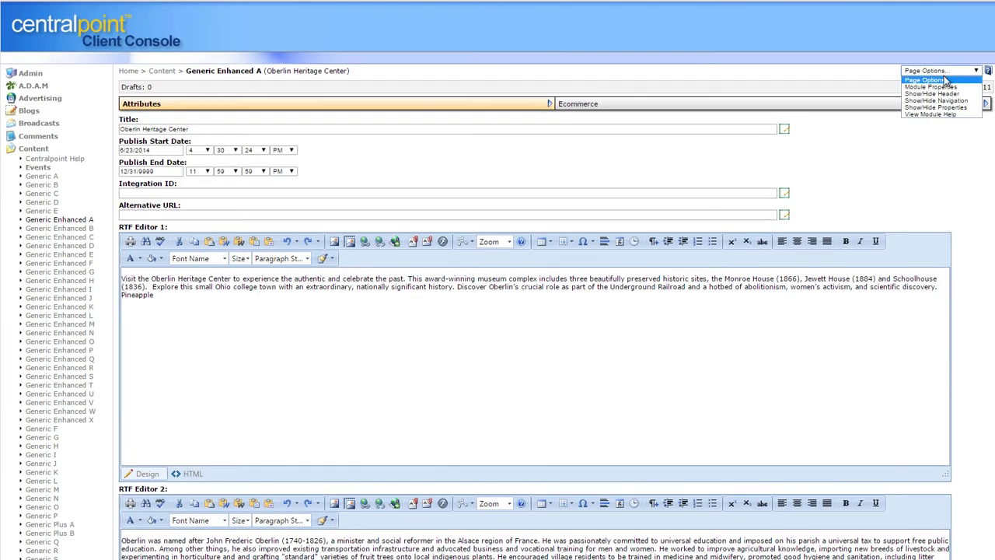
{"action": "left_click", "coordinate": [956, 115]}
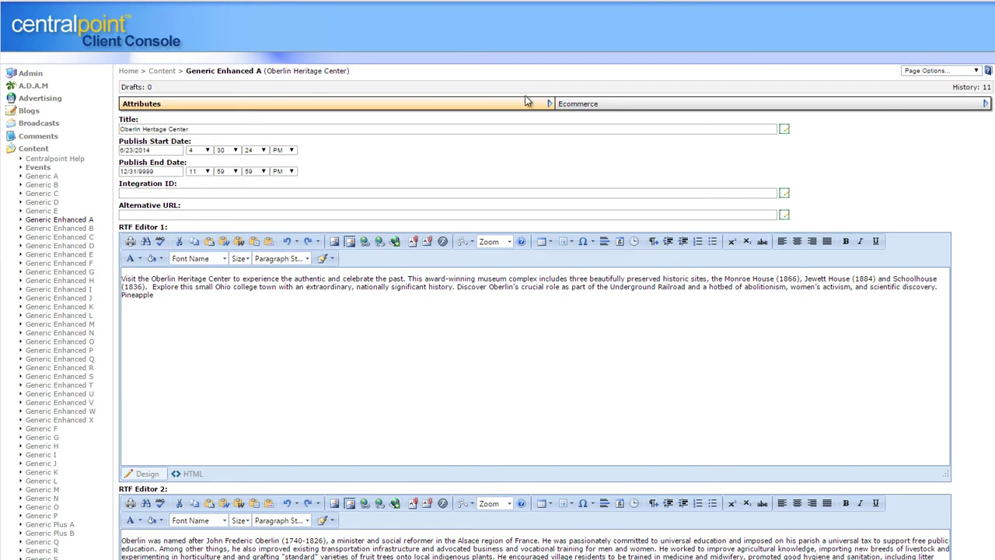
{"action": "left_click", "coordinate": [44, 148]}
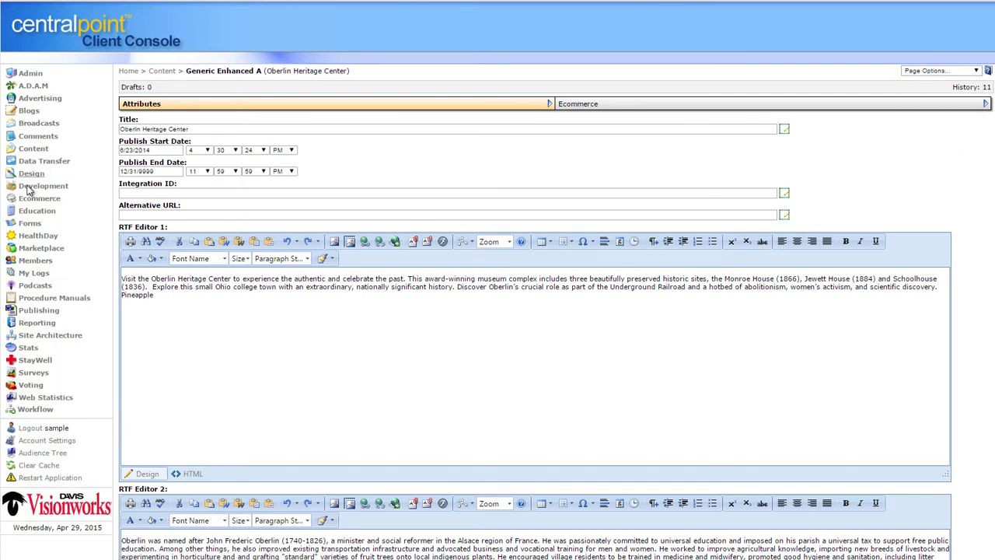
{"action": "left_click", "coordinate": [31, 175]}
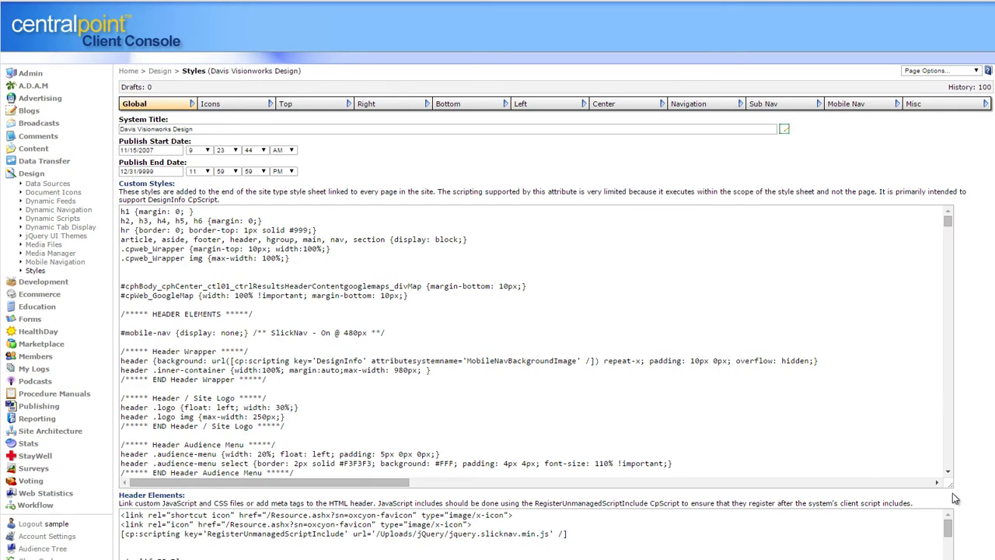
Enlarge the Custom Styles box and inspect the CSS down to the header audience menu block
{"action": "left_click_drag", "start_coordinate": [951, 485], "coordinate": [950, 548]}
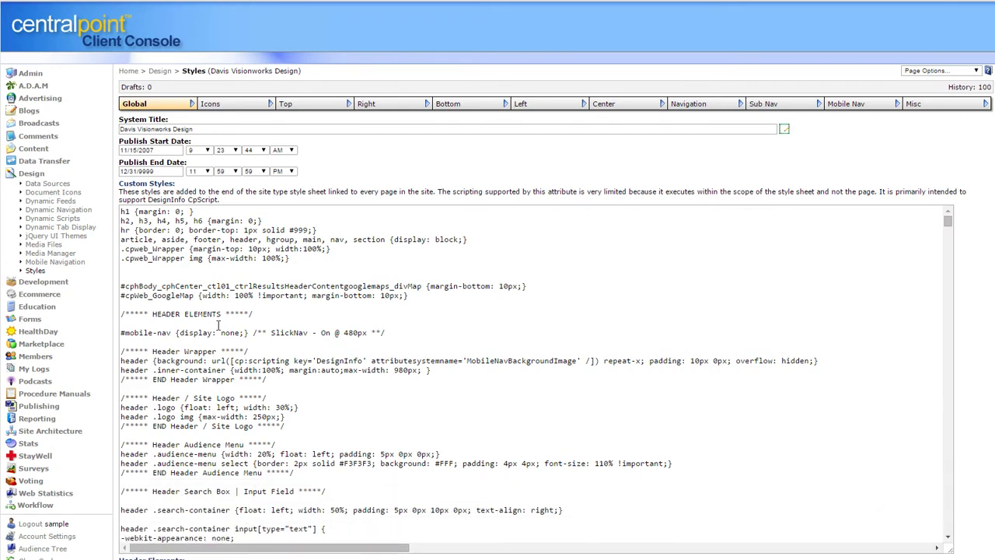
{"action": "left_click_drag", "start_coordinate": [122, 212], "coordinate": [456, 484]}
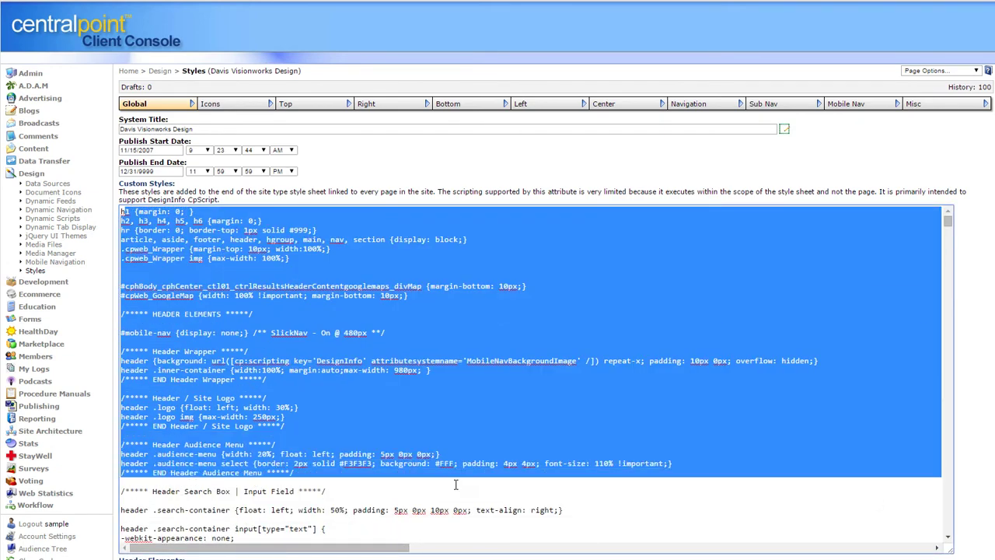
{"action": "left_click", "coordinate": [695, 306]}
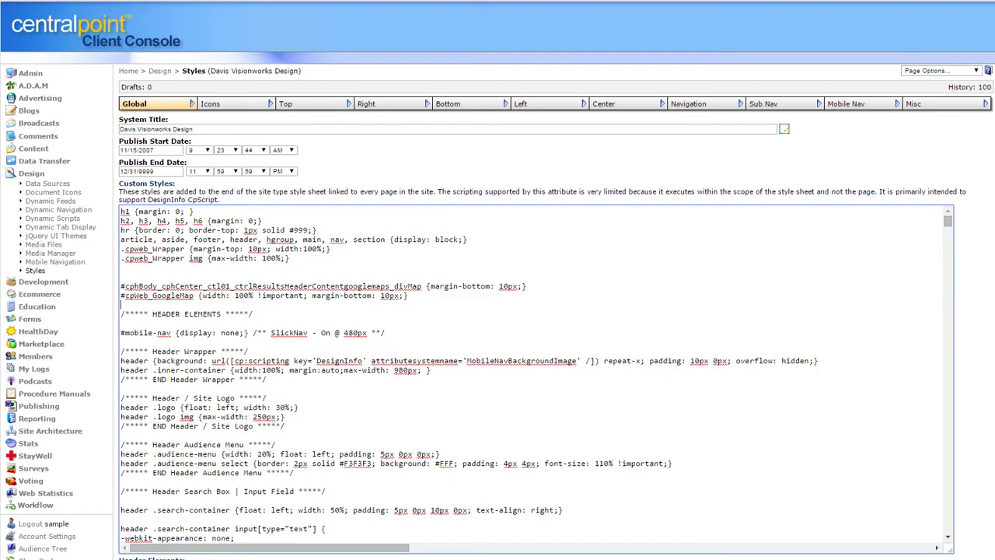
Uncheck the Wilmington audience, removing 334 and 682, and view the Icons settings
{"action": "scroll", "coordinate": [955, 105], "scroll_direction": "down", "scroll_amount": 15}
{"action": "scroll", "coordinate": [955, 105], "scroll_direction": "down", "scroll_amount": 20}
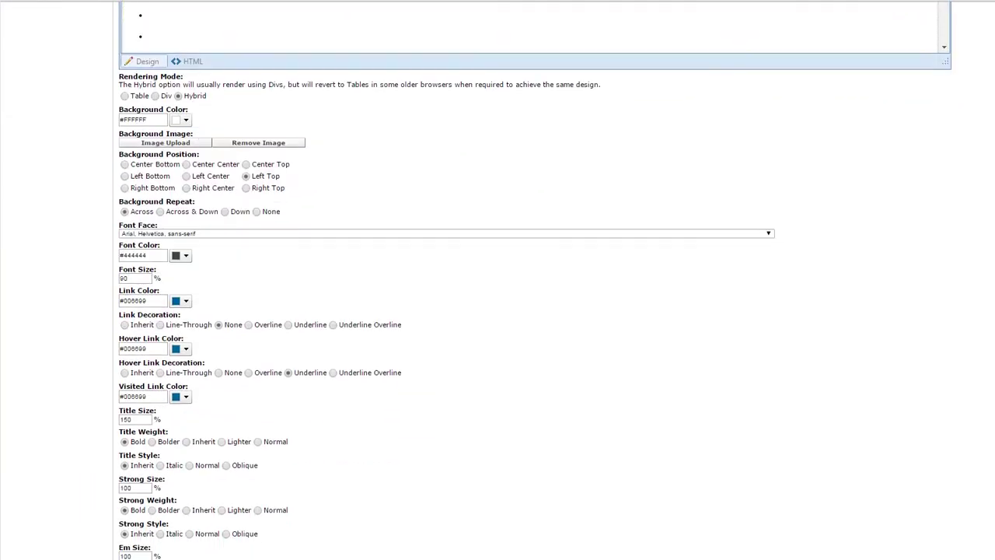
{"action": "scroll", "coordinate": [128, 247], "scroll_direction": "down", "scroll_amount": 3}
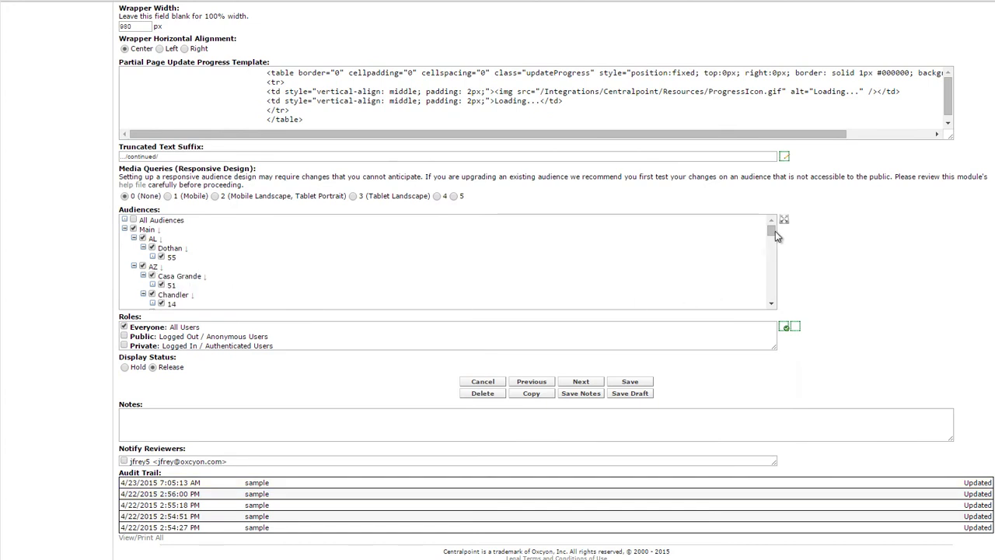
{"action": "left_click_drag", "start_coordinate": [773, 236], "coordinate": [770, 257]}
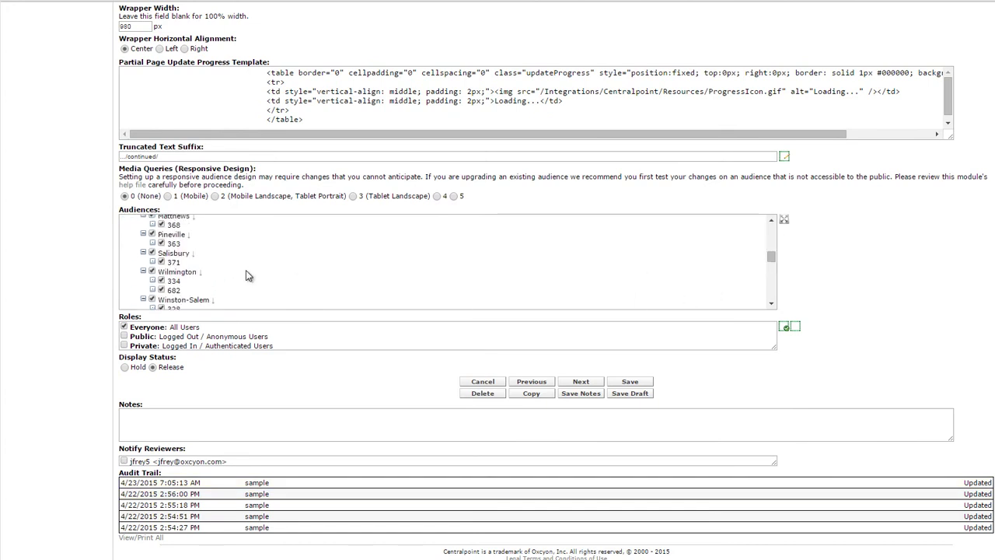
{"action": "left_click", "coordinate": [152, 271]}
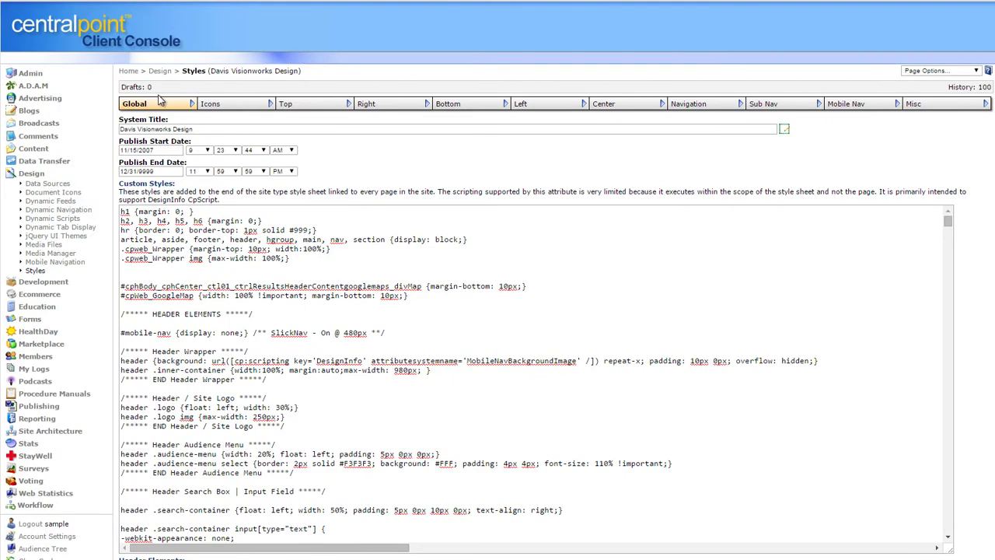
{"action": "left_click", "coordinate": [239, 105]}
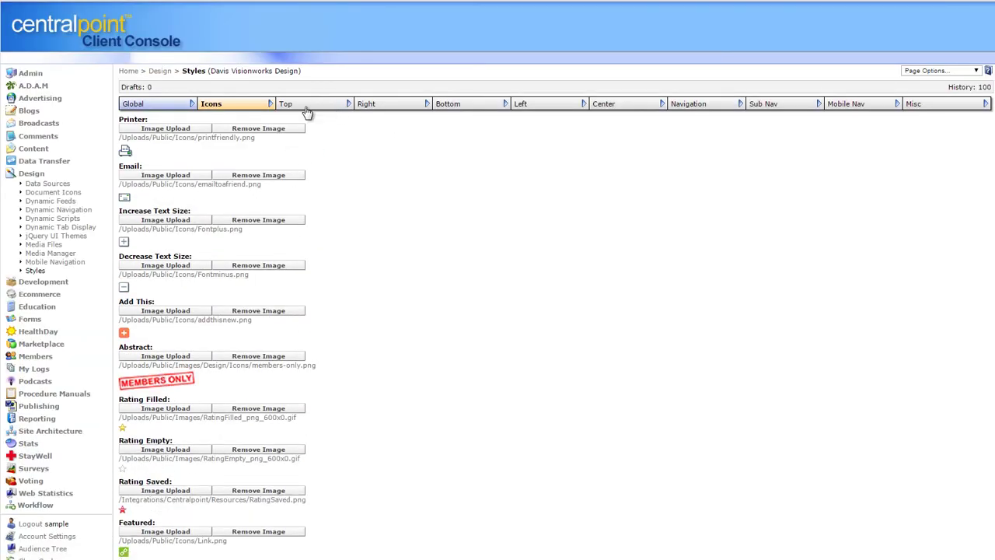
Inspect the Misc style's Horizontal Top Nav BG Color picker, leaving the colour unchanged
{"action": "left_click", "coordinate": [968, 105]}
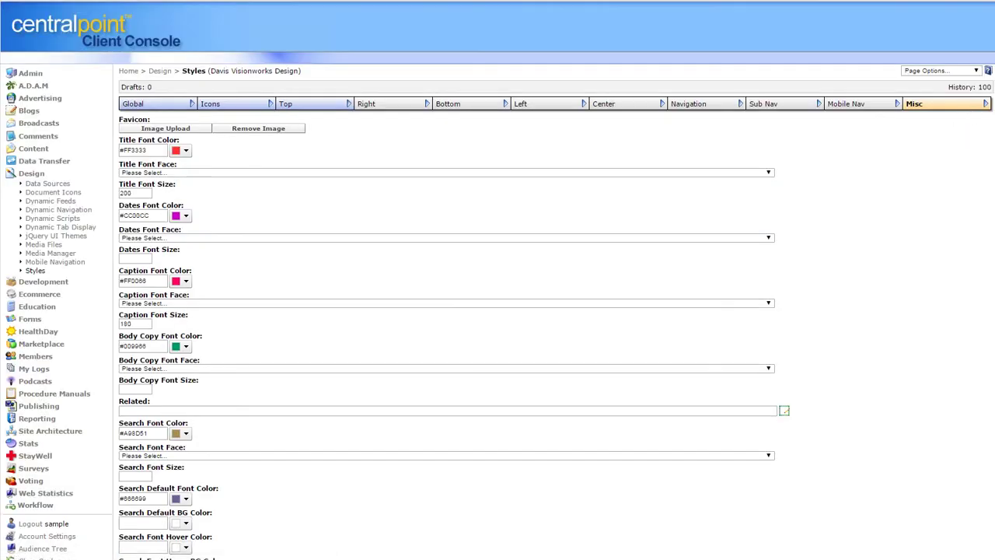
{"action": "scroll", "coordinate": [620, 290], "scroll_direction": "down", "scroll_amount": 13}
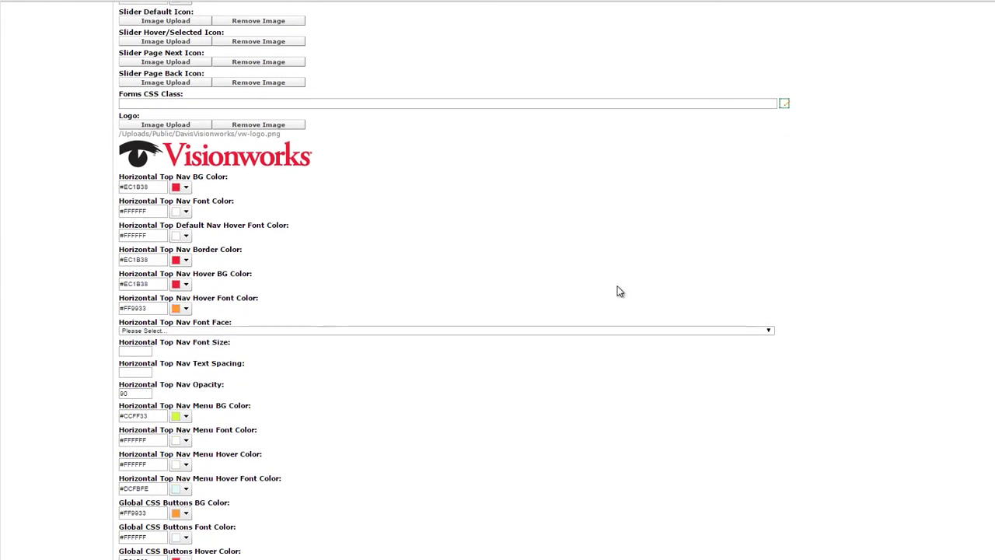
{"action": "double_click", "coordinate": [152, 187]}
{"action": "left_click", "coordinate": [186, 187]}
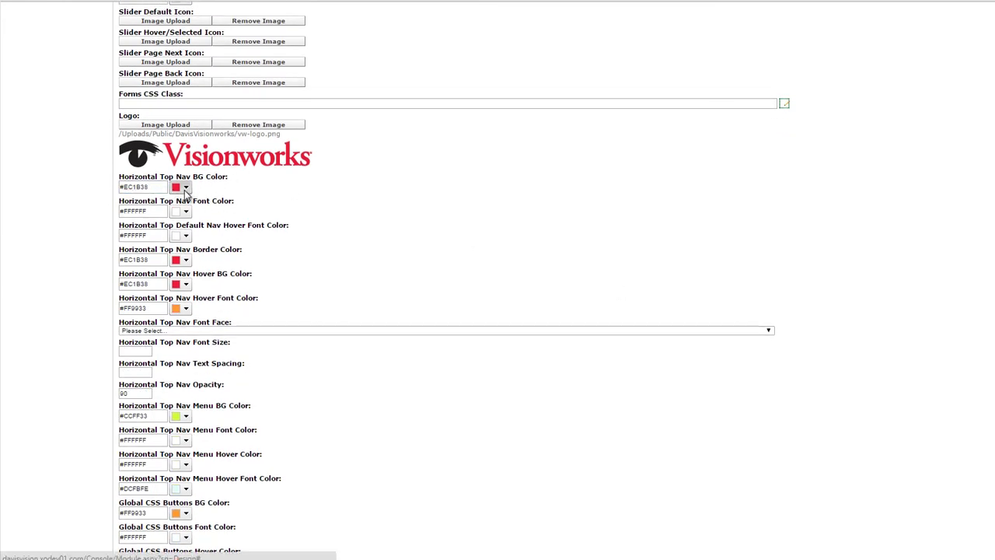
{"action": "left_click", "coordinate": [877, 319]}
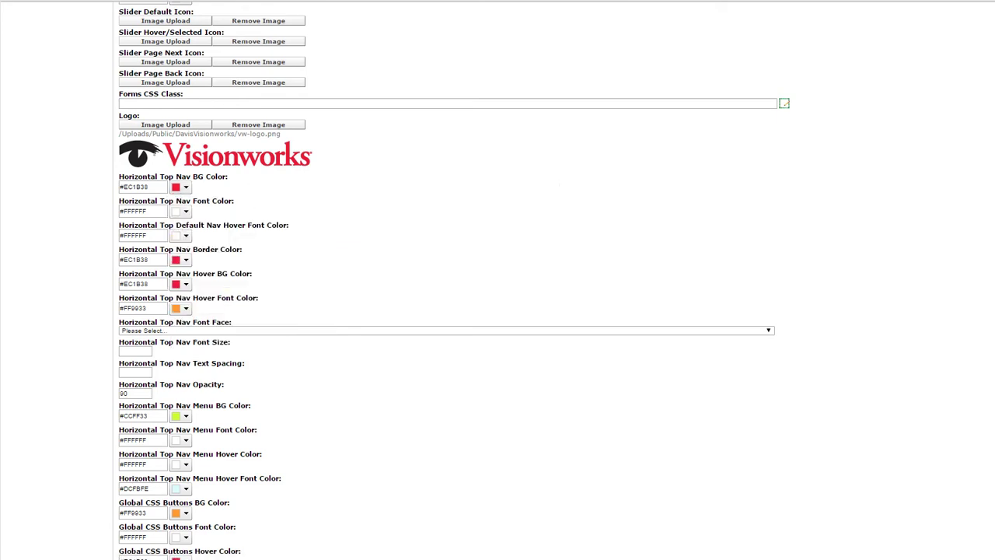
{"action": "scroll", "coordinate": [981, 127], "scroll_direction": "up", "scroll_amount": 15}
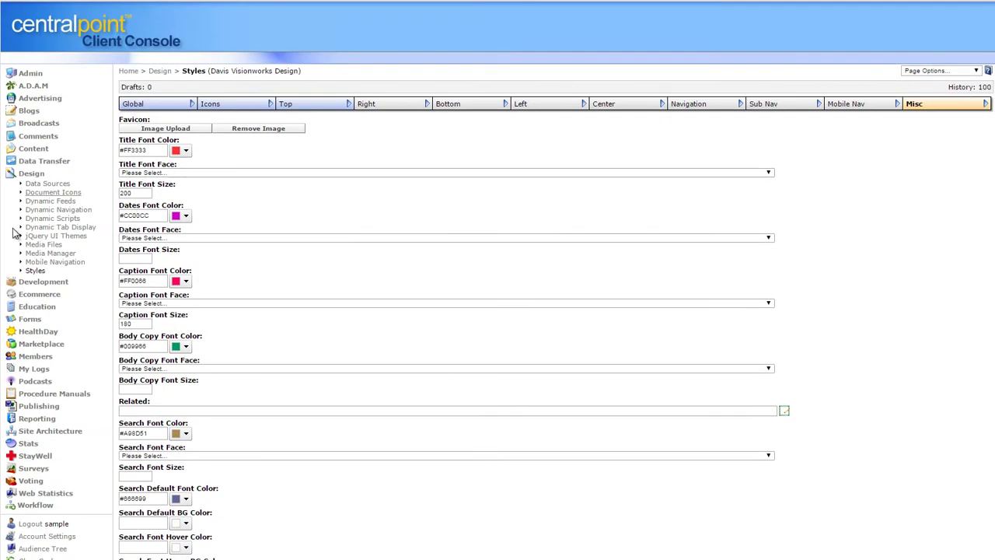
Reopen Davis Visionworks Design, check its publish date calendars, and expand Broadcasts in the navigation
{"action": "left_click", "coordinate": [35, 271]}
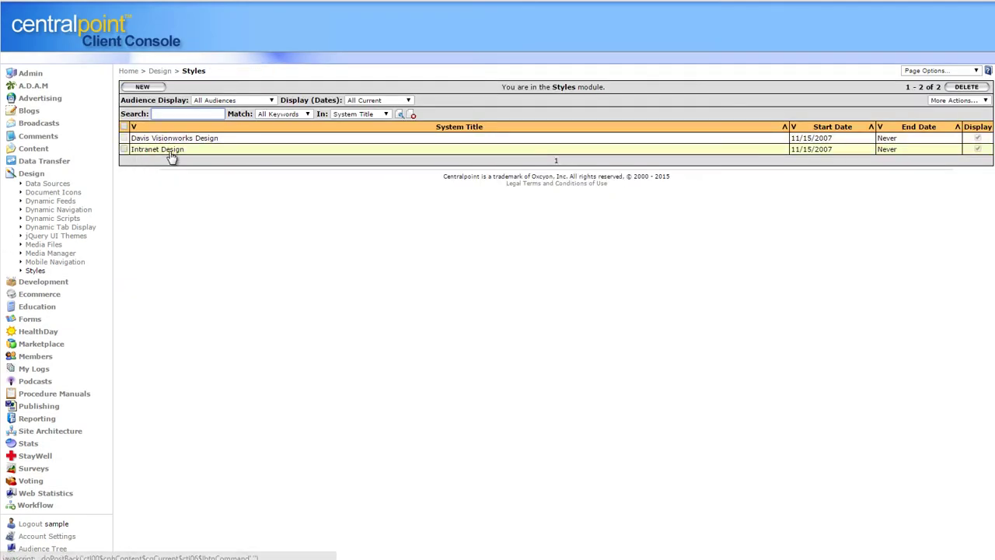
{"action": "left_click", "coordinate": [172, 140]}
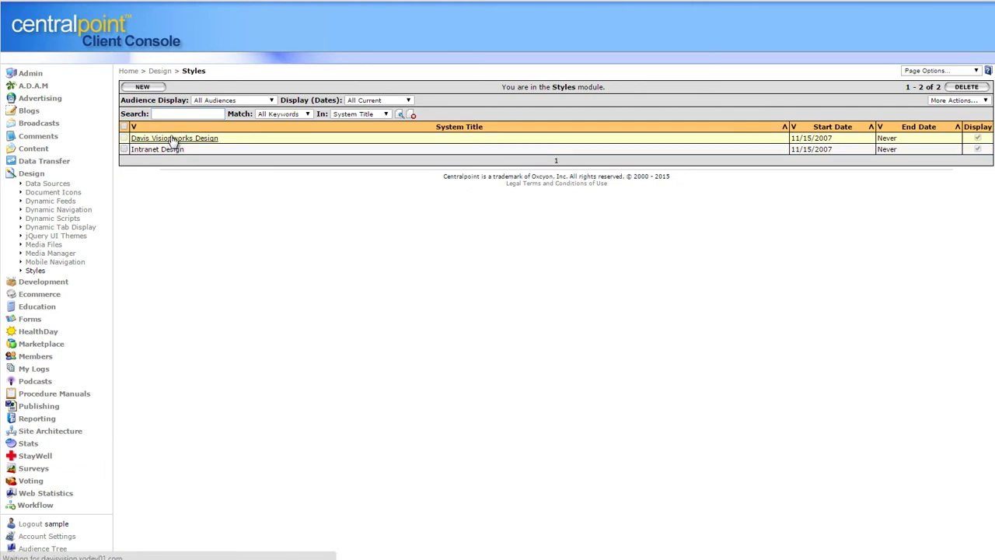
{"action": "left_click", "coordinate": [170, 149]}
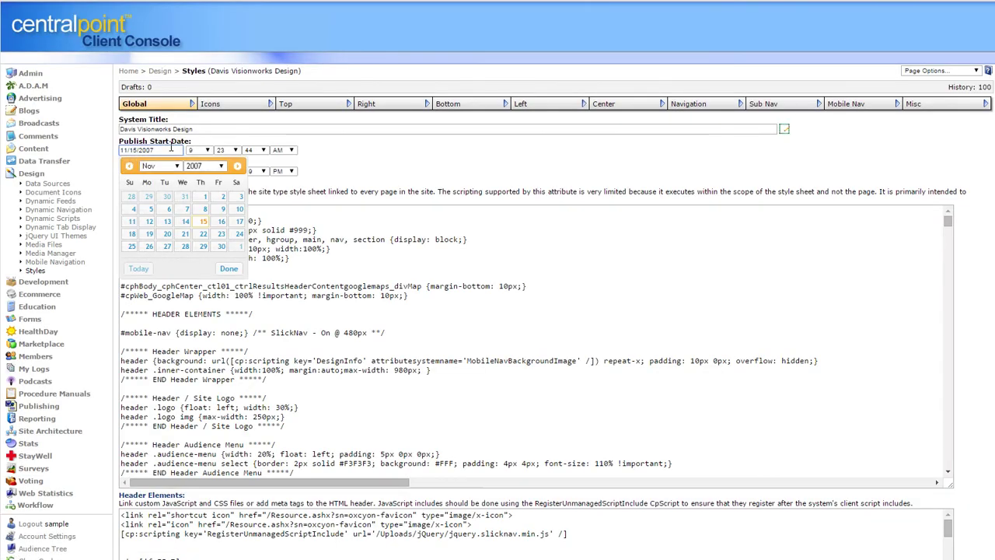
{"action": "left_click", "coordinate": [387, 148]}
{"action": "left_click", "coordinate": [170, 170]}
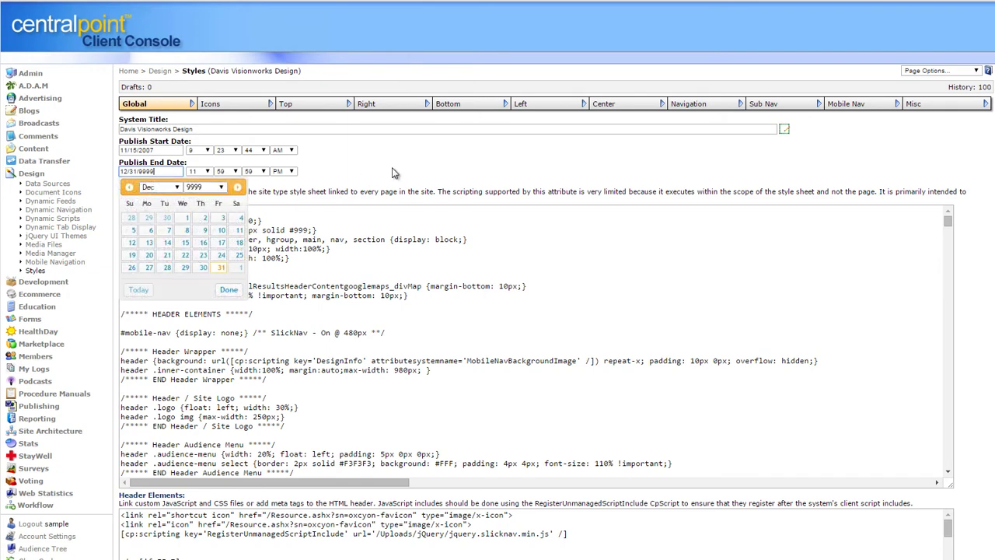
{"action": "left_click", "coordinate": [393, 172]}
{"action": "left_click", "coordinate": [37, 174]}
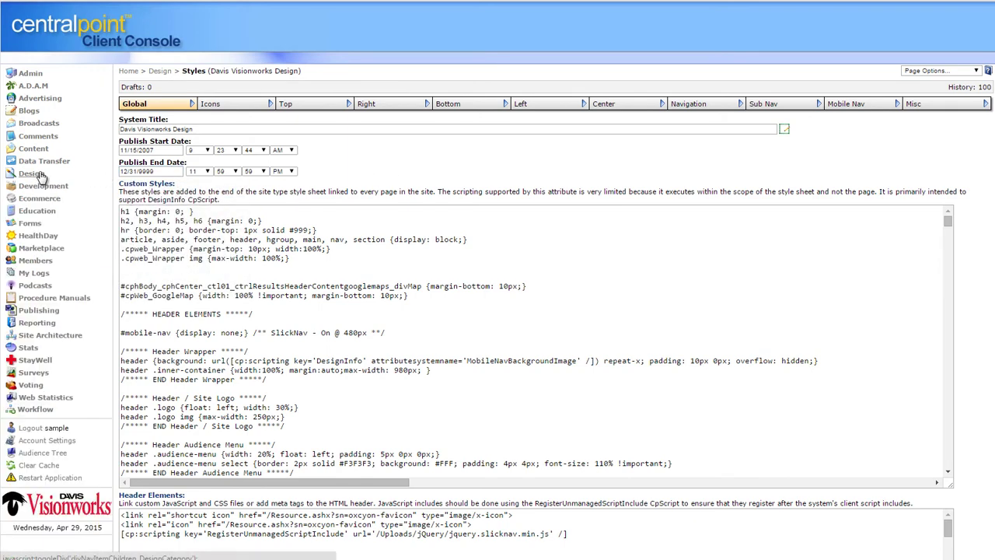
{"action": "left_click", "coordinate": [40, 123]}
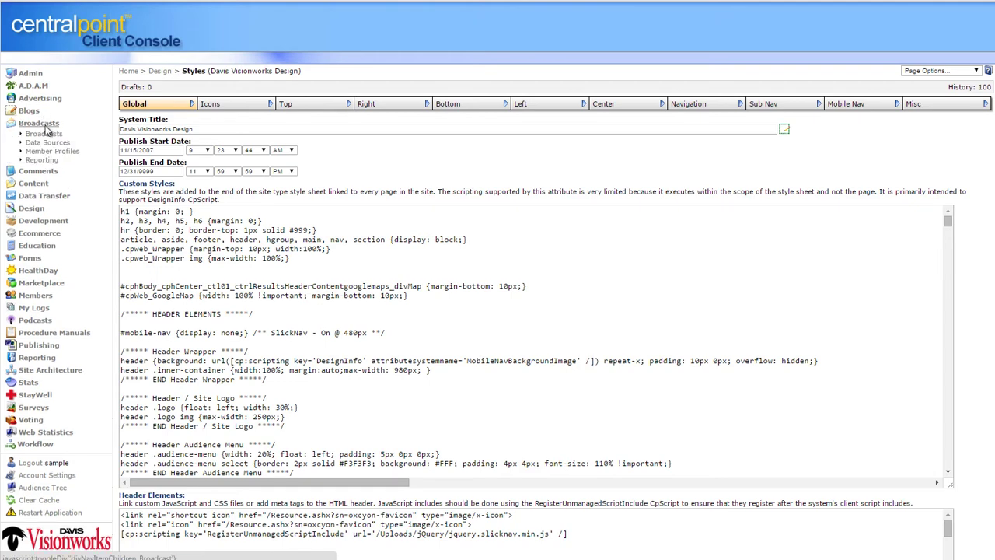
Open the Breast Screening Event broadcast, expand its audiences, and set Send to Scheduled
{"action": "left_click", "coordinate": [44, 134]}
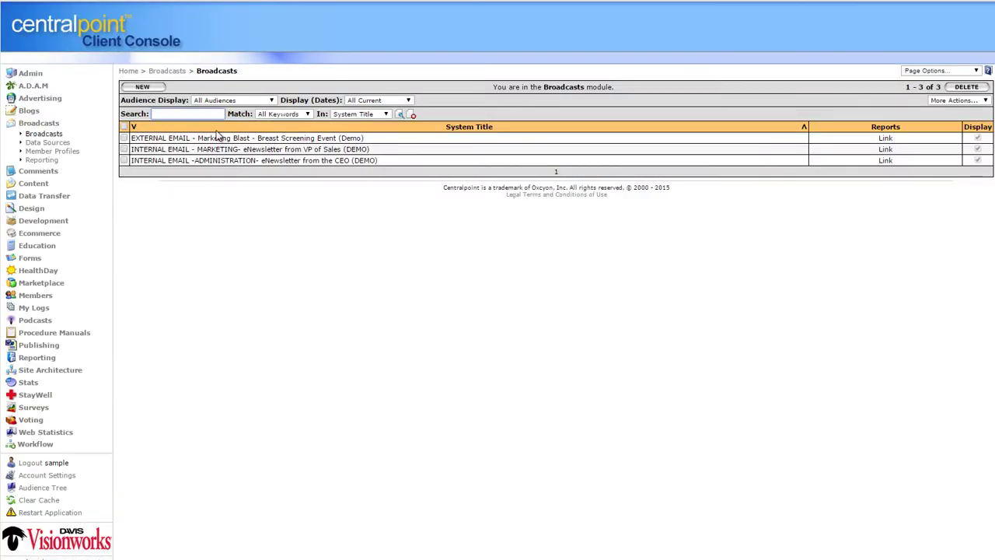
{"action": "left_click", "coordinate": [241, 139]}
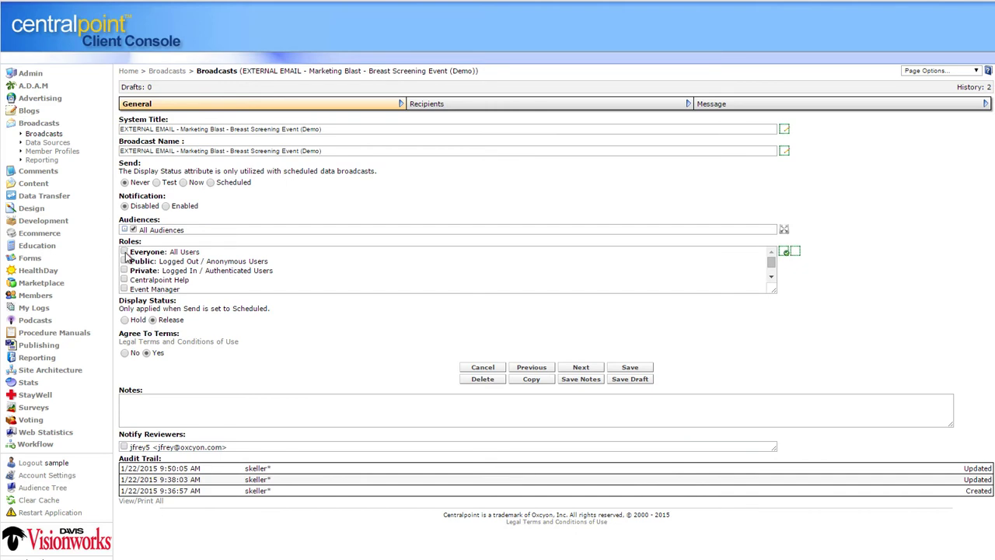
{"action": "left_click", "coordinate": [127, 230]}
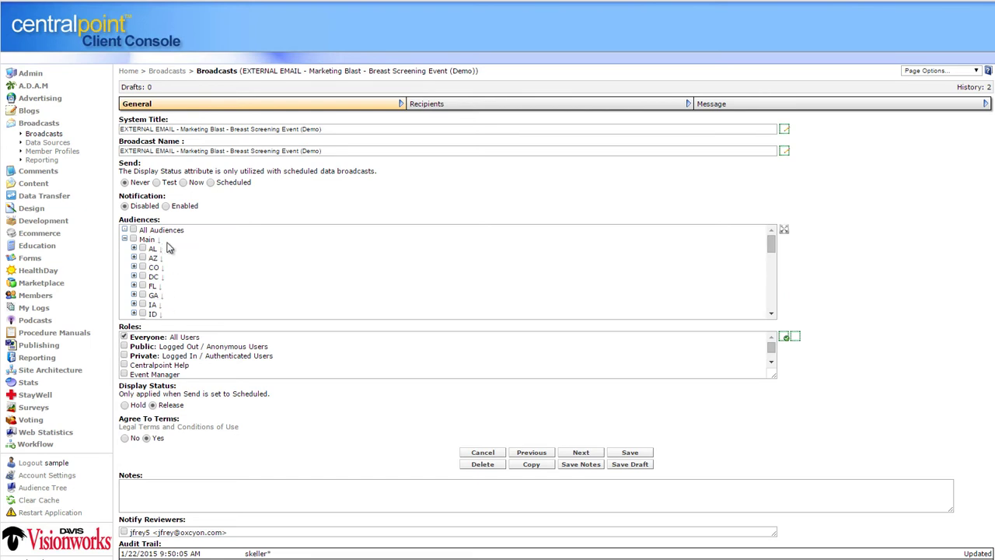
{"action": "left_click", "coordinate": [211, 182]}
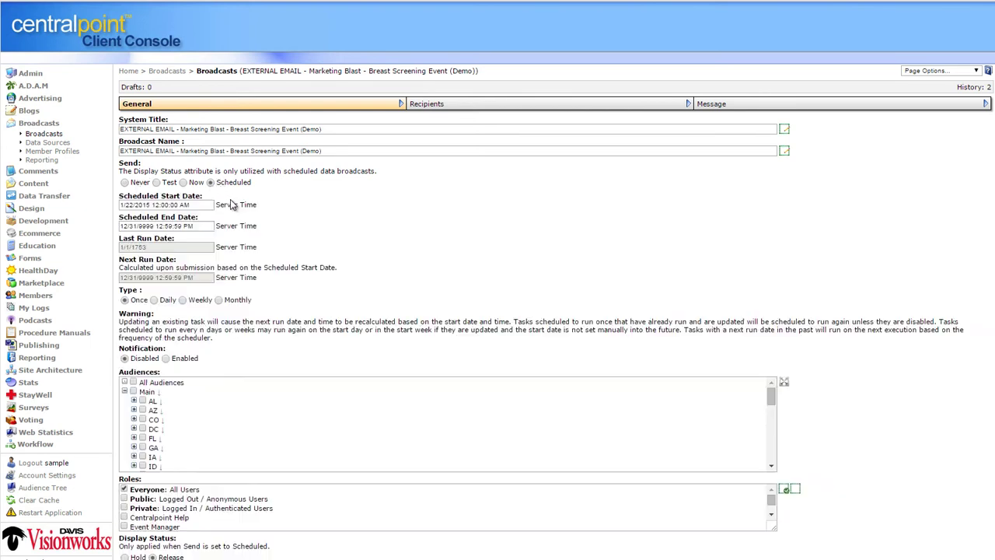
{"action": "scroll", "coordinate": [742, 94], "scroll_direction": "down", "scroll_amount": 1}
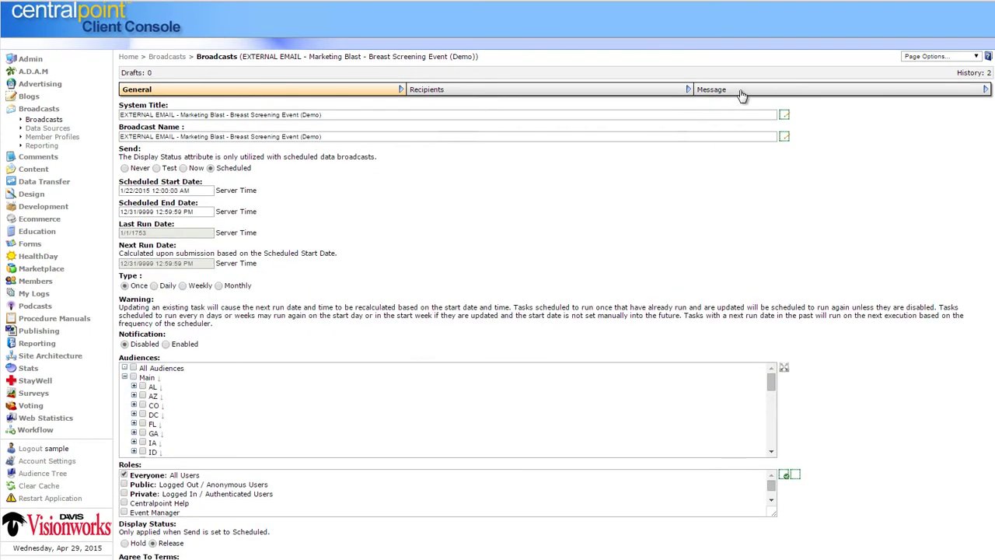
Review the broadcast's HTML email message with the 'Help Us in the Fight!' heading, then return to the broadcasts list
{"action": "left_click", "coordinate": [816, 94]}
{"action": "scroll", "coordinate": [817, 233], "scroll_direction": "down", "scroll_amount": 5}
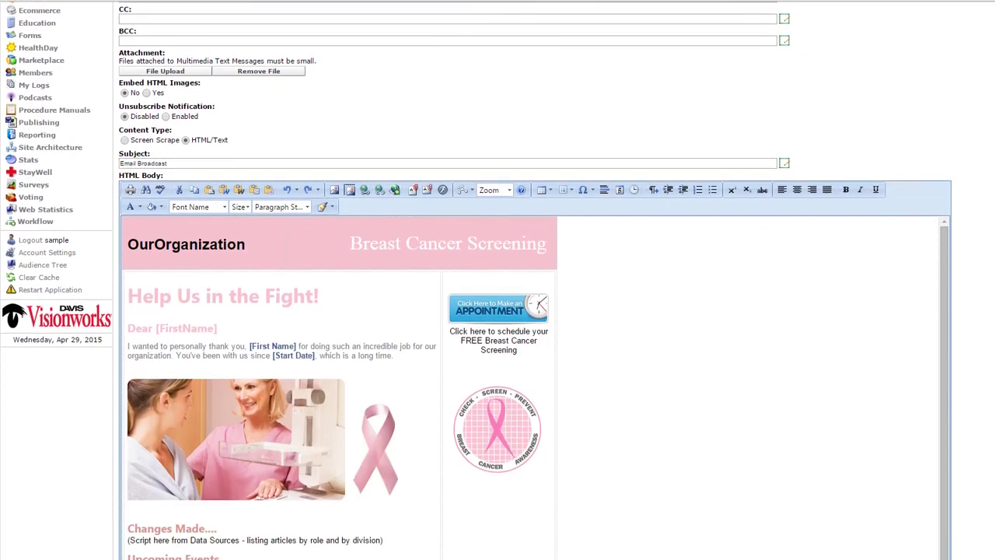
{"action": "scroll", "coordinate": [536, 311], "scroll_direction": "down", "scroll_amount": 3}
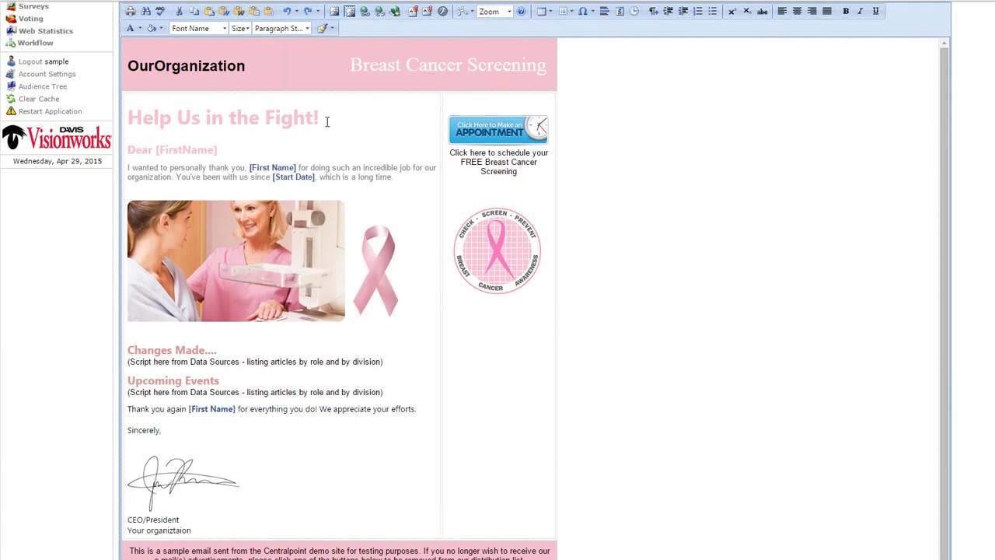
{"action": "left_click_drag", "start_coordinate": [327, 122], "coordinate": [218, 150]}
{"action": "left_click", "coordinate": [359, 455]}
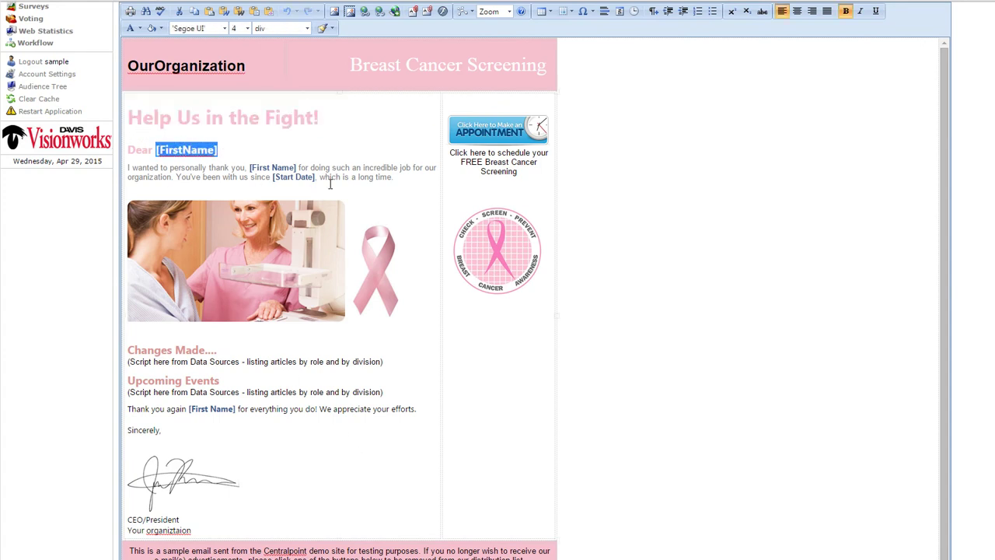
{"action": "scroll", "coordinate": [614, 197], "scroll_direction": "up", "scroll_amount": 6}
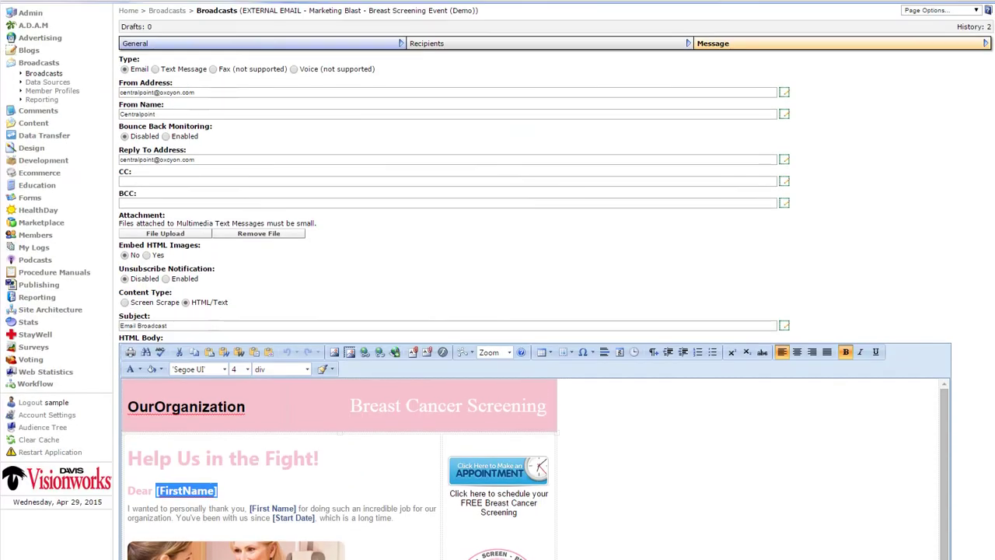
{"action": "left_click", "coordinate": [44, 134]}
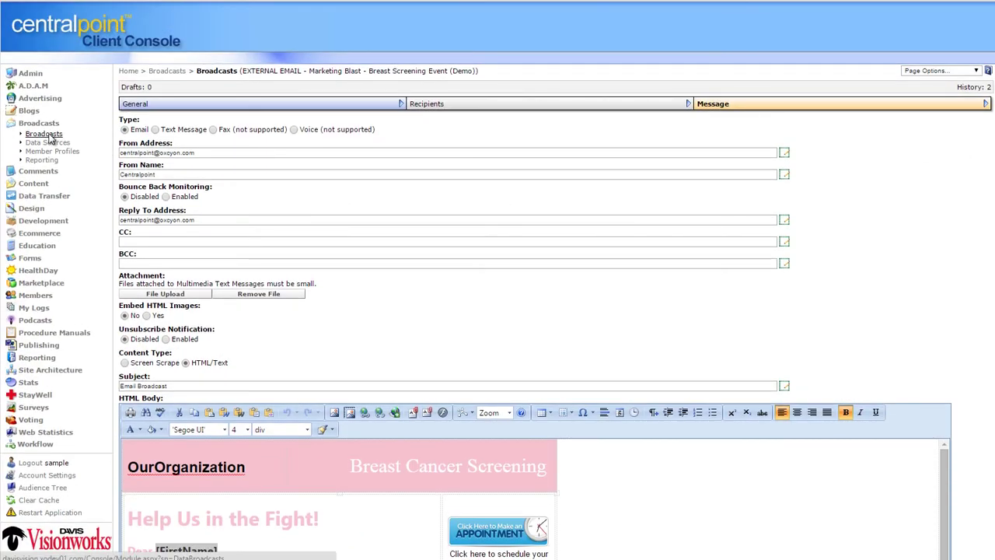
Open the CEO eNewsletter, show all its roles, and read its 'Our Weekly Newsletter' message
{"action": "left_click", "coordinate": [222, 161]}
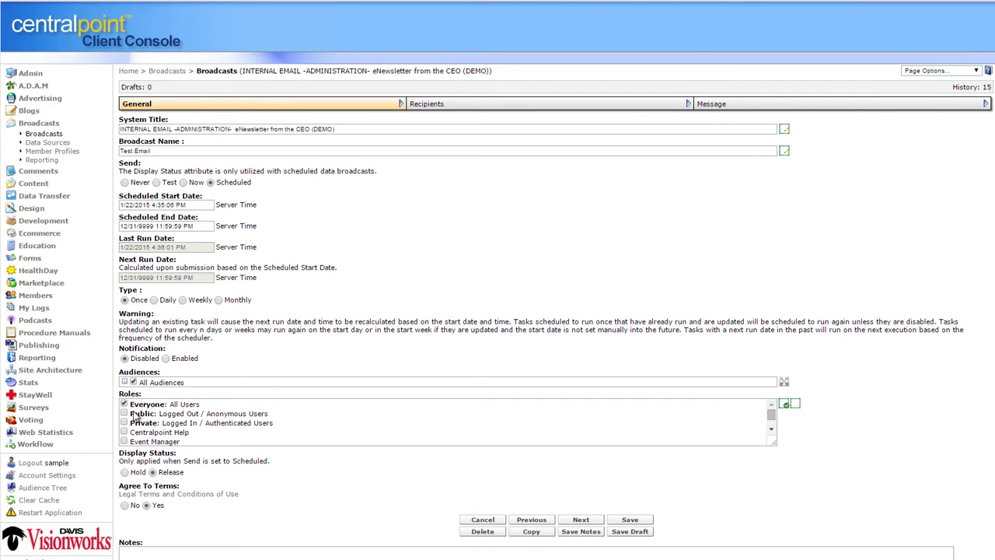
{"action": "left_click_drag", "start_coordinate": [774, 445], "coordinate": [784, 497]}
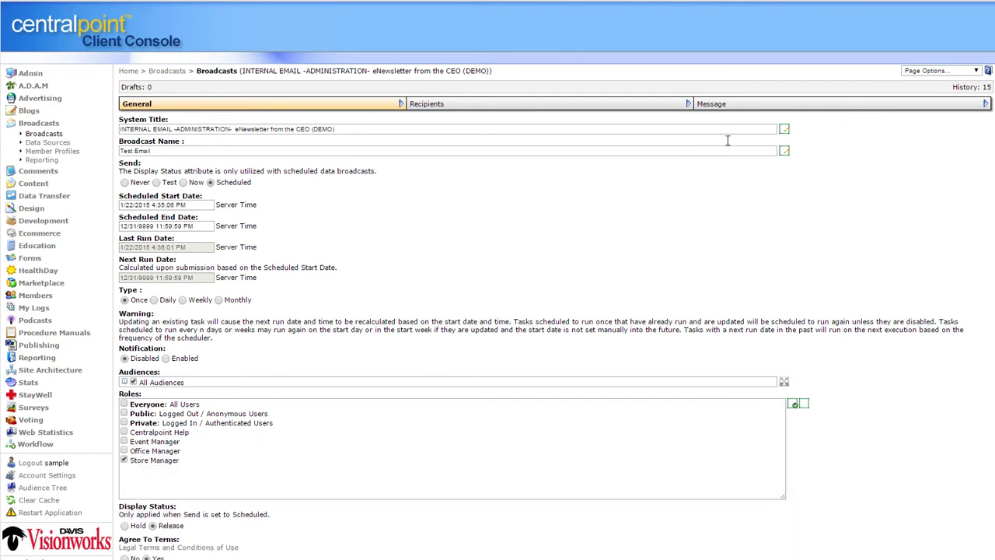
{"action": "left_click", "coordinate": [900, 103]}
{"action": "scroll", "coordinate": [544, 311], "scroll_direction": "down", "scroll_amount": 5}
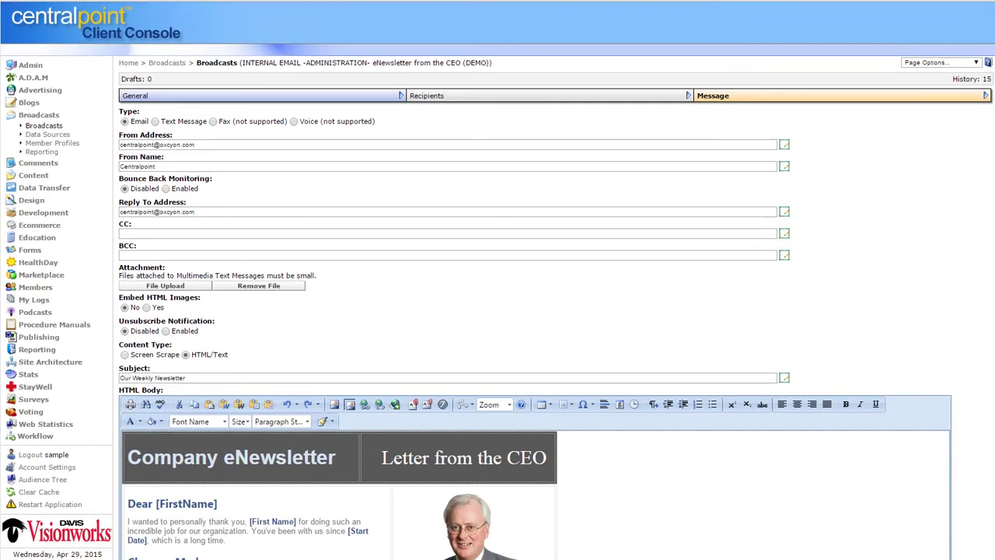
{"action": "scroll", "coordinate": [422, 181], "scroll_direction": "down", "scroll_amount": 1}
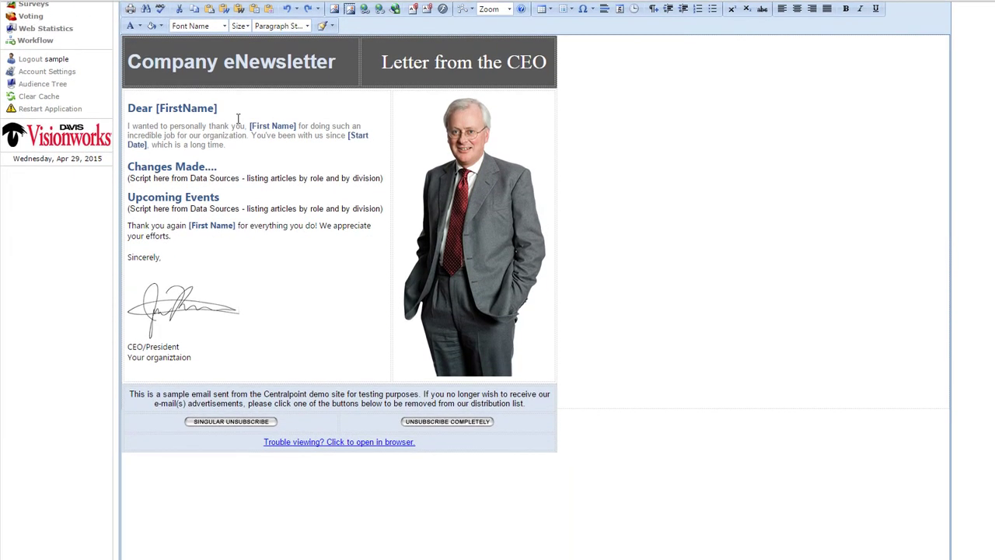
{"action": "left_click_drag", "start_coordinate": [223, 109], "coordinate": [155, 108]}
{"action": "left_click_drag", "start_coordinate": [255, 135], "coordinate": [262, 142]}
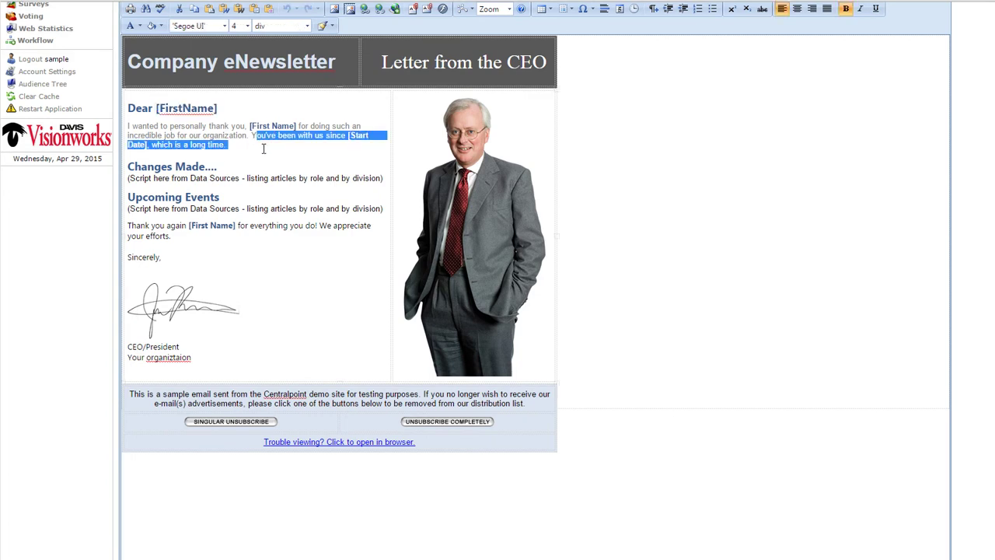
{"action": "left_click", "coordinate": [290, 158]}
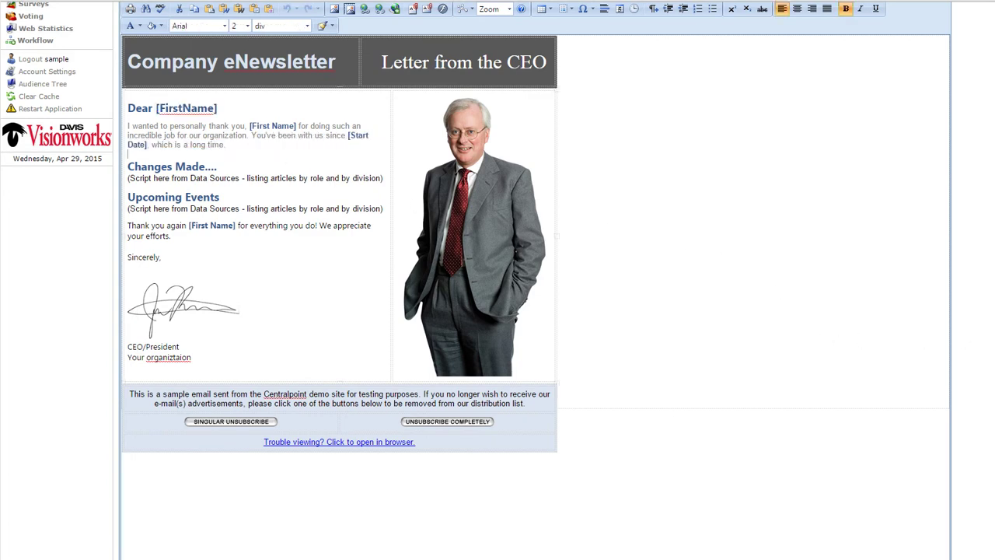
{"action": "scroll", "coordinate": [31, 233], "scroll_direction": "up", "scroll_amount": 5}
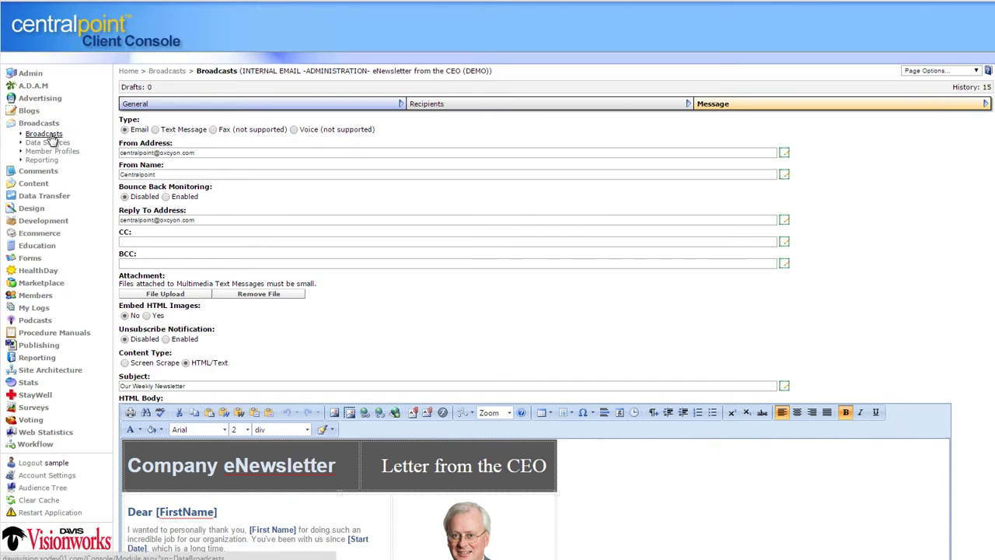
{"action": "left_click", "coordinate": [48, 136]}
Open the VP of Sales eNewsletter broadcast and scroll through its 'Latest Sales & Revenue Data' message
{"action": "left_click", "coordinate": [718, 155]}
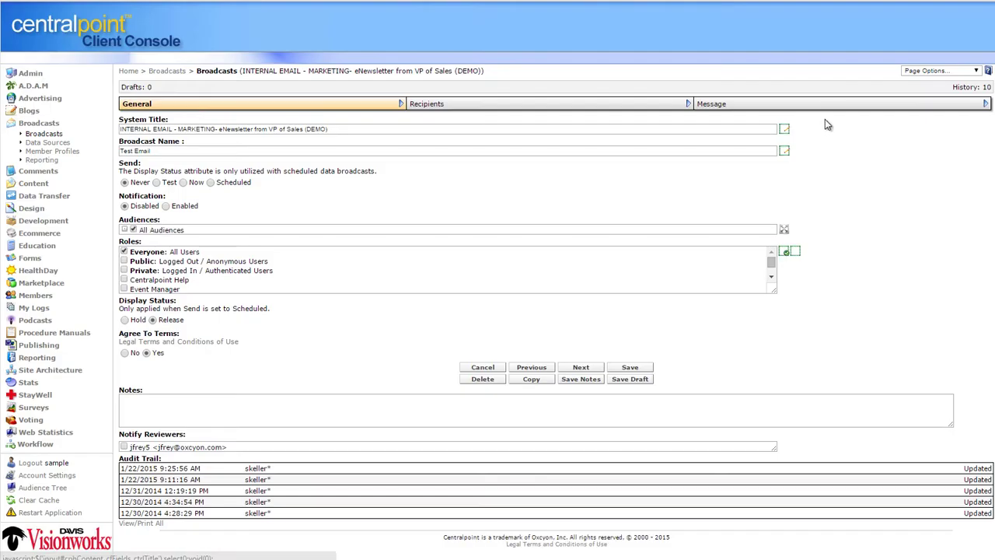
{"action": "left_click", "coordinate": [984, 106]}
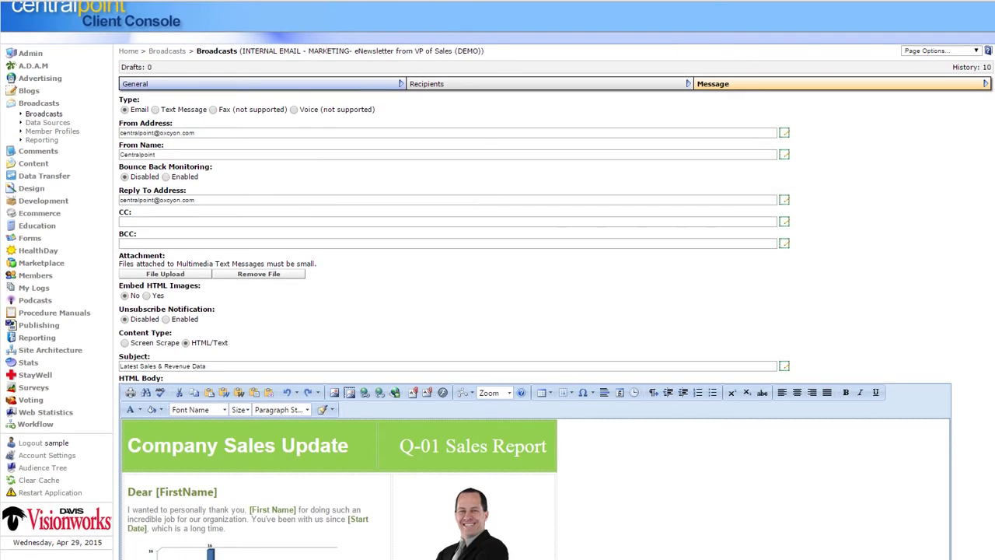
{"action": "scroll", "coordinate": [498, 311], "scroll_direction": "down", "scroll_amount": 5}
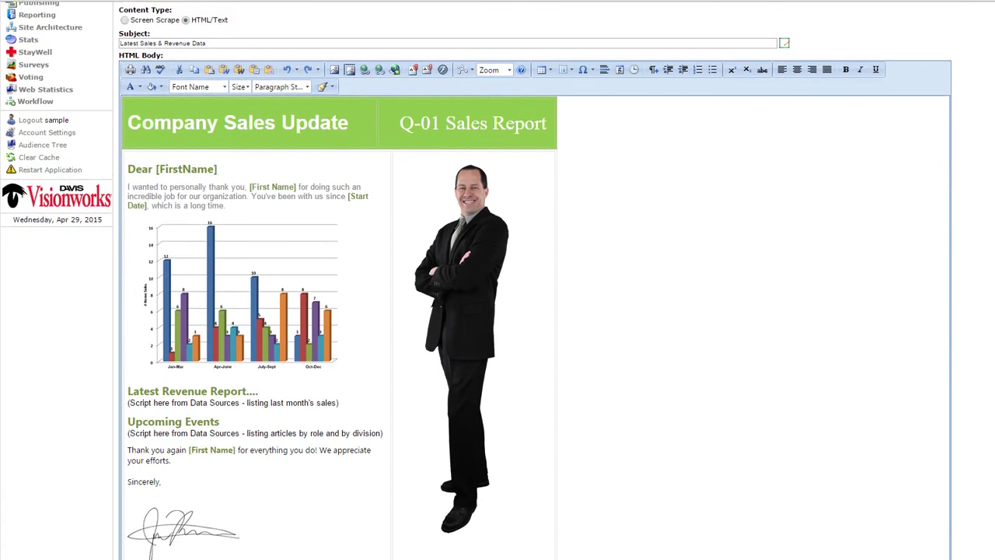
{"action": "scroll", "coordinate": [971, 140], "scroll_direction": "up", "scroll_amount": 5}
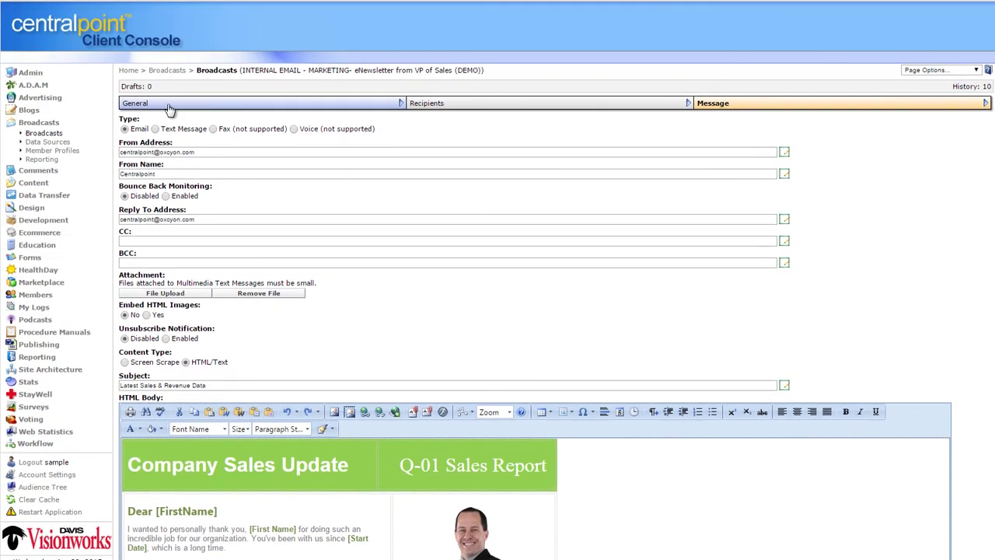
{"action": "left_click", "coordinate": [28, 111]}
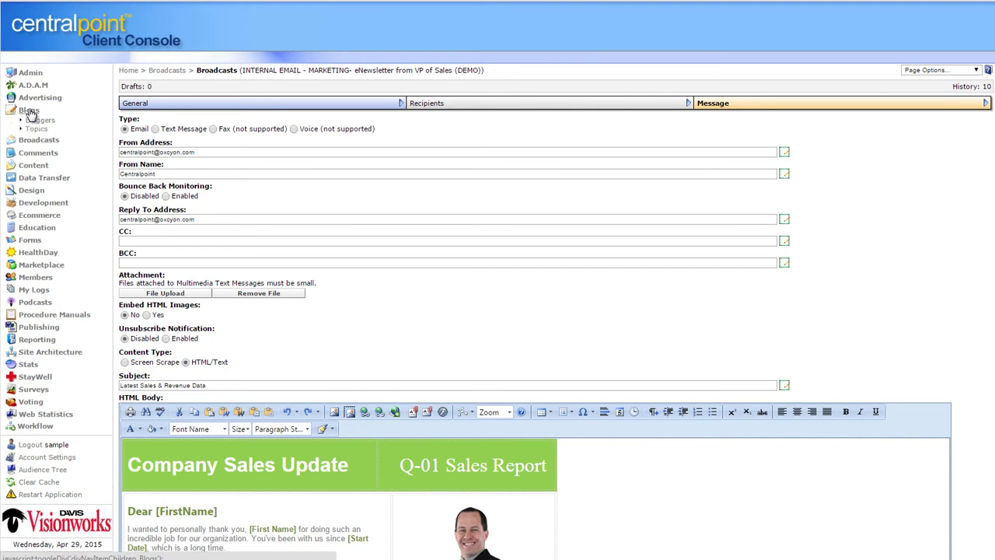
Open the only blogger's profile from Blogs › Bloggers
{"action": "left_click", "coordinate": [35, 130]}
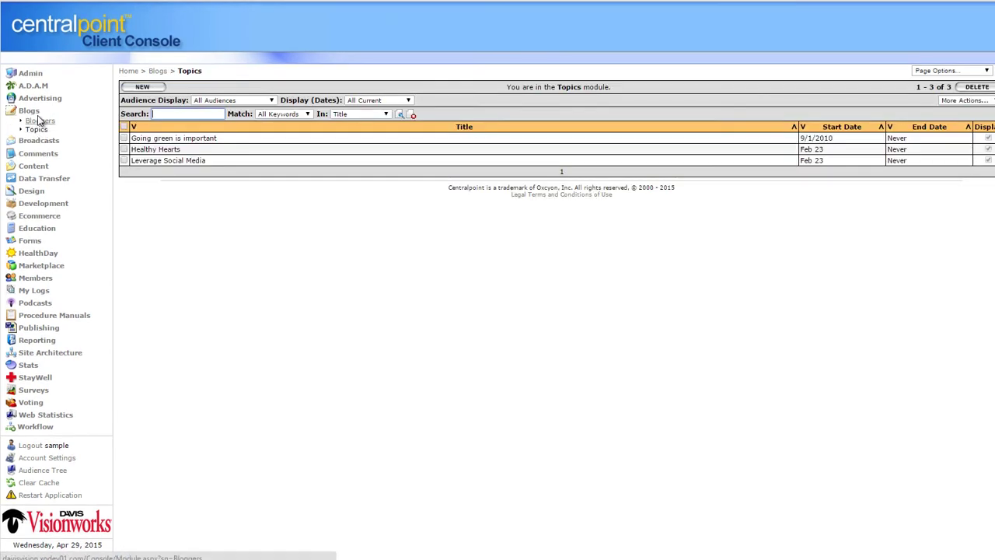
{"action": "left_click", "coordinate": [40, 120]}
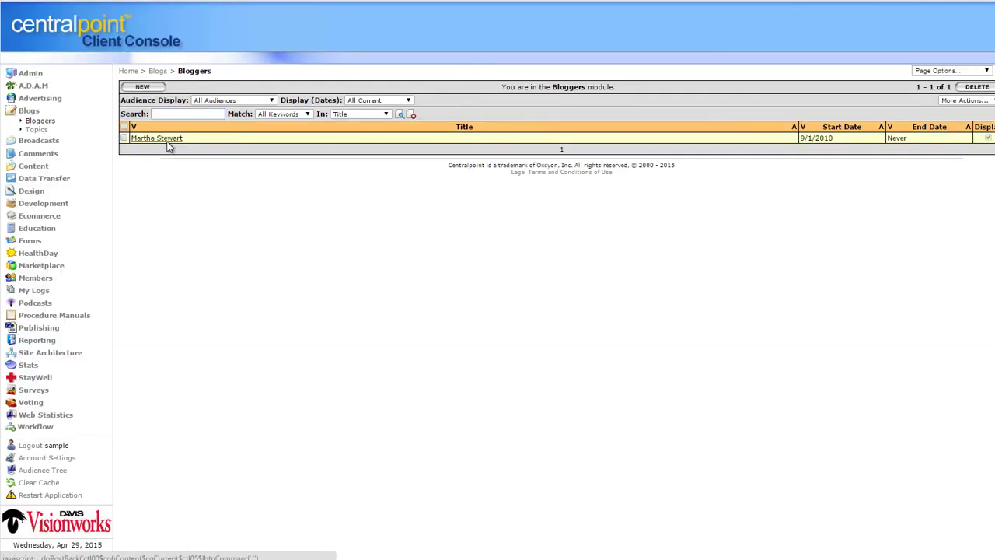
{"action": "left_click", "coordinate": [173, 140]}
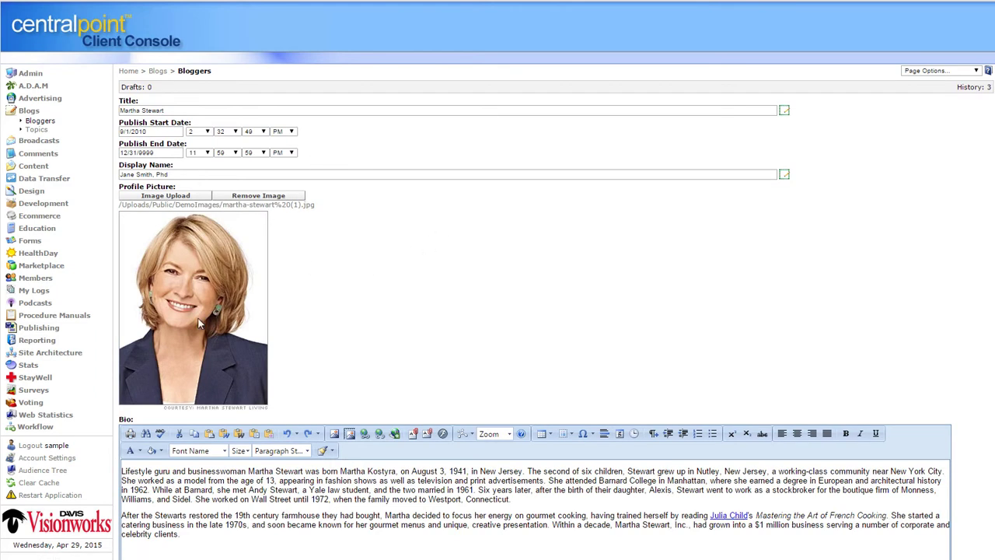
Collapse Blogs and expand the Content module's full list of item types
{"action": "left_click", "coordinate": [28, 111]}
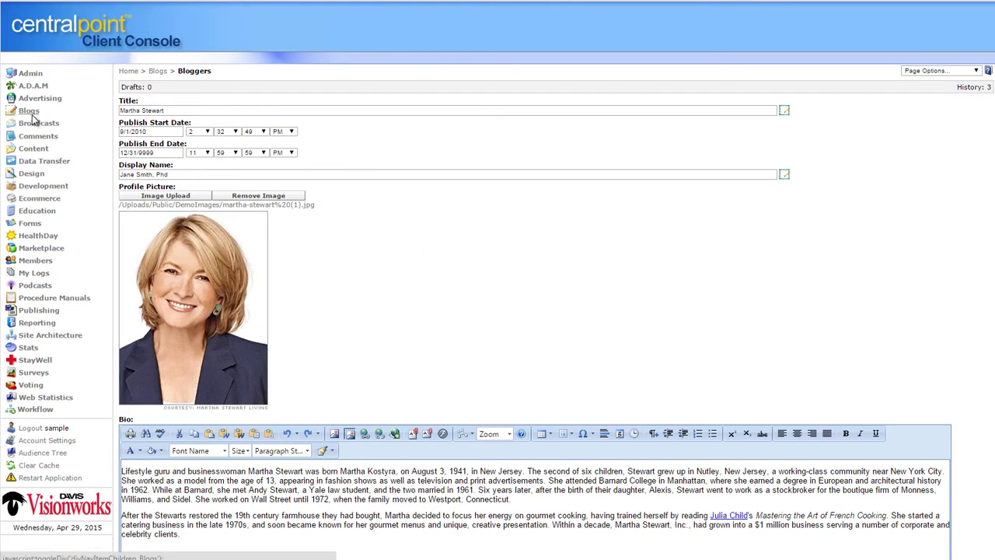
{"action": "left_click", "coordinate": [34, 148]}
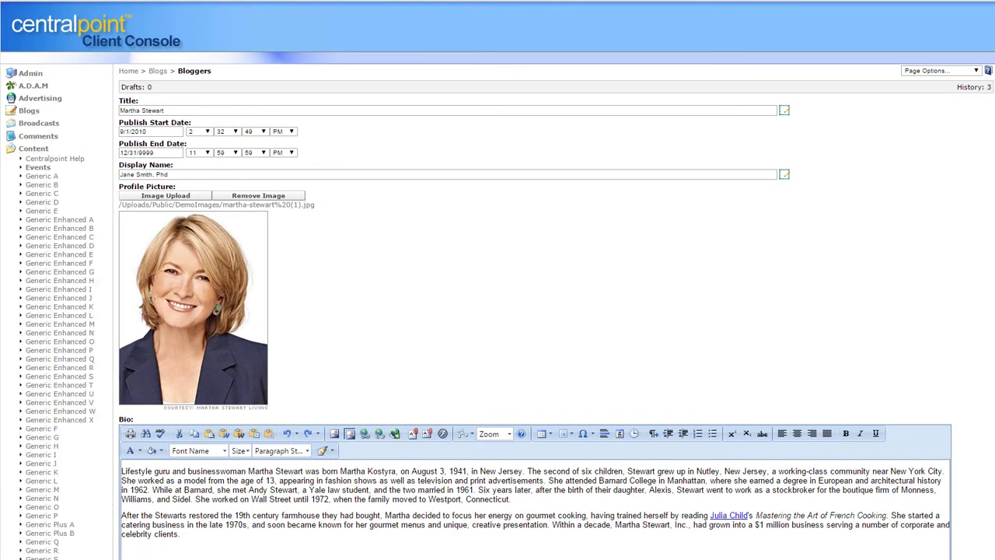
{"action": "scroll", "coordinate": [972, 233], "scroll_direction": "down", "scroll_amount": 5}
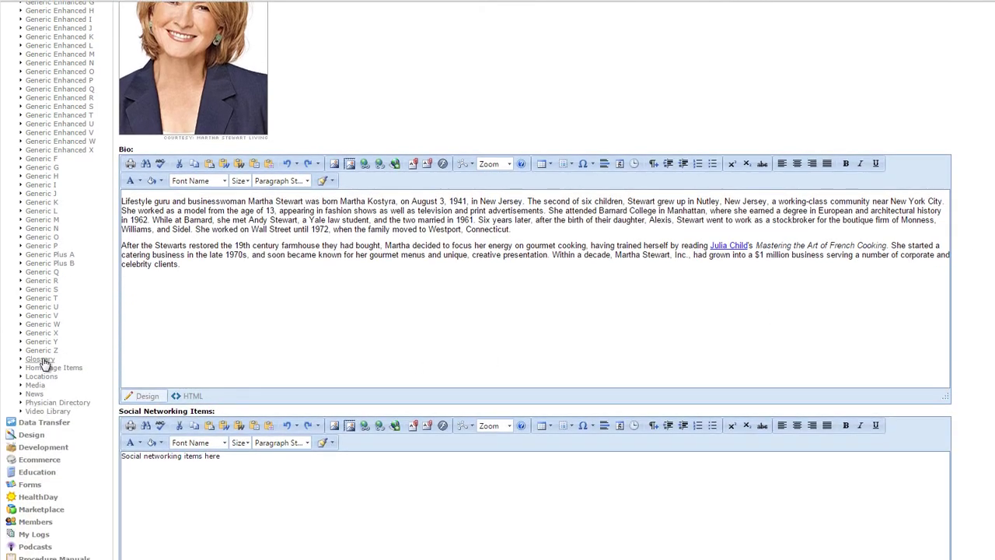
Open the Pineapple entry in Content › Glossary, then expand the Education module's sections
{"action": "left_click", "coordinate": [43, 359]}
{"action": "left_click", "coordinate": [154, 160]}
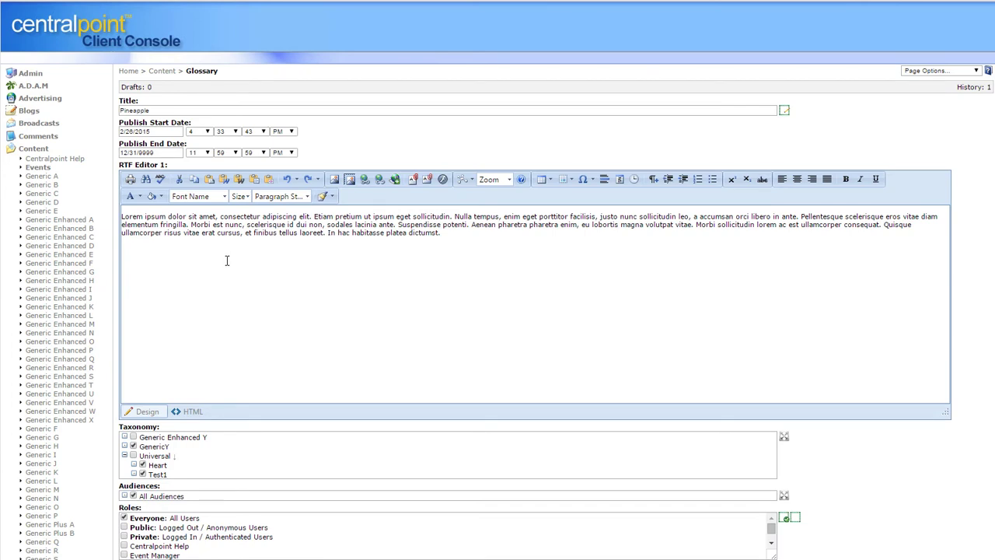
{"action": "left_click", "coordinate": [35, 149]}
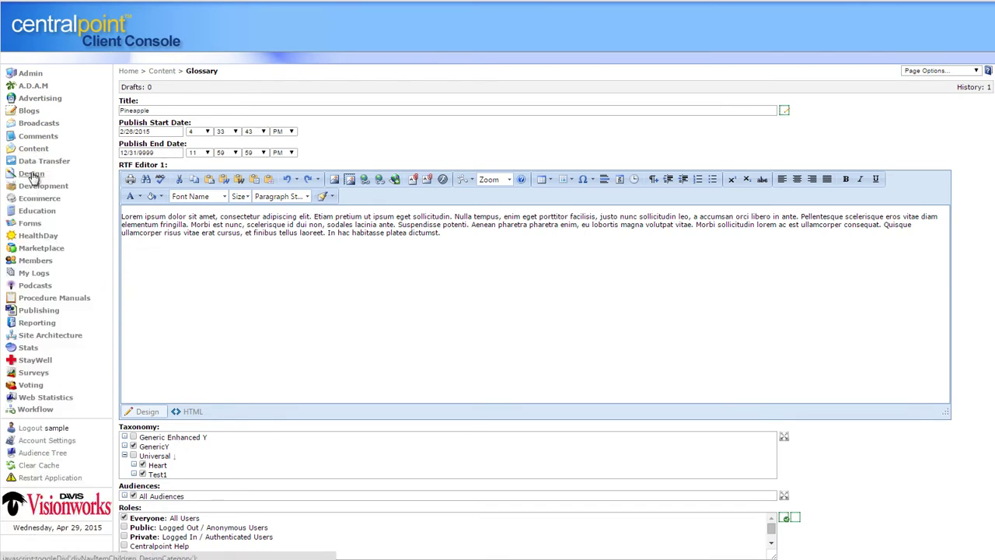
{"action": "left_click", "coordinate": [37, 211]}
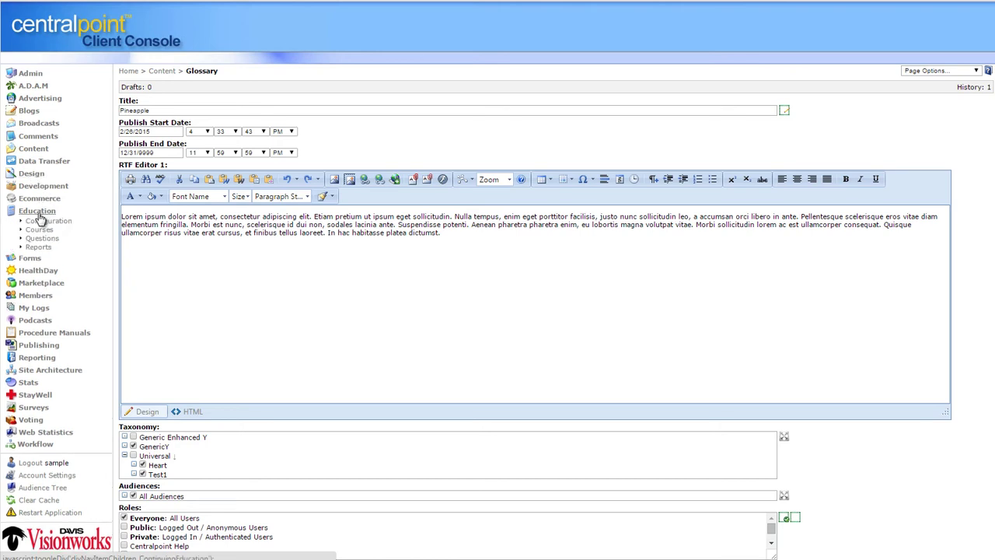
Open the Sample Test course from Education › Courses and enlarge its Roles list
{"action": "left_click", "coordinate": [40, 232]}
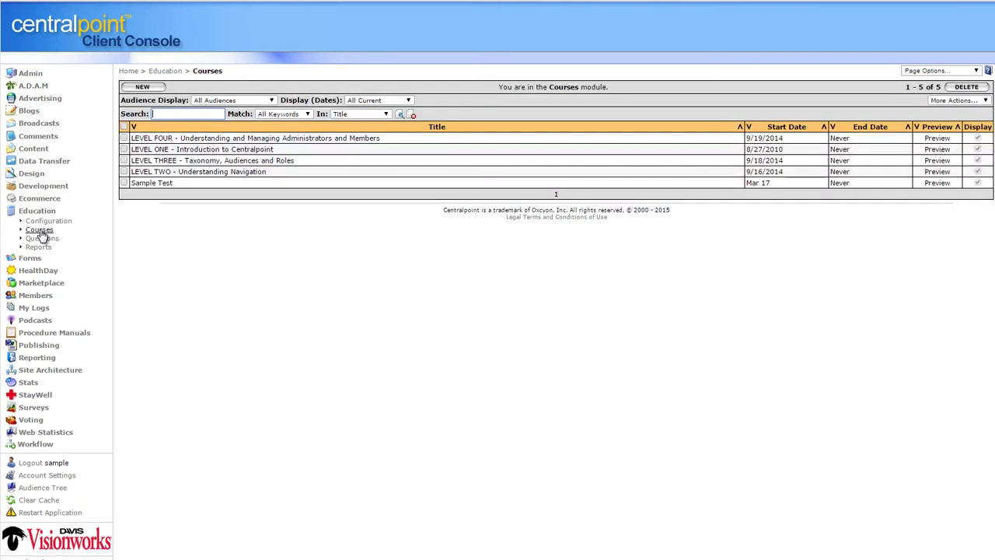
{"action": "left_click", "coordinate": [150, 183]}
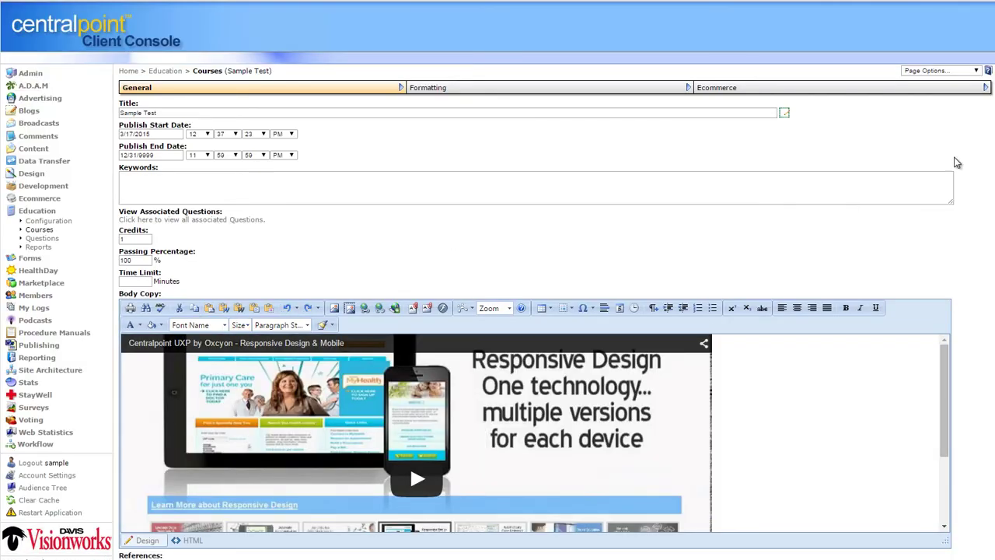
{"action": "scroll", "coordinate": [409, 299], "scroll_direction": "down", "scroll_amount": 12}
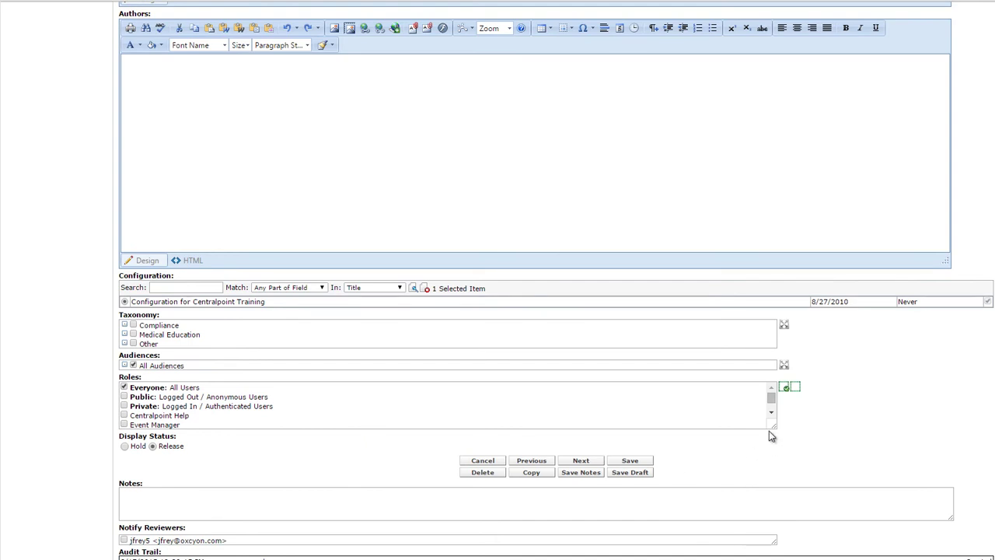
{"action": "left_click_drag", "start_coordinate": [775, 430], "coordinate": [775, 465]}
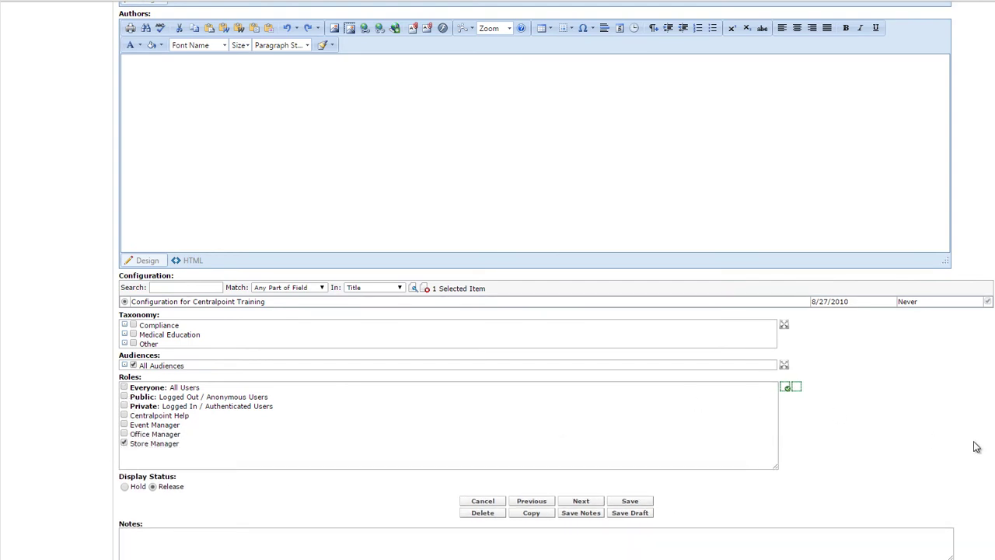
{"action": "scroll", "coordinate": [845, 108], "scroll_direction": "up", "scroll_amount": 10}
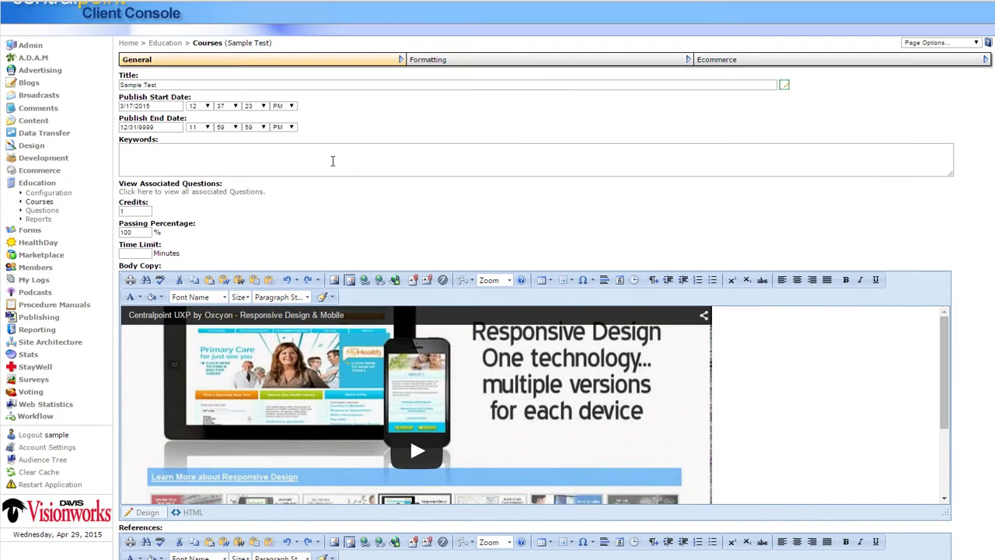
Open the 'What year was our country officially founded?' question, set Essay Answer, then open Education › Reports
{"action": "left_click", "coordinate": [216, 194]}
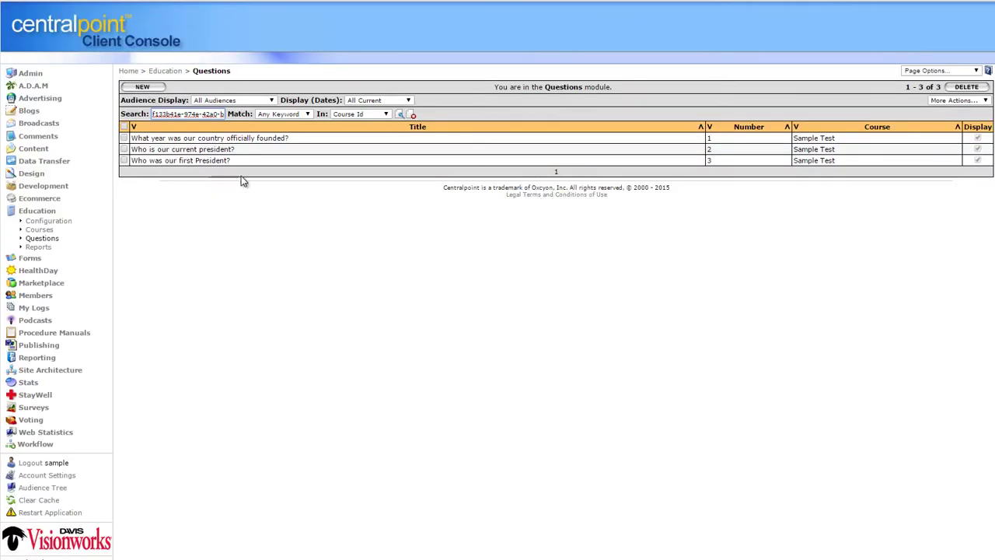
{"action": "left_click", "coordinate": [206, 138]}
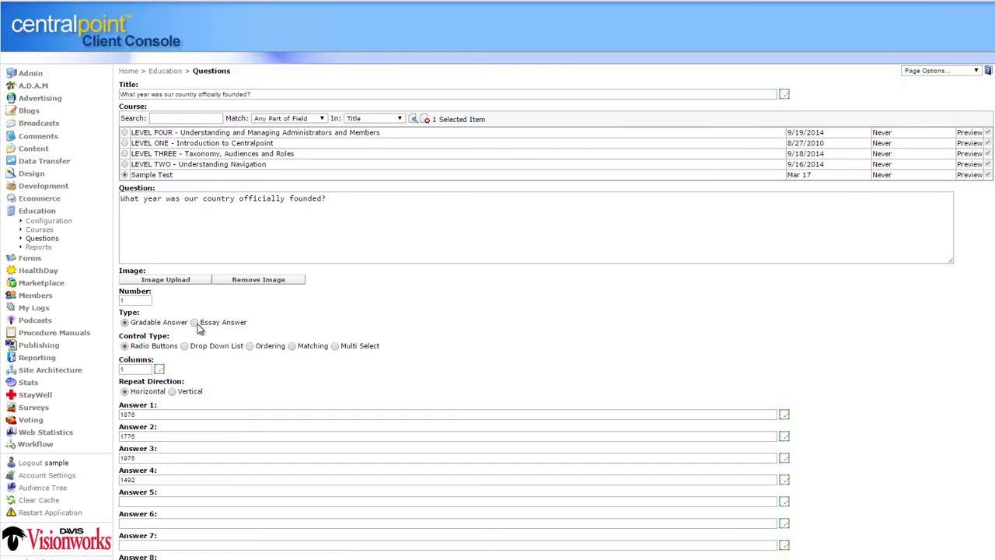
{"action": "left_click", "coordinate": [194, 323]}
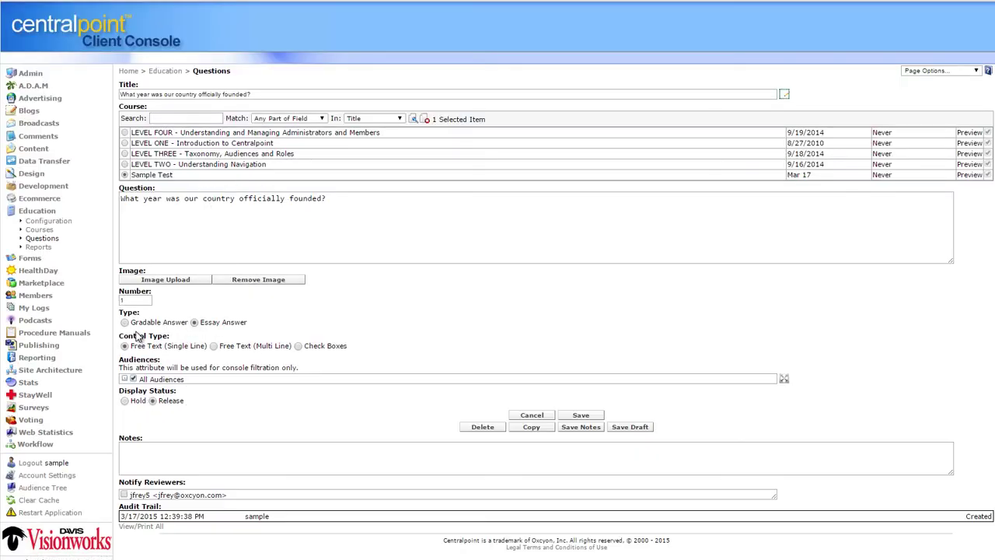
{"action": "left_click", "coordinate": [39, 246]}
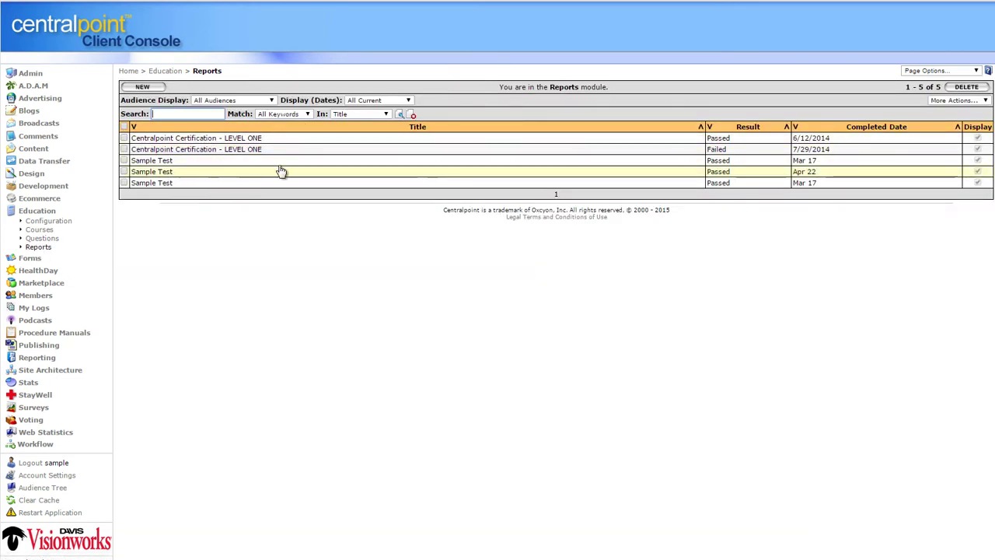
Open the LEVEL ONE certification report, scored 88, and enlarge its certificate to view it fully
{"action": "left_click", "coordinate": [795, 126]}
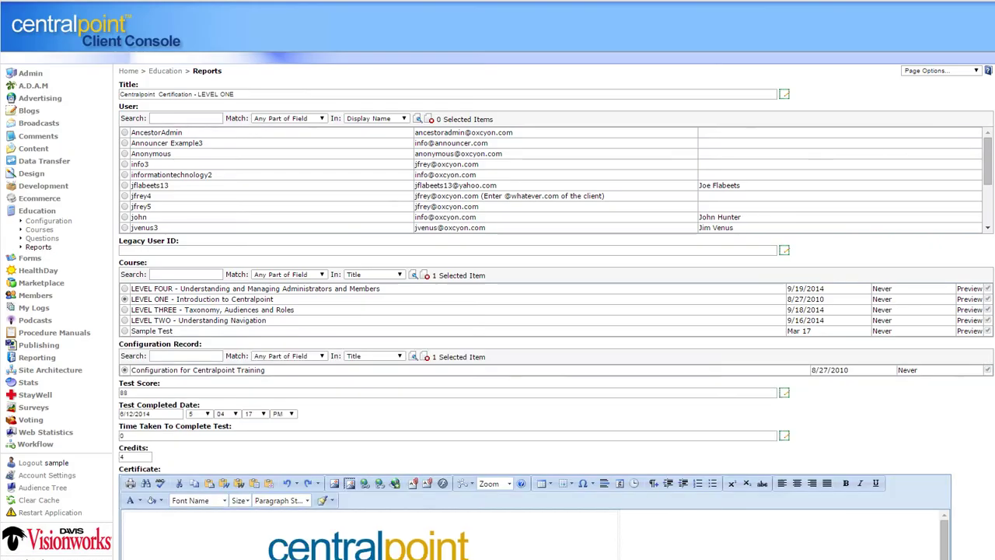
{"action": "left_click_drag", "start_coordinate": [984, 145], "coordinate": [987, 199]}
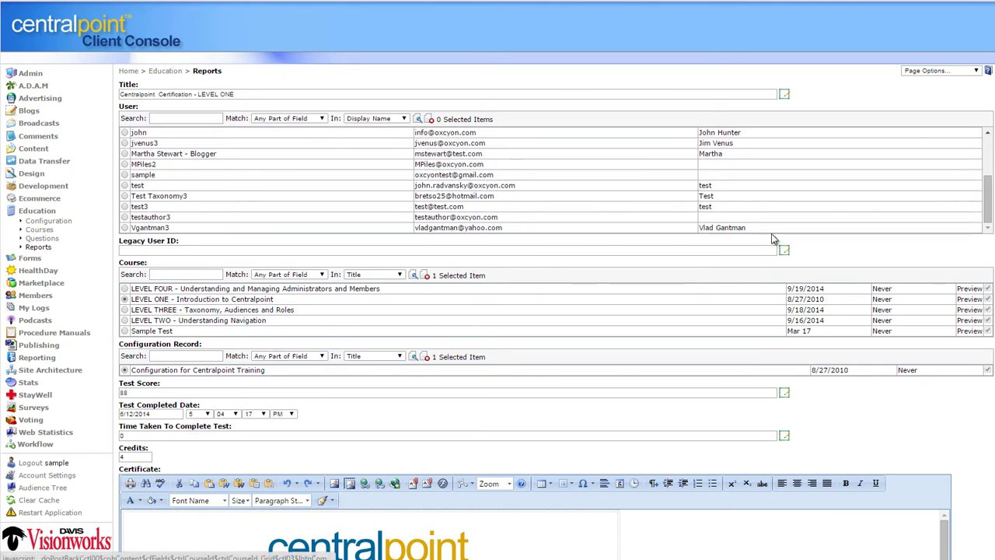
{"action": "scroll", "coordinate": [932, 340], "scroll_direction": "down", "scroll_amount": 5}
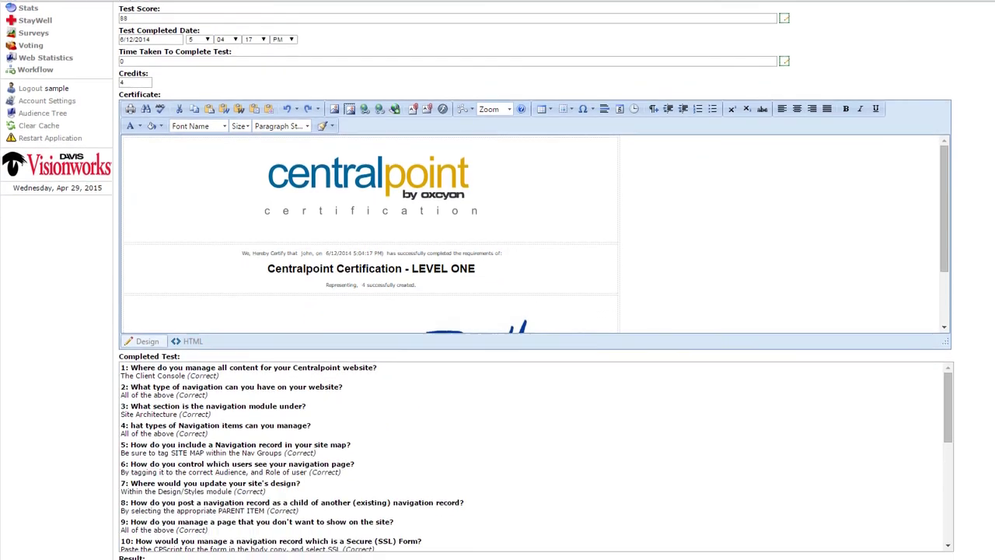
{"action": "left_click_drag", "start_coordinate": [943, 333], "coordinate": [960, 431]}
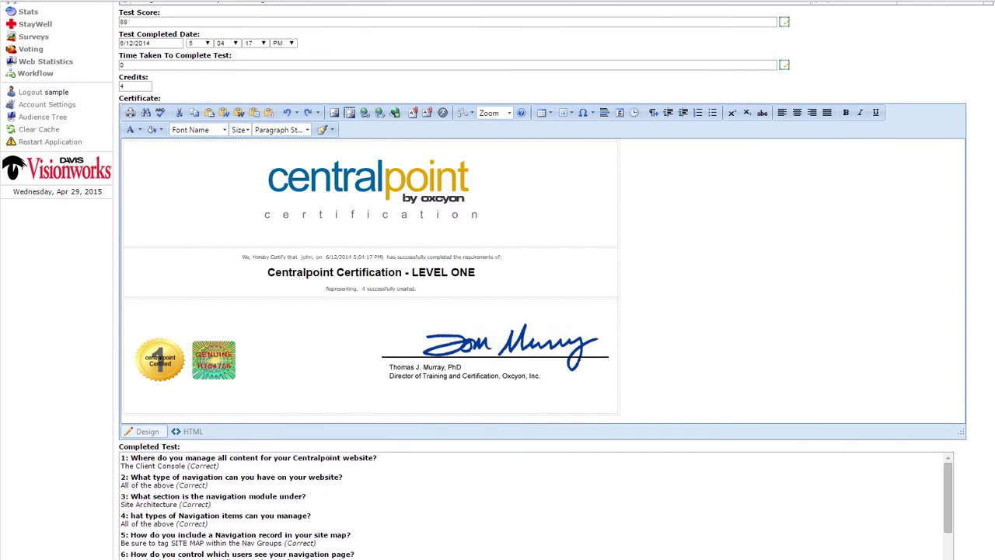
{"action": "scroll", "coordinate": [645, 161], "scroll_direction": "up", "scroll_amount": 5}
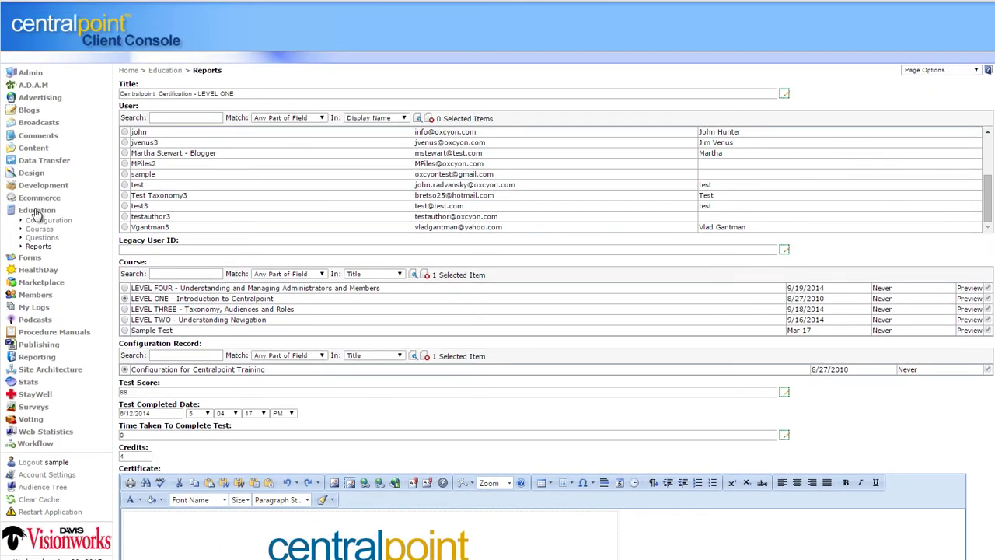
{"action": "left_click", "coordinate": [34, 211]}
{"action": "left_click", "coordinate": [31, 225]}
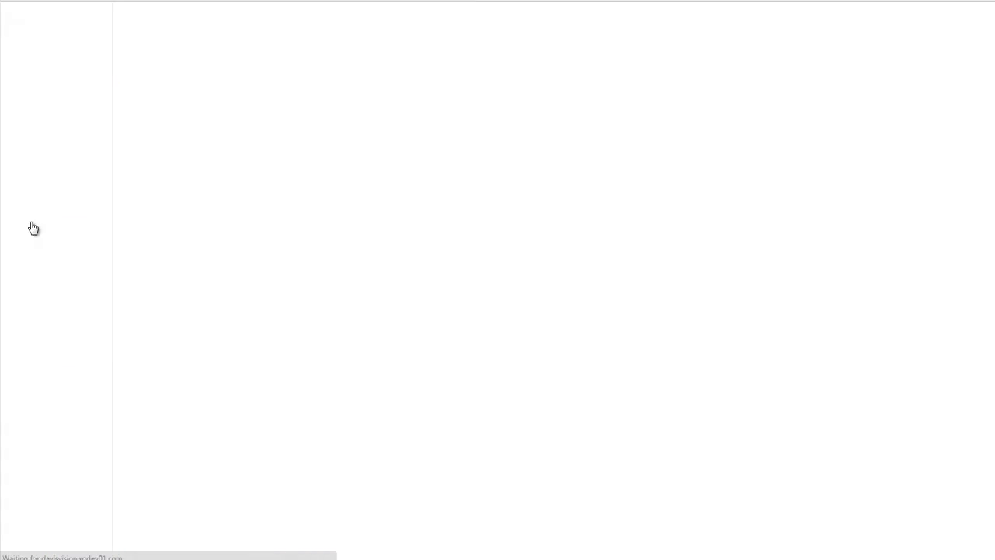
Open the ***QC MEMBER REGISTRATION FORM from Forms and review its thank-you message
{"action": "left_click", "coordinate": [36, 258]}
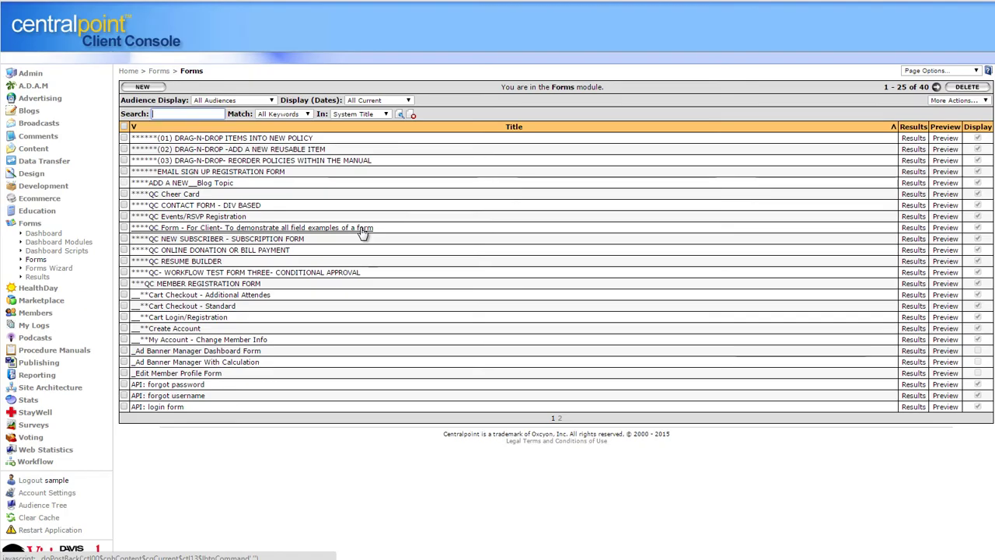
{"action": "left_click", "coordinate": [241, 284]}
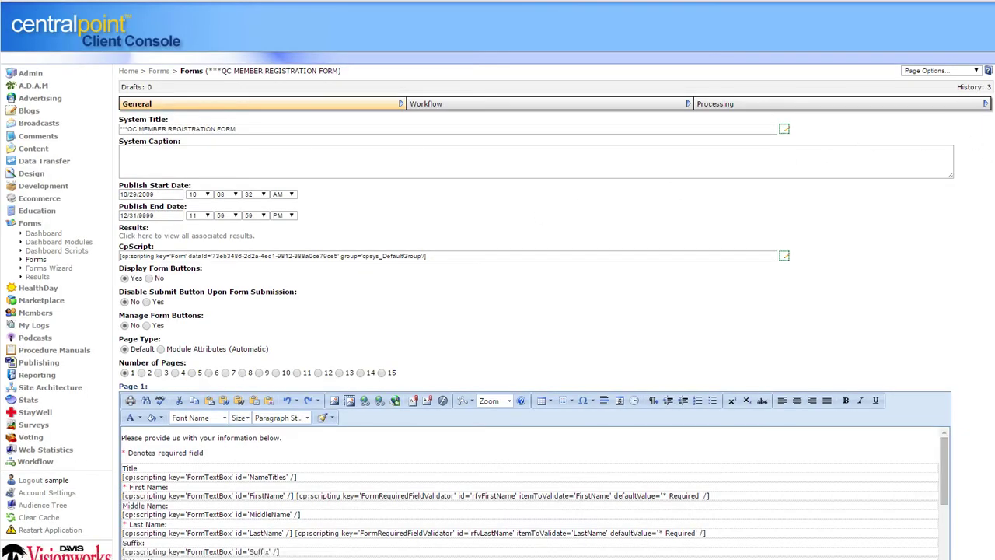
{"action": "scroll", "coordinate": [274, 287], "scroll_direction": "down", "scroll_amount": 6}
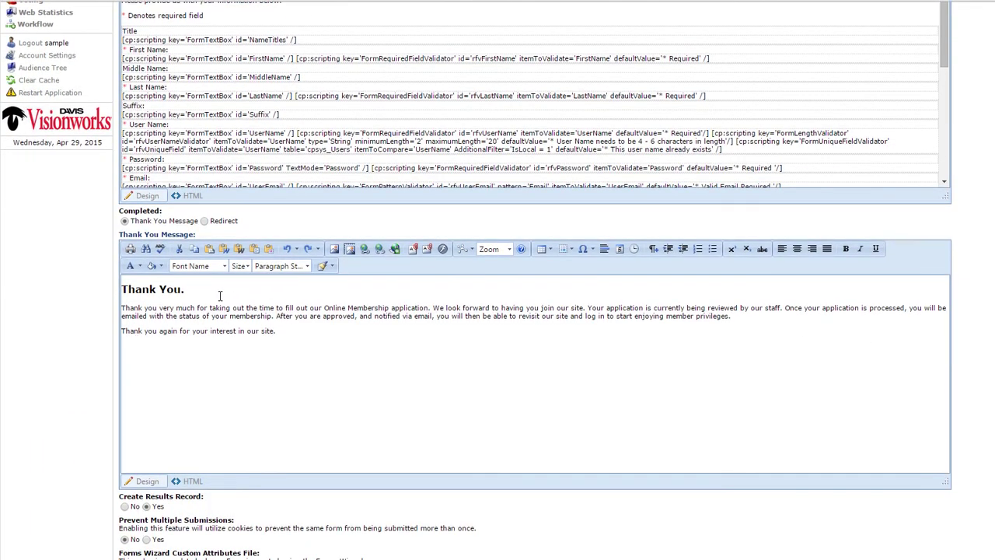
{"action": "left_click_drag", "start_coordinate": [220, 296], "coordinate": [107, 282]}
{"action": "left_click", "coordinate": [284, 319]}
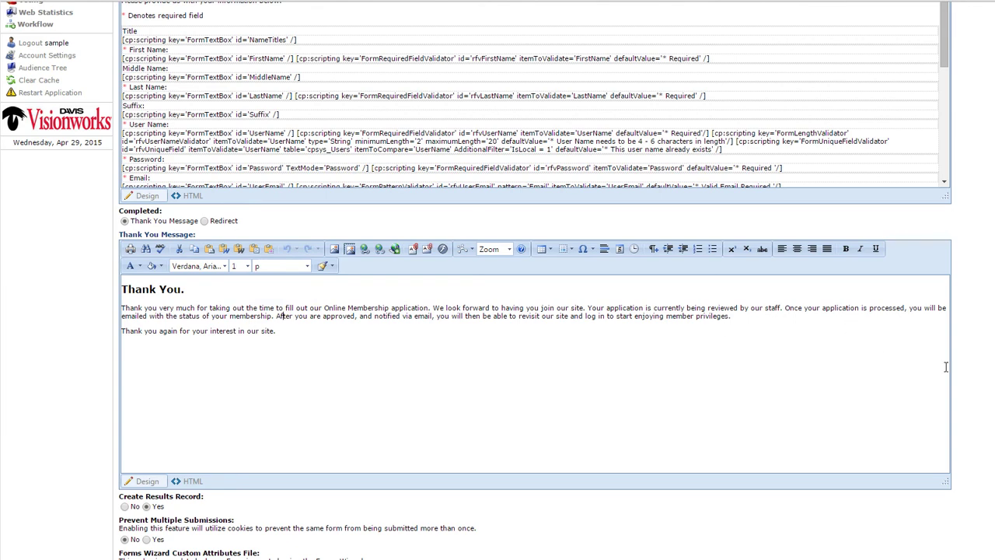
{"action": "scroll", "coordinate": [977, 231], "scroll_direction": "up", "scroll_amount": 6}
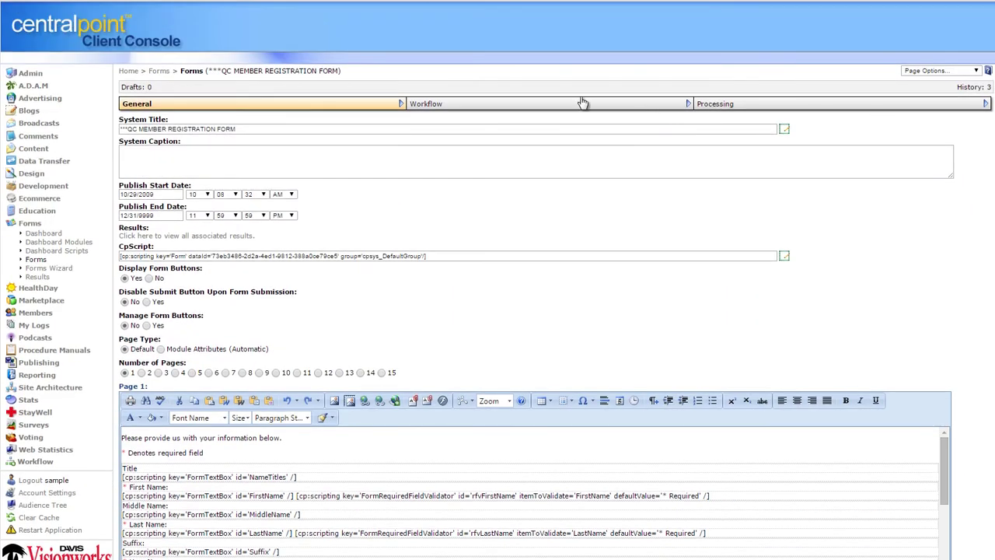
On the form's Workflow settings, set Multi-Step Workflow to Yes and choose One Step Workflow
{"action": "left_click", "coordinate": [538, 110]}
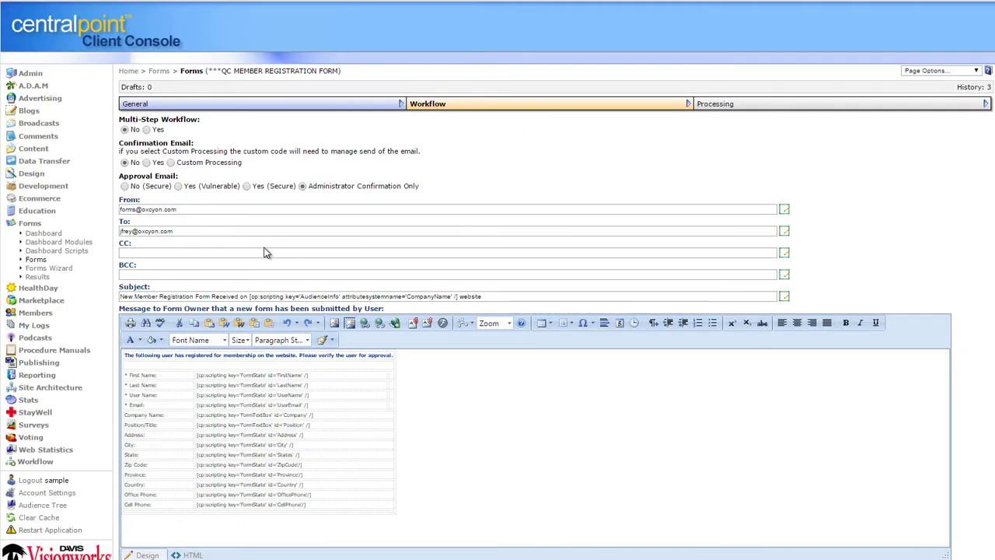
{"action": "left_click_drag", "start_coordinate": [191, 231], "coordinate": [106, 224]}
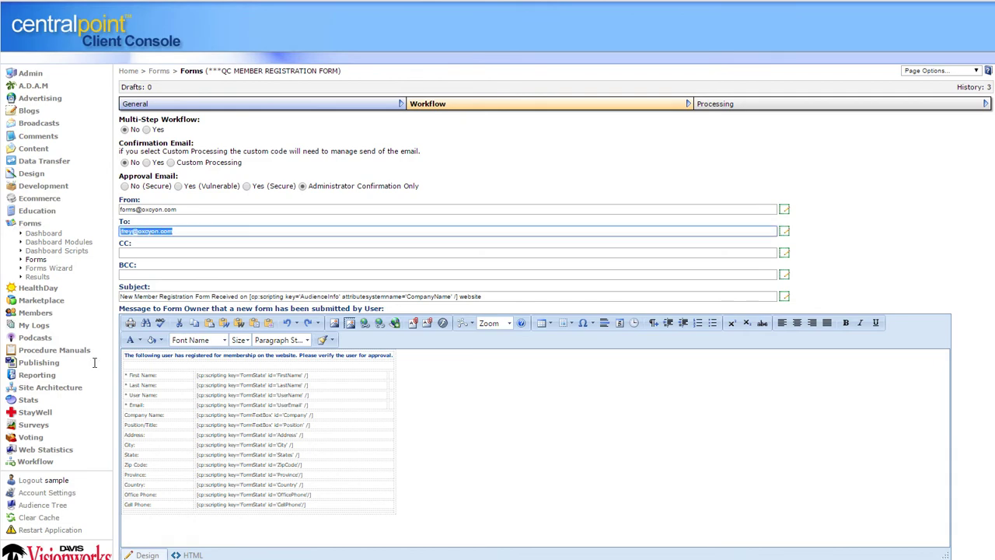
{"action": "left_click", "coordinate": [146, 130]}
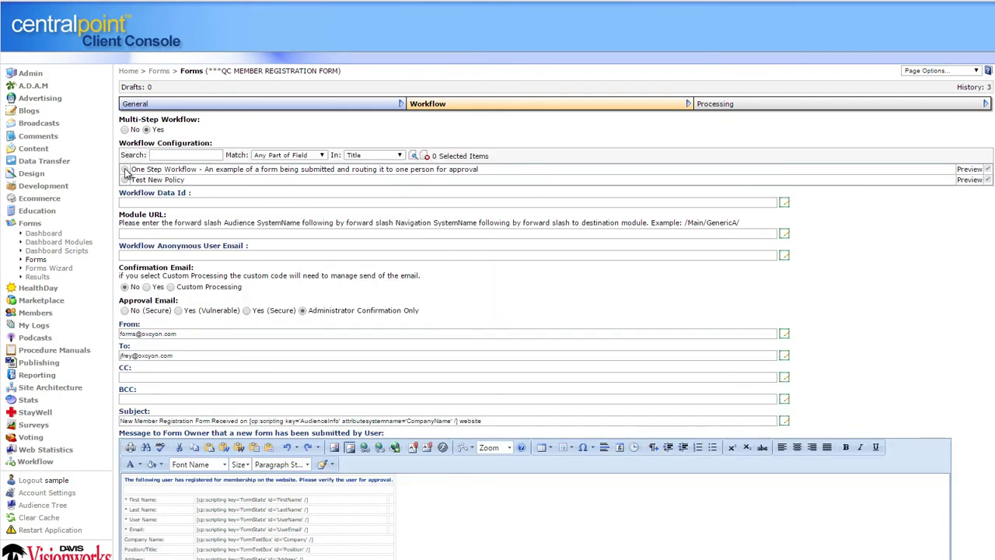
{"action": "left_click", "coordinate": [126, 170]}
{"action": "scroll", "coordinate": [135, 176], "scroll_direction": "down", "scroll_amount": 1}
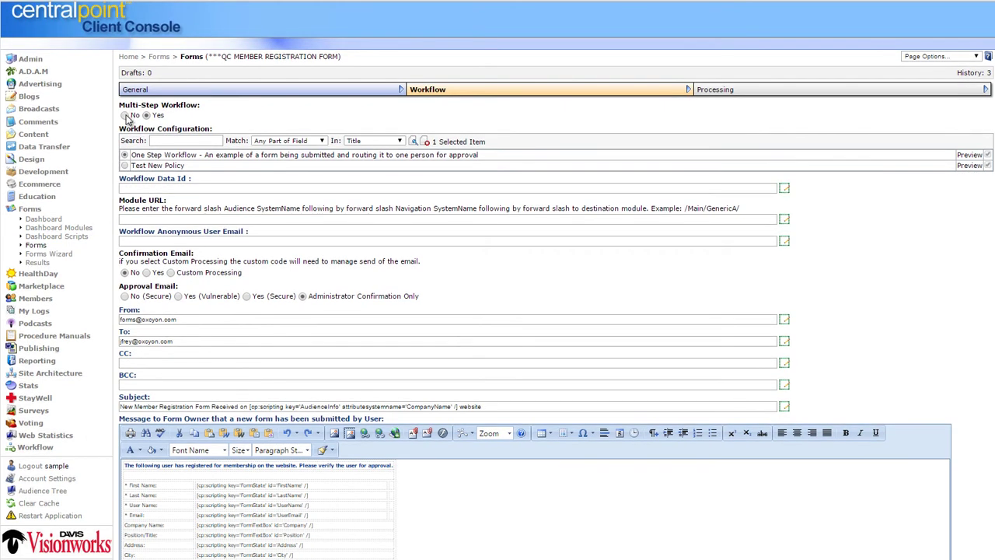
{"action": "left_click", "coordinate": [753, 91]}
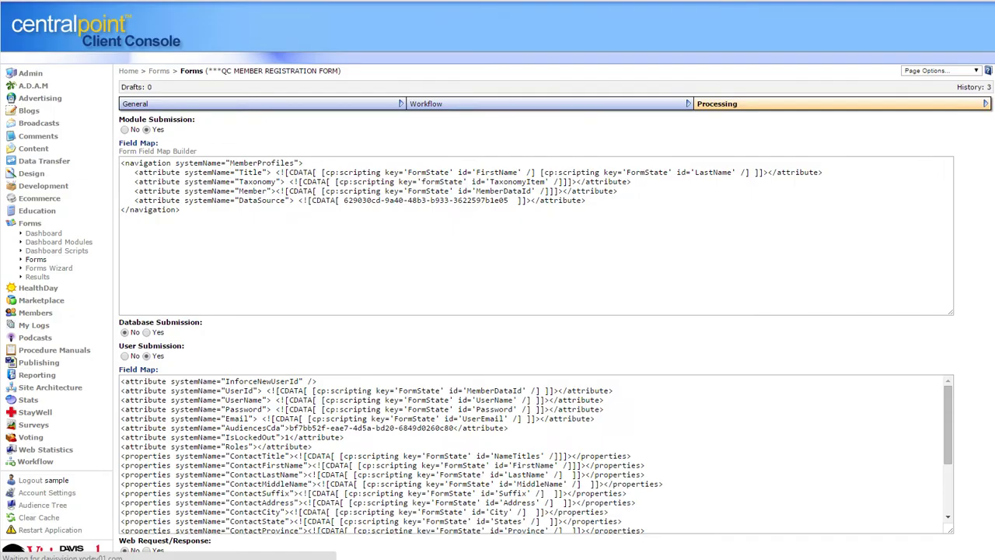
{"action": "left_click_drag", "start_coordinate": [201, 214], "coordinate": [113, 160]}
{"action": "left_click", "coordinate": [285, 258]}
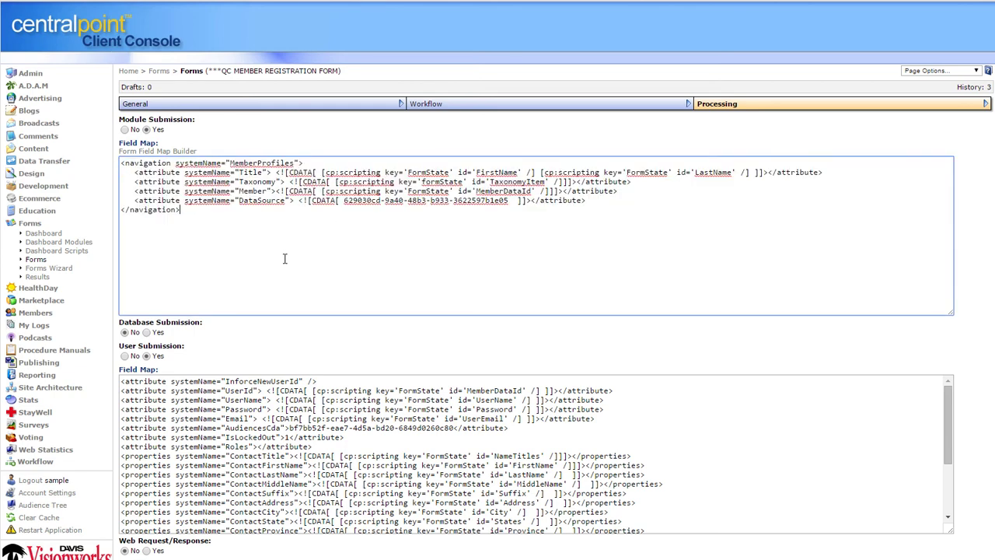
{"action": "left_click", "coordinate": [147, 333]}
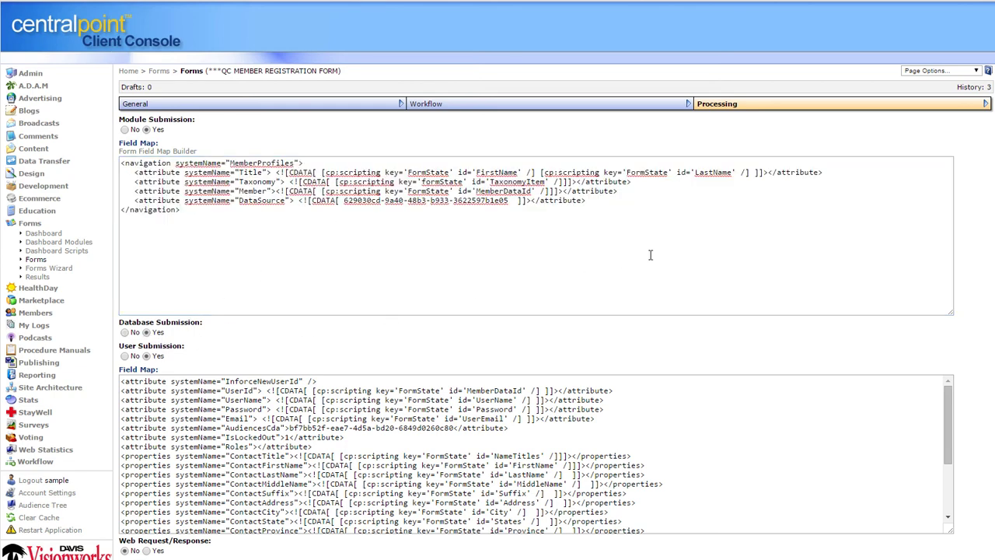
{"action": "scroll", "coordinate": [34, 363], "scroll_direction": "down", "scroll_amount": 5}
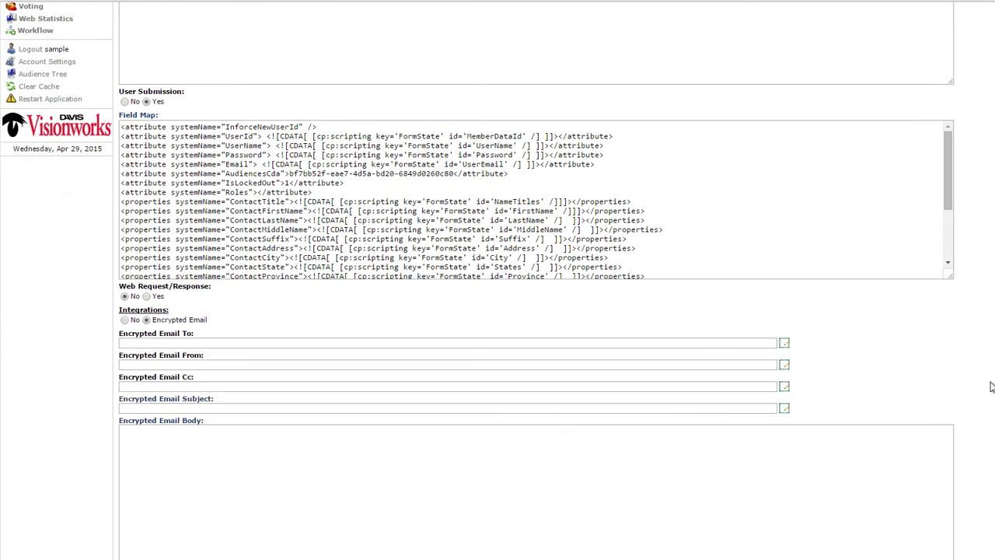
{"action": "scroll", "coordinate": [990, 516], "scroll_direction": "down", "scroll_amount": 4}
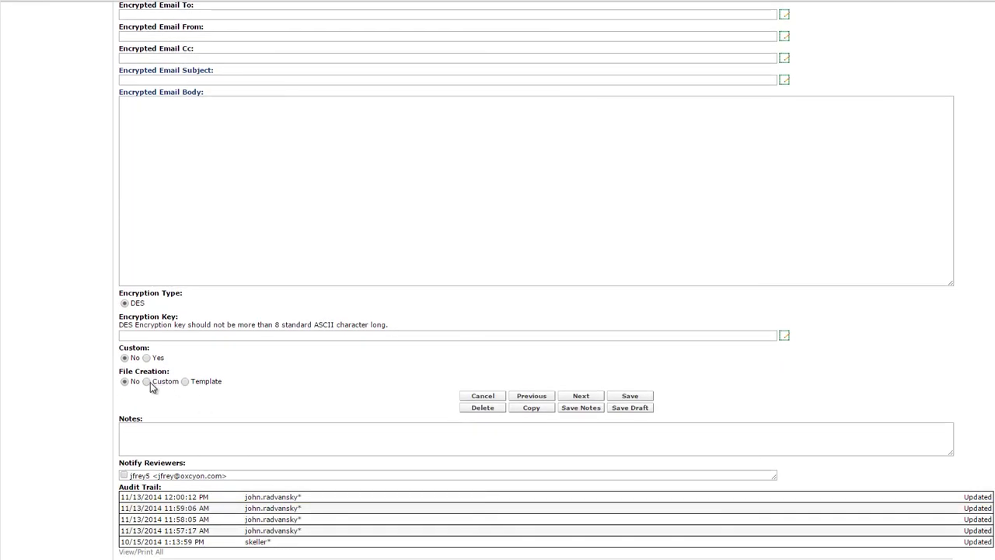
{"action": "left_click", "coordinate": [147, 381]}
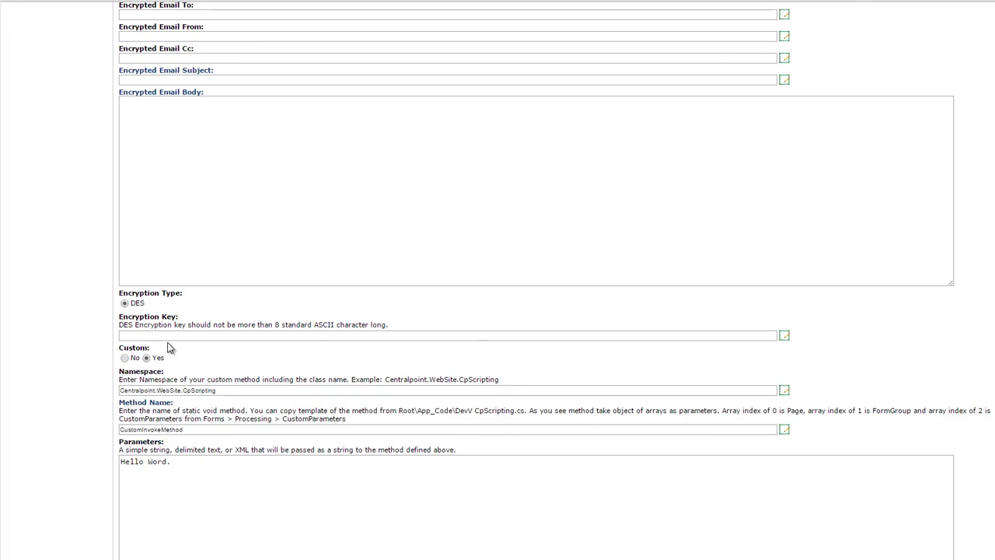
{"action": "scroll", "coordinate": [536, 280], "scroll_direction": "up", "scroll_amount": 1}
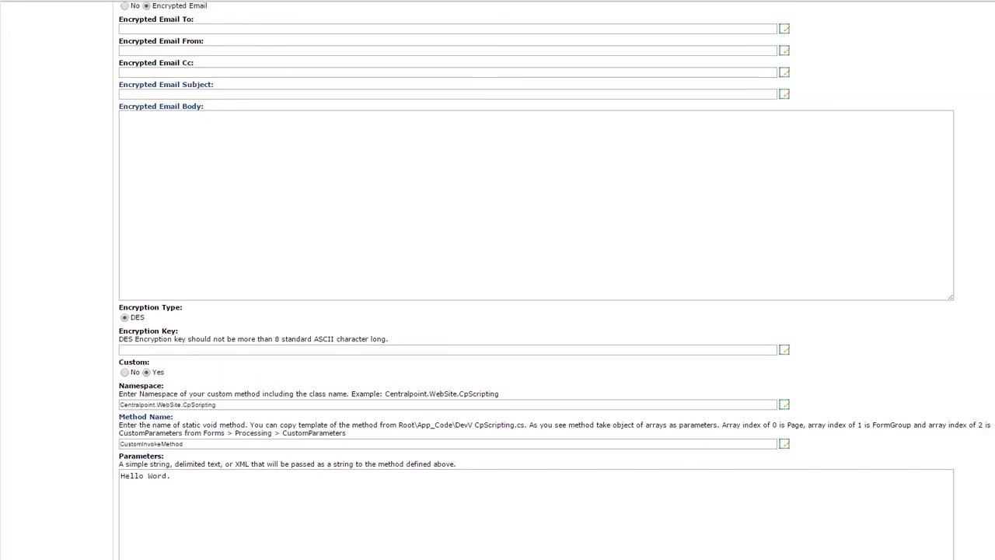
{"action": "scroll", "coordinate": [779, 296], "scroll_direction": "up", "scroll_amount": 5}
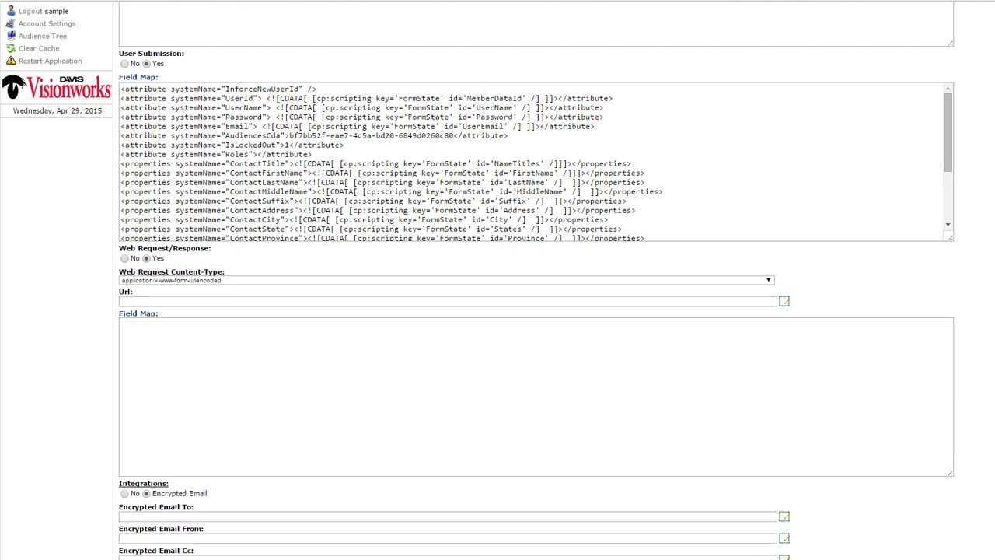
{"action": "scroll", "coordinate": [536, 280], "scroll_direction": "up", "scroll_amount": 6}
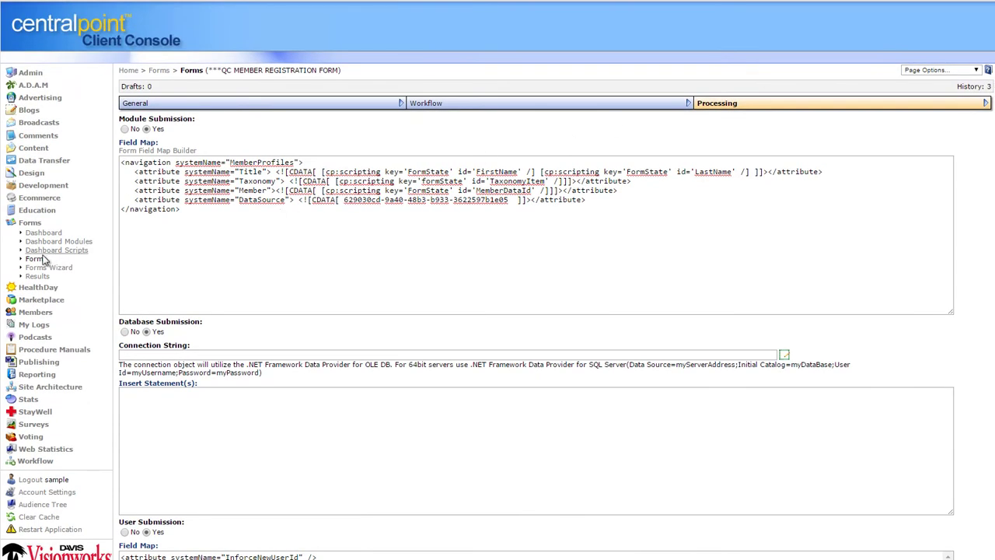
View the QC MEMBER REGISTRATION FORM's Results, then return to the Forms list of 40 forms
{"action": "left_click", "coordinate": [37, 259]}
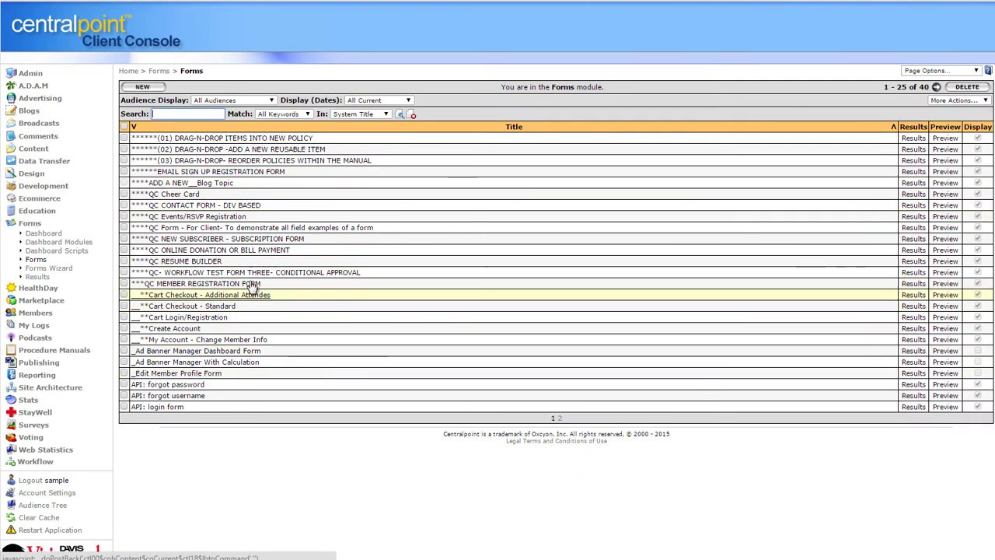
{"action": "left_click", "coordinate": [913, 283]}
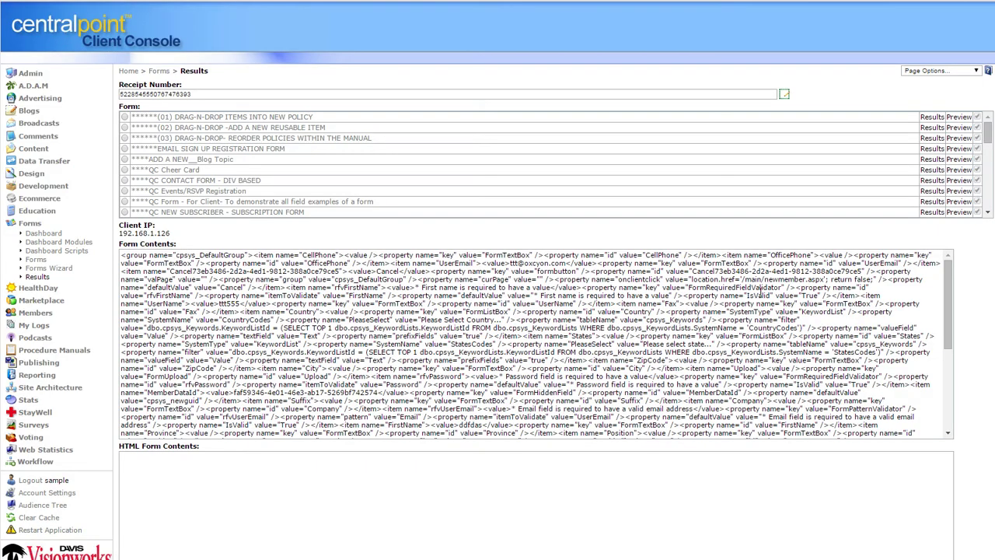
{"action": "left_click", "coordinate": [28, 225]}
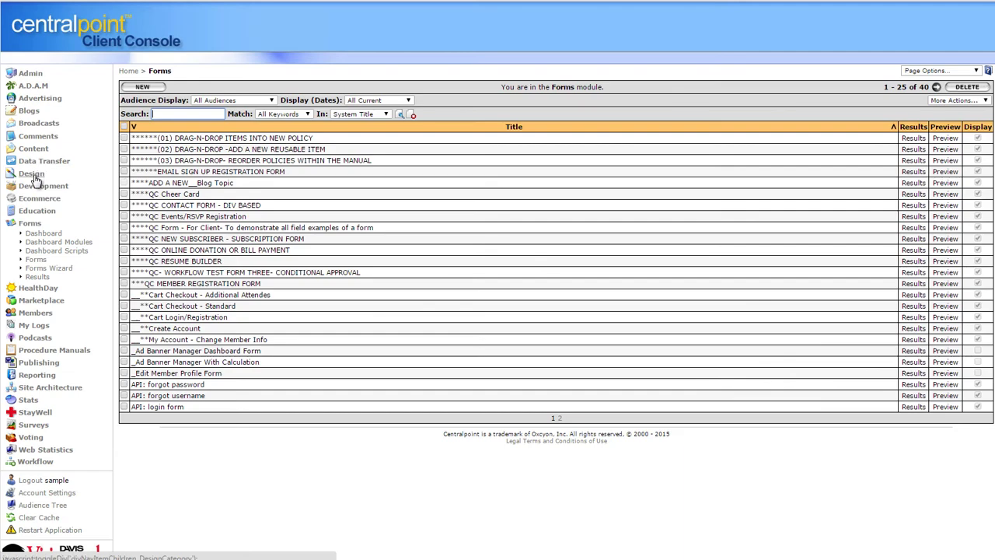
{"action": "left_click", "coordinate": [31, 173]}
In Design › Data Sources, preview the household spending area chart and JQUERY LINE CHART examples
{"action": "left_click", "coordinate": [41, 185]}
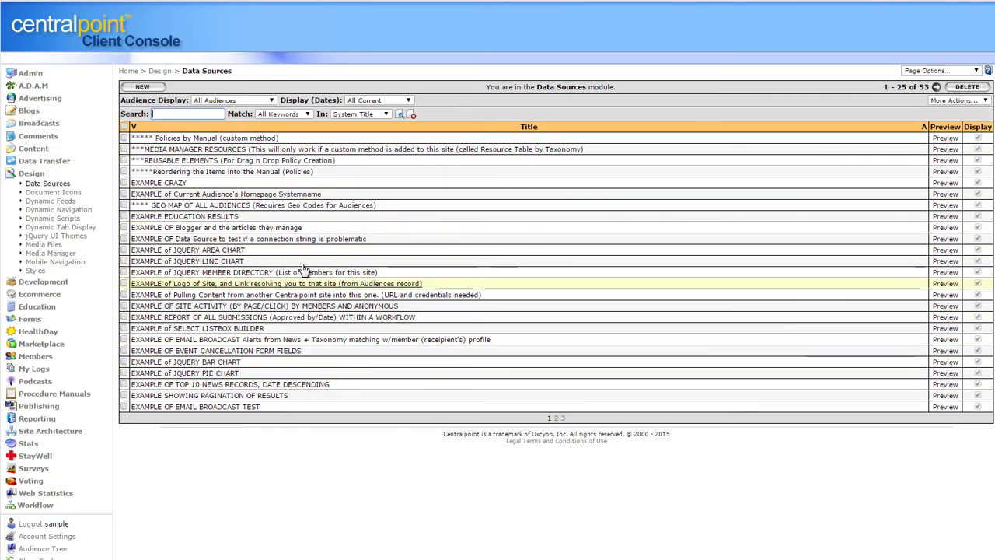
{"action": "left_click", "coordinate": [955, 251]}
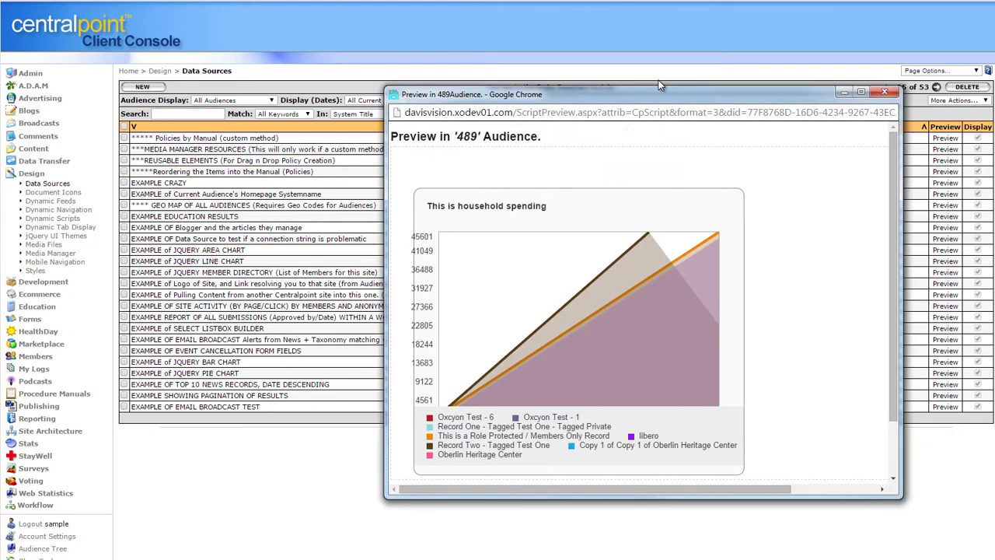
{"action": "scroll", "coordinate": [731, 291], "scroll_direction": "down", "scroll_amount": 2}
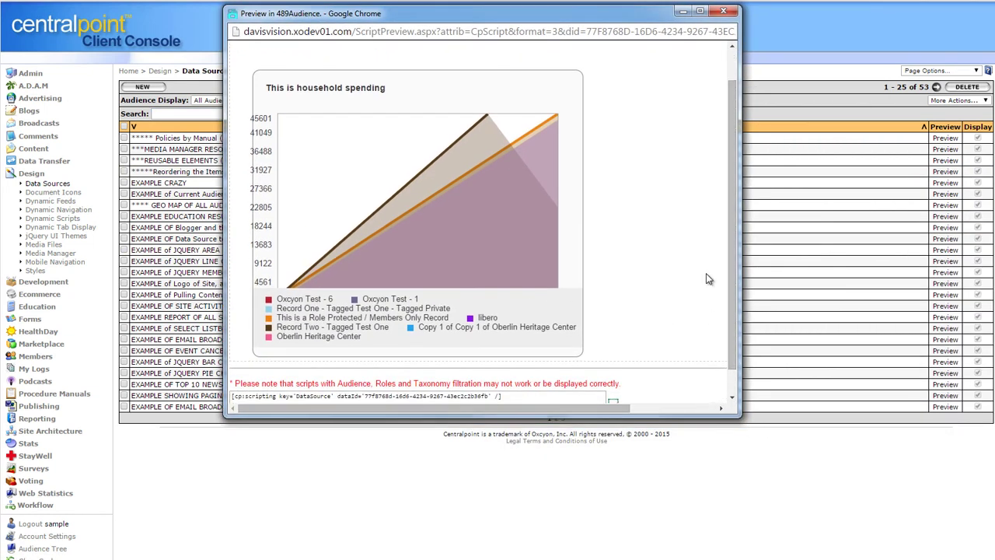
{"action": "left_click", "coordinate": [724, 12]}
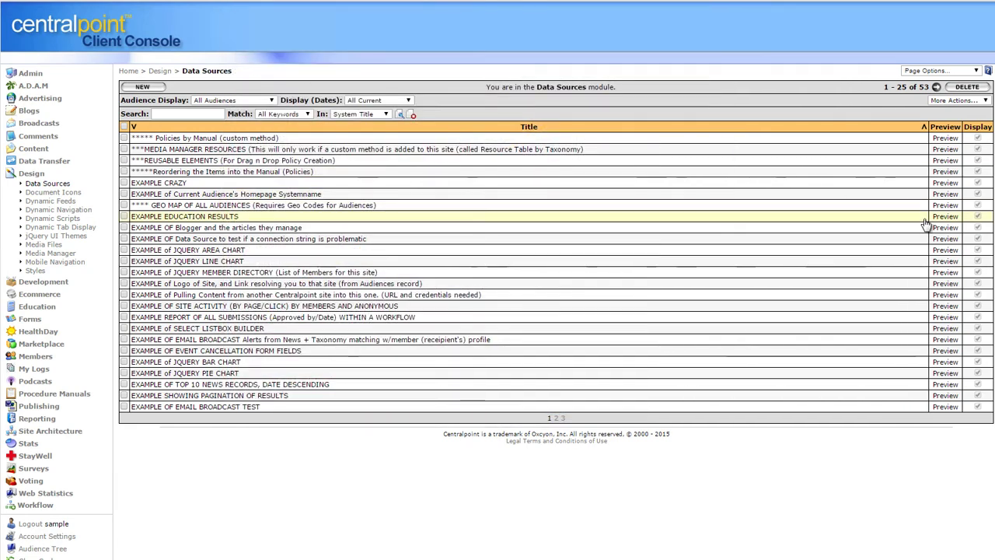
{"action": "left_click", "coordinate": [942, 264]}
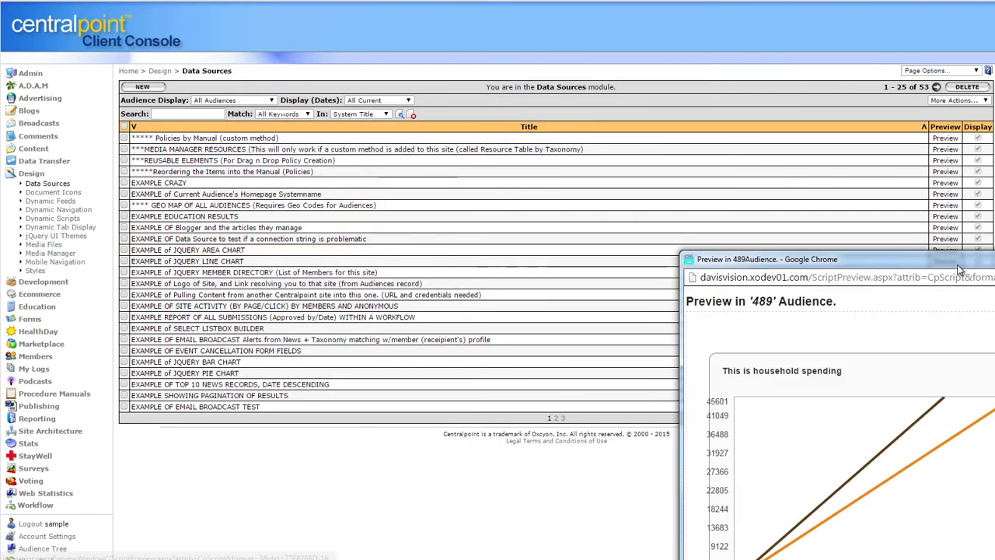
{"action": "left_click_drag", "start_coordinate": [957, 265], "coordinate": [515, 37]}
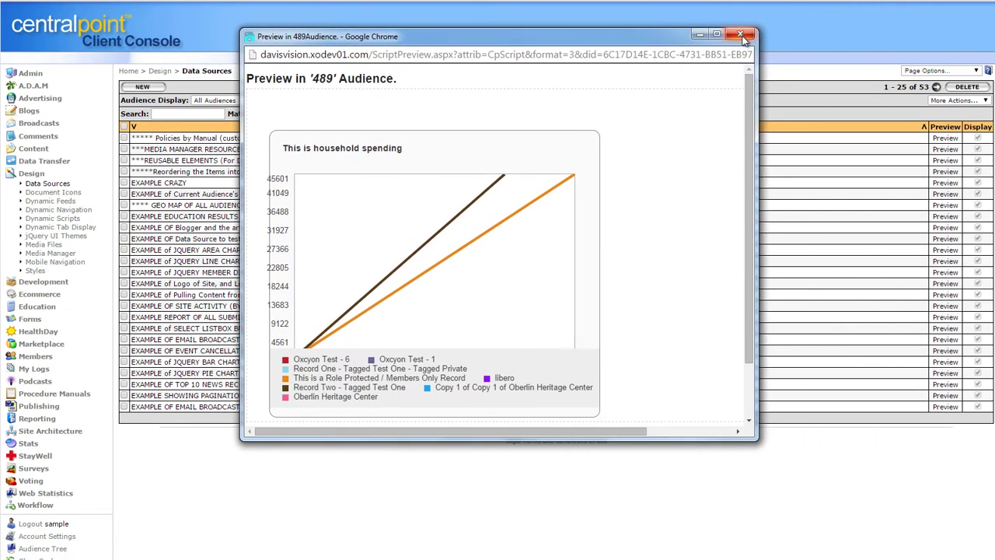
{"action": "left_click", "coordinate": [741, 35]}
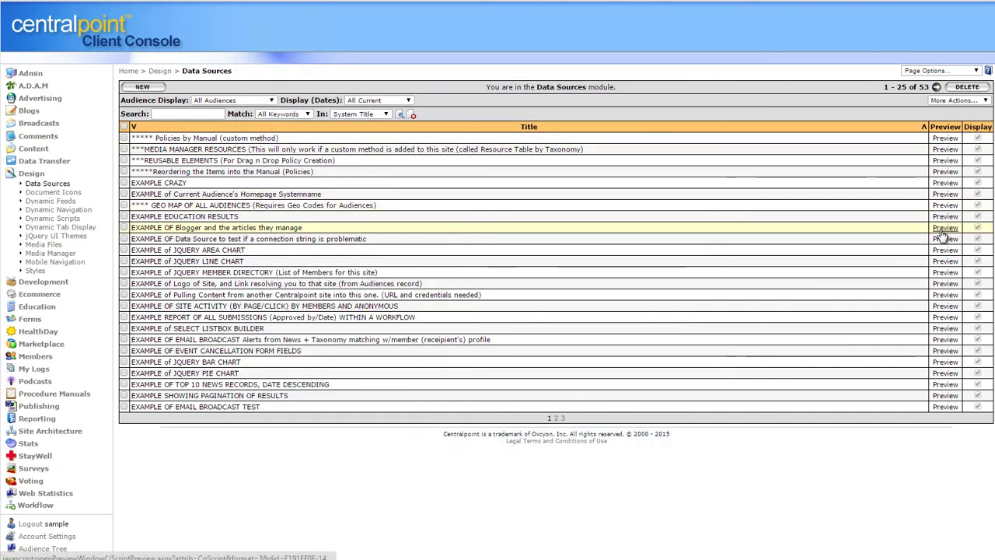
Preview the member directory, sorting by UserName, FirstName and LastName, and search for 'test'
{"action": "left_click", "coordinate": [946, 283]}
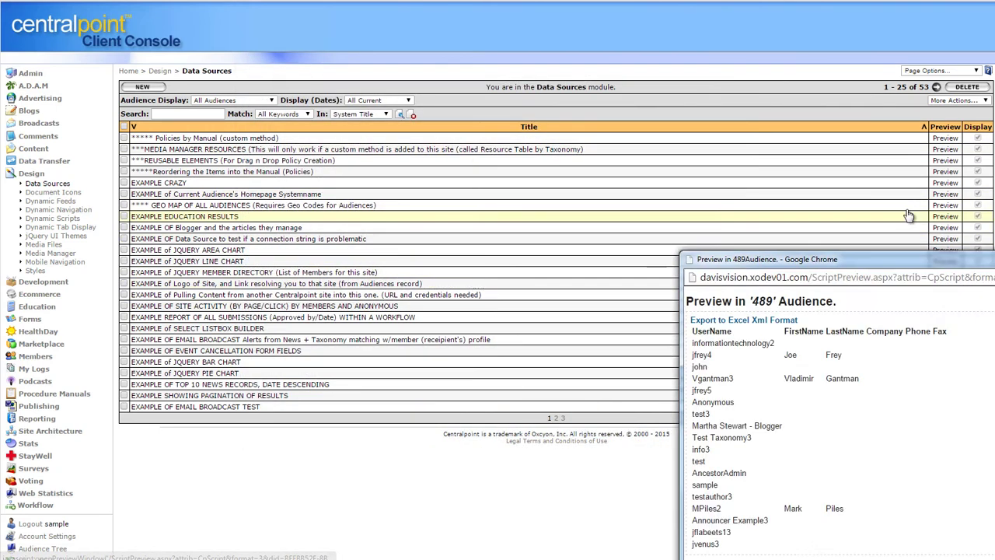
{"action": "left_click_drag", "start_coordinate": [930, 262], "coordinate": [420, 31]}
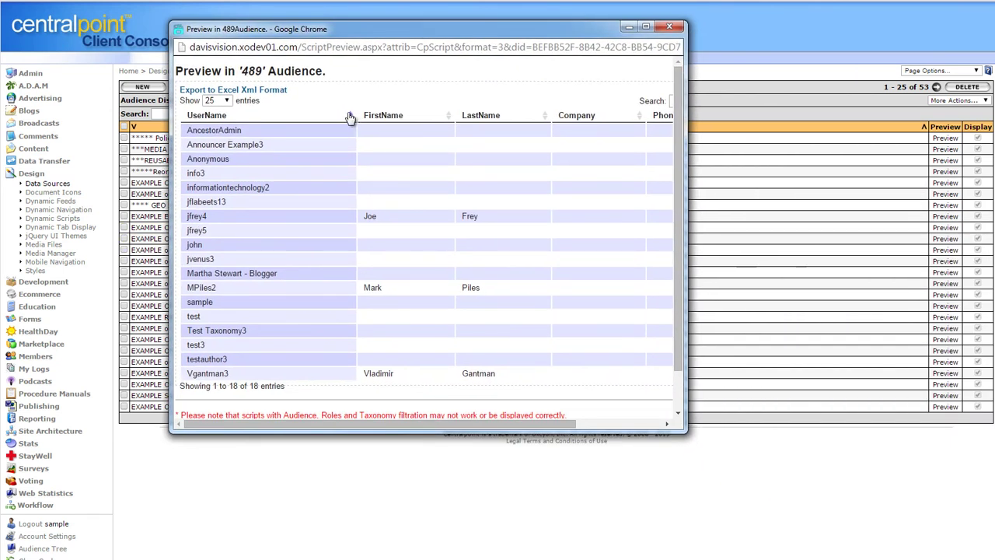
{"action": "left_click", "coordinate": [350, 115]}
{"action": "left_click", "coordinate": [448, 118]}
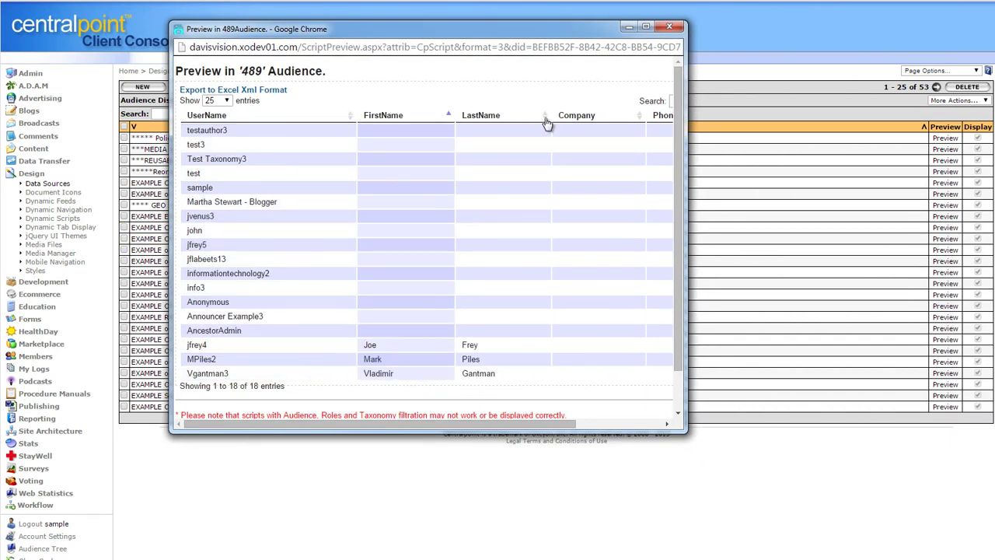
{"action": "left_click", "coordinate": [544, 118]}
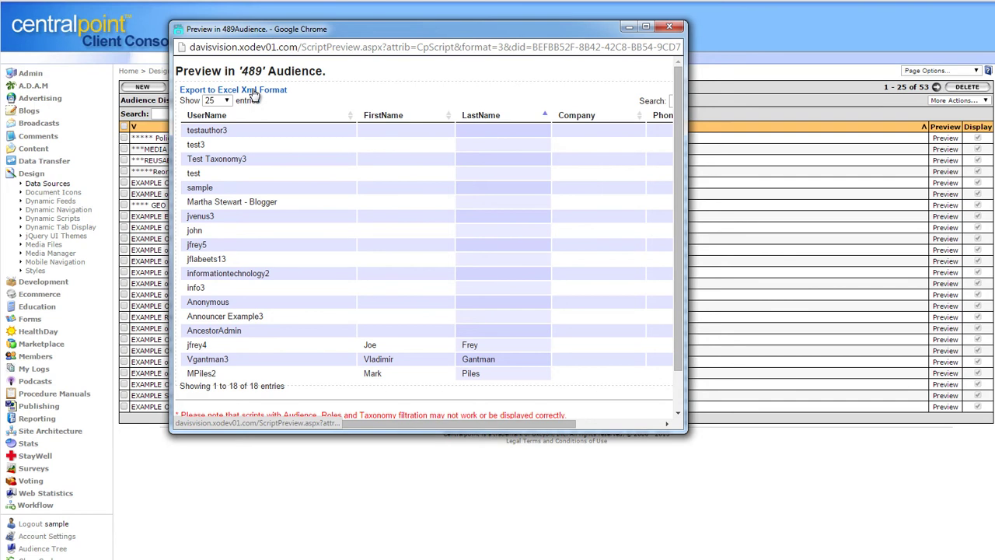
{"action": "left_click_drag", "start_coordinate": [685, 184], "coordinate": [813, 184]}
{"action": "left_click", "coordinate": [731, 99]}
{"action": "type", "text": "t"}
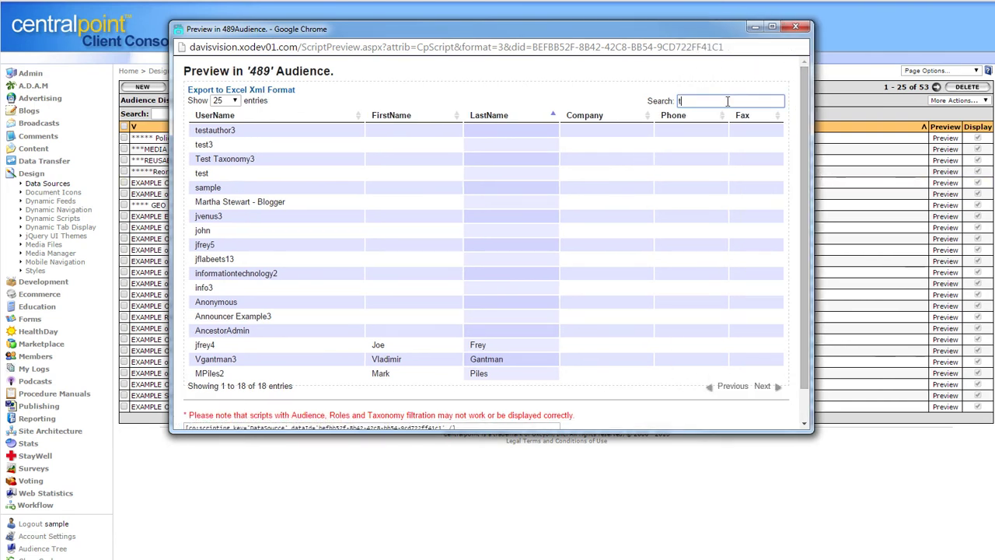
{"action": "type", "text": "est"}
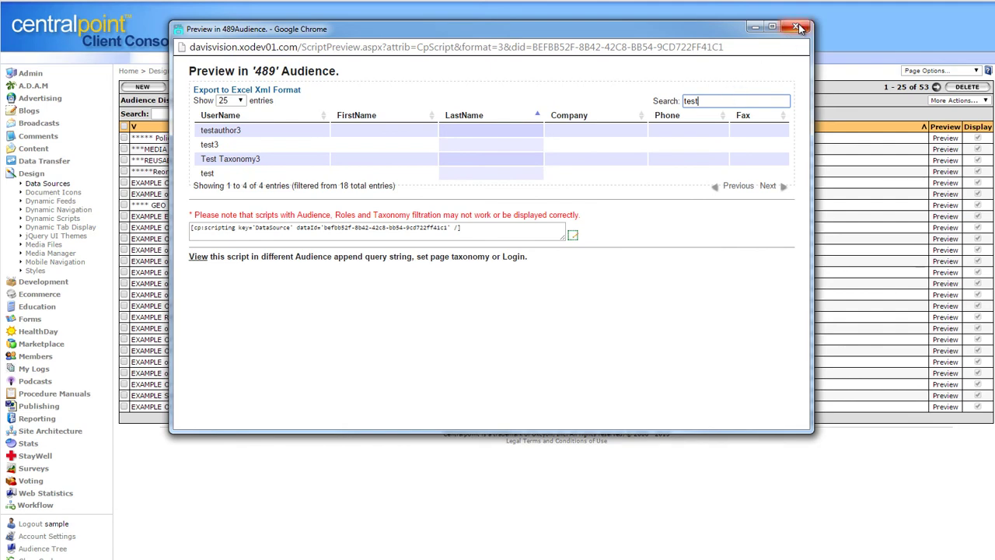
{"action": "left_click", "coordinate": [795, 27]}
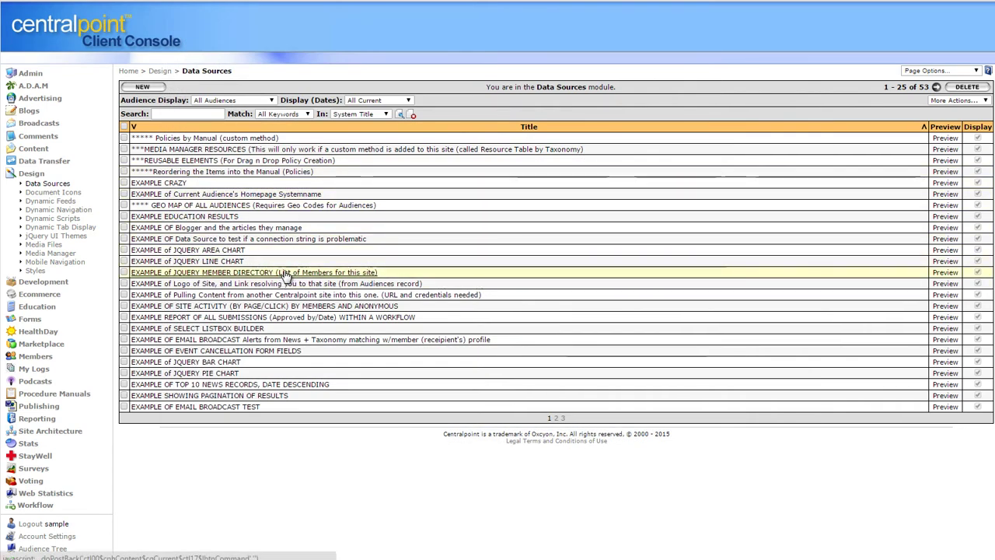
Open the JQUERY MEMBER DIRECTORY data source, inspect its SQL query, and switch it to Connection String
{"action": "left_click", "coordinate": [286, 272]}
{"action": "left_click_drag", "start_coordinate": [239, 337], "coordinate": [61, 244]}
{"action": "left_click", "coordinate": [479, 313]}
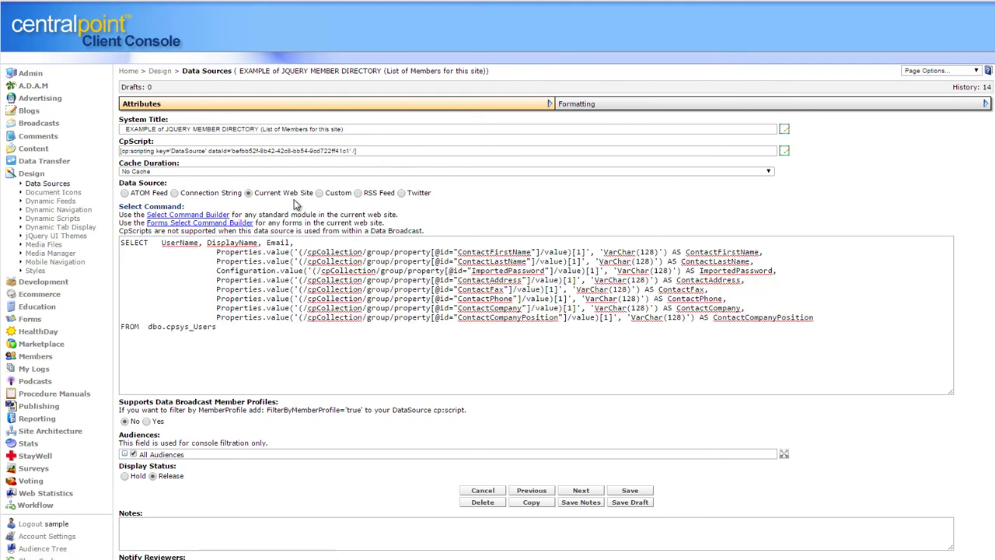
{"action": "left_click", "coordinate": [175, 193]}
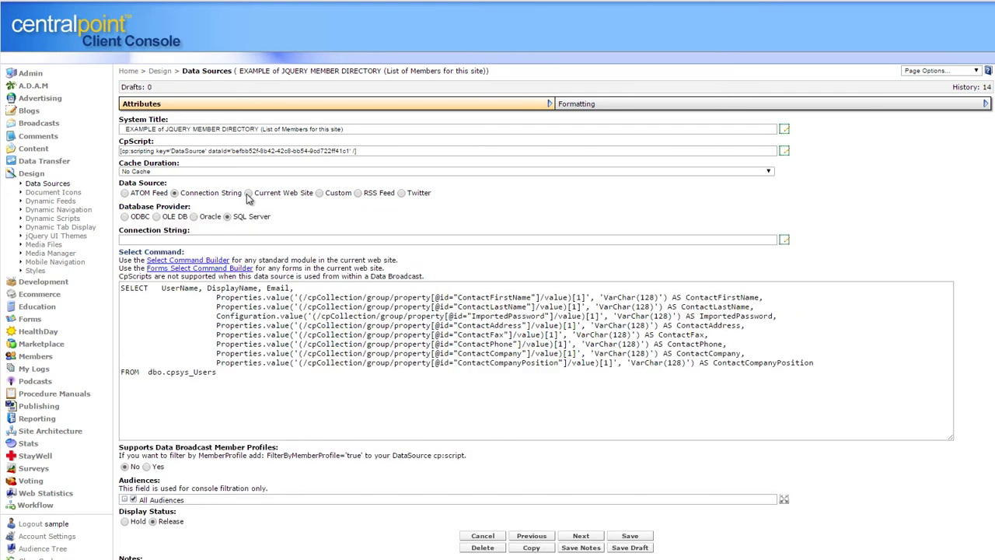
Browse the data source's Formatting options, comparing jQuery Chart, Google Map and another format
{"action": "left_click", "coordinate": [651, 106]}
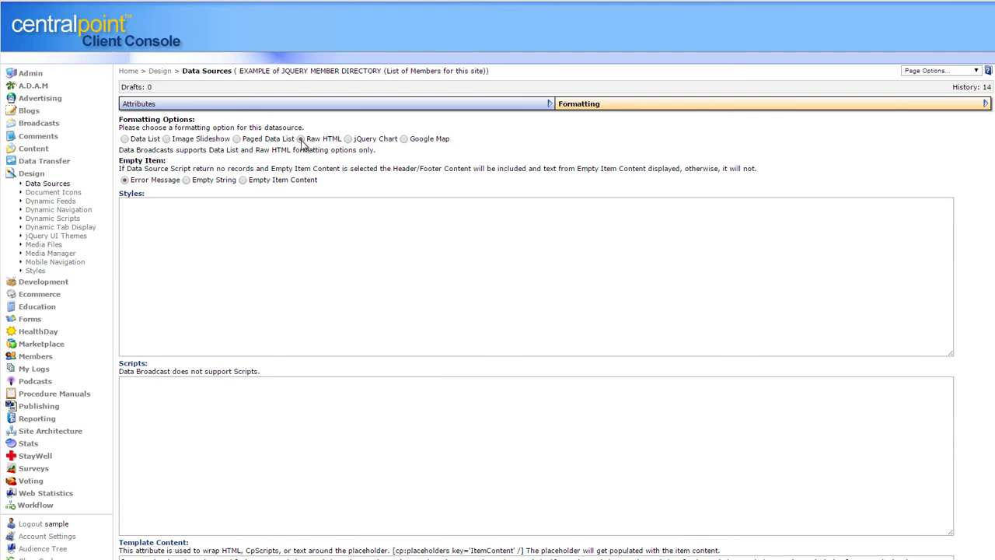
{"action": "left_click", "coordinate": [349, 139]}
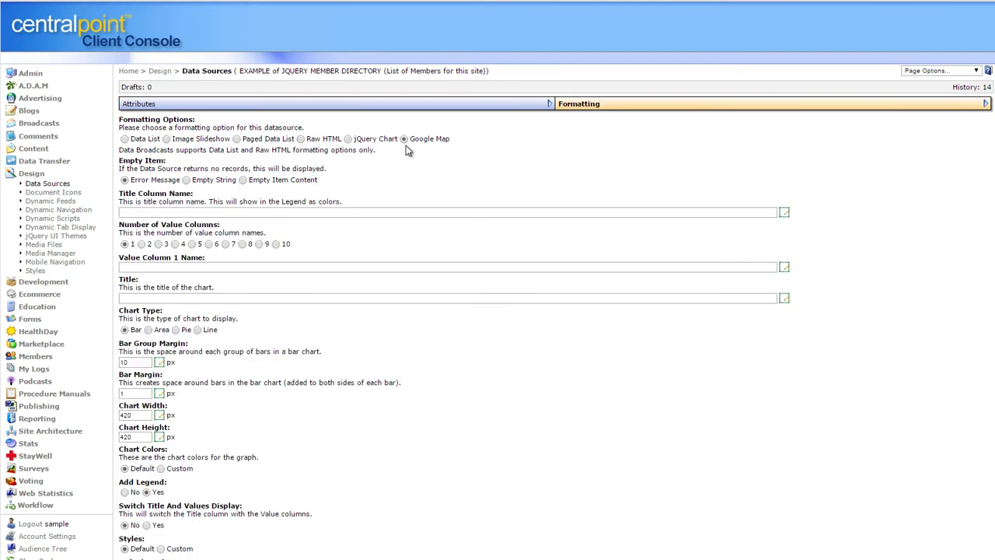
{"action": "left_click", "coordinate": [404, 139]}
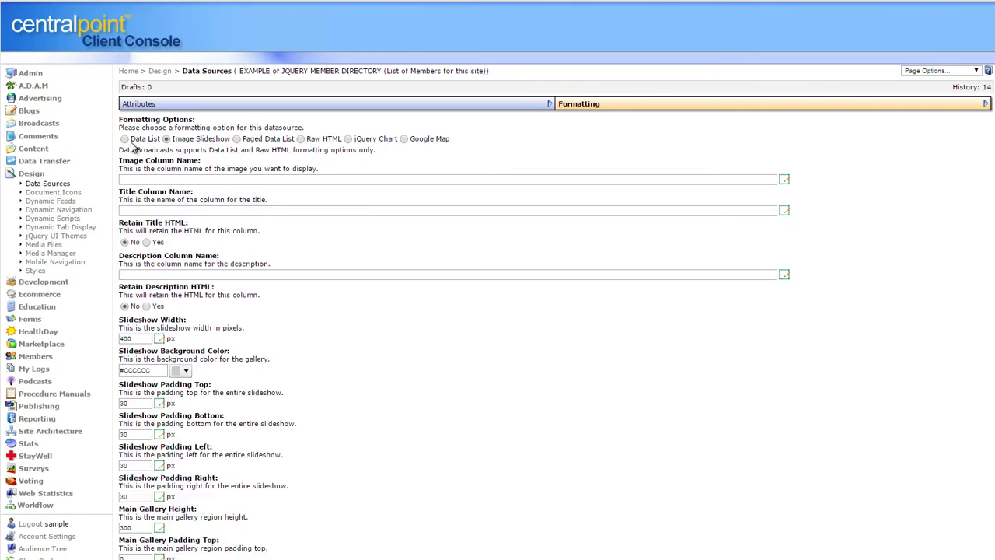
{"action": "left_click", "coordinate": [124, 139]}
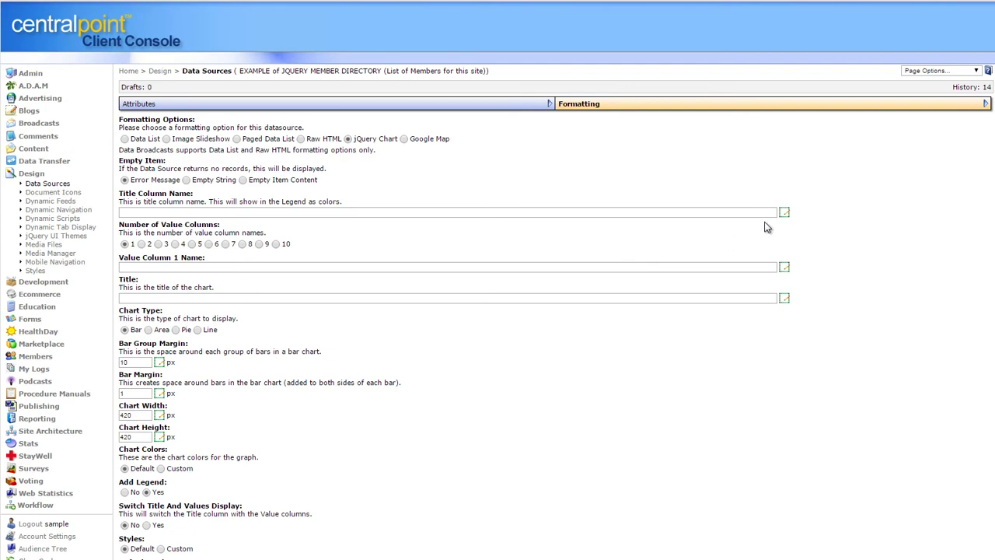
Preview the JQUERY AREA CHART example and its embed script, then collapse Design
{"action": "left_click", "coordinate": [46, 185]}
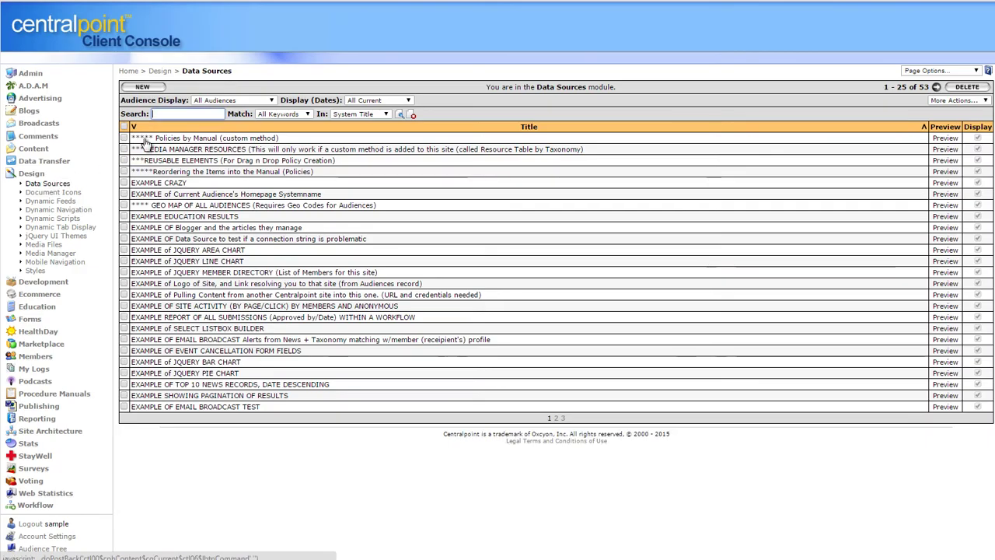
{"action": "left_click", "coordinate": [944, 250]}
{"action": "left_click_drag", "start_coordinate": [894, 261], "coordinate": [382, 31]}
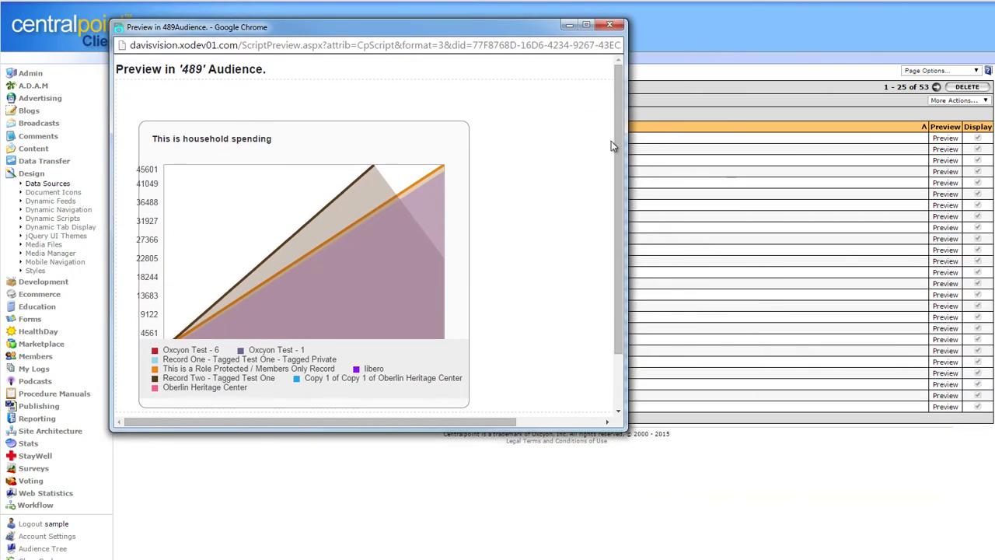
{"action": "left_click_drag", "start_coordinate": [622, 167], "coordinate": [617, 279]}
{"action": "left_click_drag", "start_coordinate": [386, 381], "coordinate": [118, 380]}
{"action": "left_click", "coordinate": [609, 25]}
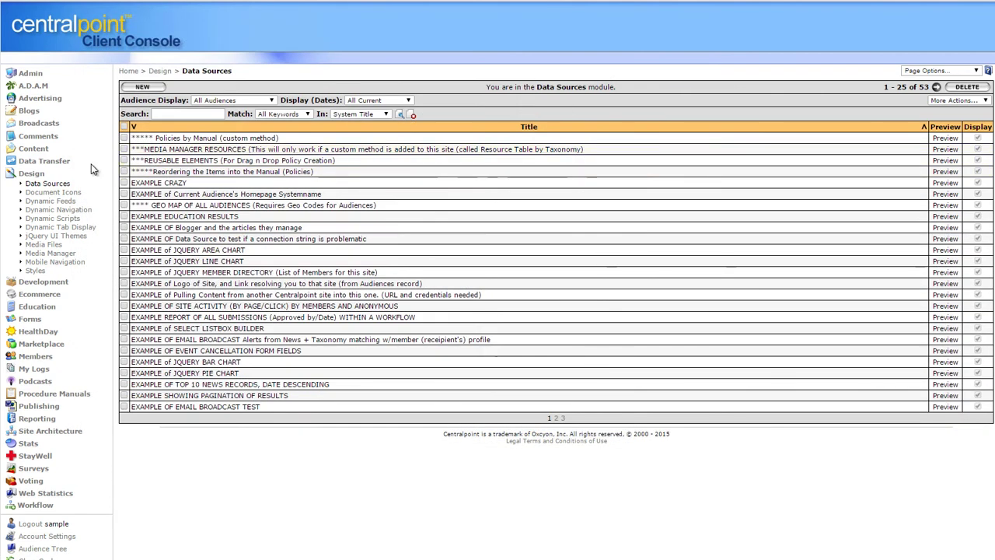
{"action": "left_click", "coordinate": [31, 176]}
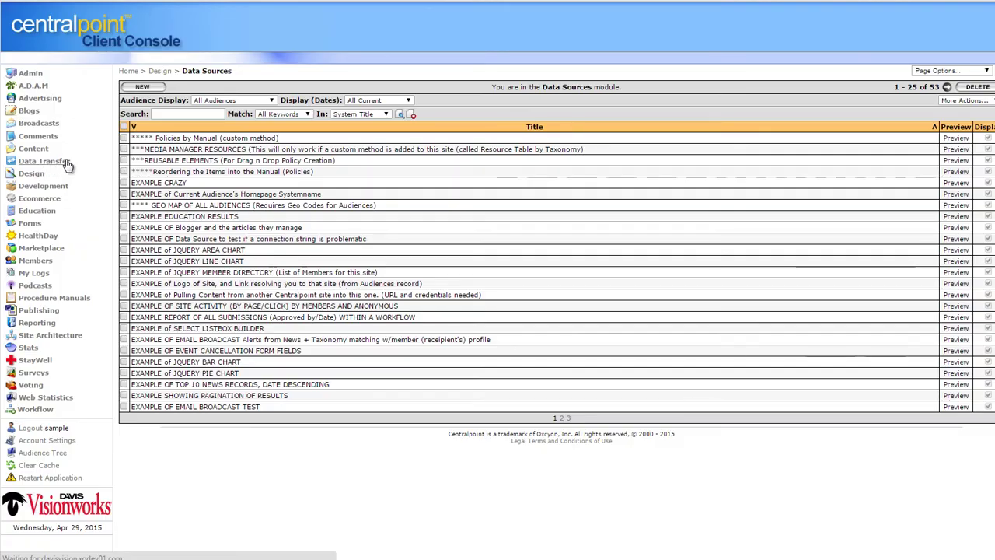
Open the delete deleted members data transfer job and set it to run on a schedule
{"action": "left_click", "coordinate": [65, 163]}
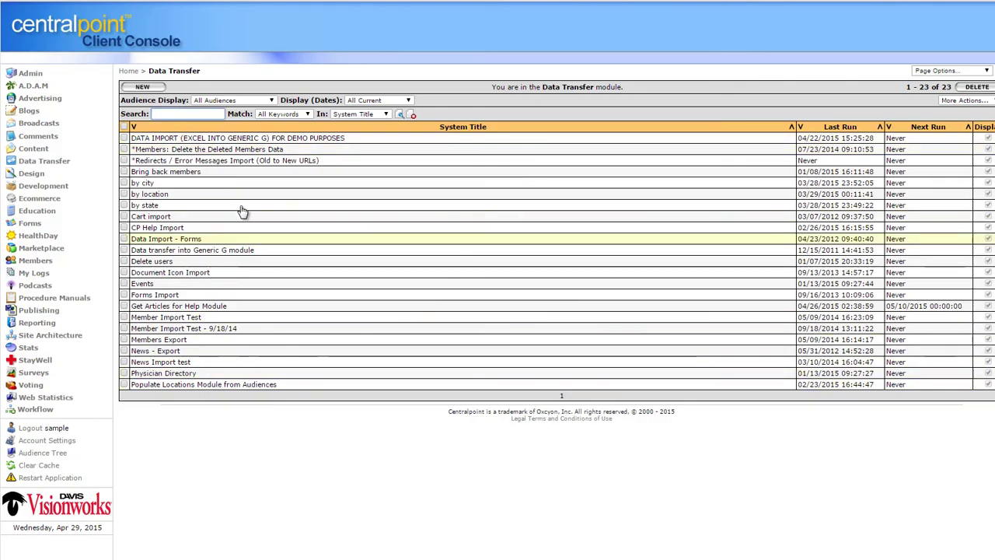
{"action": "left_click", "coordinate": [257, 149]}
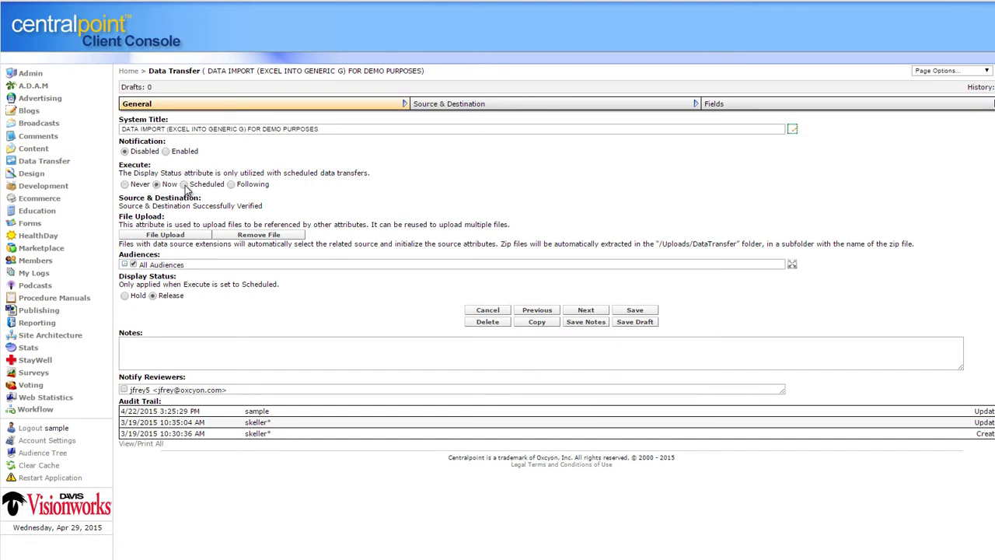
{"action": "left_click", "coordinate": [183, 184]}
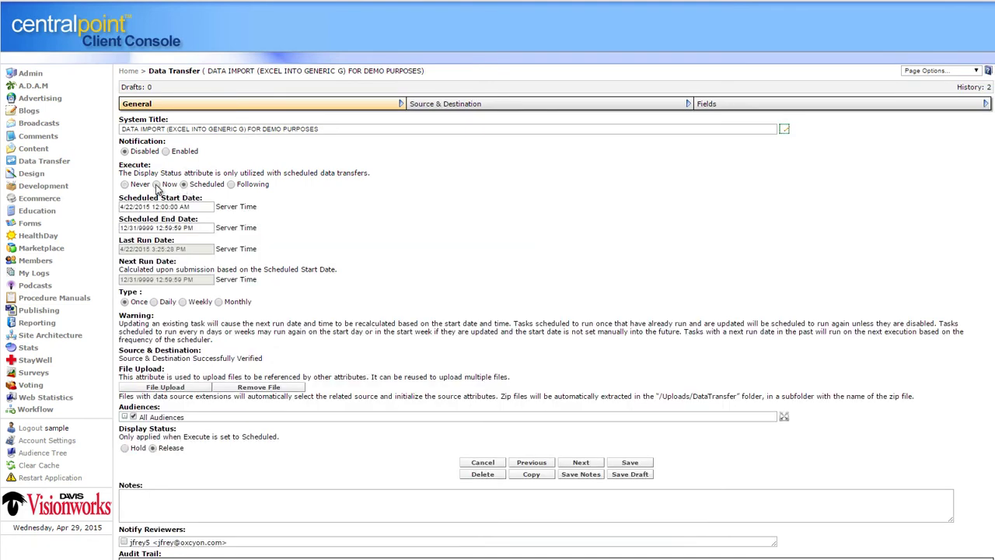
Set the transfer's source type to OLE DB and keep Generic G as the destination module
{"action": "left_click", "coordinate": [533, 106]}
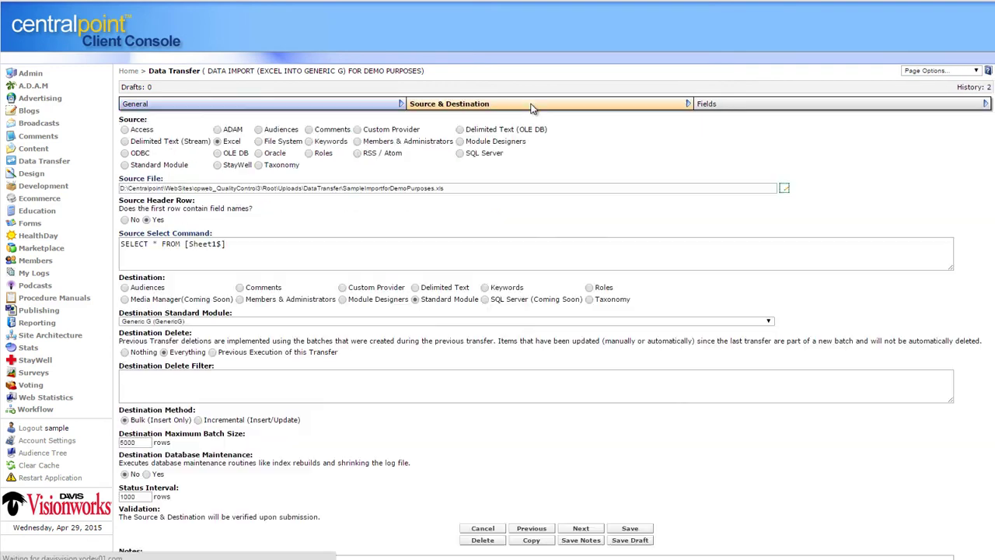
{"action": "left_click", "coordinate": [260, 155]}
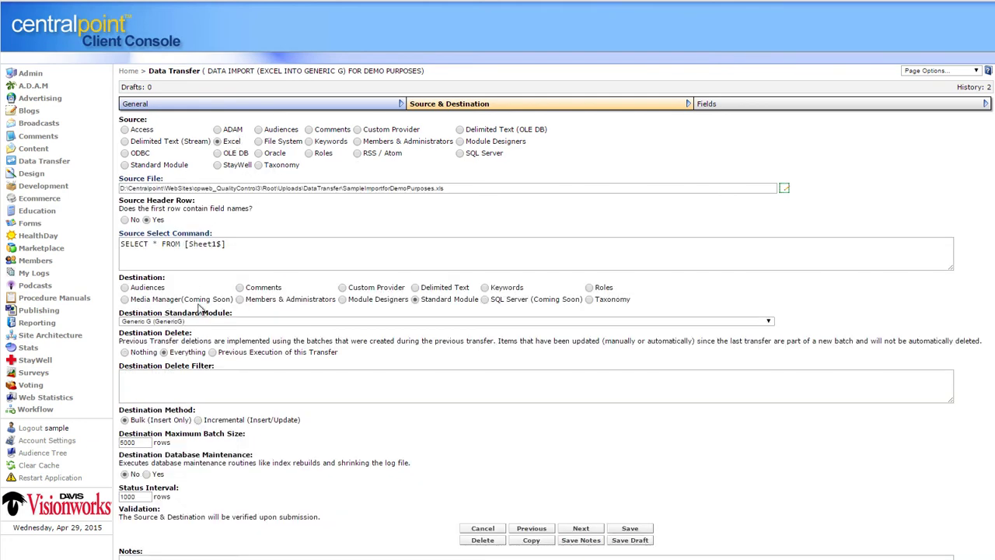
{"action": "left_click", "coordinate": [200, 322]}
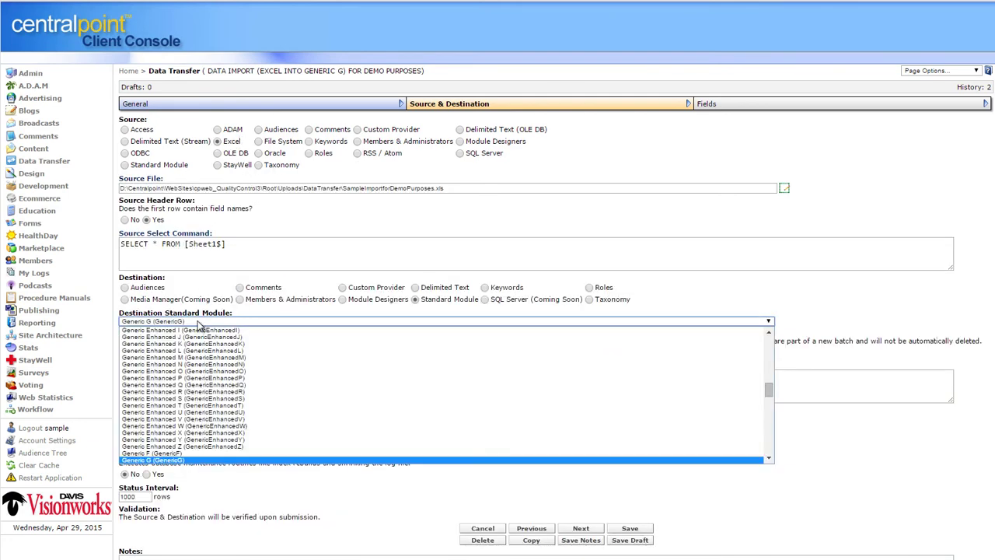
{"action": "left_click", "coordinate": [184, 461]}
{"action": "left_click", "coordinate": [35, 151]}
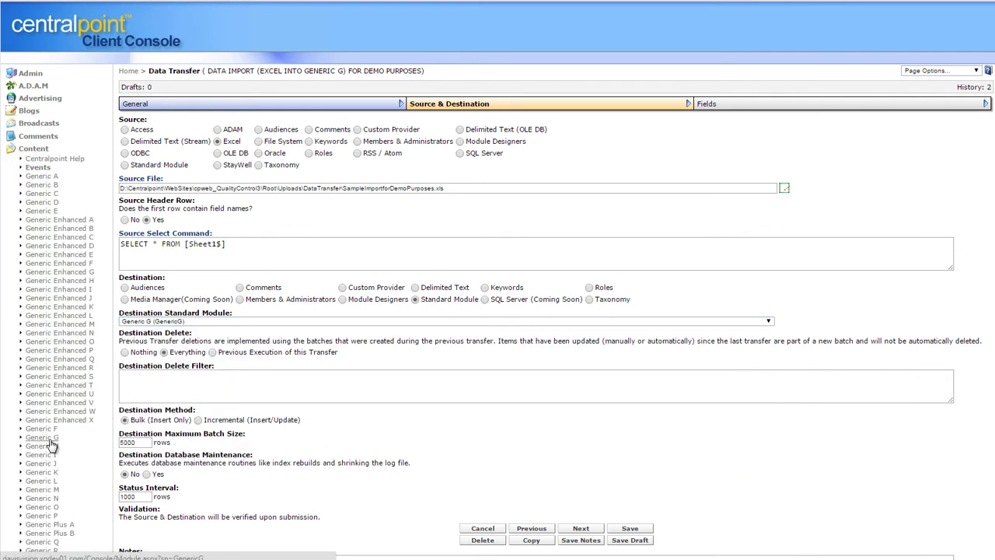
{"action": "left_click", "coordinate": [908, 105]}
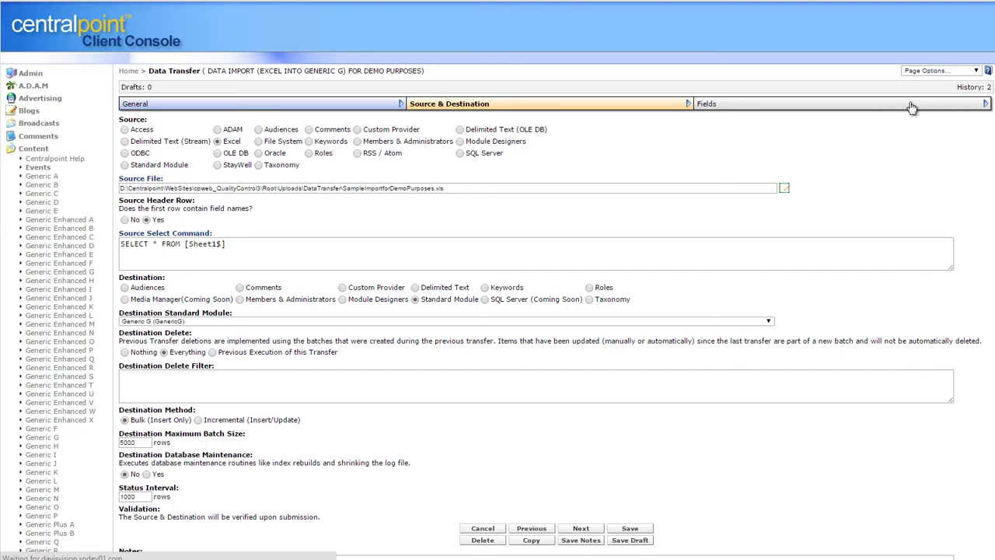
View the source spreadsheet sample and locate its Street Address column
{"action": "left_click", "coordinate": [954, 123]}
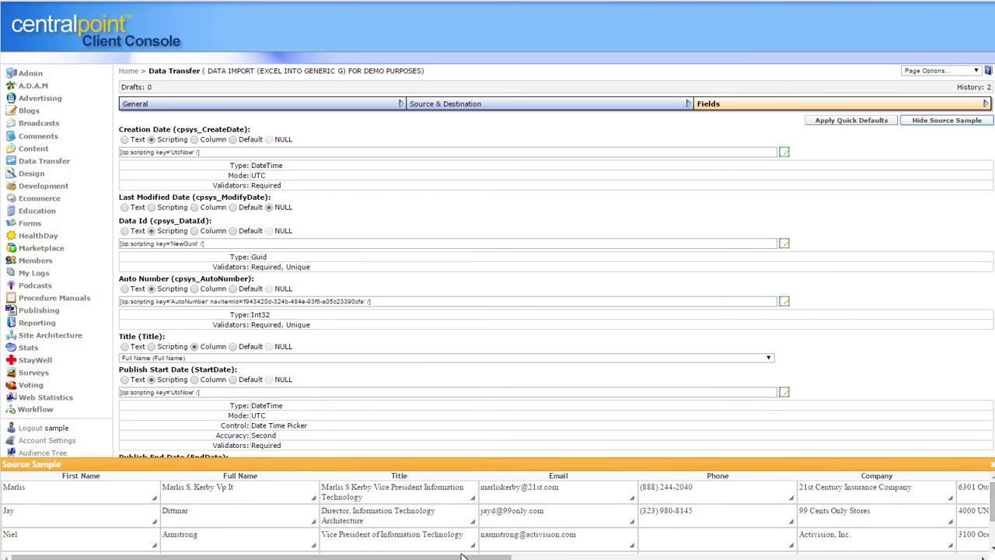
{"action": "left_click_drag", "start_coordinate": [462, 556], "coordinate": [894, 556]}
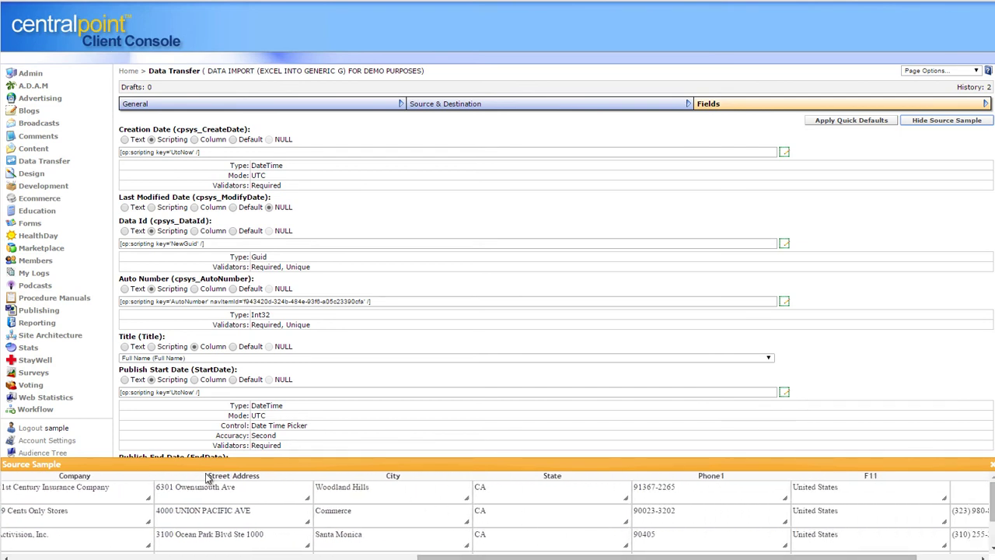
{"action": "left_click_drag", "start_coordinate": [210, 477], "coordinate": [270, 481]}
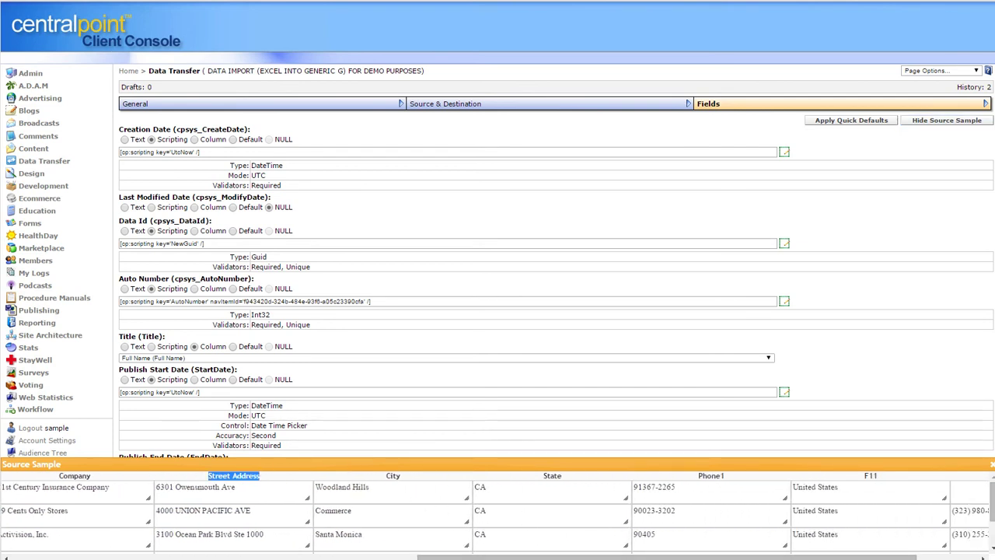
{"action": "left_click", "coordinate": [942, 270]}
{"action": "left_click", "coordinate": [991, 467]}
Map the Caption field to Street Address and save the transfer to run the import
{"action": "scroll", "coordinate": [497, 311], "scroll_direction": "down", "scroll_amount": 5}
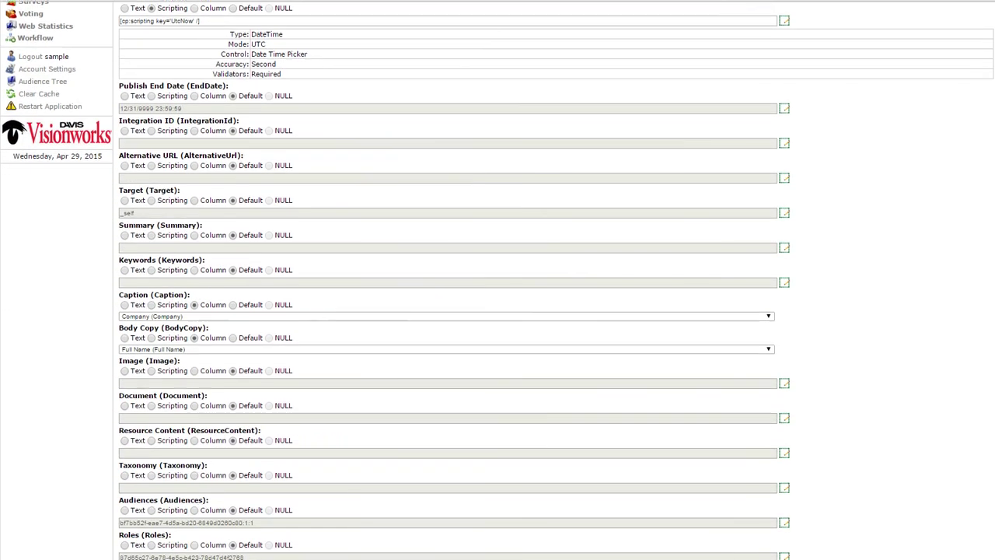
{"action": "scroll", "coordinate": [498, 311], "scroll_direction": "down", "scroll_amount": 1}
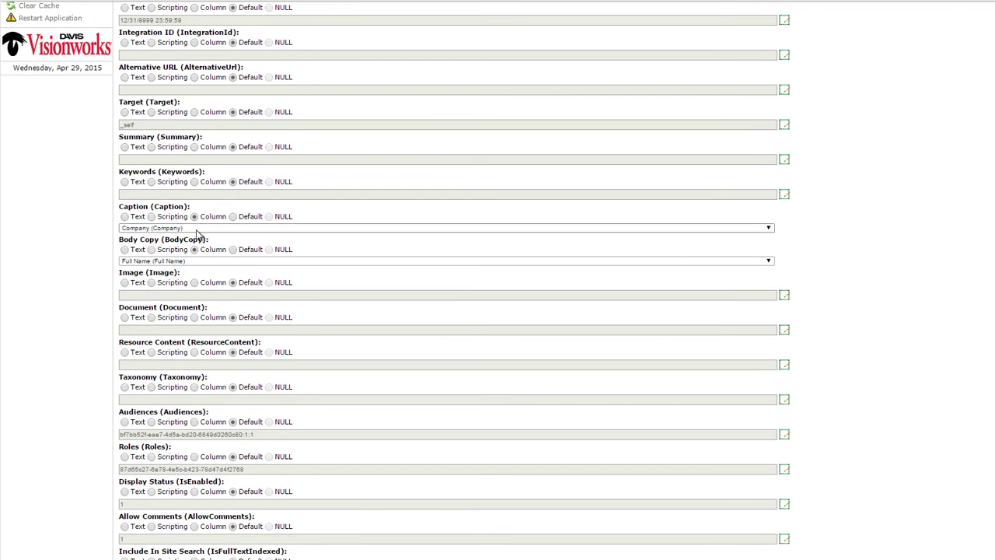
{"action": "left_click", "coordinate": [196, 228]}
{"action": "left_click", "coordinate": [197, 229]}
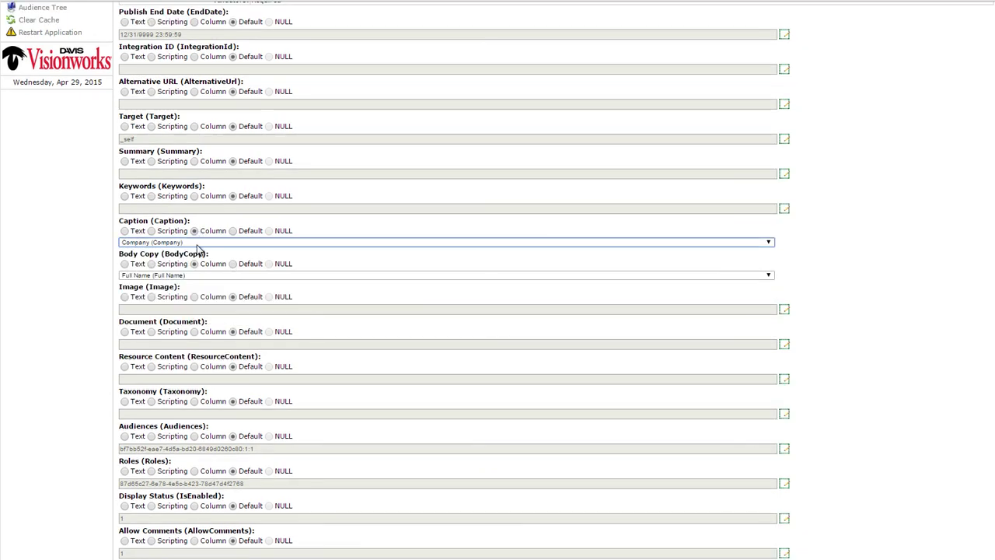
{"action": "left_click", "coordinate": [199, 242]}
{"action": "left_click", "coordinate": [191, 301]}
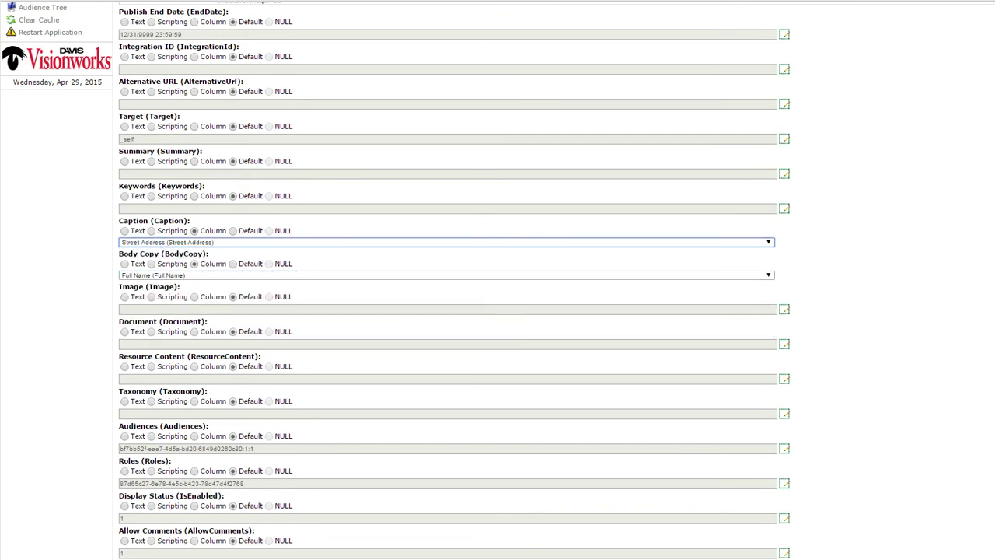
{"action": "scroll", "coordinate": [660, 429], "scroll_direction": "down", "scroll_amount": 10}
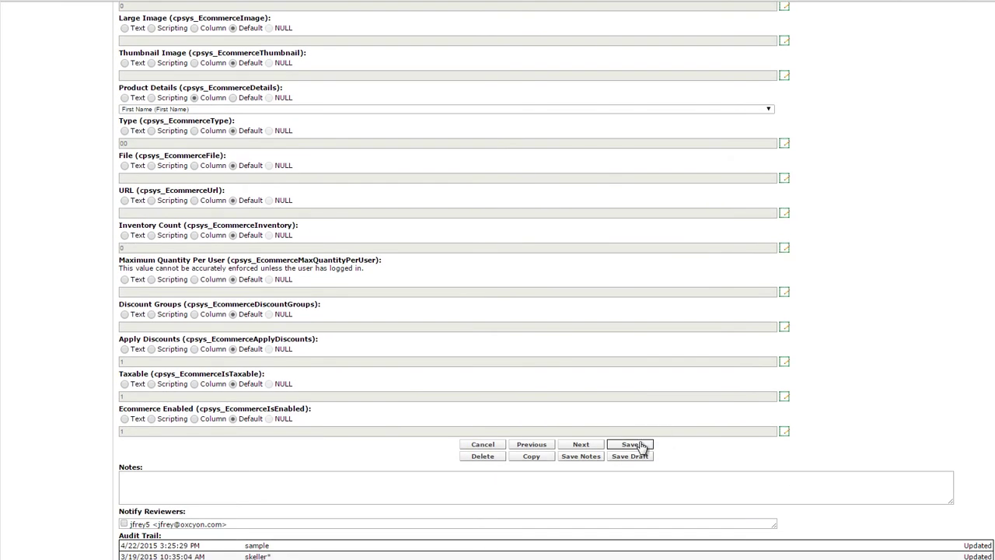
{"action": "left_click", "coordinate": [633, 445]}
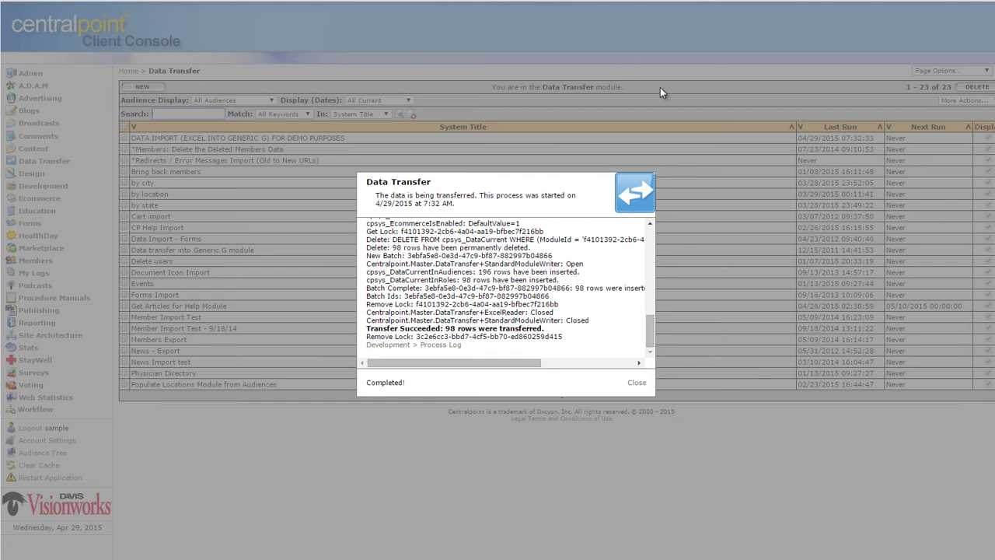
Close the transfer report, open Content › Generic A, collapse Content and expand Workflow
{"action": "left_click", "coordinate": [647, 385]}
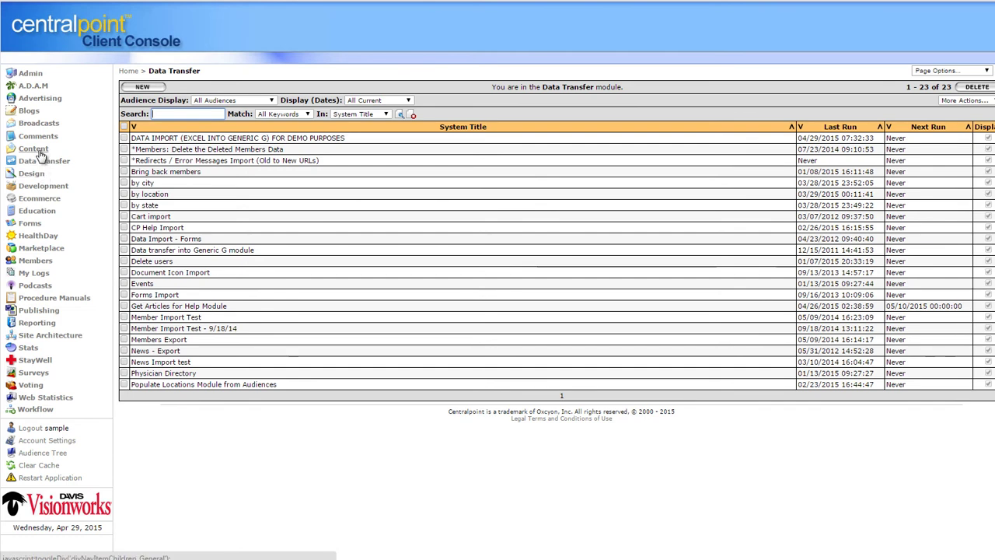
{"action": "left_click", "coordinate": [35, 149]}
{"action": "left_click", "coordinate": [42, 176]}
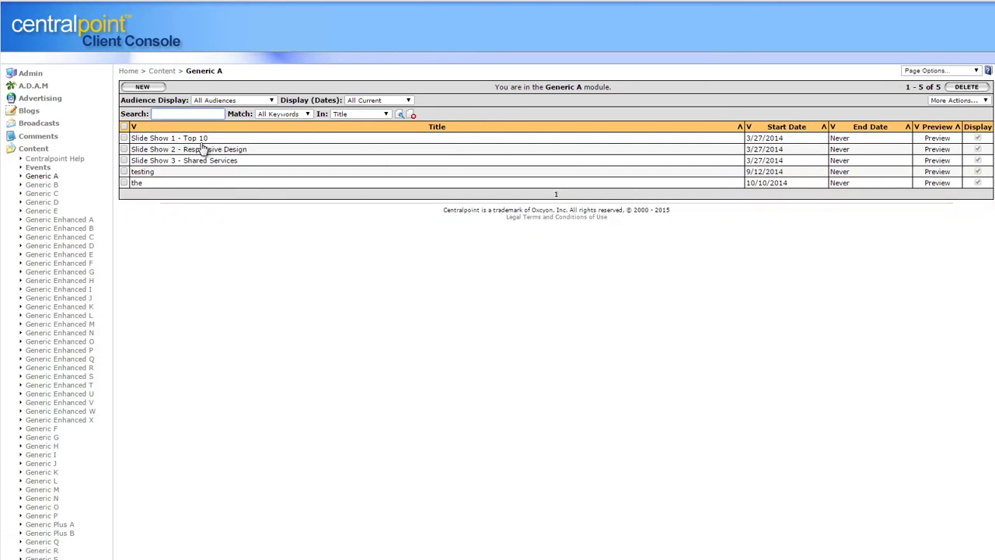
{"action": "left_click", "coordinate": [36, 149]}
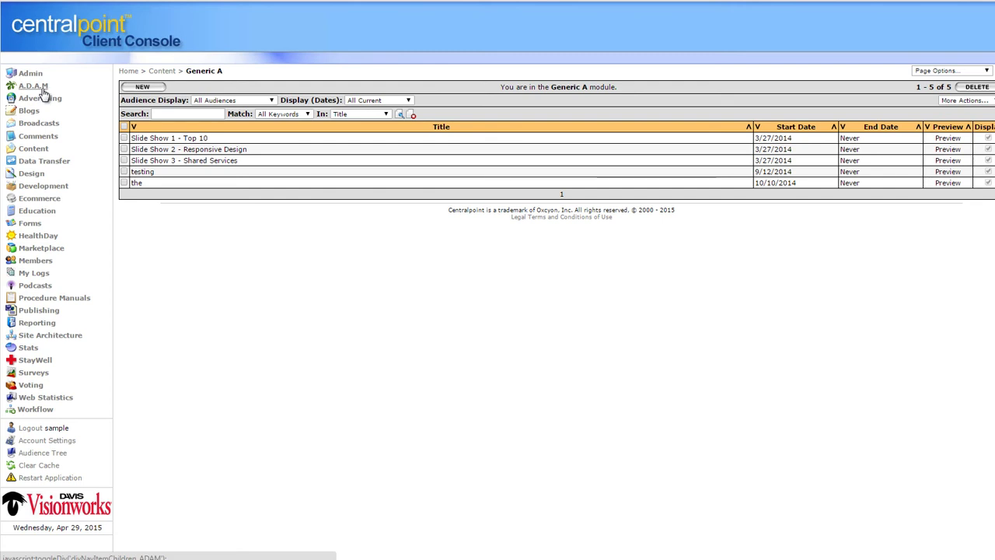
{"action": "left_click", "coordinate": [42, 410]}
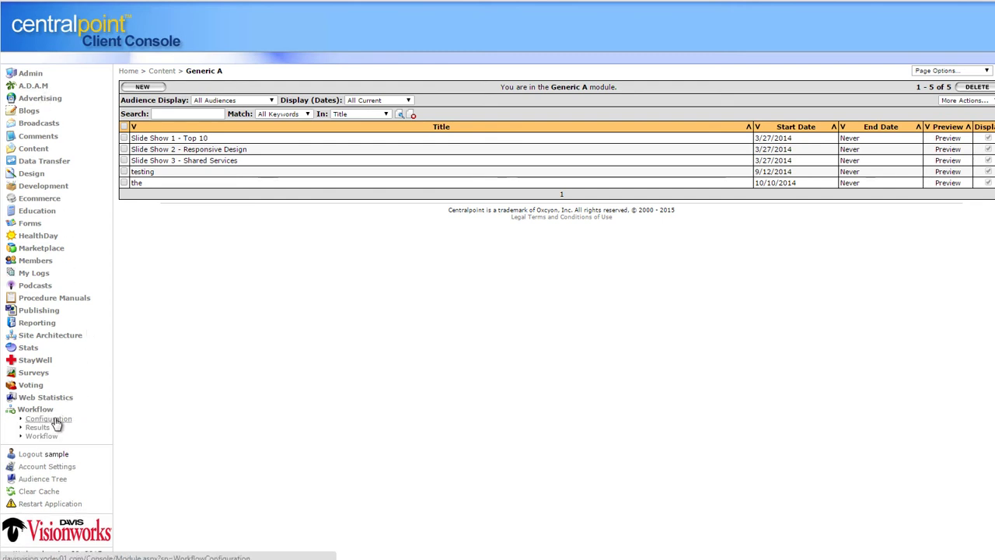
Start a new workflow configuration titled 'Two step workflow - approving new orders'
{"action": "left_click", "coordinate": [55, 420]}
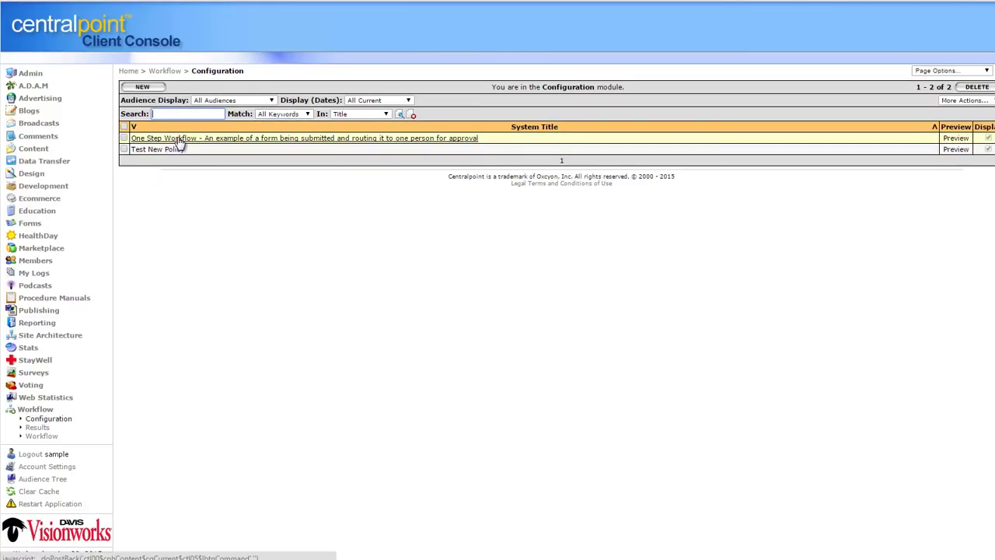
{"action": "left_click", "coordinate": [154, 88]}
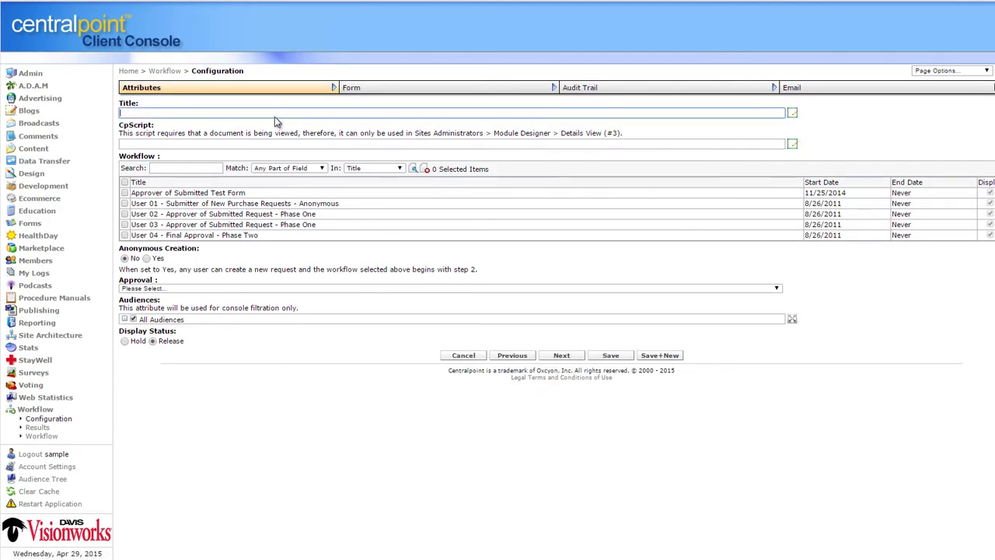
{"action": "type", "text": "Two step workflow - approving new orders"}
Add User 01 and User 02 as steps, require All Reviewers approval, and save
{"action": "left_click", "coordinate": [125, 203]}
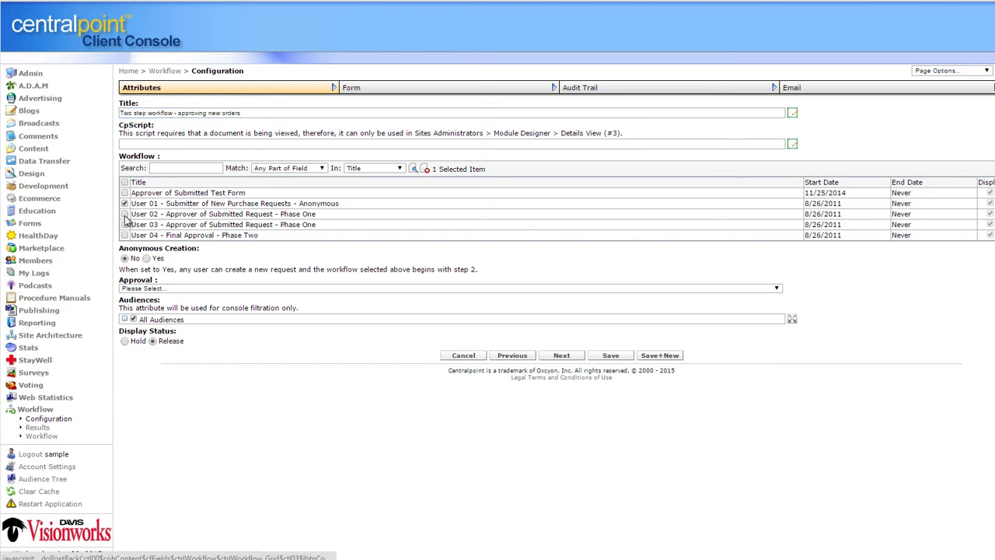
{"action": "left_click", "coordinate": [124, 213]}
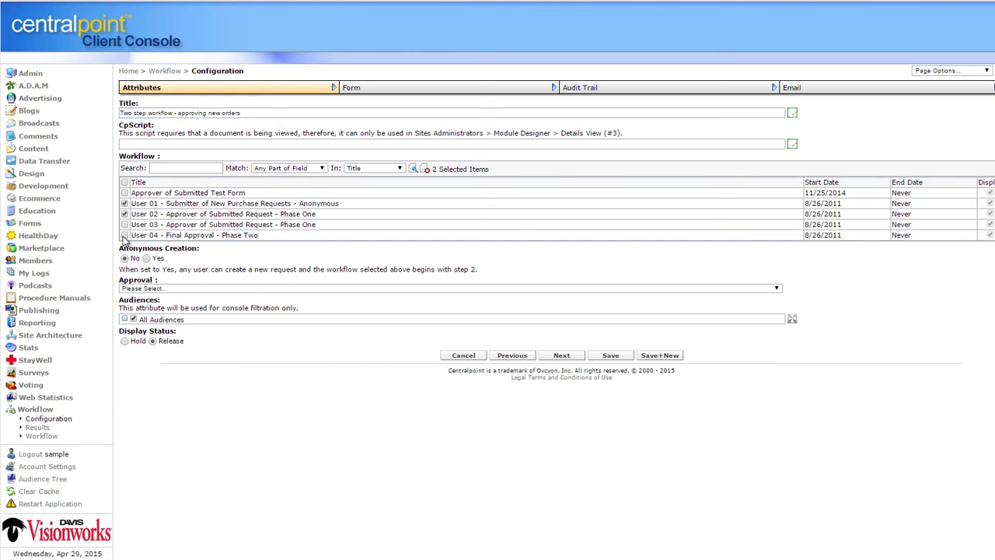
{"action": "left_click", "coordinate": [217, 288]}
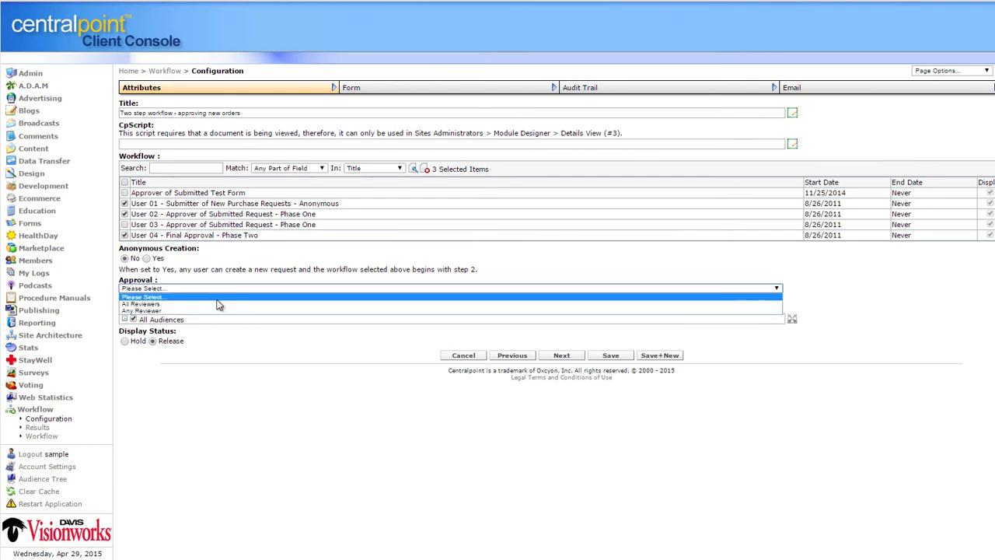
{"action": "left_click", "coordinate": [218, 305]}
{"action": "left_click", "coordinate": [611, 355]}
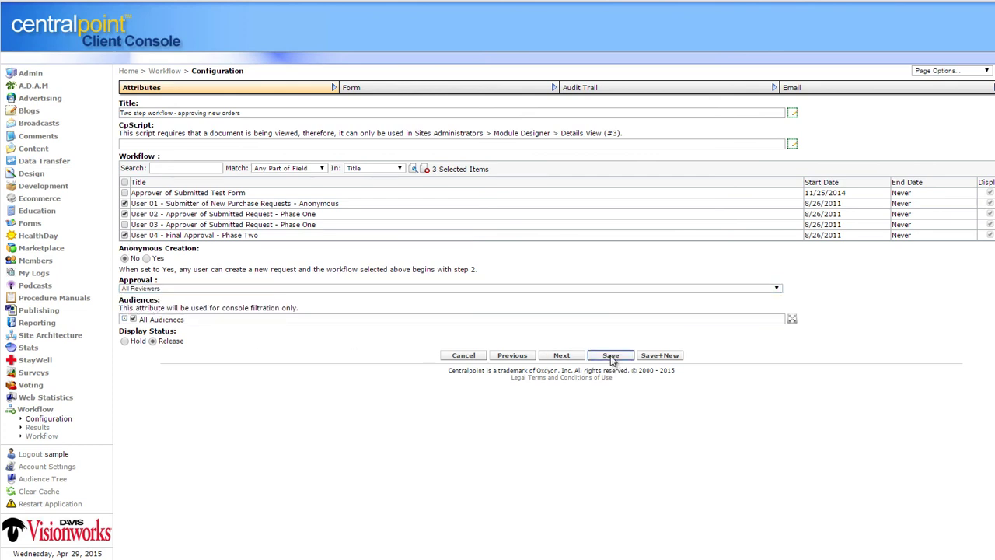
{"action": "left_click", "coordinate": [34, 227]}
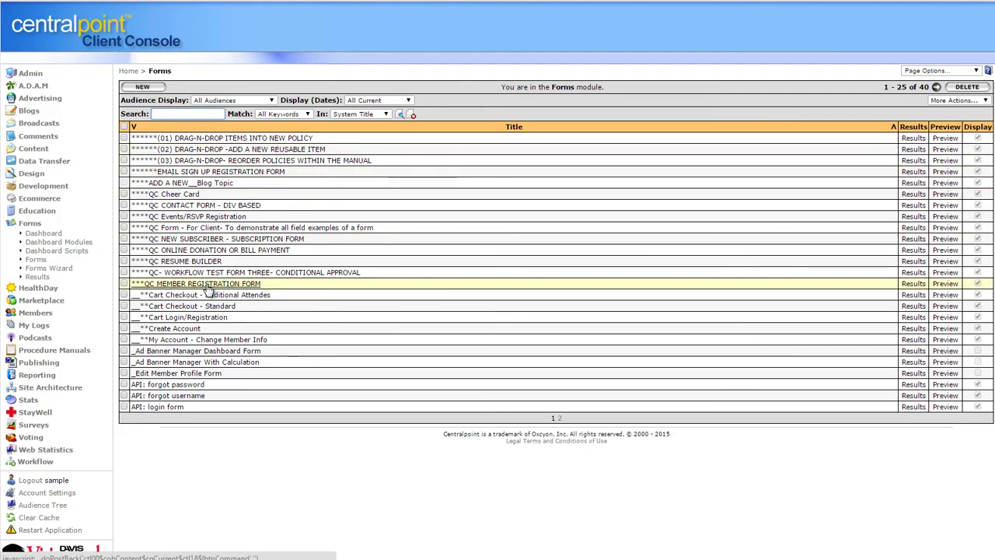
Open the ***QC MEMBER REGISTRATION FORM for editing and look over its settings
{"action": "left_click", "coordinate": [206, 283]}
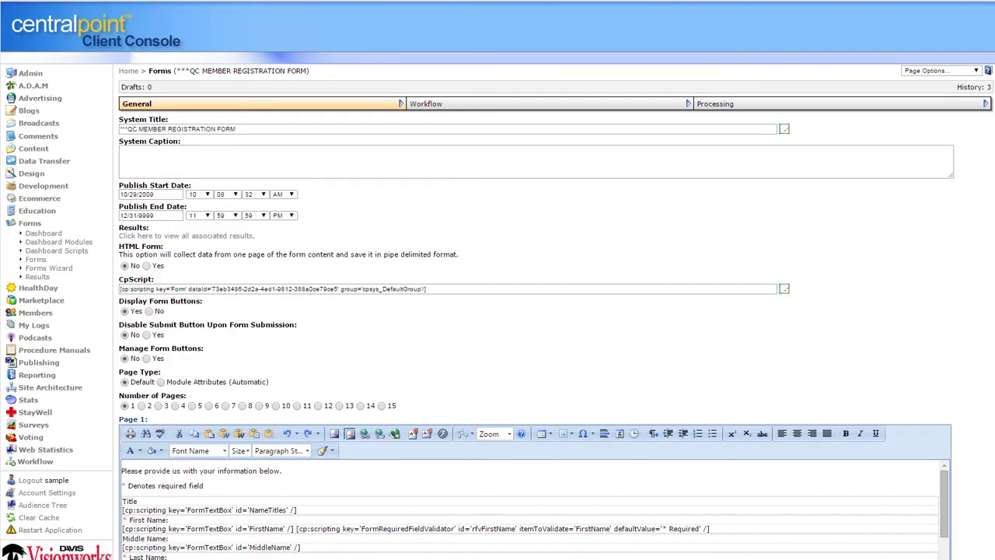
{"action": "left_click_drag", "start_coordinate": [993, 194], "coordinate": [993, 258]}
{"action": "left_click", "coordinate": [977, 238]}
{"action": "scroll", "coordinate": [977, 238], "scroll_direction": "down", "scroll_amount": 1}
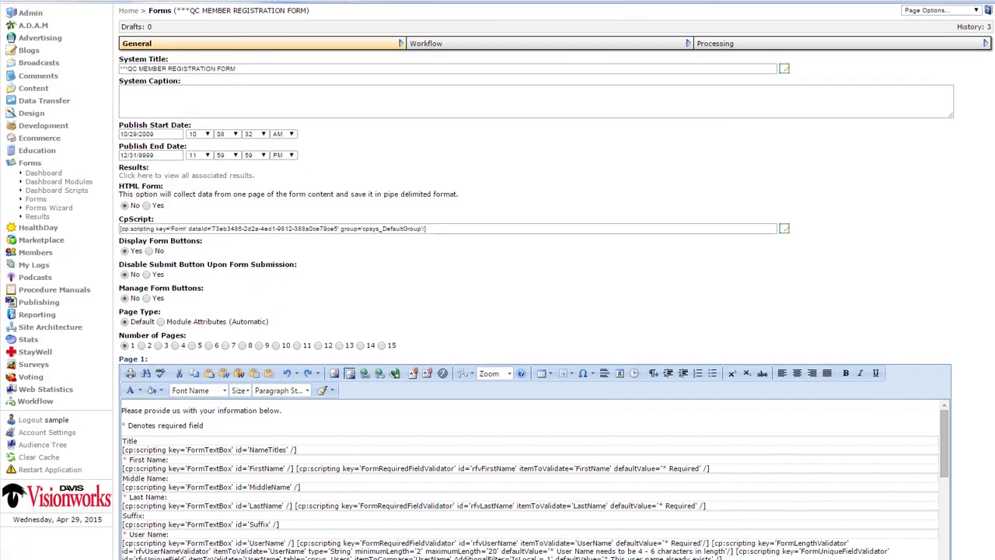
{"action": "scroll", "coordinate": [687, 128], "scroll_direction": "down", "scroll_amount": 4}
{"action": "scroll", "coordinate": [687, 128], "scroll_direction": "up", "scroll_amount": 6}
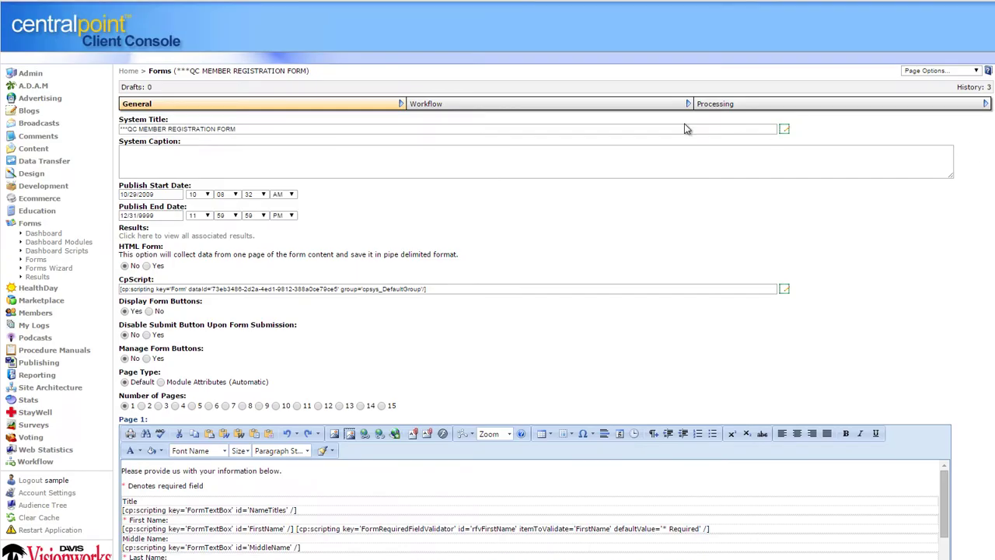
On the form's Workflow tab, try multi-step workflow with the two step approval workflow, then set it to No
{"action": "left_click", "coordinate": [535, 104]}
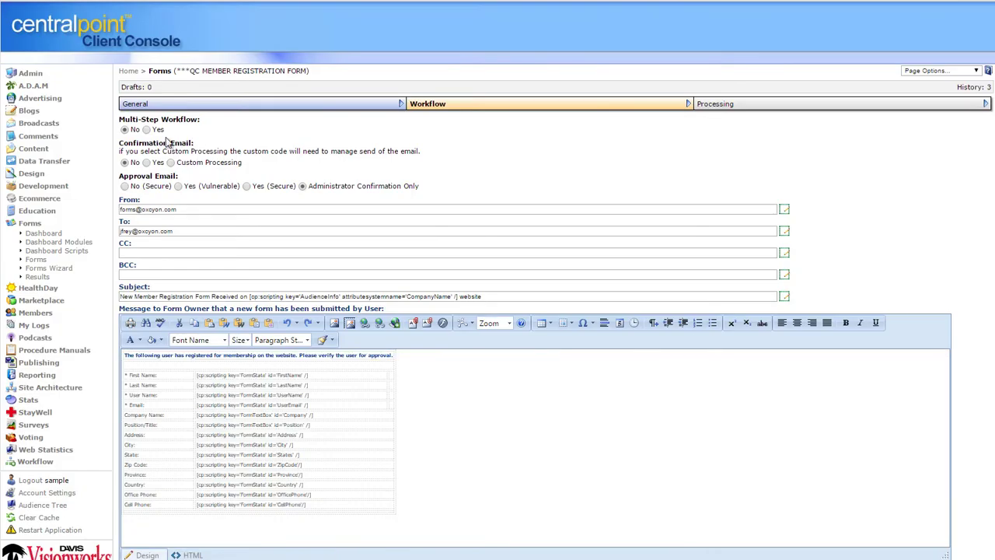
{"action": "left_click", "coordinate": [152, 131]}
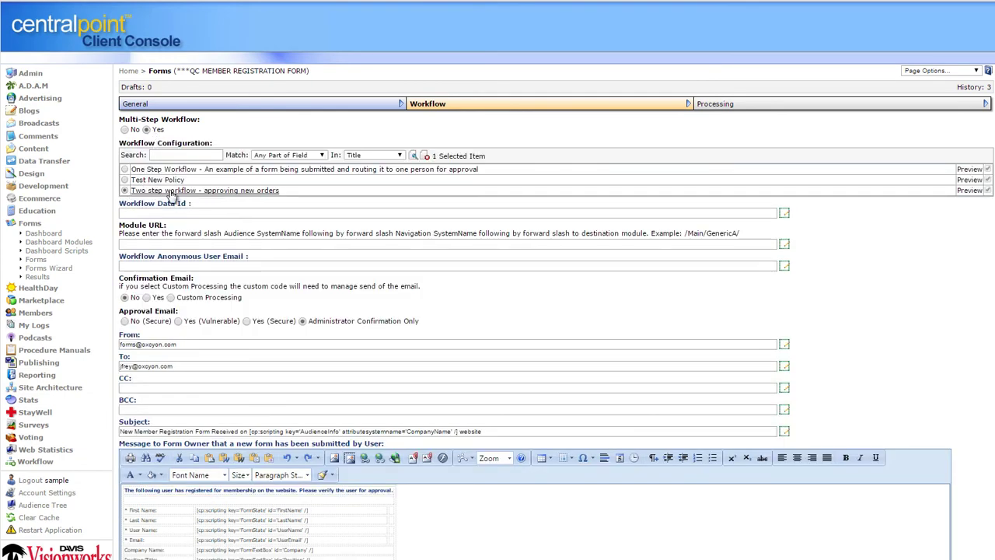
{"action": "left_click", "coordinate": [839, 107]}
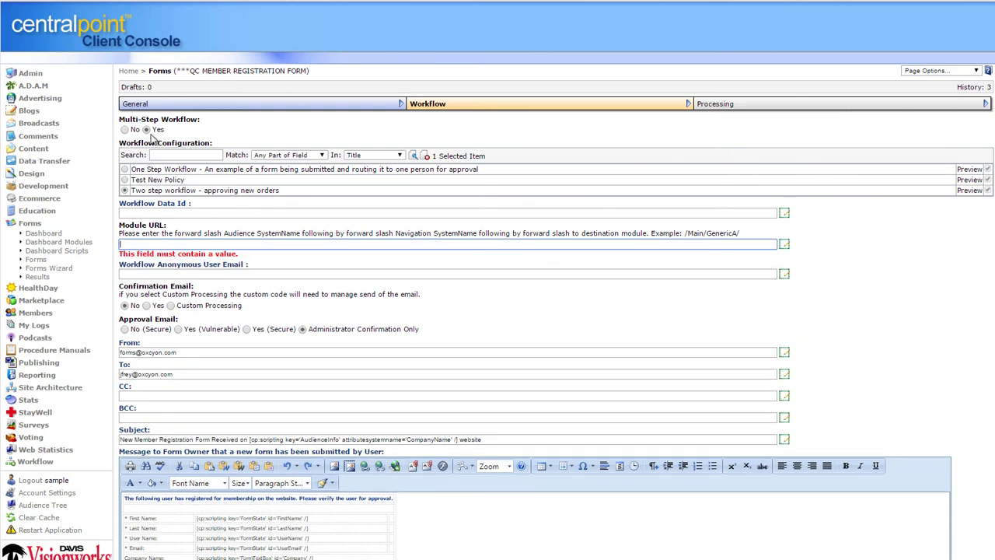
{"action": "left_click", "coordinate": [124, 129]}
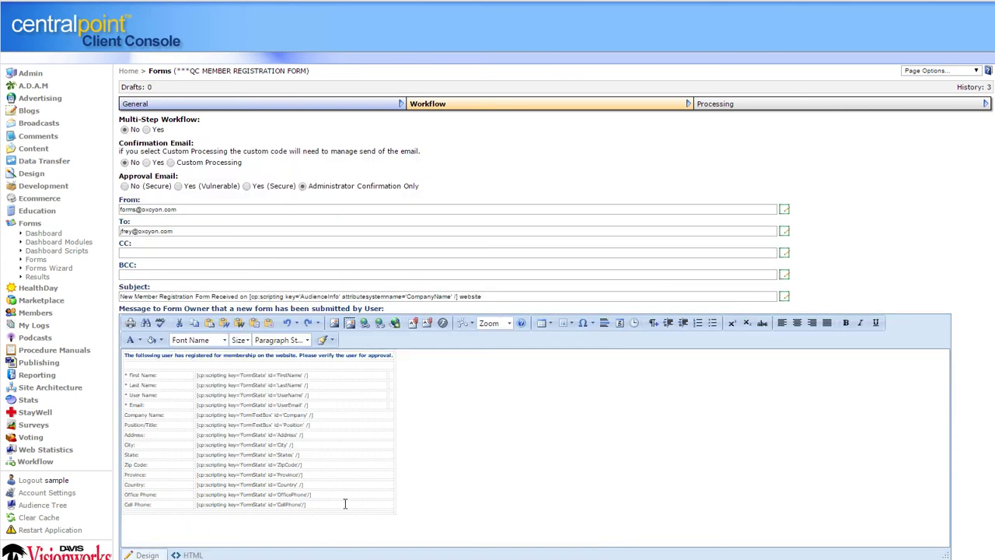
Set the form's approval email to Yes (Secure) and return to the forms list
{"action": "left_click_drag", "start_coordinate": [345, 504], "coordinate": [118, 374]}
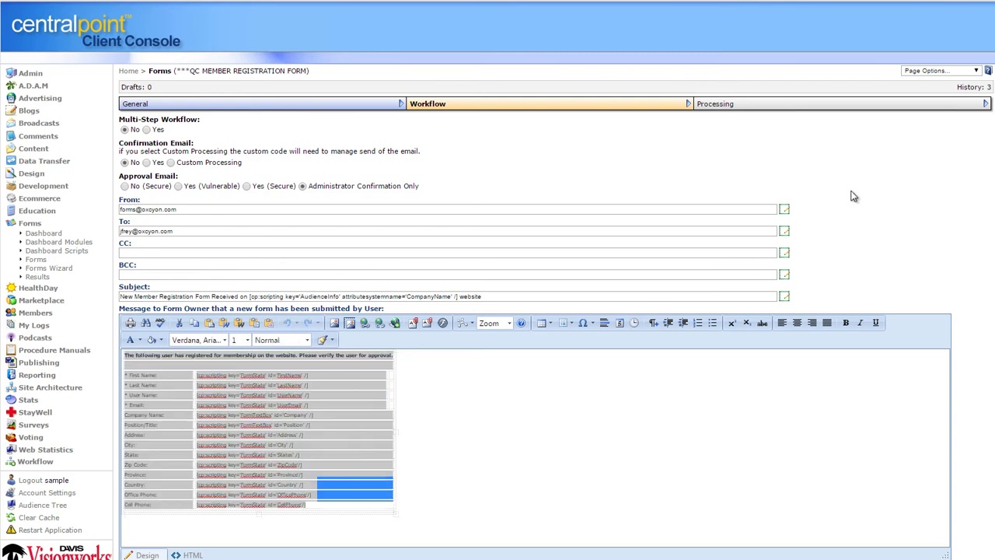
{"action": "left_click", "coordinate": [179, 187]}
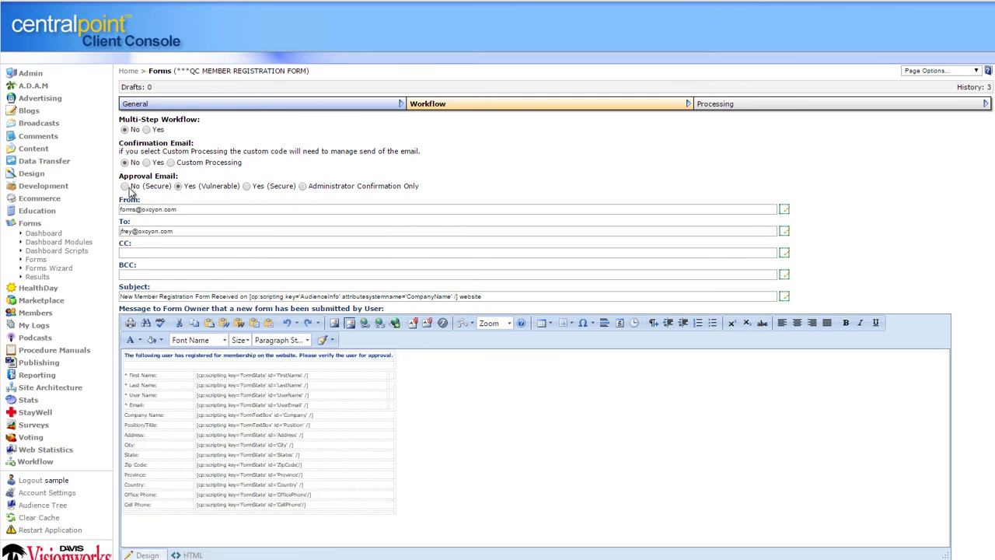
{"action": "scroll", "coordinate": [249, 187], "scroll_direction": "down", "scroll_amount": 1}
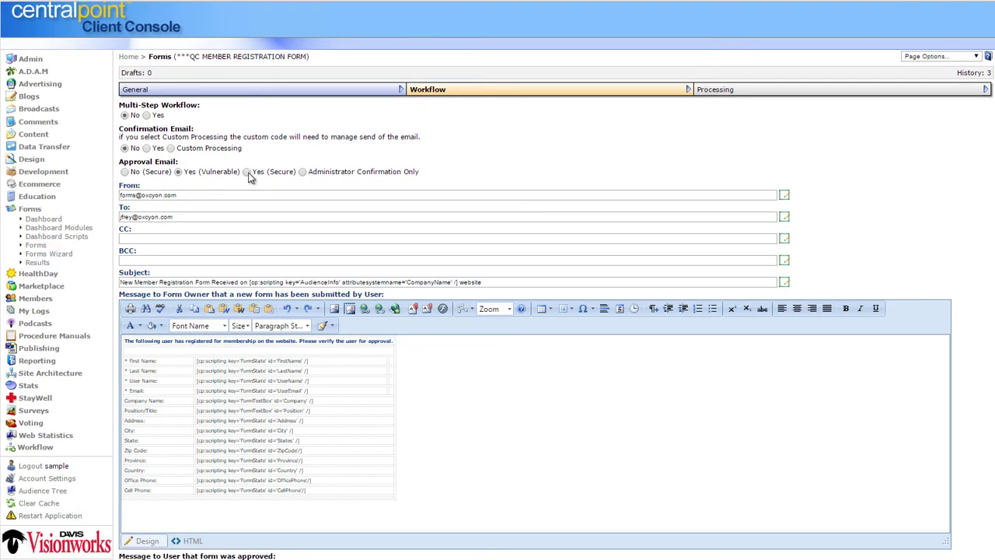
{"action": "left_click", "coordinate": [247, 172]}
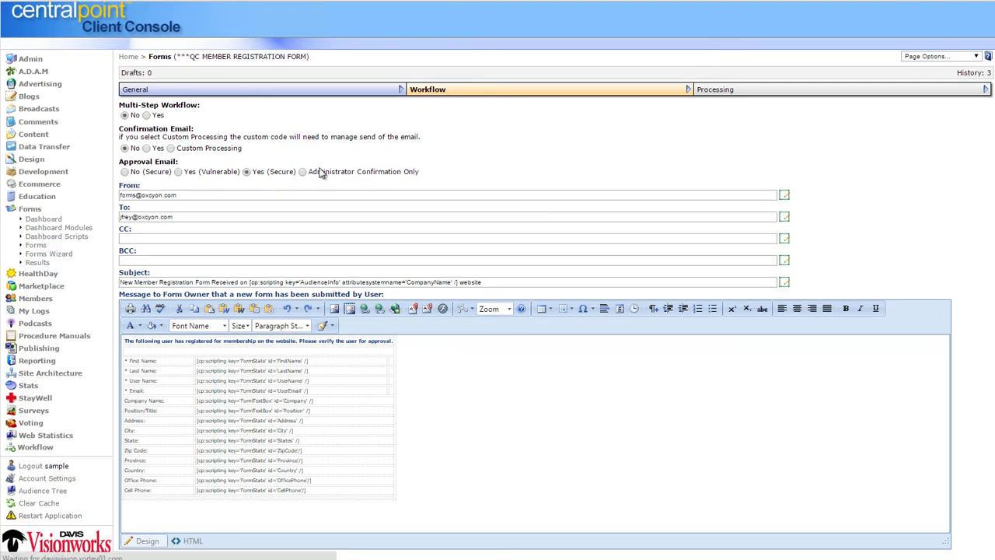
{"action": "left_click", "coordinate": [23, 210]}
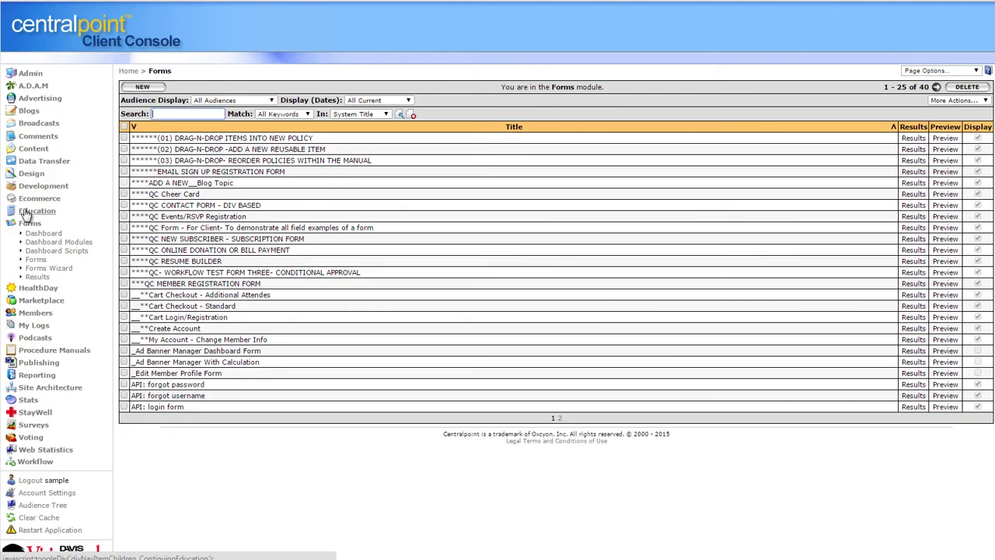
View the Report Builder report under Reporting, collapse Reporting, and log out to the public site
{"action": "left_click", "coordinate": [39, 375]}
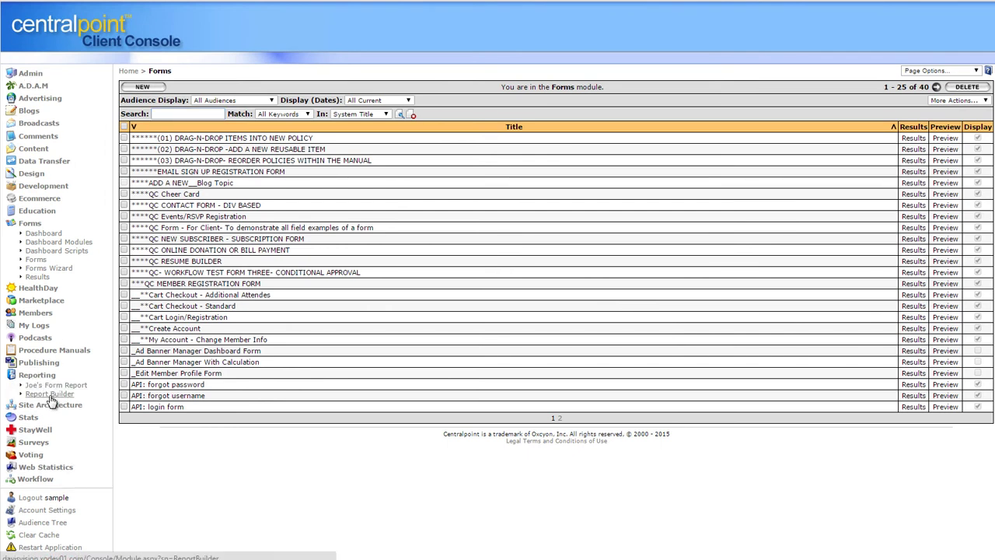
{"action": "left_click", "coordinate": [48, 395]}
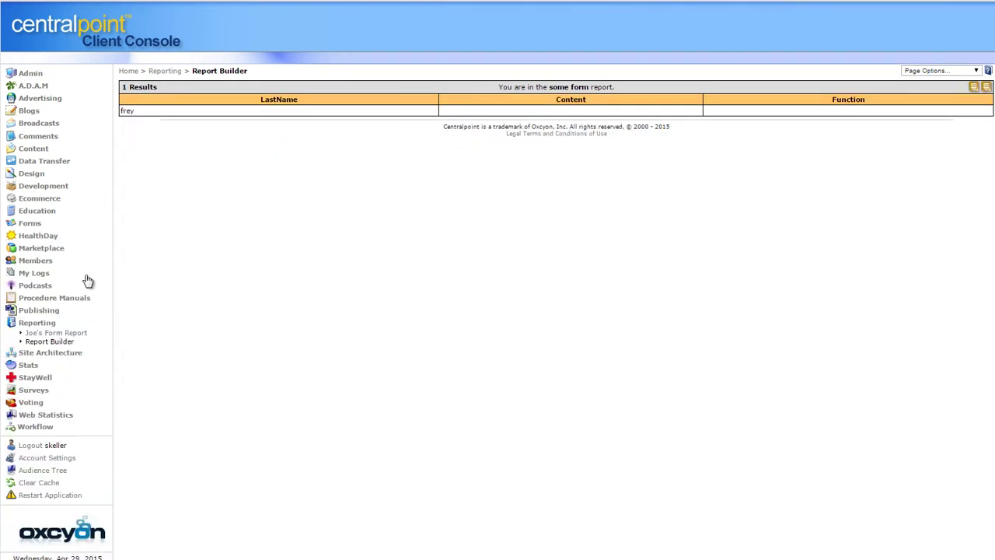
{"action": "left_click", "coordinate": [38, 323]}
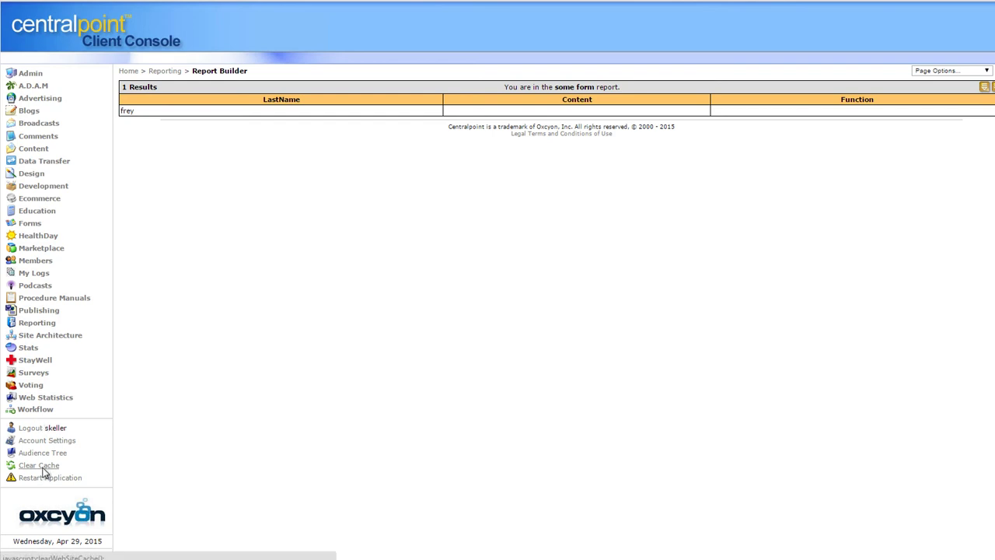
{"action": "left_click", "coordinate": [35, 430]}
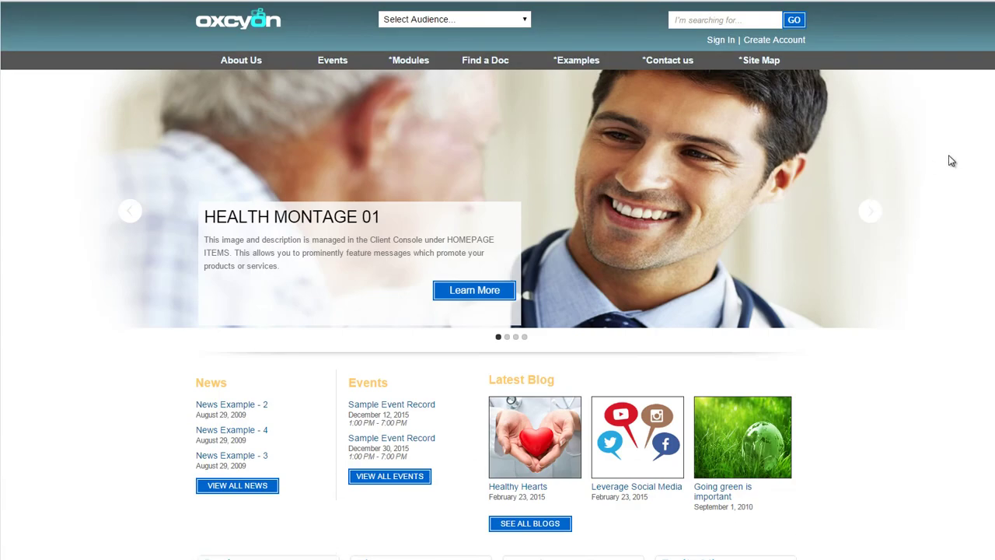
Enable edit mode from the footer, pick the Header Login Container banner, and log in with the account password
{"action": "scroll", "coordinate": [497, 280], "scroll_direction": "down", "scroll_amount": 7}
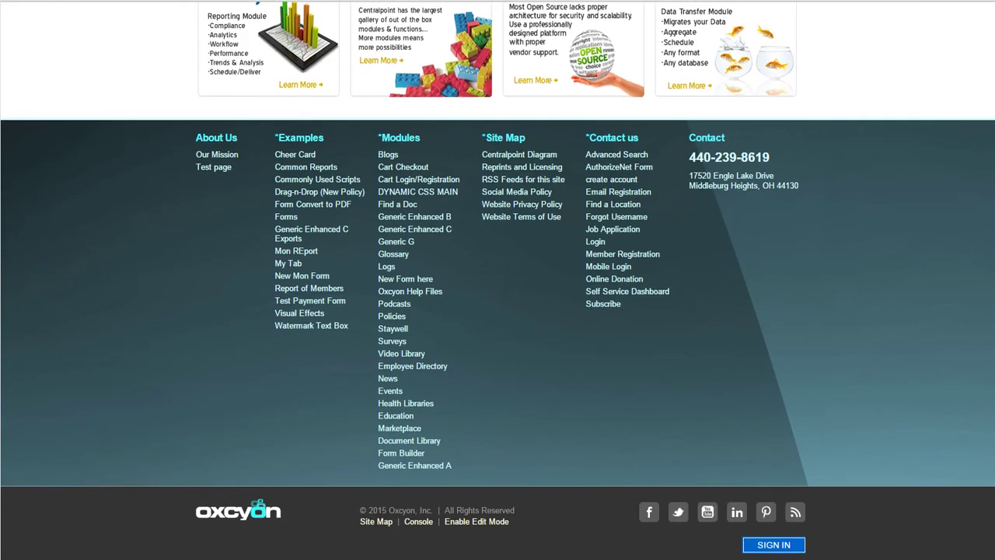
{"action": "left_click", "coordinate": [488, 523]}
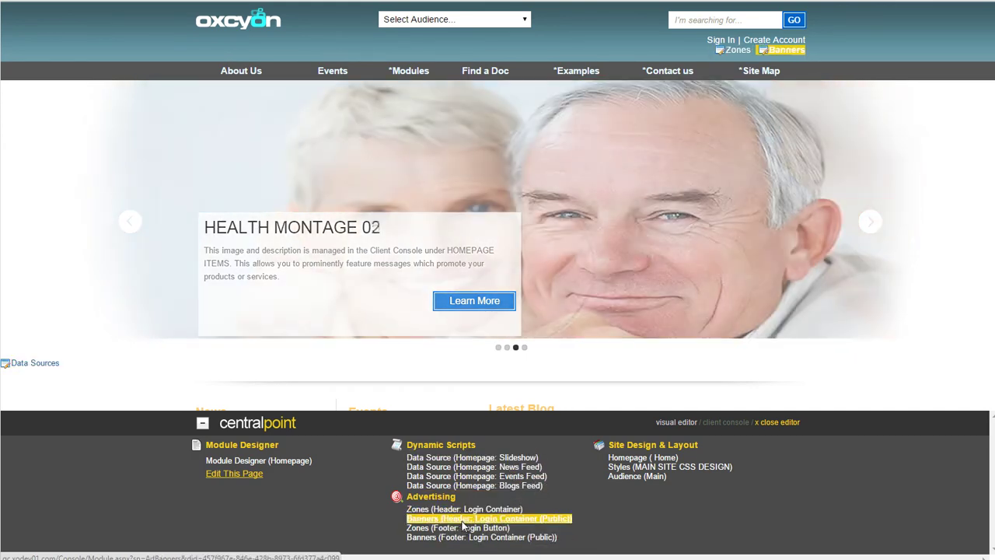
{"action": "left_click", "coordinate": [462, 521]}
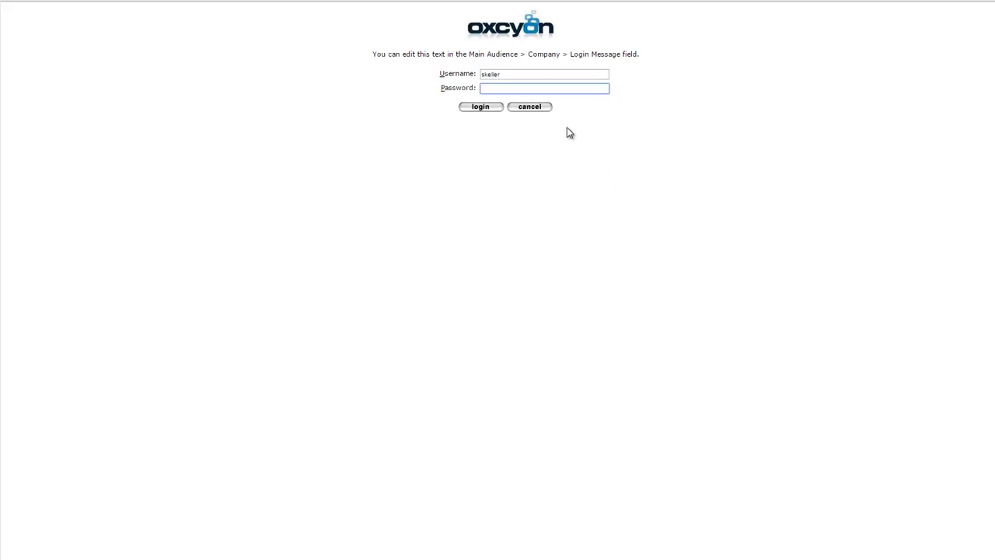
{"action": "type", "text": "••••••••"}
{"action": "key", "text": "Return"}
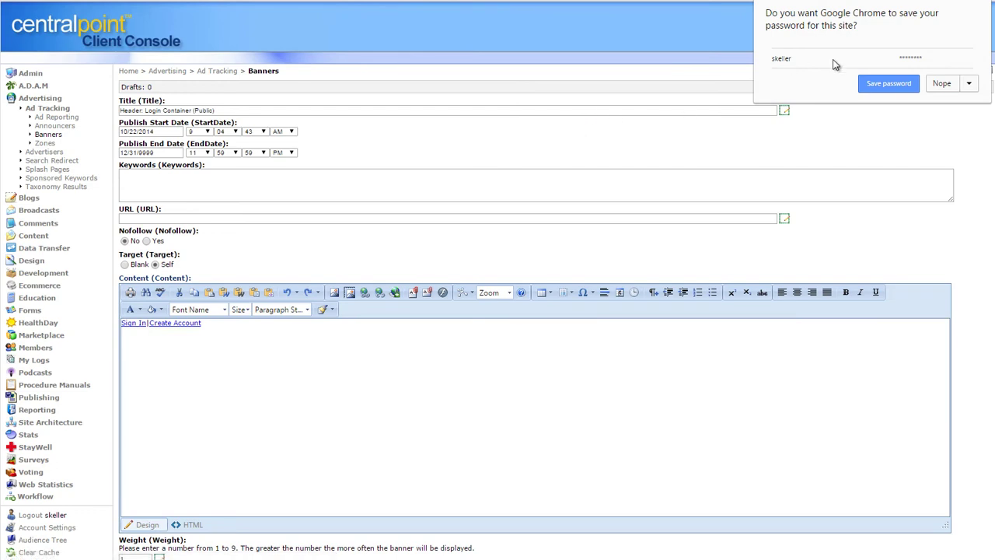
{"action": "left_click", "coordinate": [942, 83]}
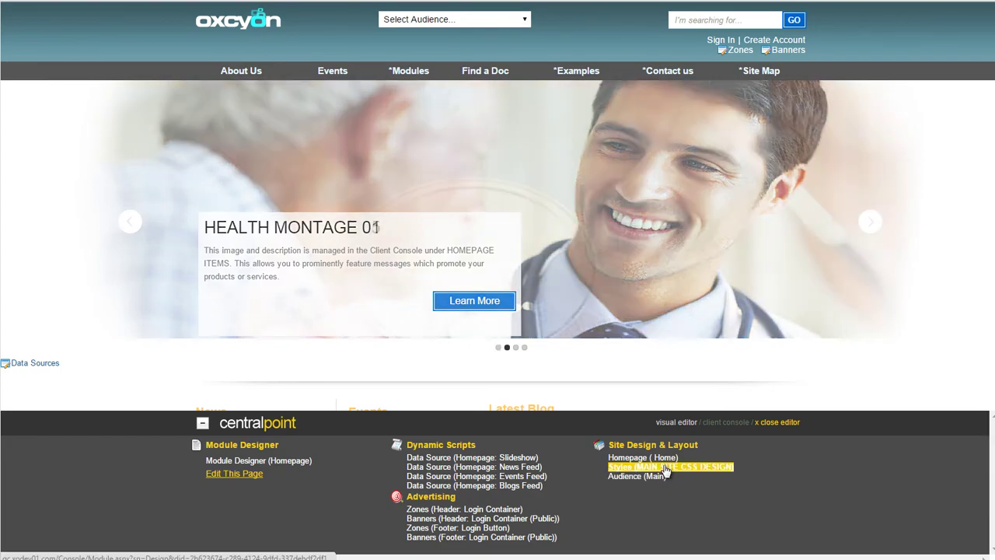
Open the site Styles, then the Copy 1 of Copy 1 of Oberlin Heritage Center article in Generic Enhanced A
{"action": "left_click", "coordinate": [664, 468]}
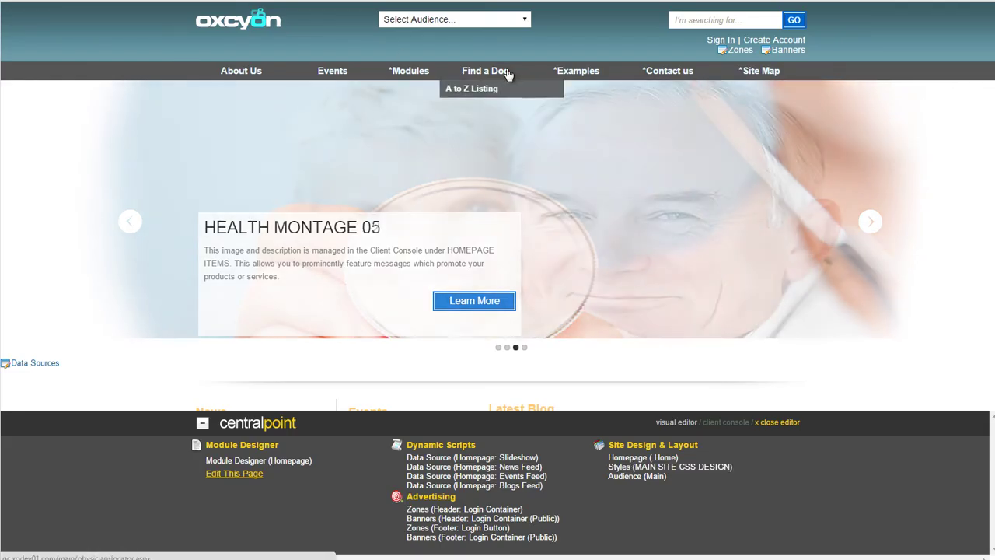
{"action": "mouse_move", "coordinate": [480, 78]}
{"action": "mouse_move", "coordinate": [407, 72]}
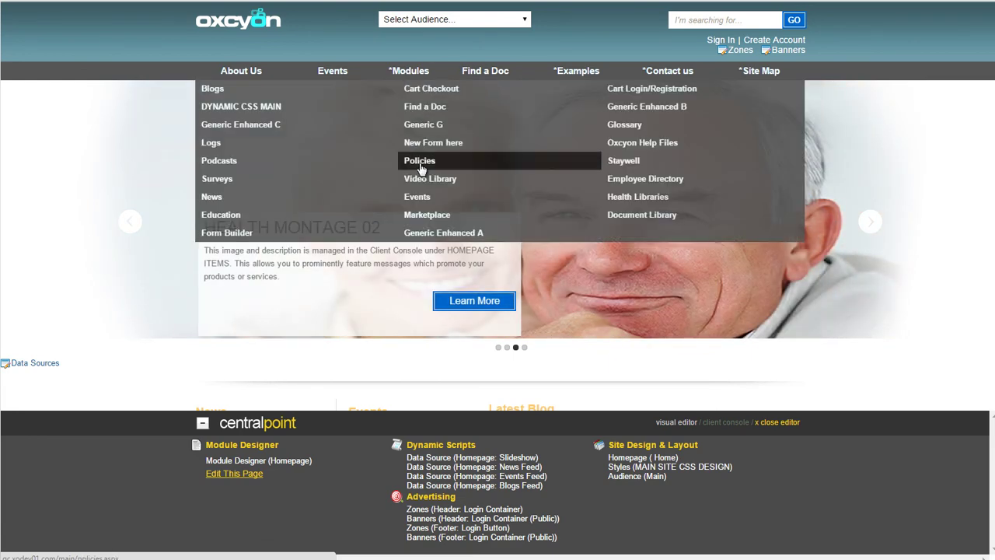
{"action": "left_click", "coordinate": [218, 199]}
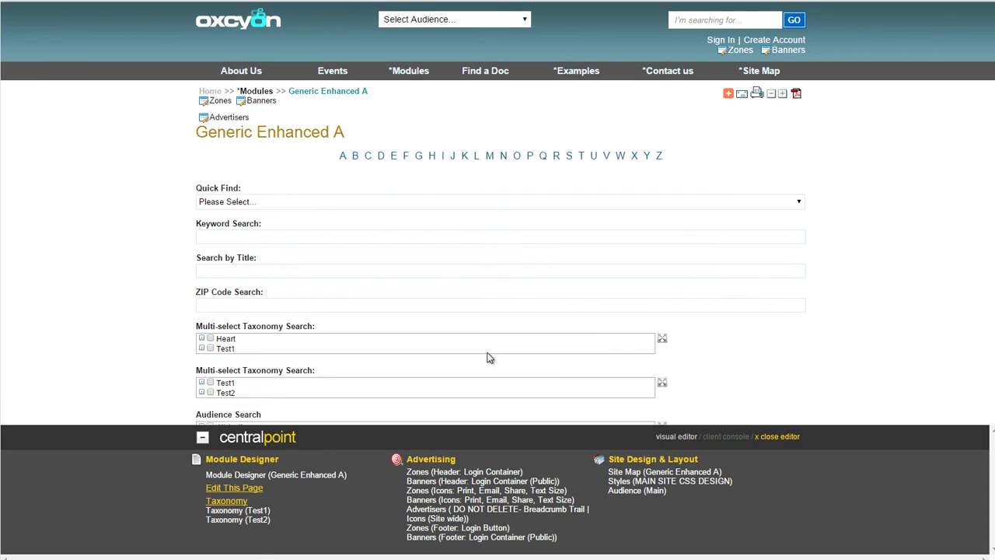
{"action": "scroll", "coordinate": [287, 225], "scroll_direction": "down", "scroll_amount": 5}
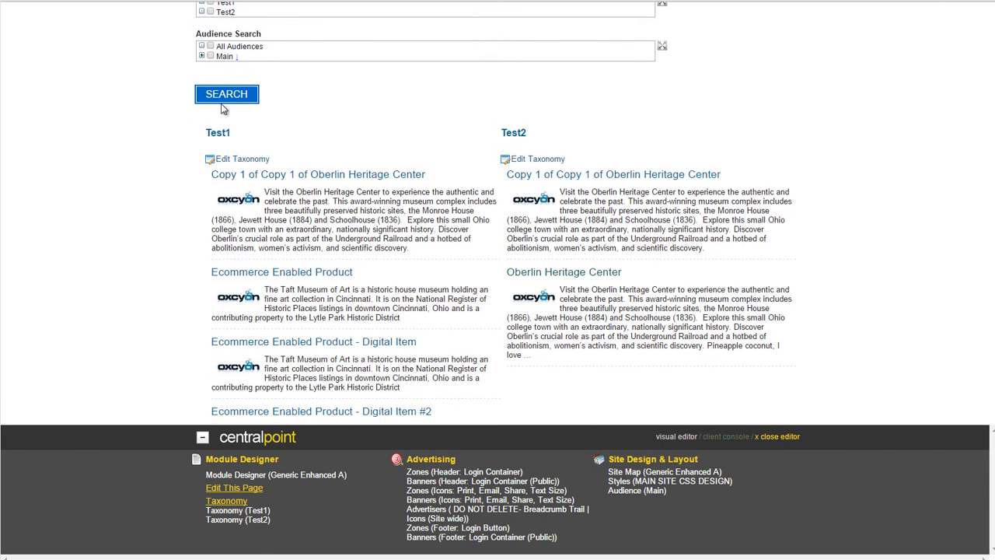
{"action": "left_click", "coordinate": [328, 190]}
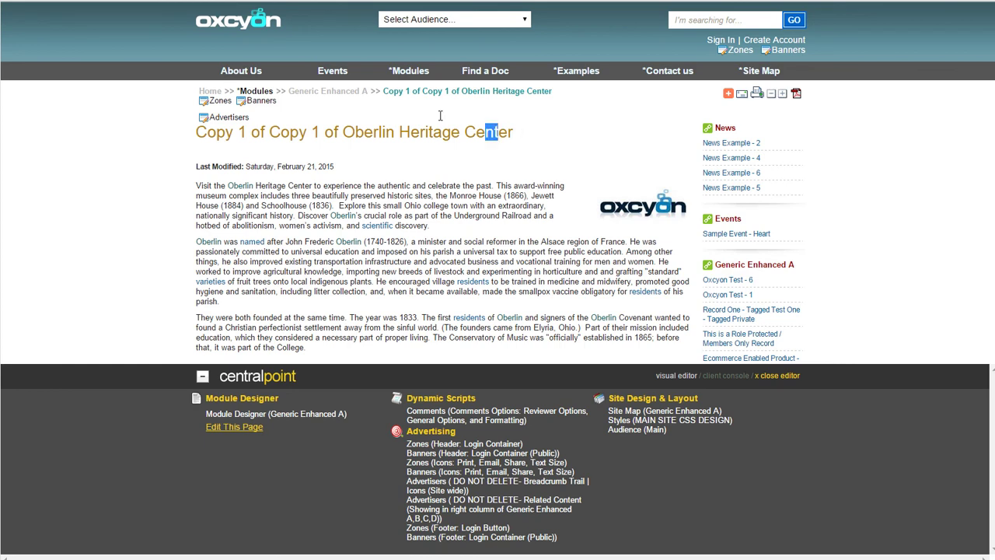
Bring up the Oberlin Heritage Center article's edit form via Edit This Page
{"action": "left_click_drag", "start_coordinate": [498, 133], "coordinate": [232, 118]}
{"action": "left_click", "coordinate": [246, 431]}
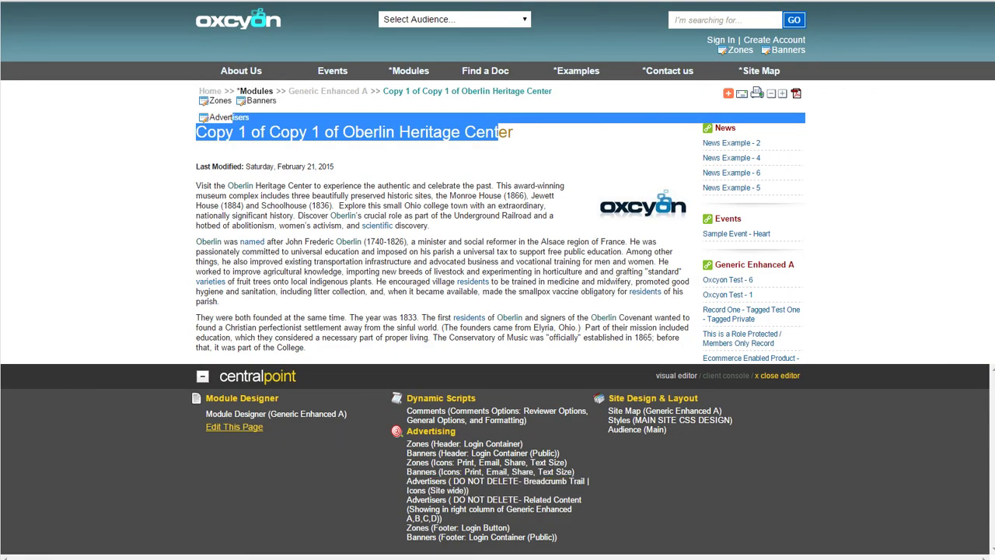
{"action": "scroll", "coordinate": [986, 342], "scroll_direction": "down", "scroll_amount": 15}
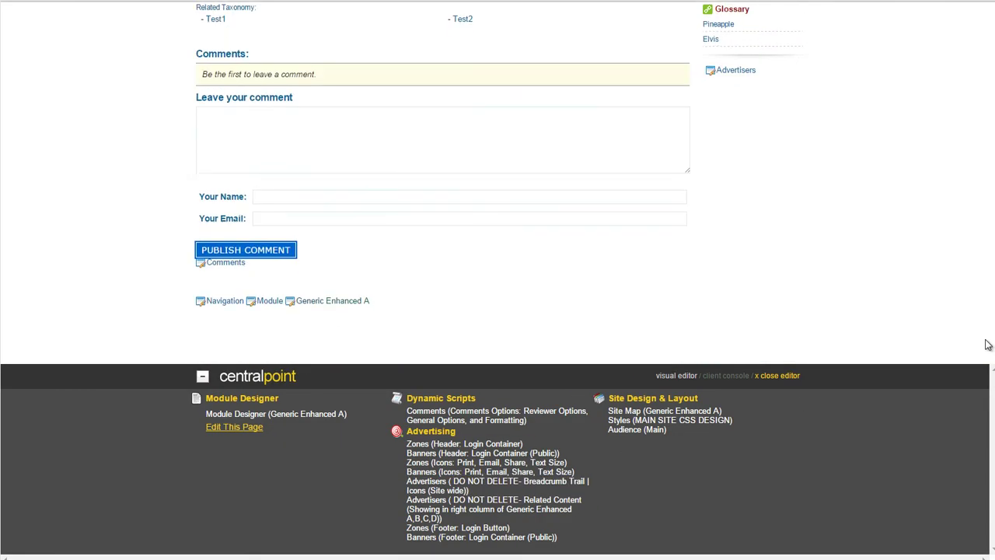
{"action": "scroll", "coordinate": [977, 309], "scroll_direction": "up", "scroll_amount": 15}
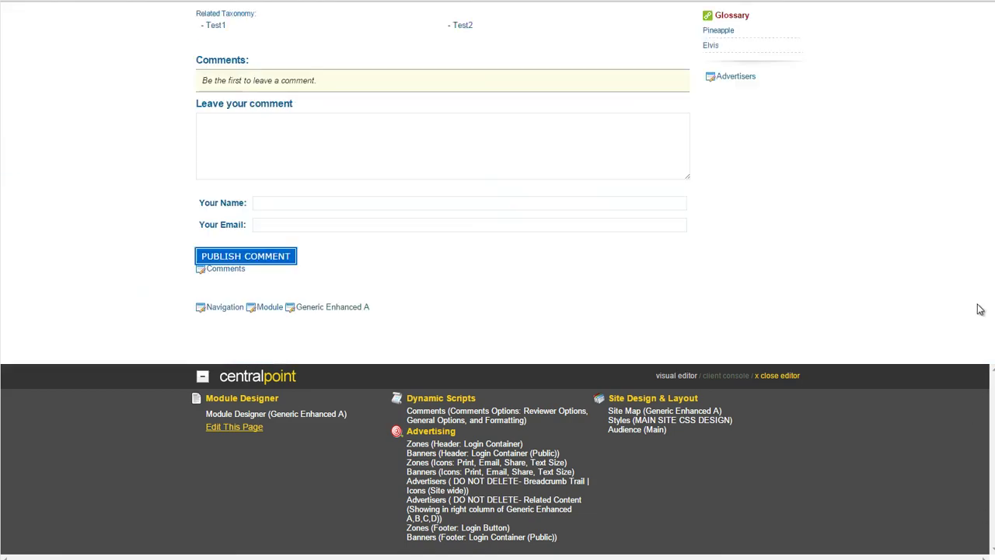
Close the editor, return home, and open Examples › Drag-n-Drop (New Policy)
{"action": "left_click", "coordinate": [780, 377]}
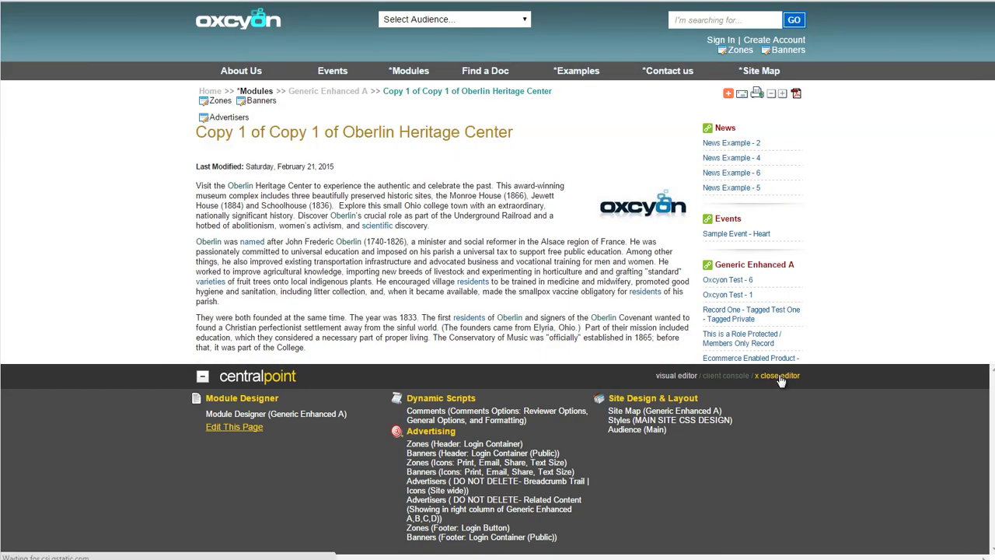
{"action": "left_click", "coordinate": [224, 25]}
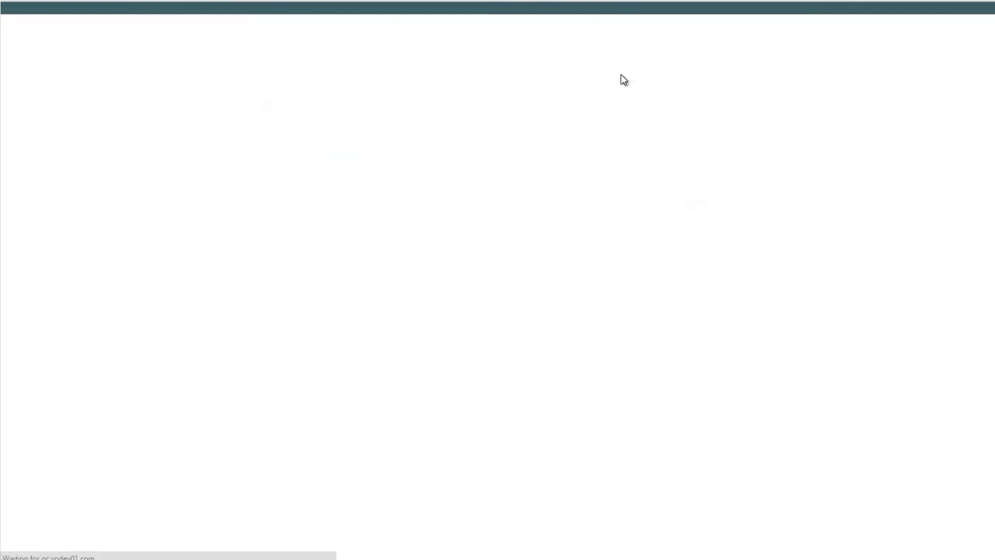
{"action": "mouse_move", "coordinate": [784, 67]}
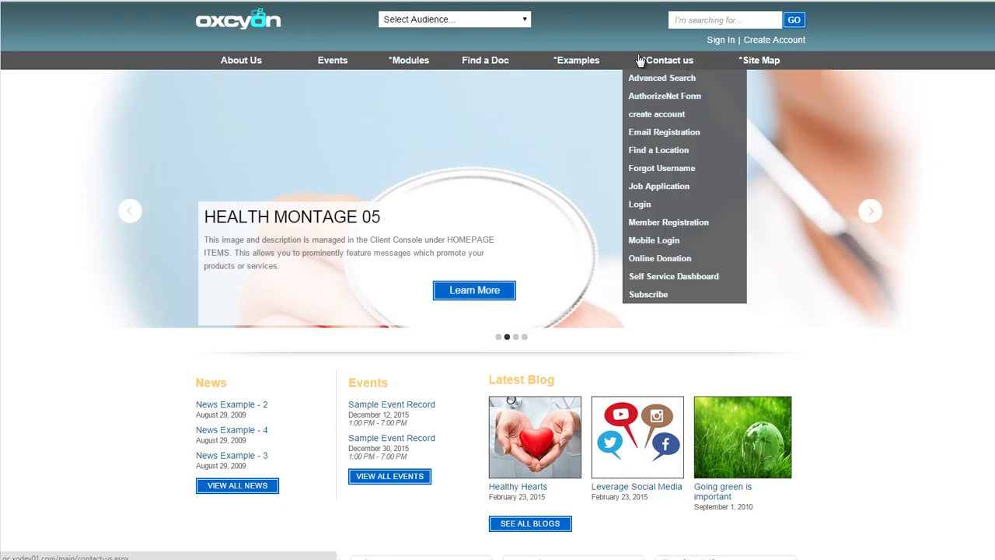
{"action": "mouse_move", "coordinate": [576, 63]}
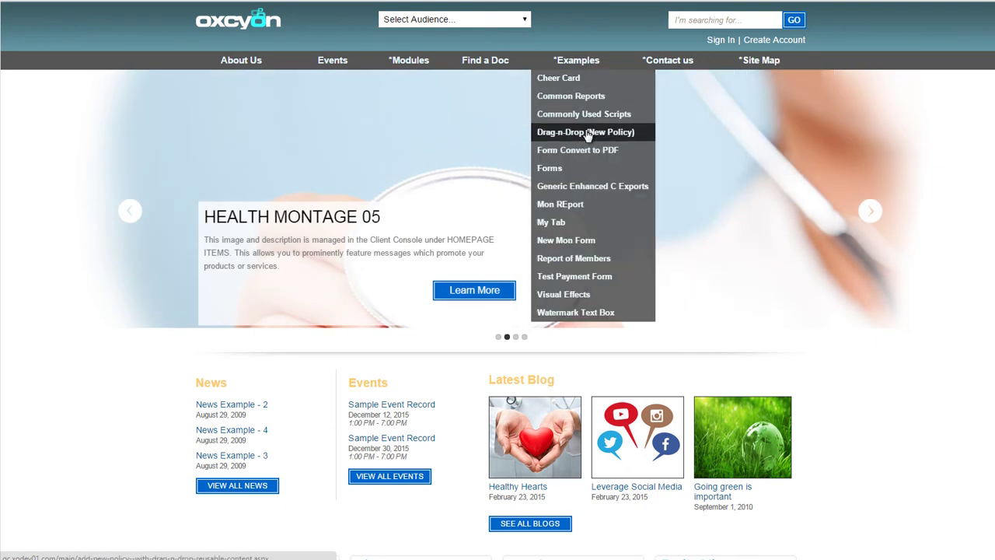
{"action": "left_click", "coordinate": [588, 136]}
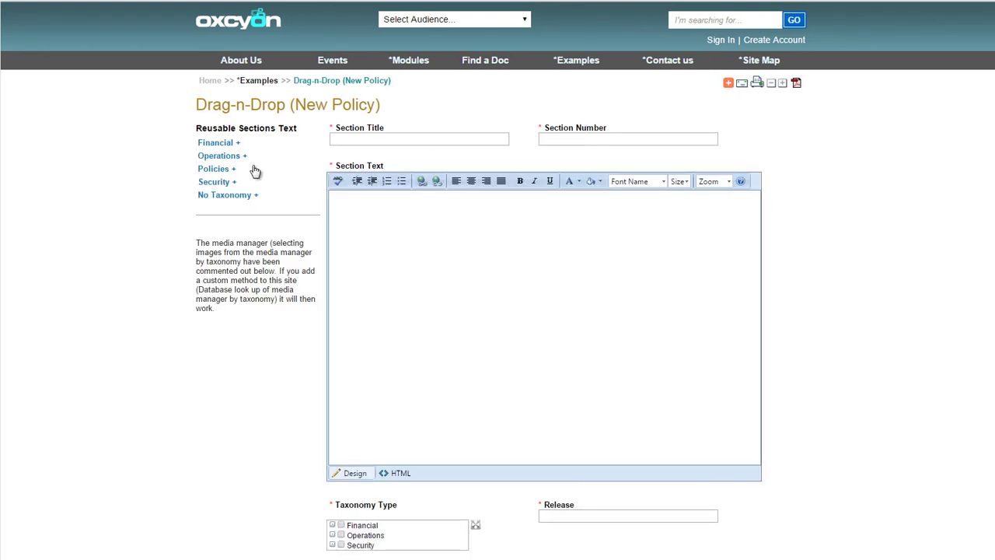
Insert the GPO example section text and replace its date with a bold 4/29/2015
{"action": "left_click", "coordinate": [223, 195]}
{"action": "left_click_drag", "start_coordinate": [233, 206], "coordinate": [456, 251]}
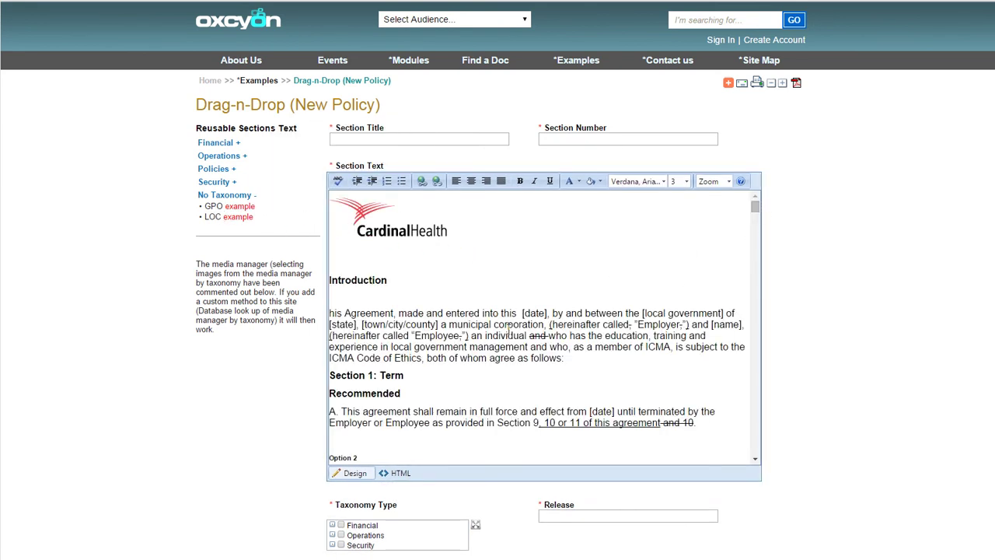
{"action": "left_click_drag", "start_coordinate": [520, 312], "coordinate": [548, 313]}
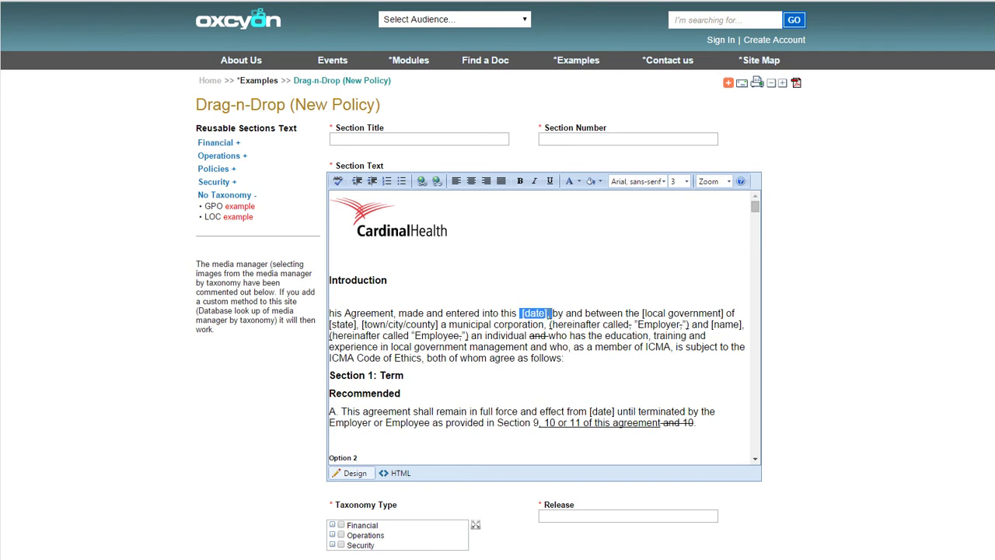
{"action": "type", "text": "4/29/2015"}
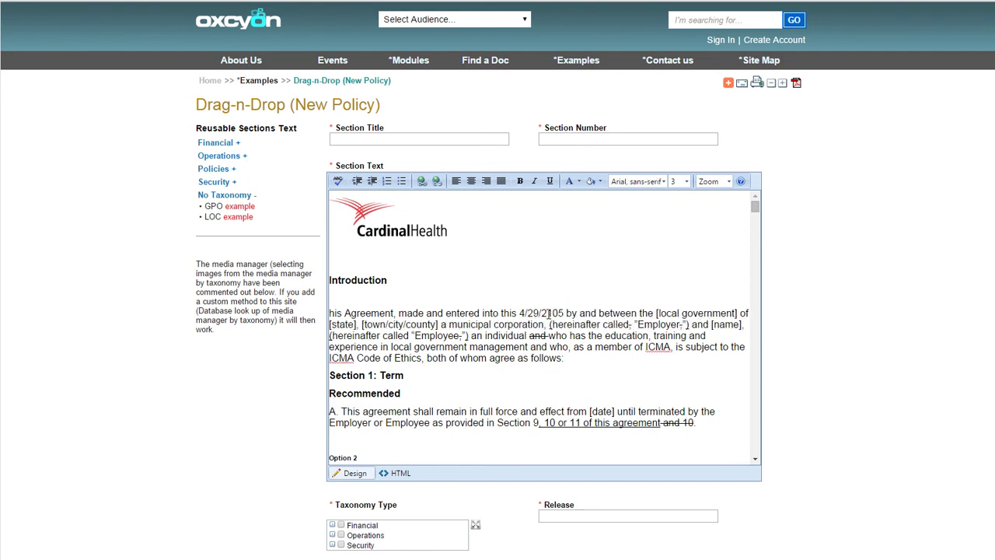
{"action": "left_click_drag", "start_coordinate": [566, 311], "coordinate": [512, 313]}
{"action": "key", "text": "ctrl+b"}
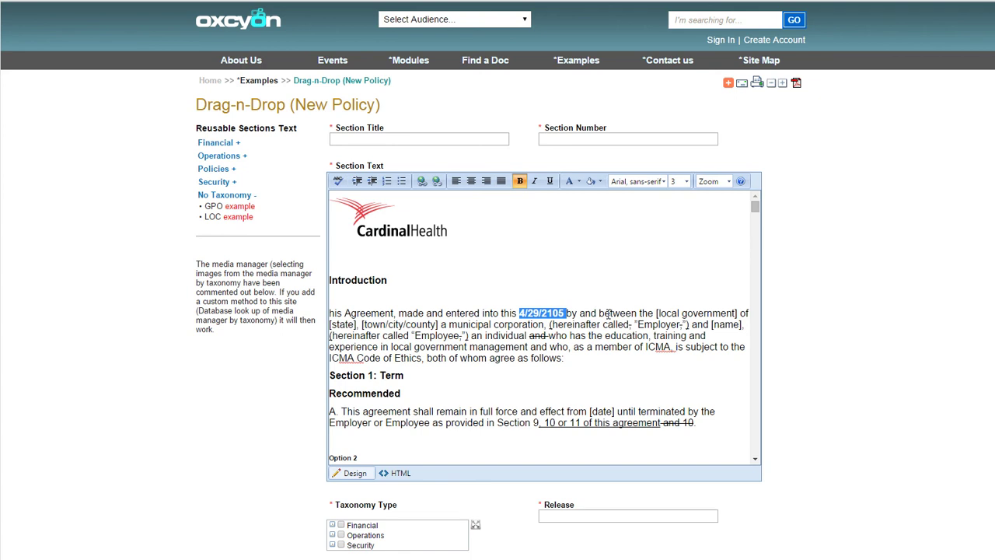
{"action": "left_click", "coordinate": [576, 312]}
{"action": "left_click", "coordinate": [550, 314]}
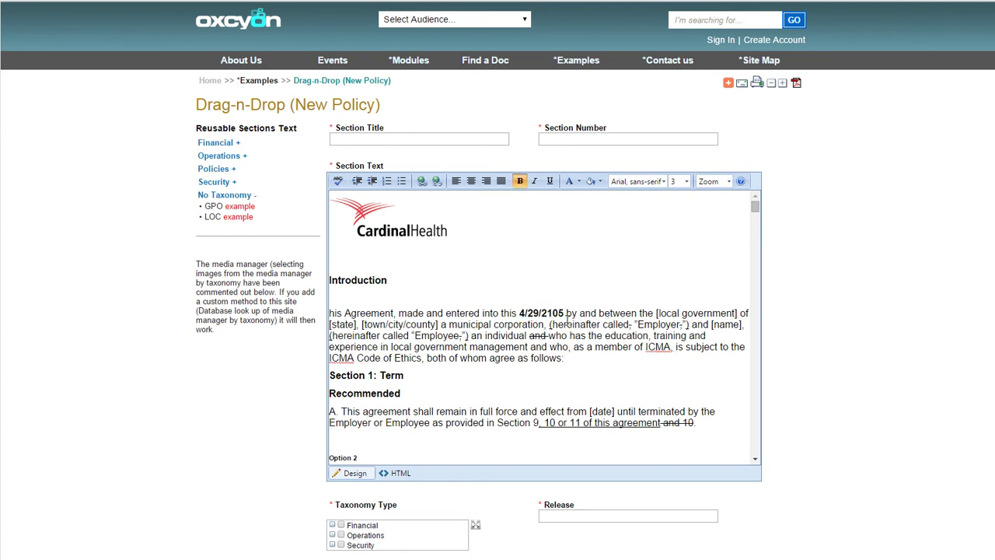
{"action": "type", "text": "015"}
{"action": "key", "text": "Delete"}
{"action": "key", "text": "Delete"}
{"action": "key", "text": "Delete"}
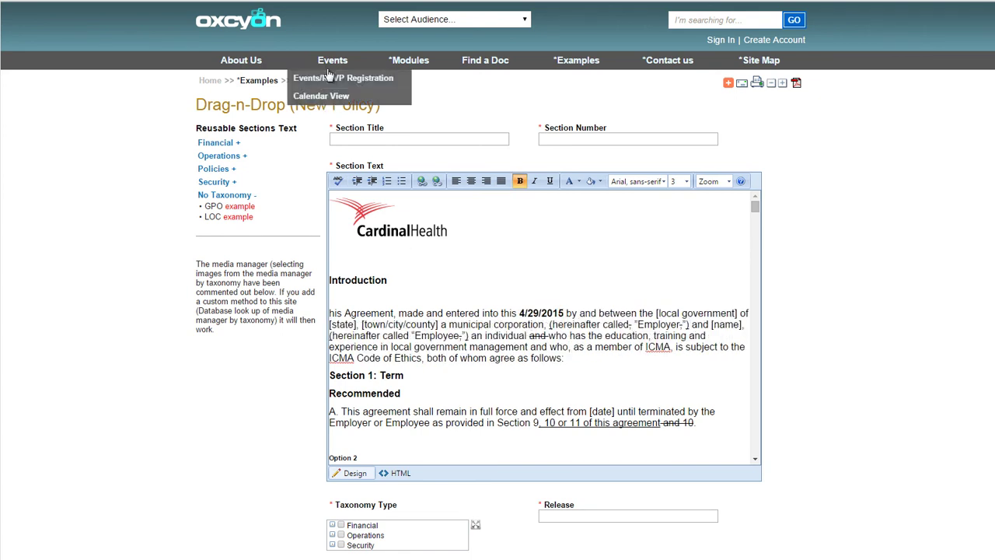
Enter 'New Agreement' as the section title and 112233 as the section number
{"action": "left_click", "coordinate": [362, 139]}
{"action": "type", "text": "NEw "}
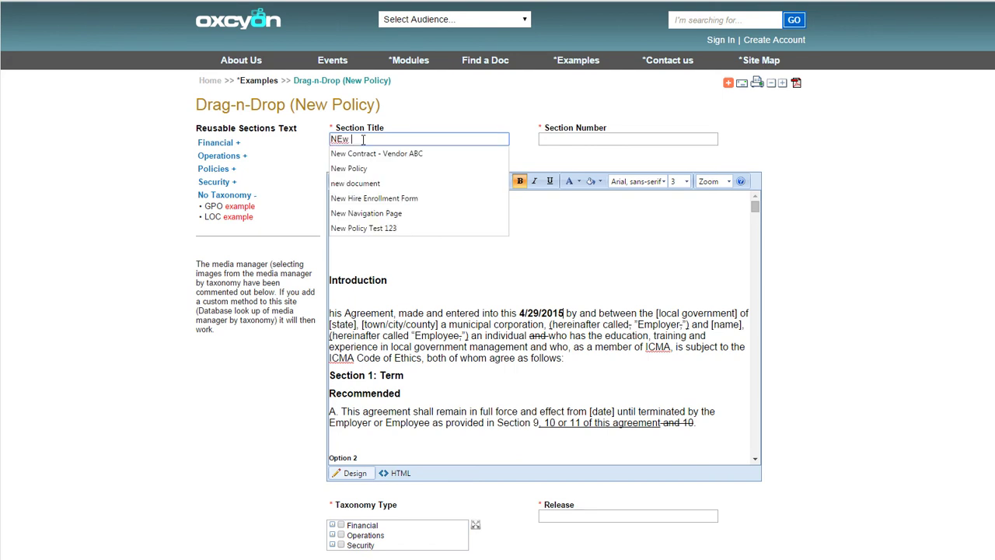
{"action": "type", "text": "Co"}
{"action": "key", "text": "BackSpace"}
{"action": "key", "text": "BackSpace"}
{"action": "key", "text": "BackSpace"}
{"action": "type", "text": "w Agreement"}
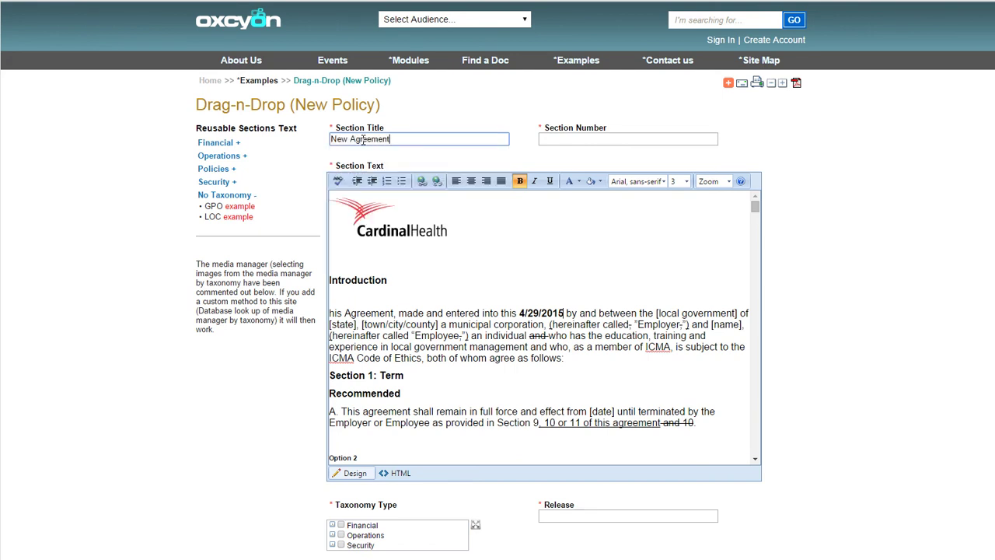
{"action": "left_click", "coordinate": [607, 139]}
{"action": "type", "text": "11"}
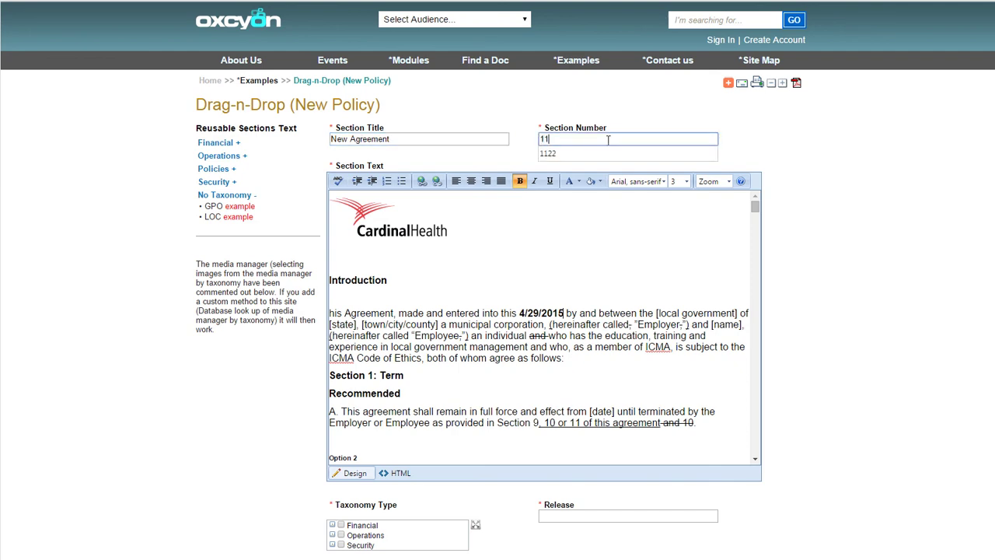
{"action": "type", "text": "2233"}
Add Policy example 2 from the Financial reusable sections after the 'follows:' line
{"action": "scroll", "coordinate": [734, 118], "scroll_direction": "down", "scroll_amount": 1}
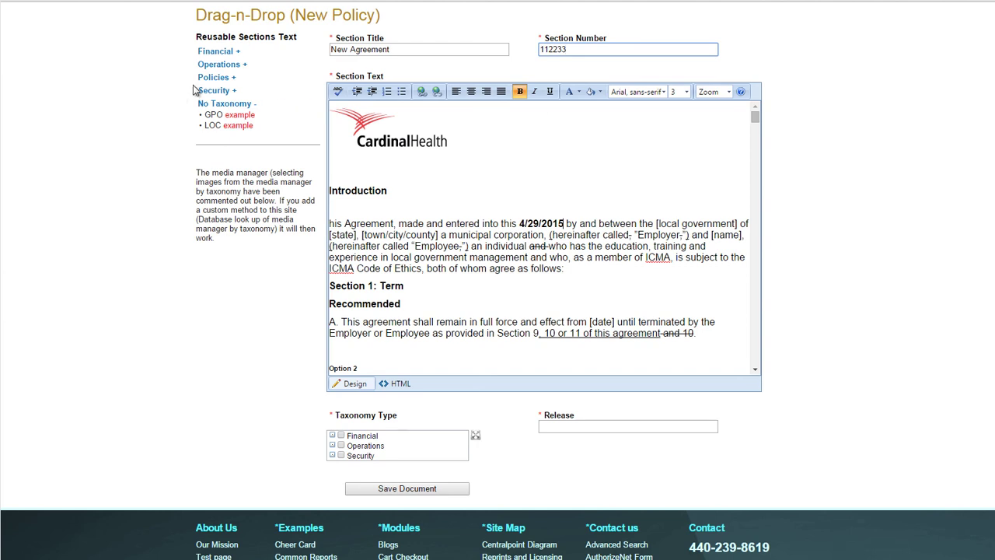
{"action": "left_click", "coordinate": [215, 77]}
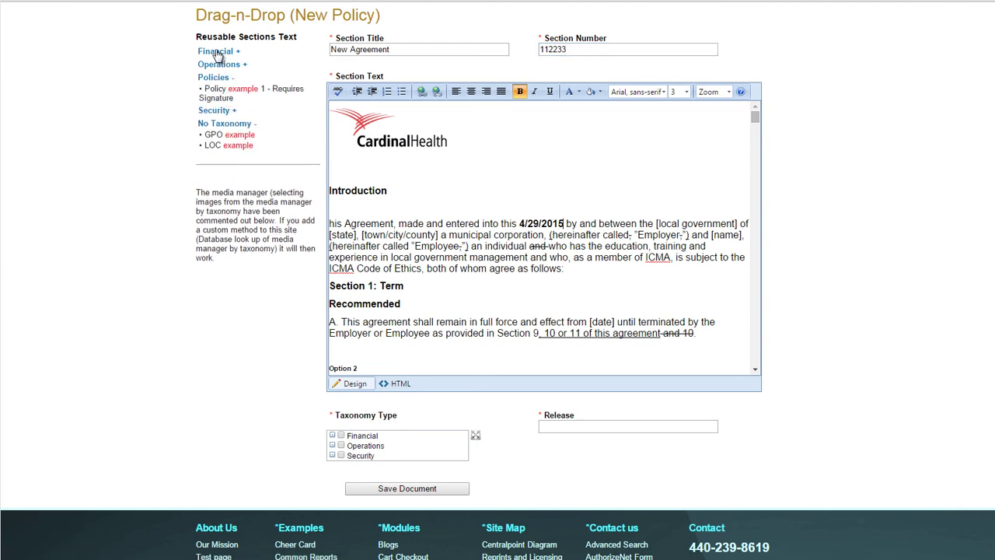
{"action": "left_click", "coordinate": [220, 52]}
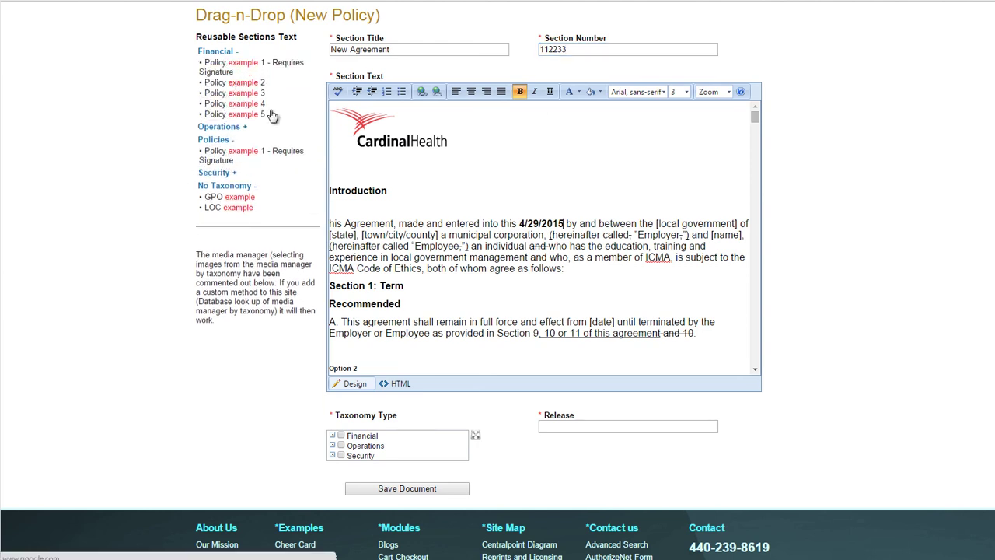
{"action": "left_click", "coordinate": [574, 269]}
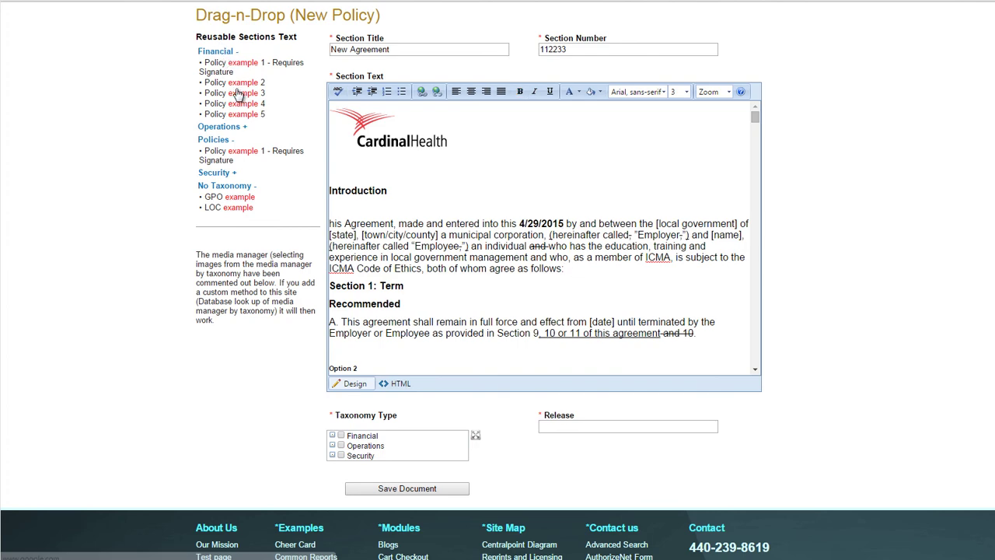
{"action": "left_click_drag", "start_coordinate": [234, 82], "coordinate": [616, 272]}
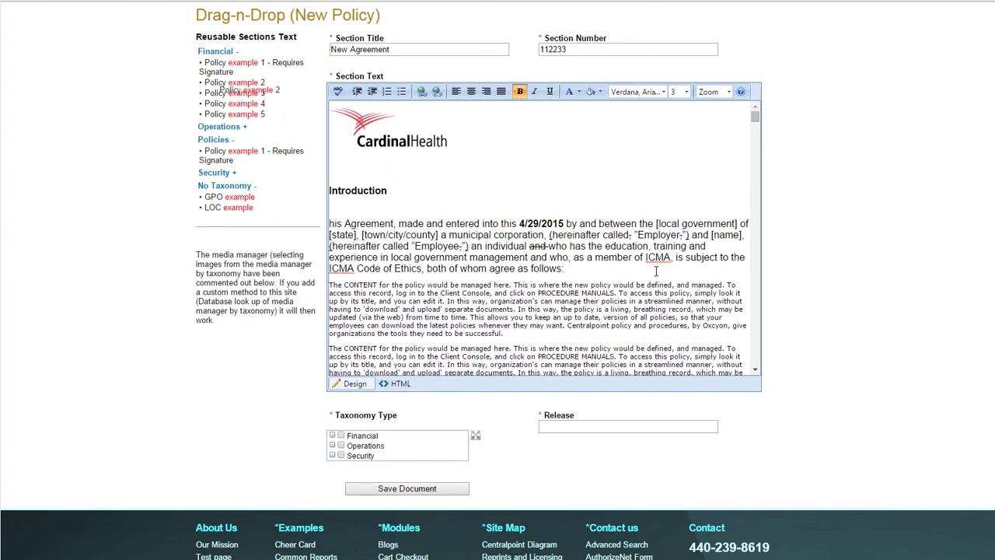
{"action": "left_click_drag", "start_coordinate": [755, 115], "coordinate": [757, 194]}
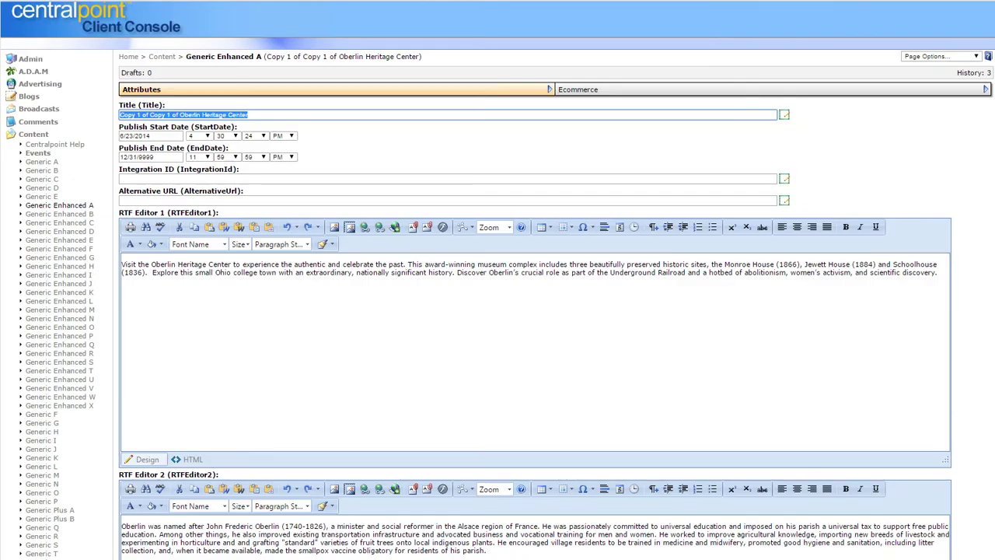
Open the New Agreement policy from Procedure Manuals › Policies and dismiss the page error alert
{"action": "left_click", "coordinate": [34, 135]}
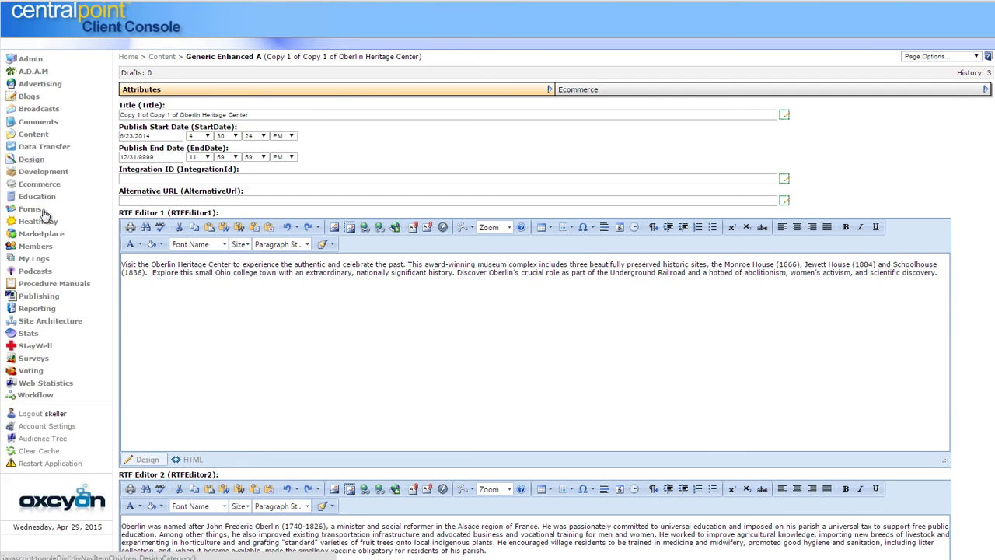
{"action": "left_click", "coordinate": [53, 286]}
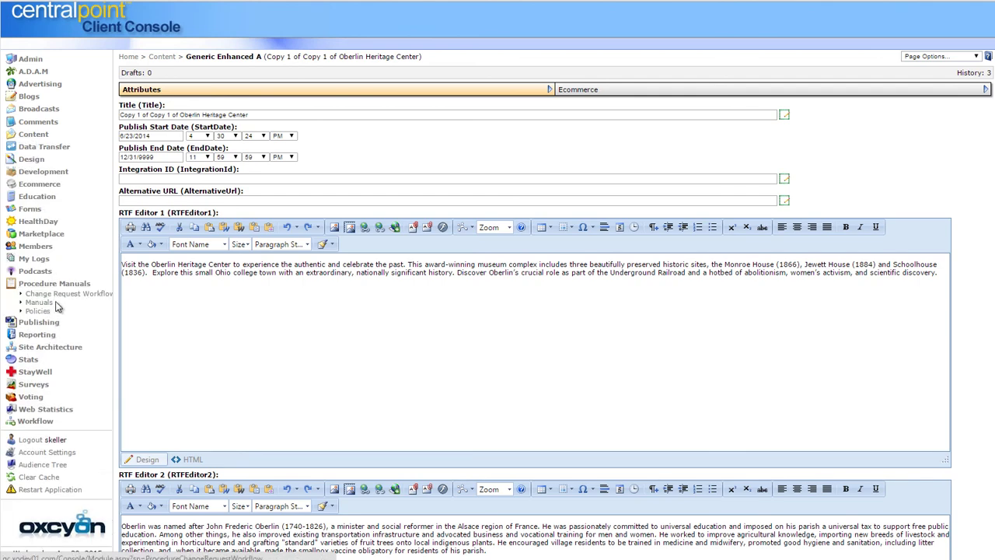
{"action": "left_click", "coordinate": [38, 316]}
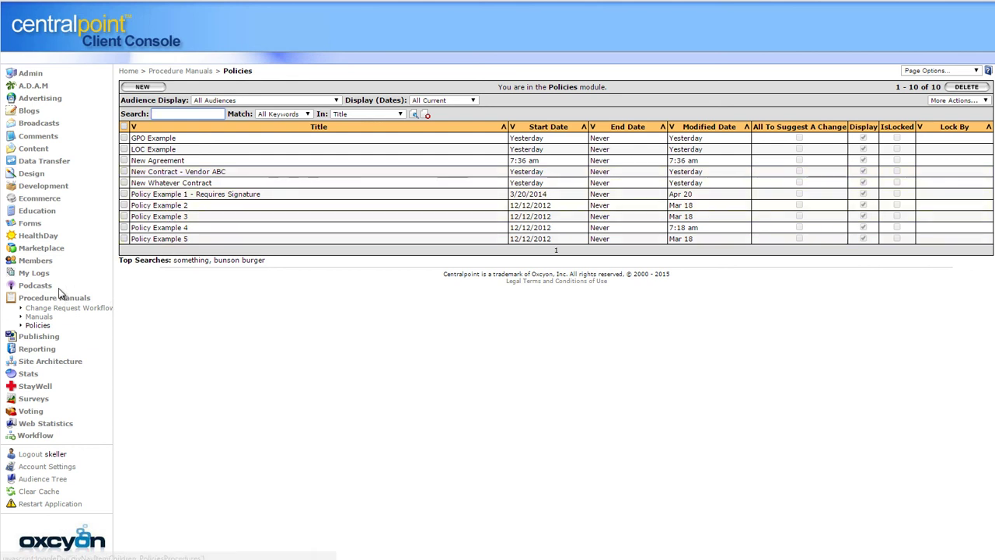
{"action": "left_click", "coordinate": [151, 161]}
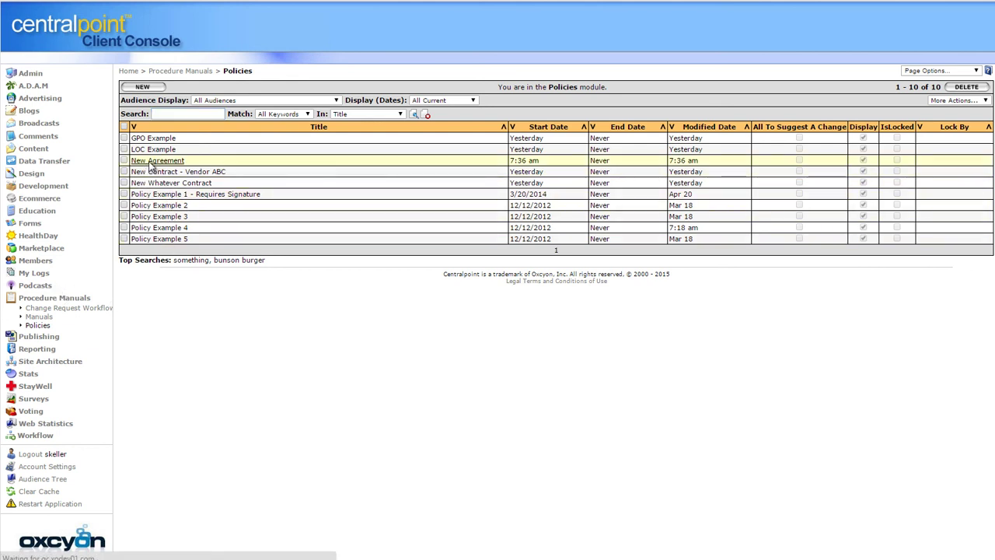
{"action": "left_click", "coordinate": [583, 88]}
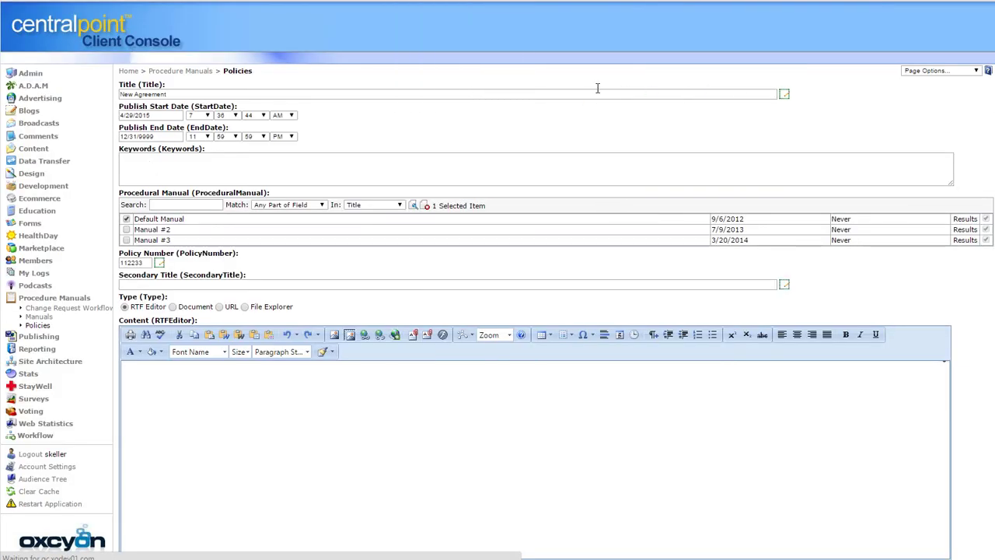
Set Notification to Enabled with 60 days in the Before Expiration field
{"action": "scroll", "coordinate": [959, 89], "scroll_direction": "down", "scroll_amount": 1}
{"action": "scroll", "coordinate": [535, 311], "scroll_direction": "down", "scroll_amount": 15}
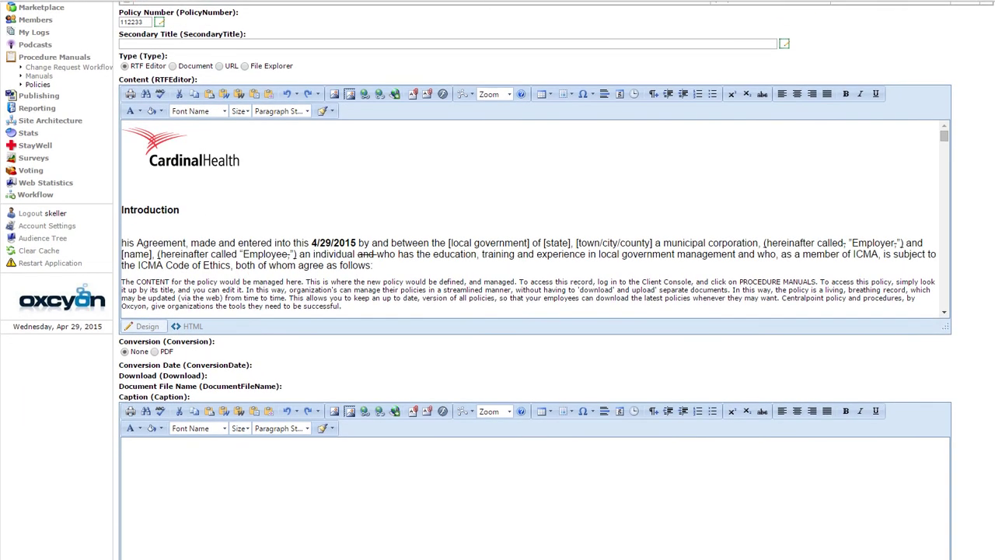
{"action": "scroll", "coordinate": [534, 311], "scroll_direction": "down", "scroll_amount": 3}
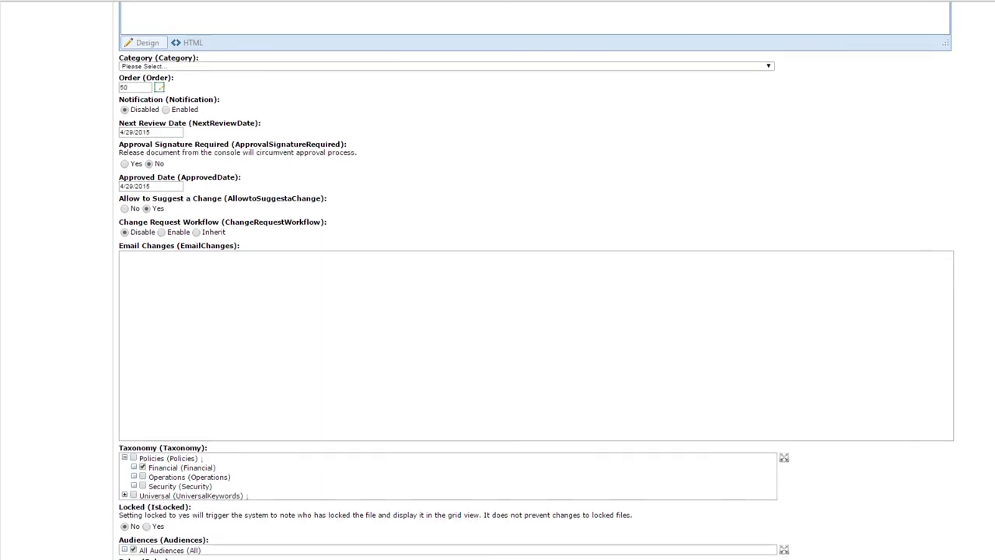
{"action": "scroll", "coordinate": [535, 311], "scroll_direction": "down", "scroll_amount": 2}
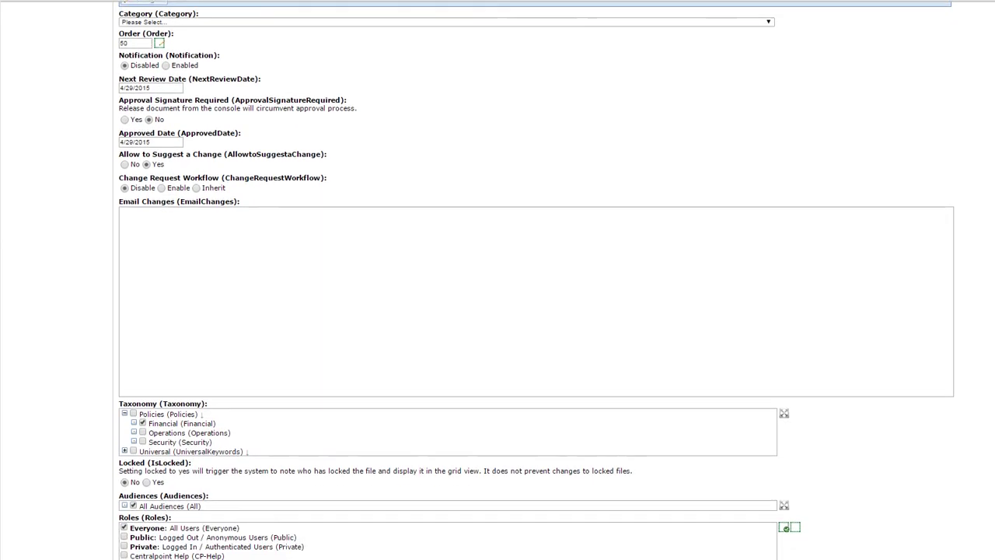
{"action": "scroll", "coordinate": [535, 311], "scroll_direction": "up", "scroll_amount": 3}
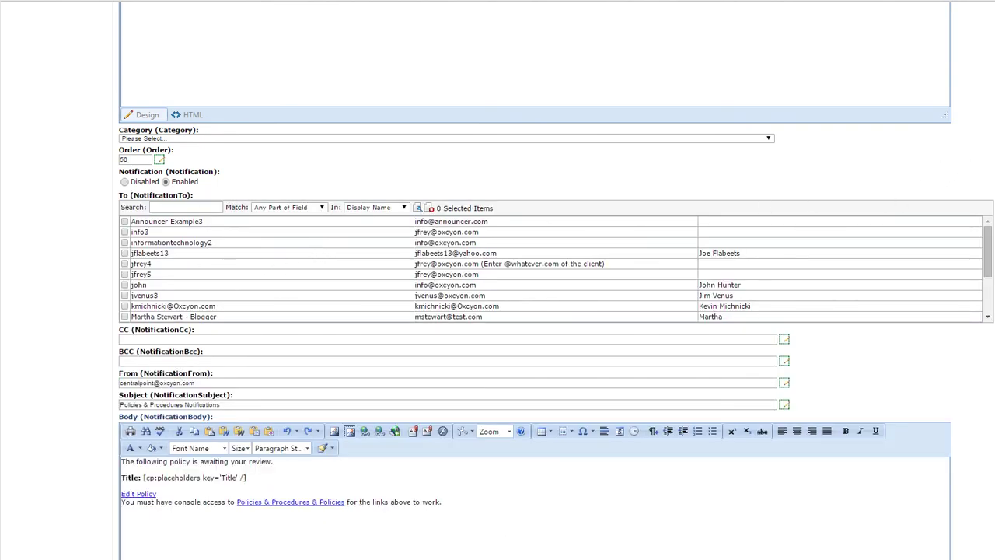
{"action": "scroll", "coordinate": [544, 280], "scroll_direction": "down", "scroll_amount": 6}
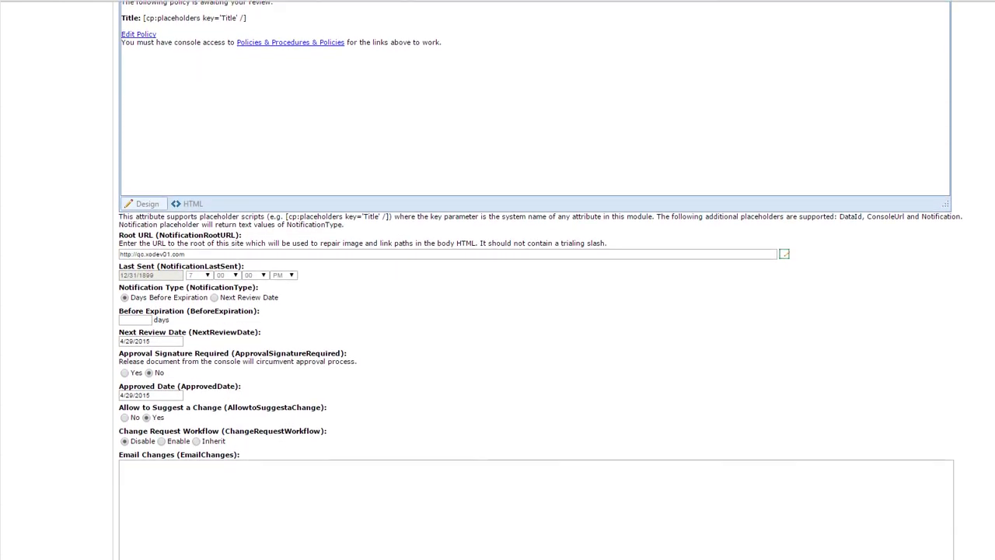
{"action": "scroll", "coordinate": [100, 249], "scroll_direction": "down", "scroll_amount": 1}
{"action": "left_click", "coordinate": [144, 247]}
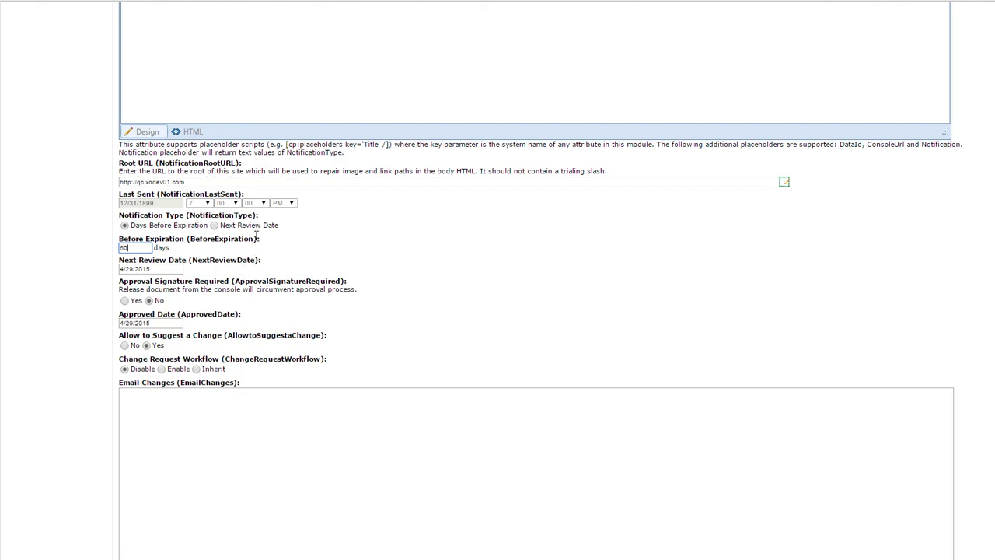
{"action": "left_click_drag", "start_coordinate": [255, 239], "coordinate": [190, 234]}
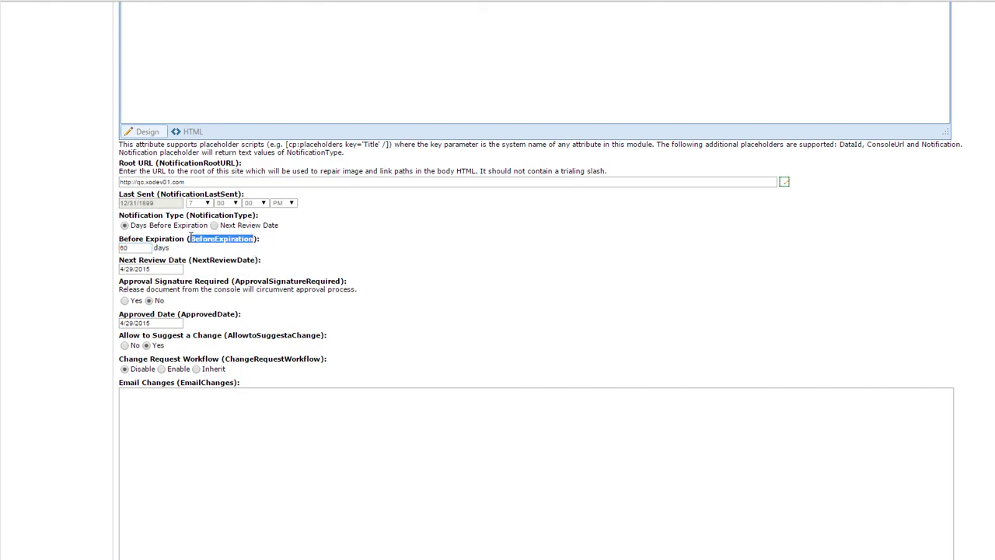
{"action": "left_click", "coordinate": [354, 270]}
{"action": "scroll", "coordinate": [988, 405], "scroll_direction": "up", "scroll_amount": 10}
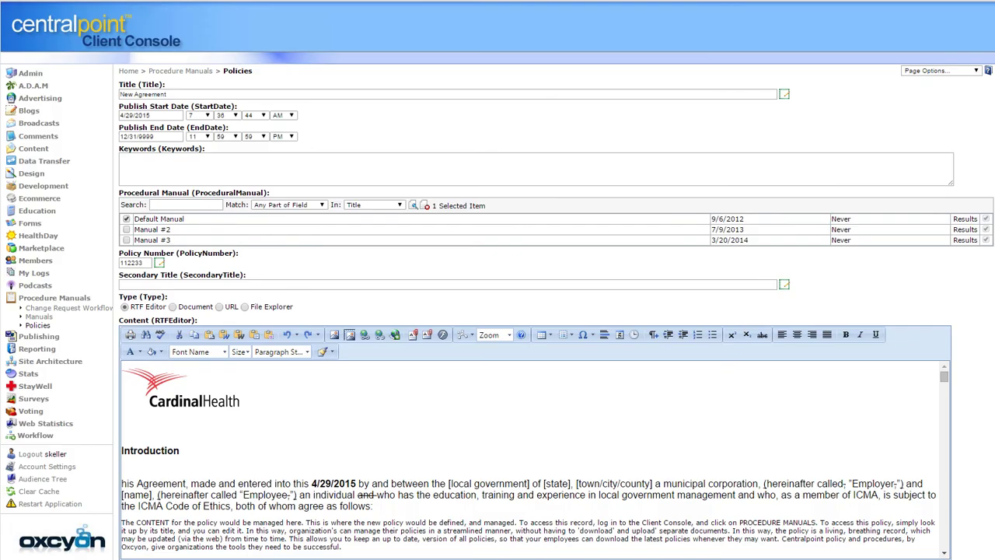
Leave the publish End Date unchanged, collapse Procedure Manuals, and log out of the Client Console
{"action": "left_click", "coordinate": [161, 137]}
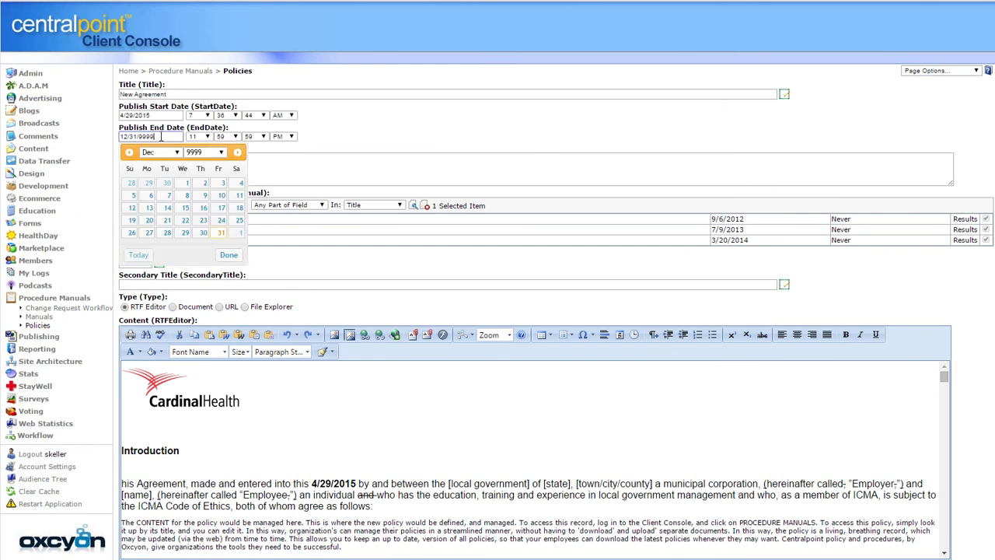
{"action": "left_click", "coordinate": [335, 134]}
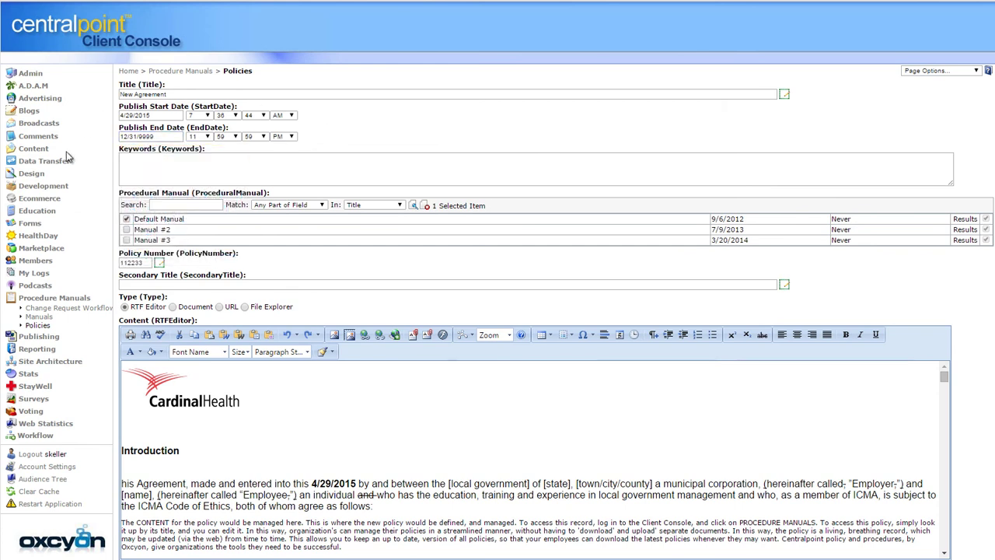
{"action": "left_click", "coordinate": [29, 300]}
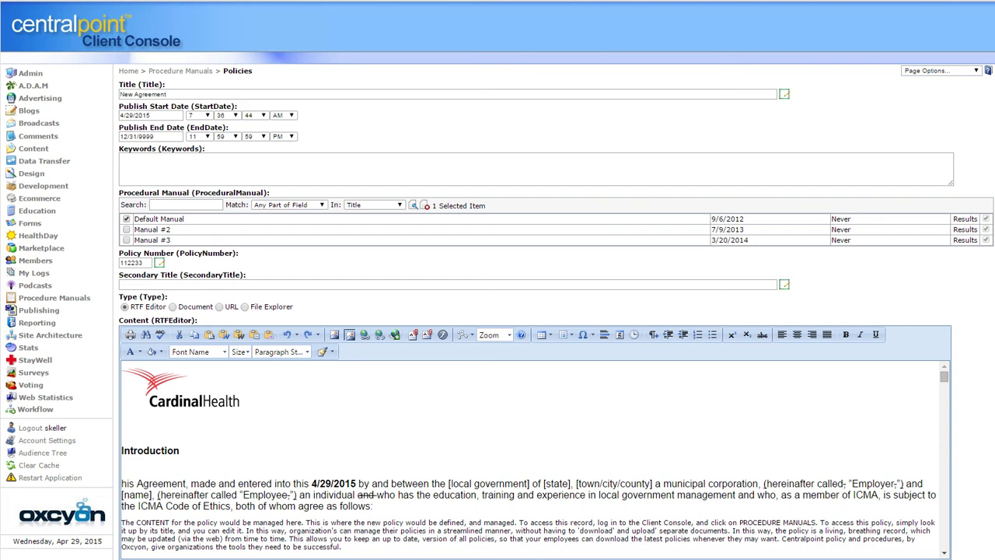
{"action": "left_click", "coordinate": [32, 429]}
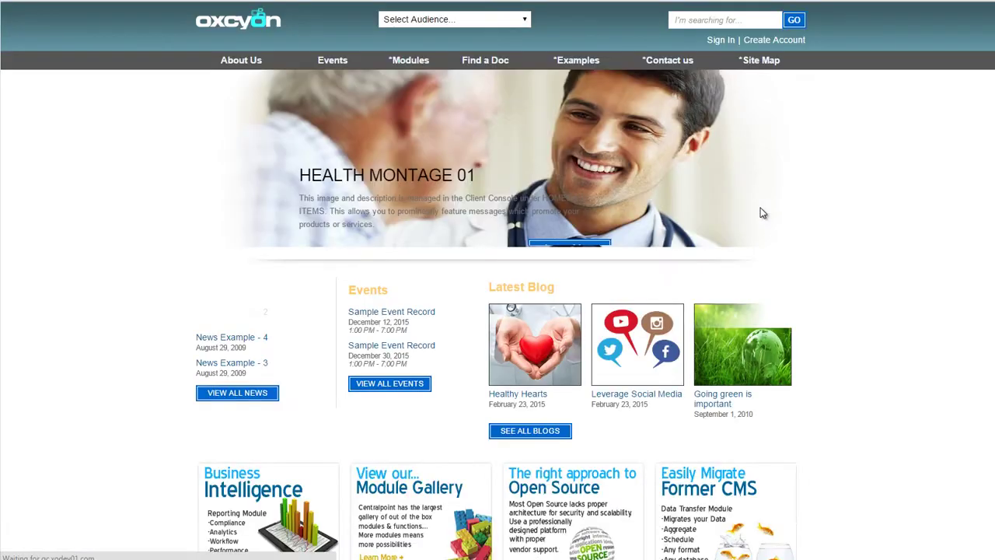